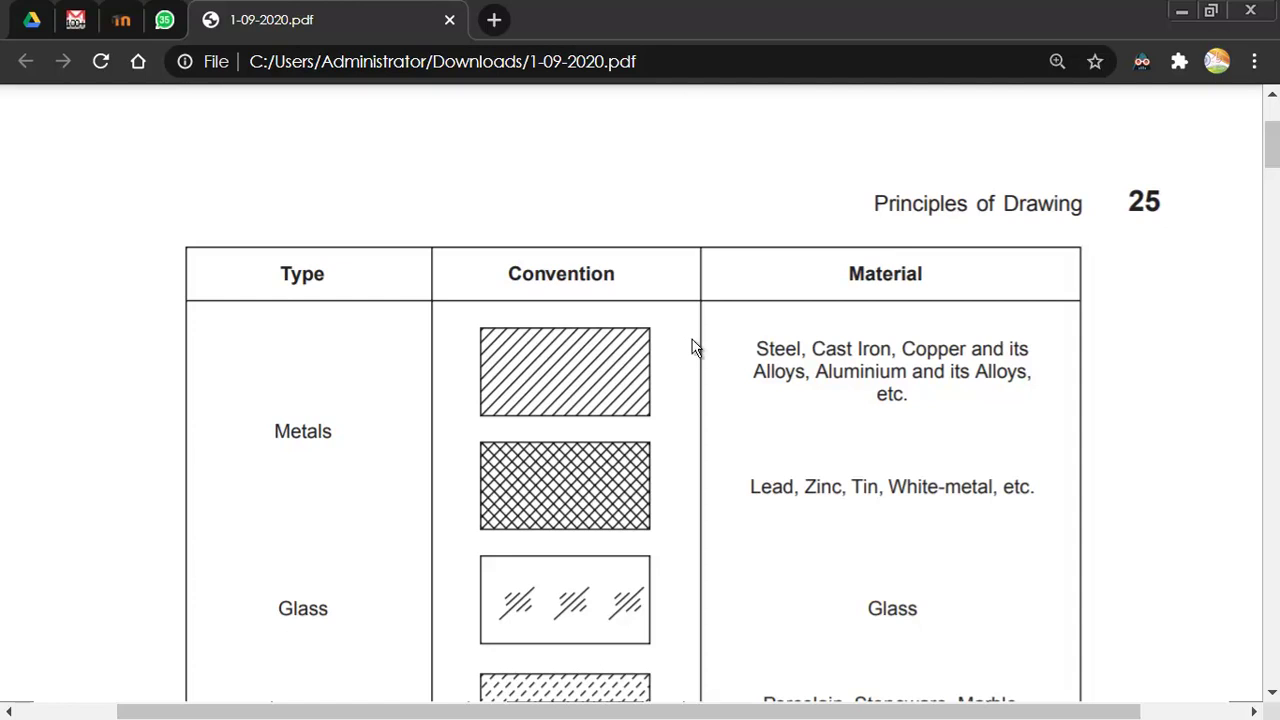
# Step: Scroll through the Type/Convention/Material hatching chart in the Chrome PDF, then return to AutoCAD
pyautogui.moveTo(812, 348); pyautogui.dragTo(862, 350)
pyautogui.click(862, 350)
pyautogui.scroll(-2, 862, 350)
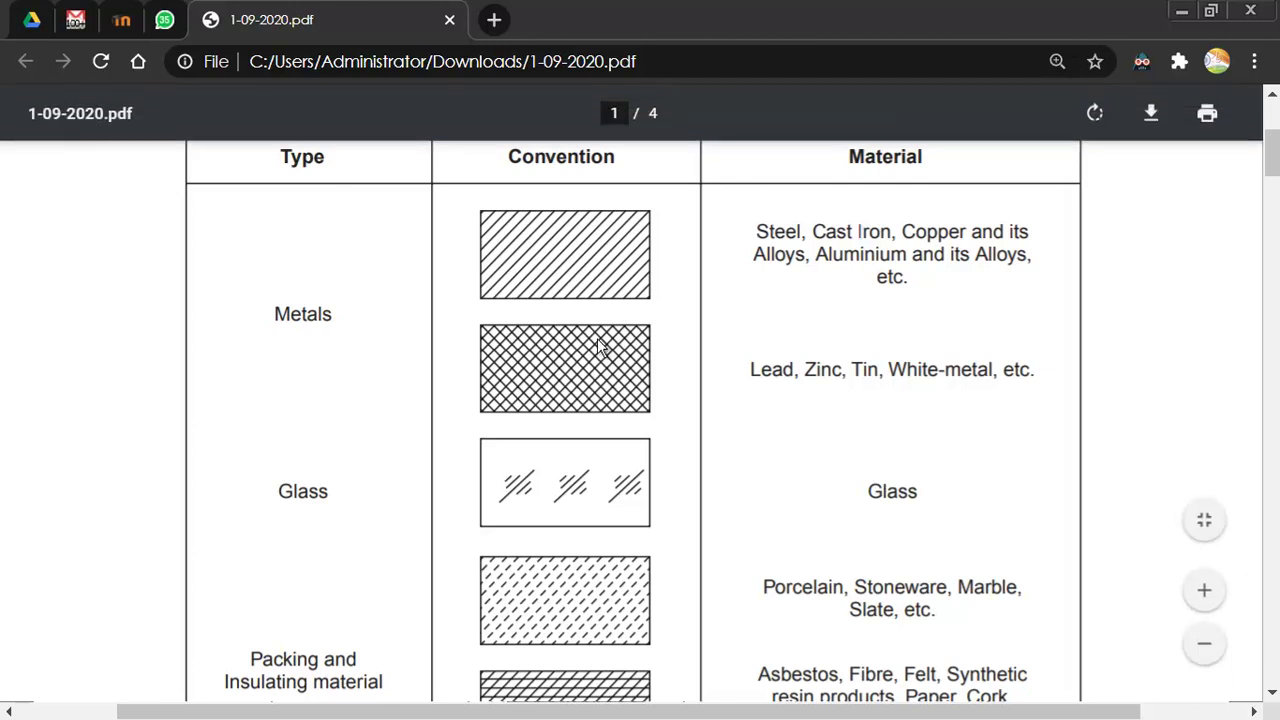
pyautogui.scroll(2, 600, 340)
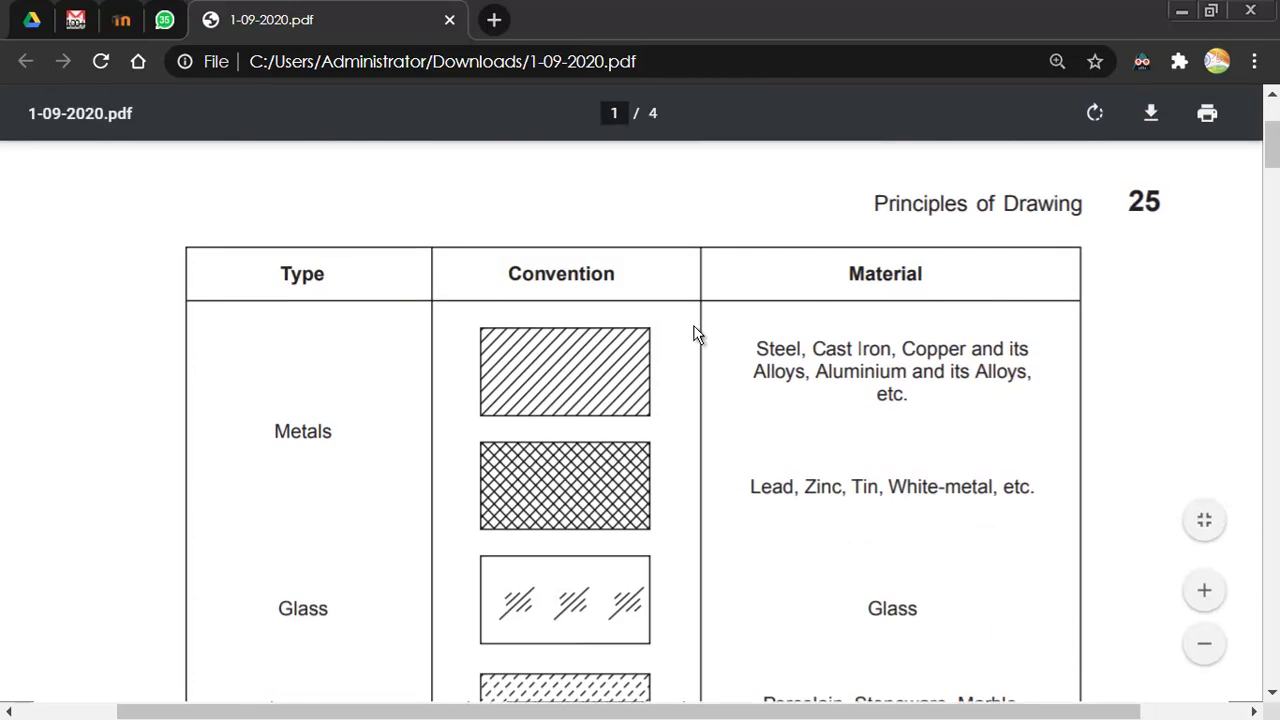
pyautogui.scroll(-6, 697, 334)
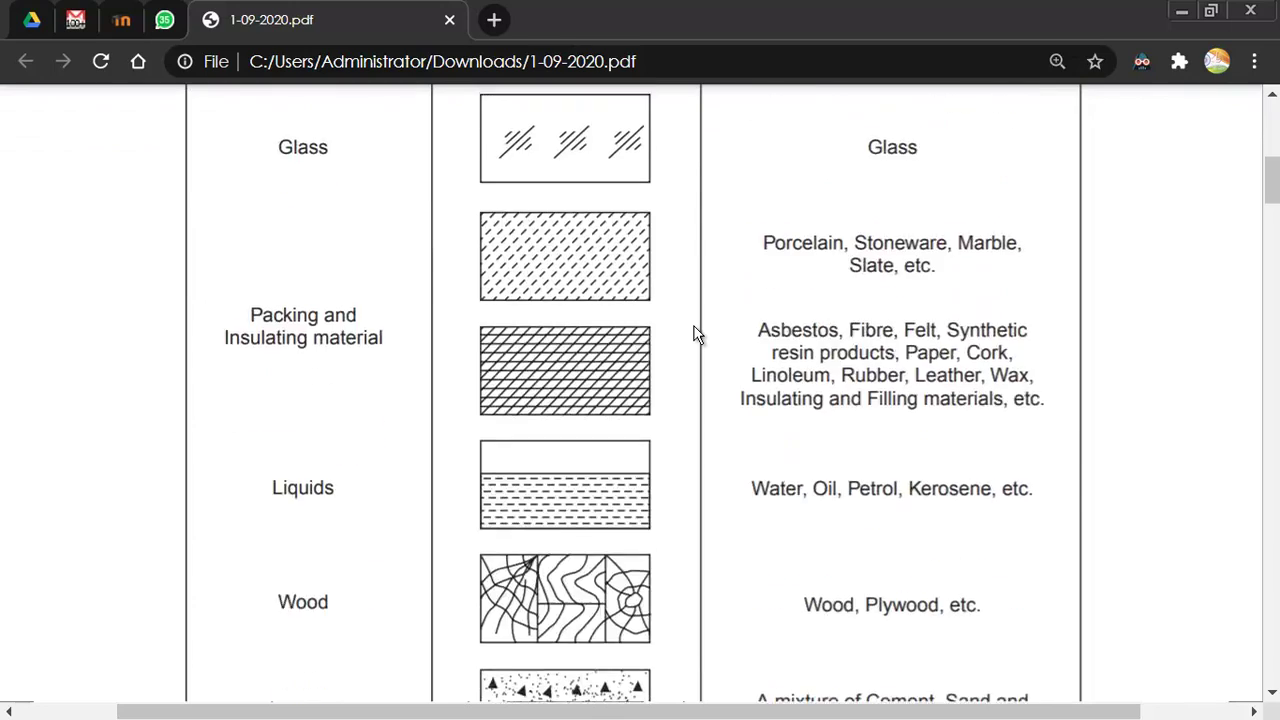
pyautogui.scroll(-2, 697, 334)
pyautogui.scroll(7, 697, 334)
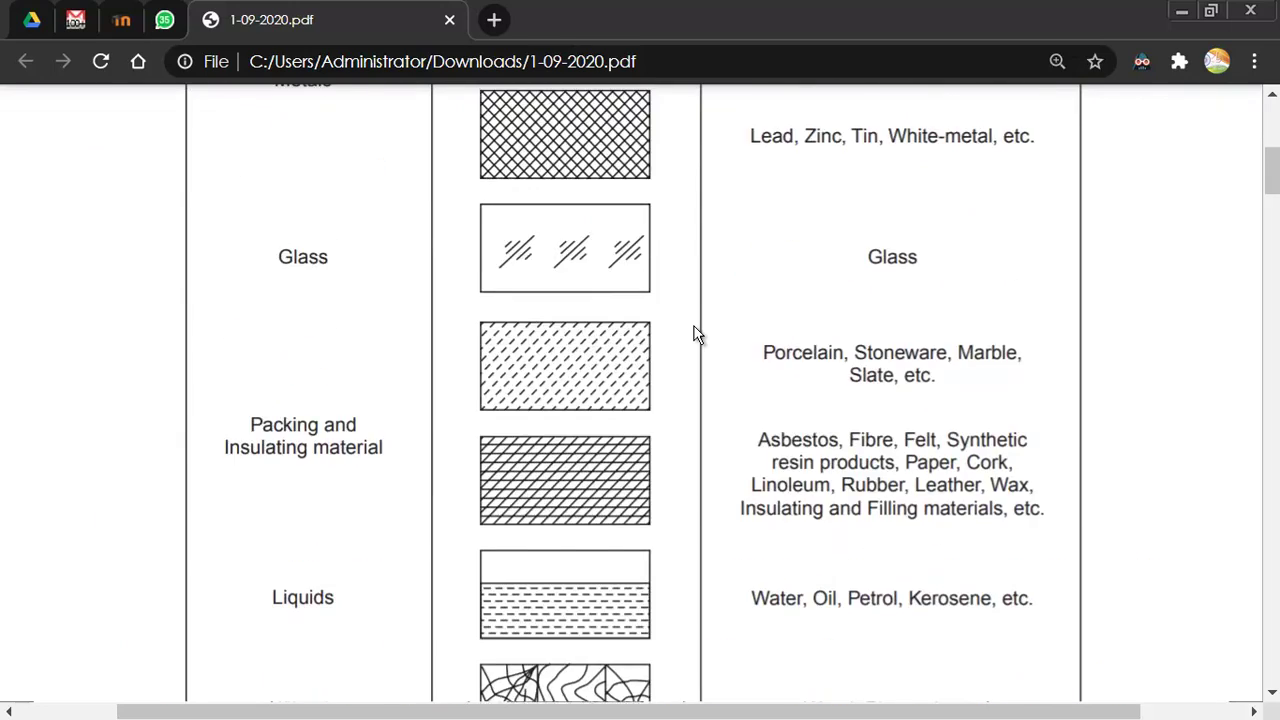
pyautogui.scroll(2, 697, 334)
pyautogui.scroll(-2, 697, 334)
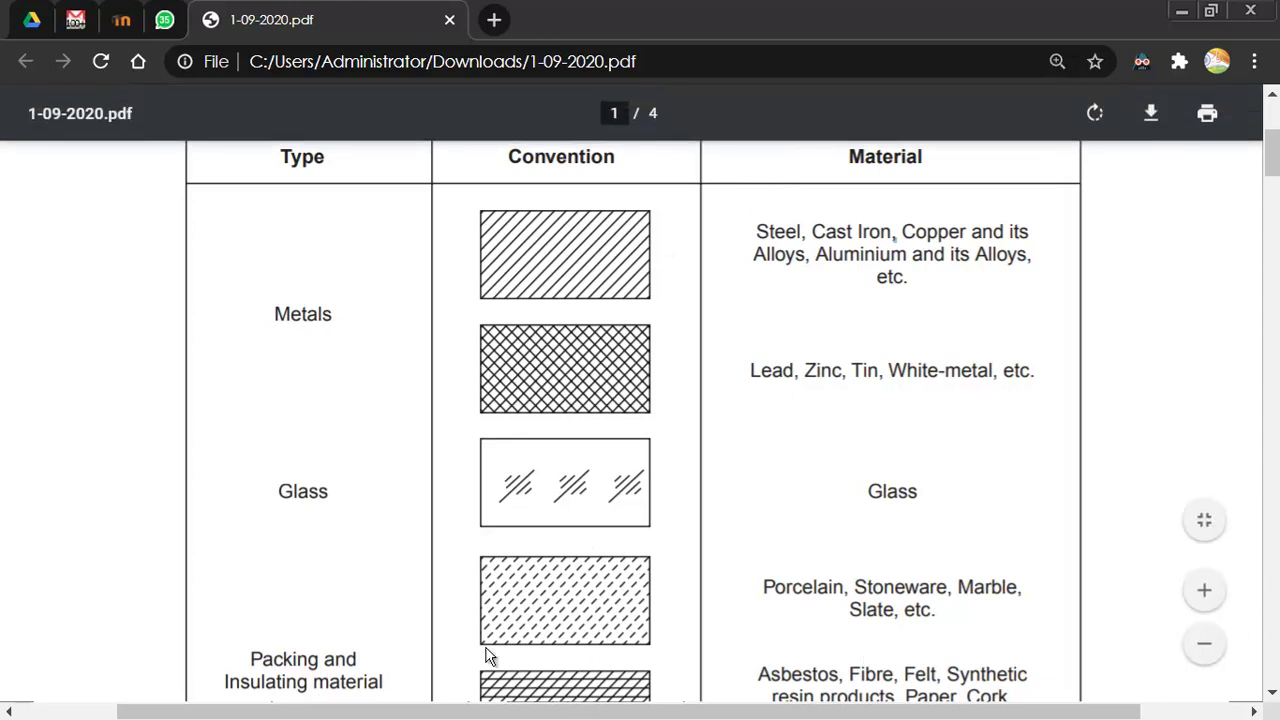
pyautogui.hotkey('alt', 'Tab')
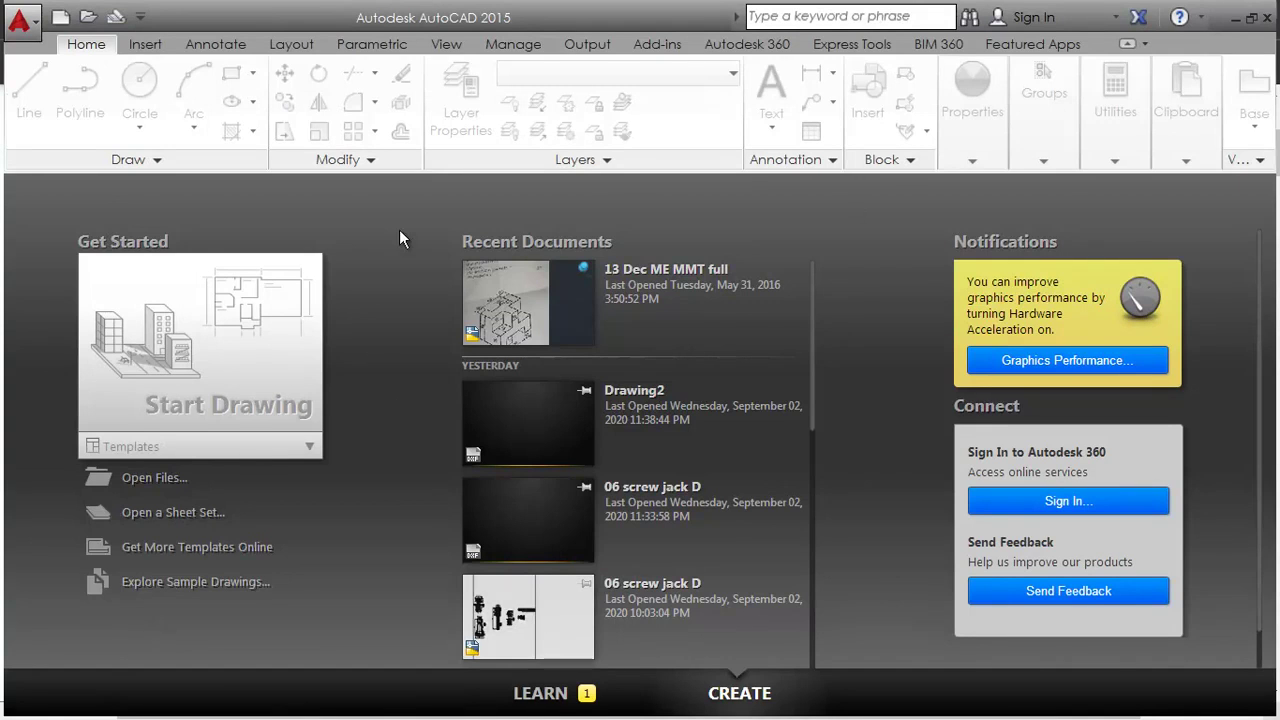
# Step: Open a new drawing from the acad.dwt template
pyautogui.hotkey('ctrl', 'n')
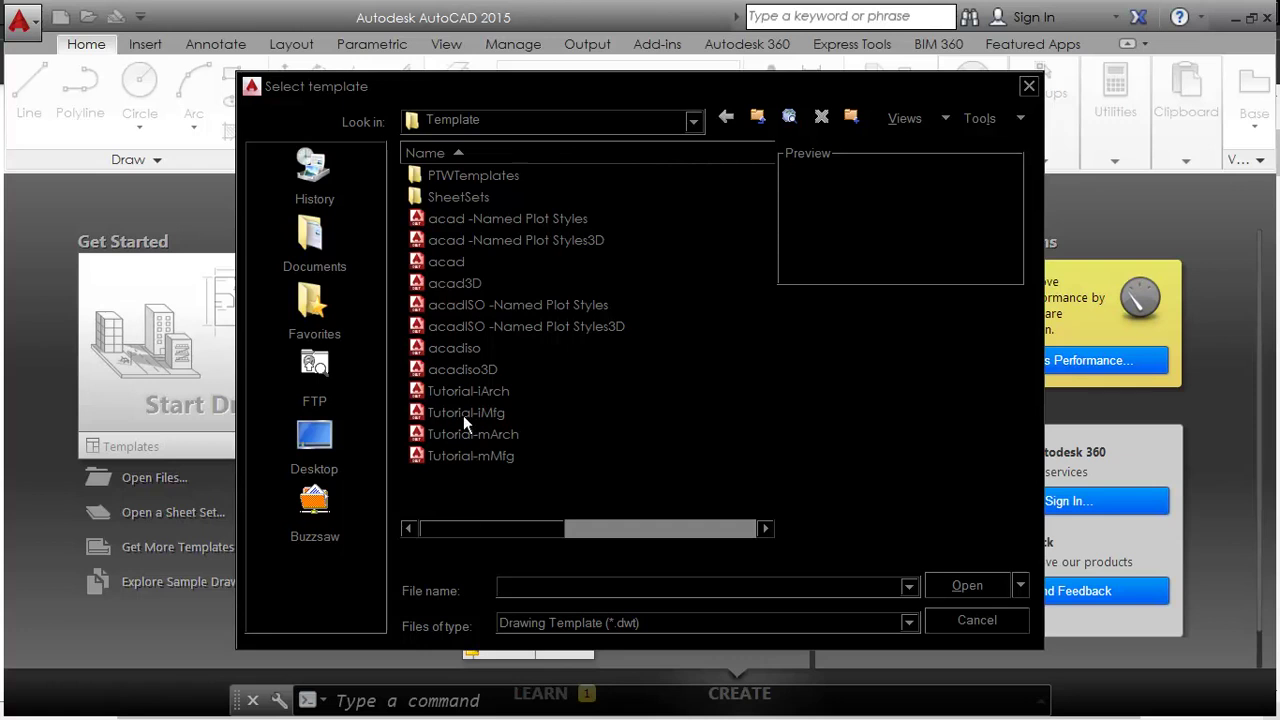
pyautogui.click(457, 283)
pyautogui.doubleClick(457, 261)
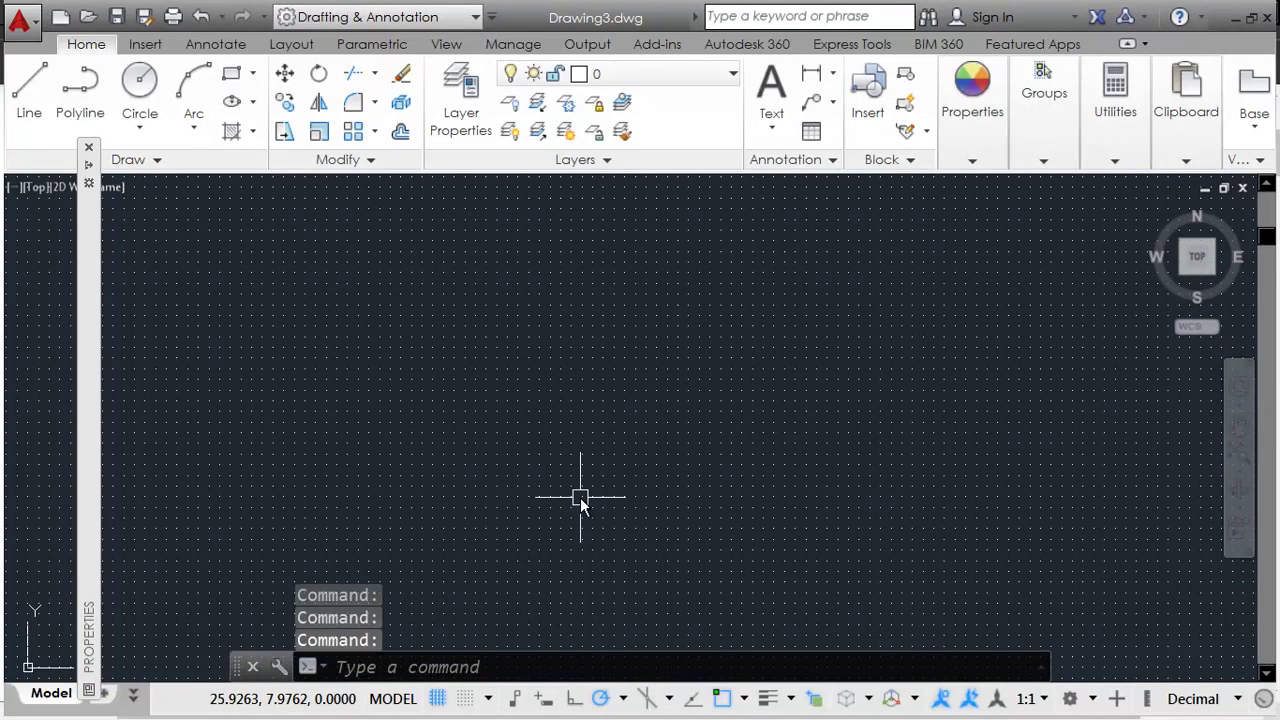
pyautogui.press('Escape')
pyautogui.press('Escape')
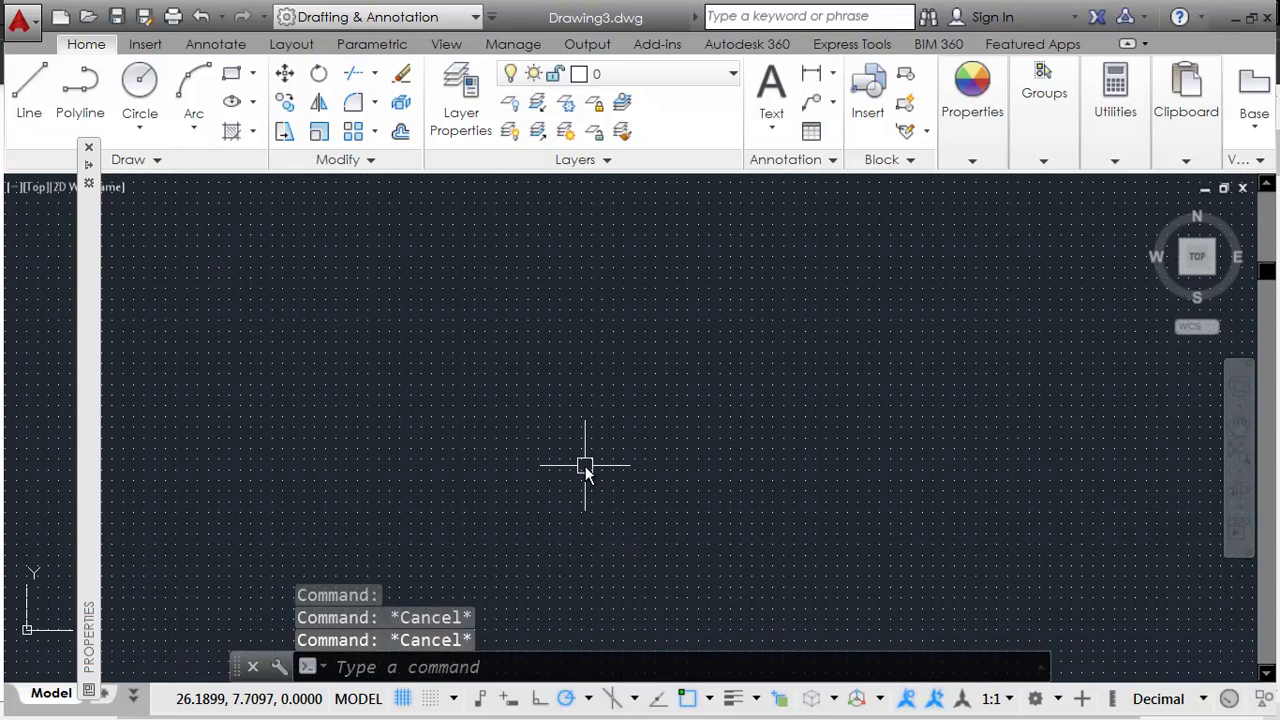
# Step: Set STARTUP to 1 and bring the Create New Drawing dialog into view
pyautogui.write('startup')
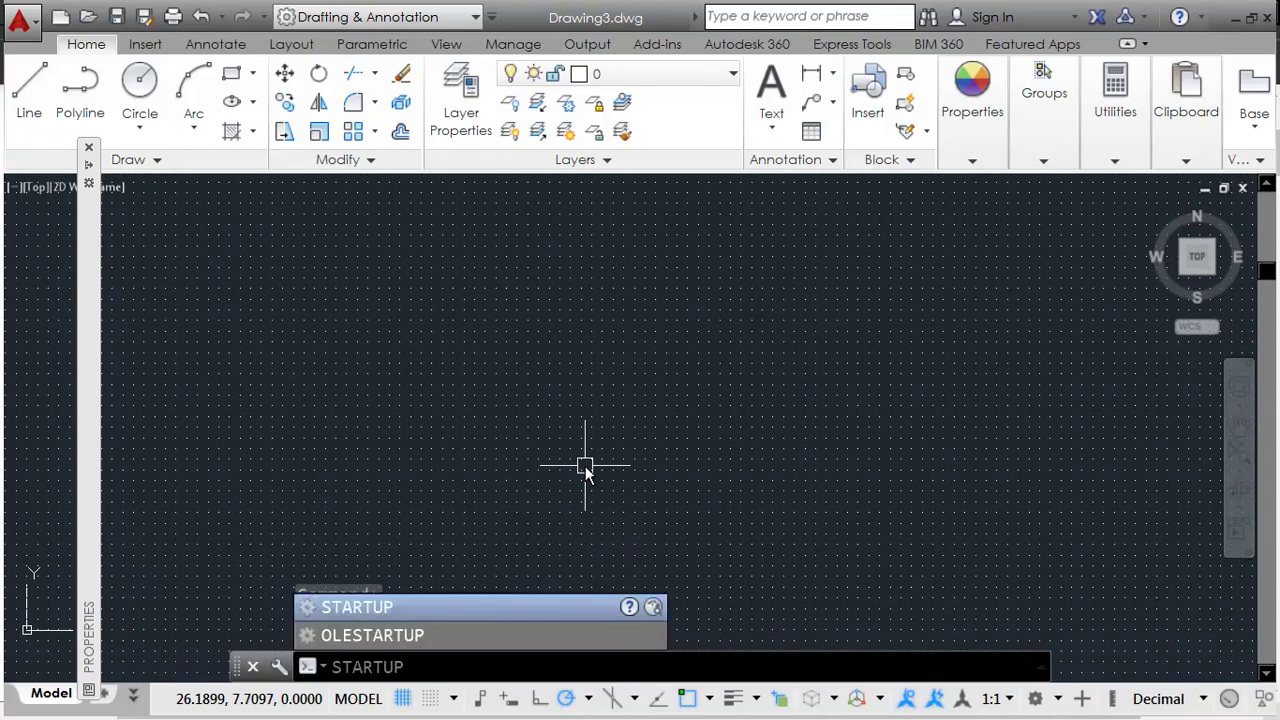
pyautogui.press('Return')
pyautogui.write('0')
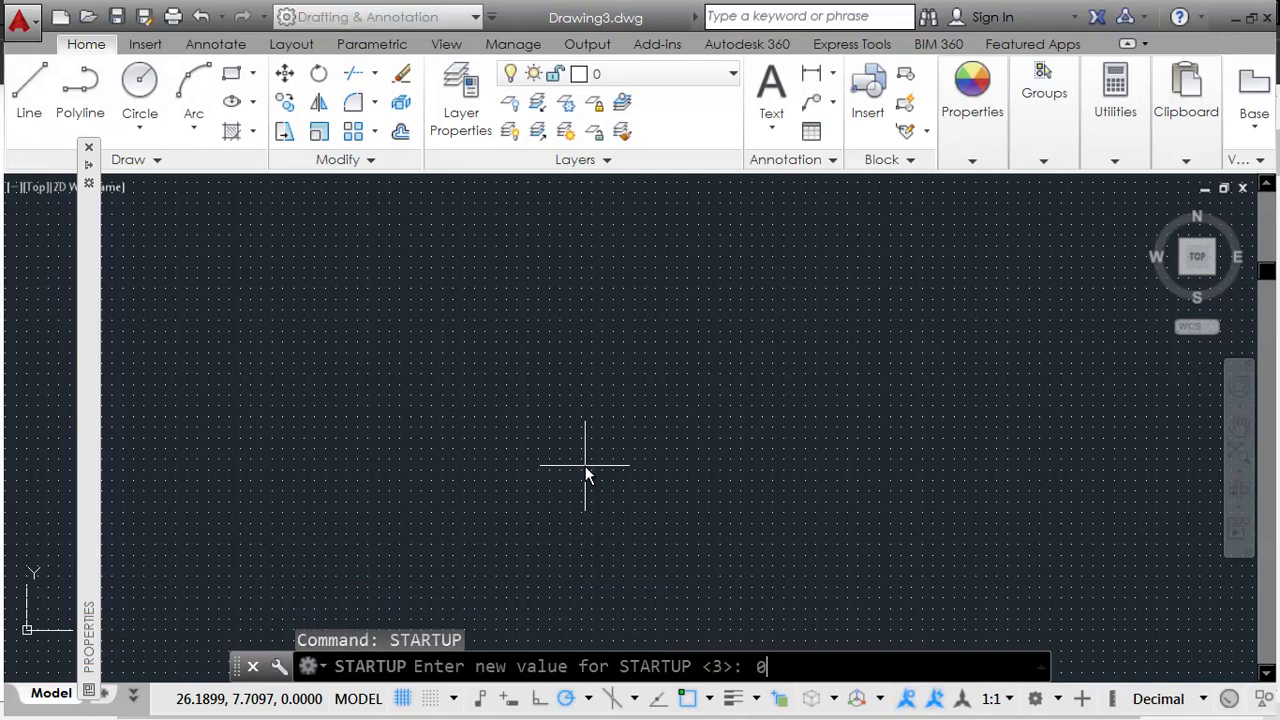
pyautogui.press('BackSpace')
pyautogui.write('11')
pyautogui.press('BackSpace')
pyautogui.press('Return')
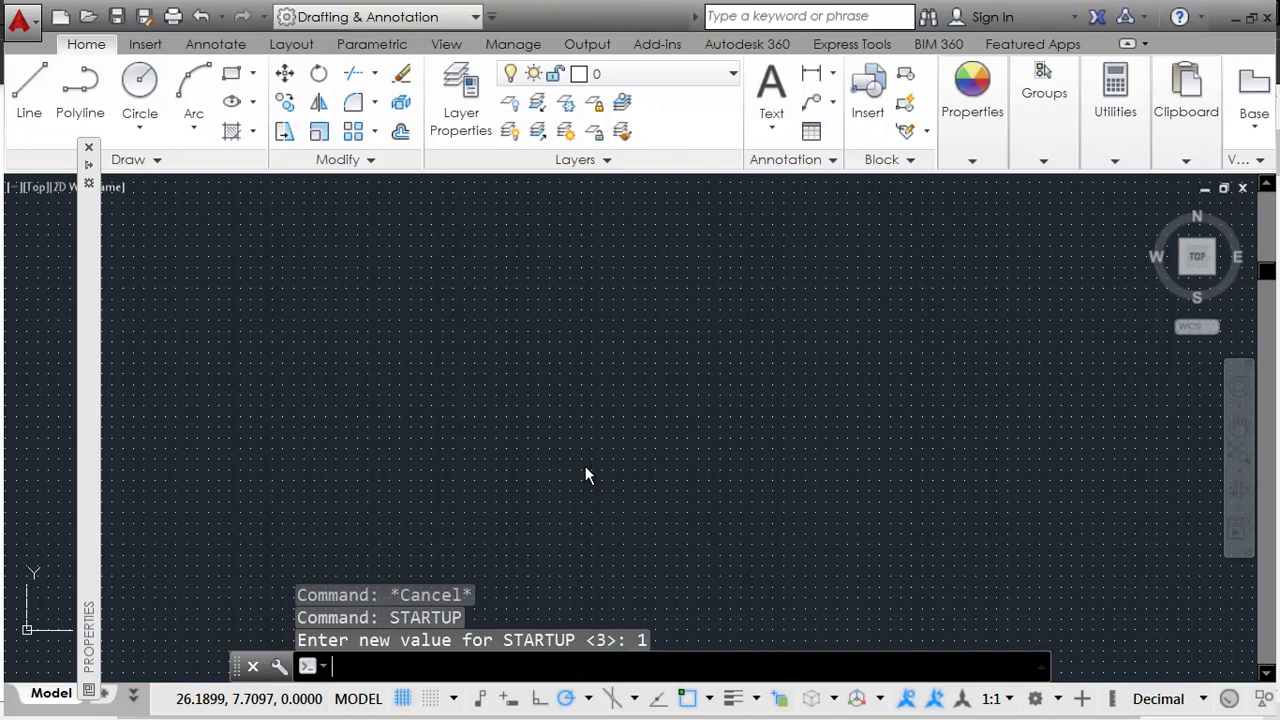
pyautogui.hotkey('ctrl', 'n')
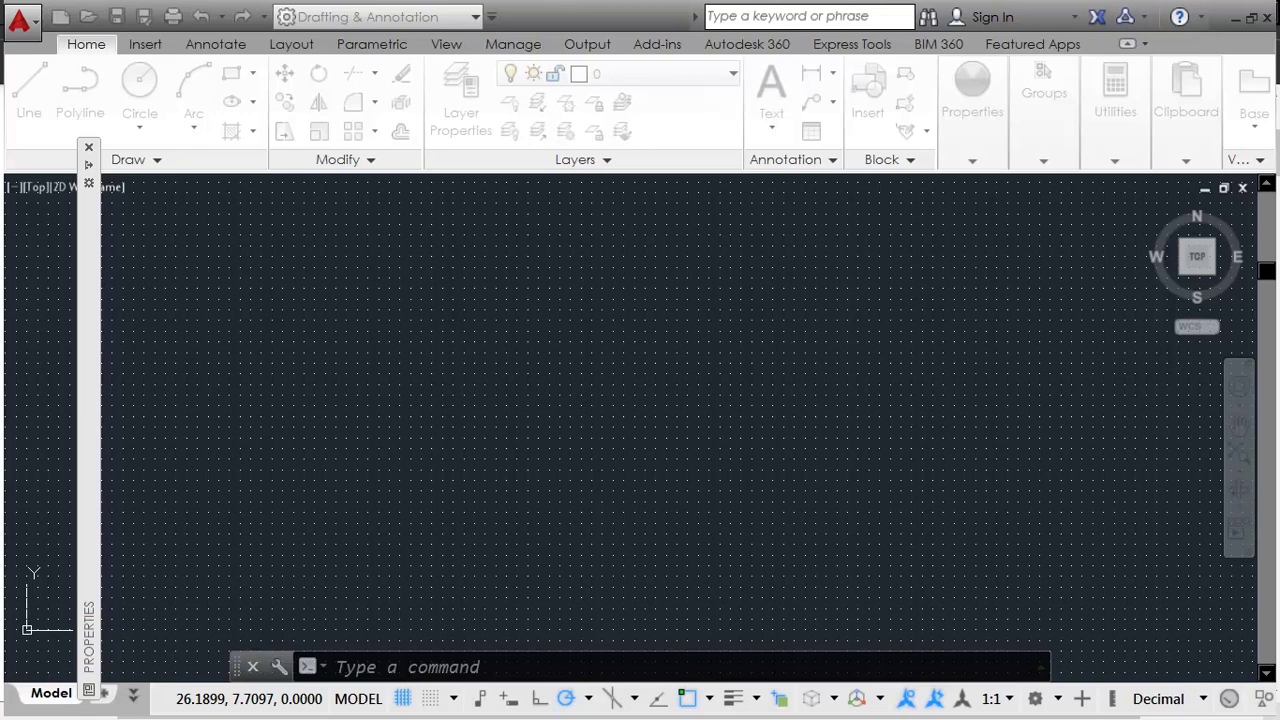
pyautogui.moveTo(292, 63); pyautogui.dragTo(674, 137)
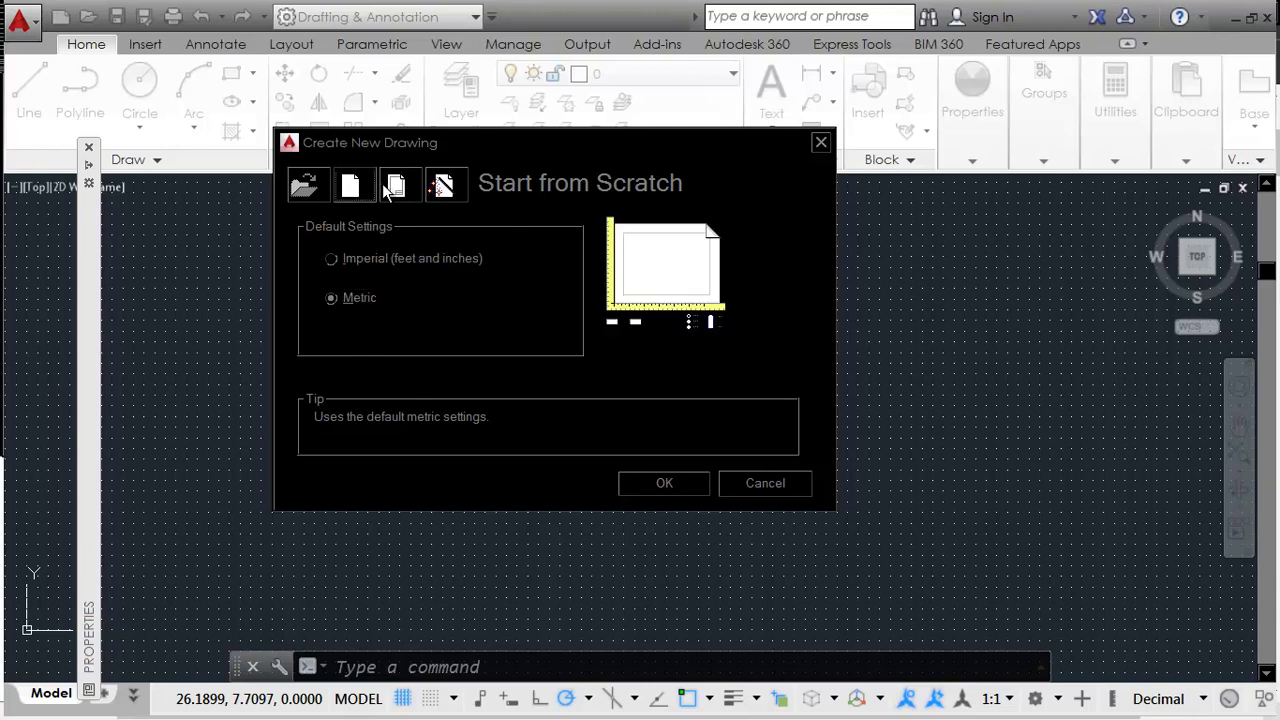
# Step: After browsing the template and wizard options, start a metric drawing from scratch
pyautogui.click(401, 188)
pyautogui.click(443, 188)
pyautogui.click(397, 190)
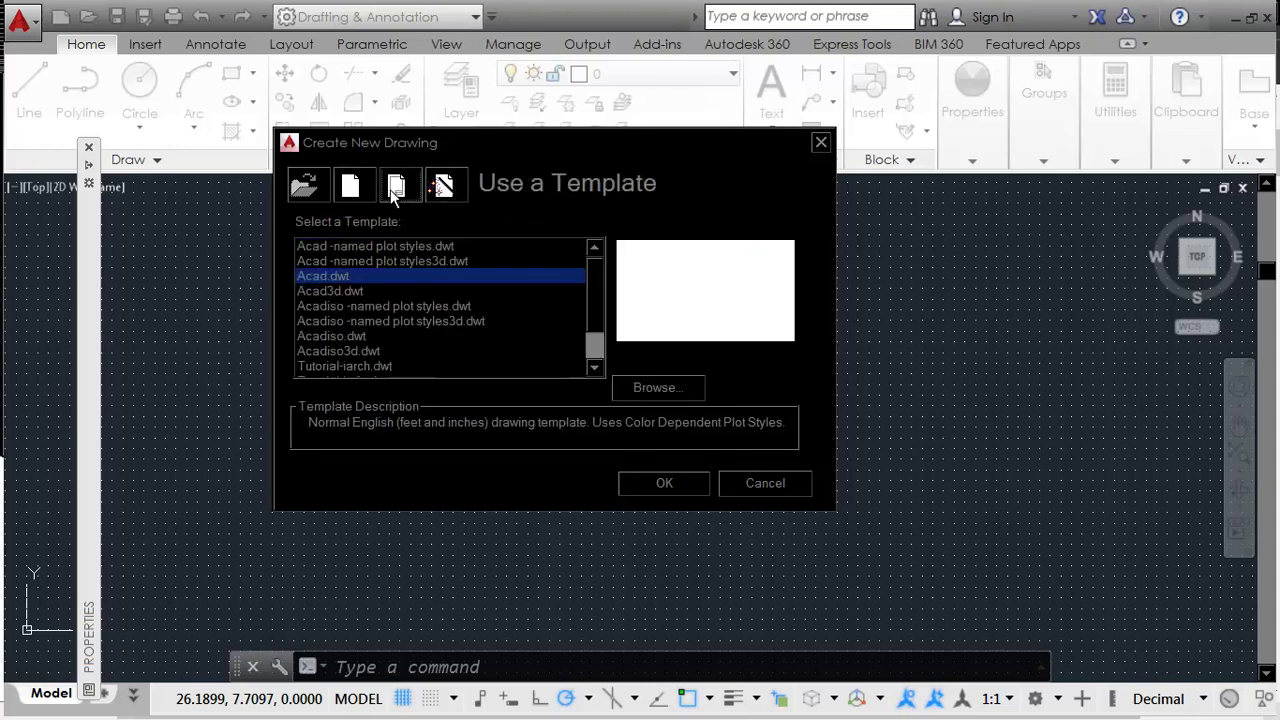
pyautogui.scroll(-1, 600, 332)
pyautogui.scroll(1, 597, 263)
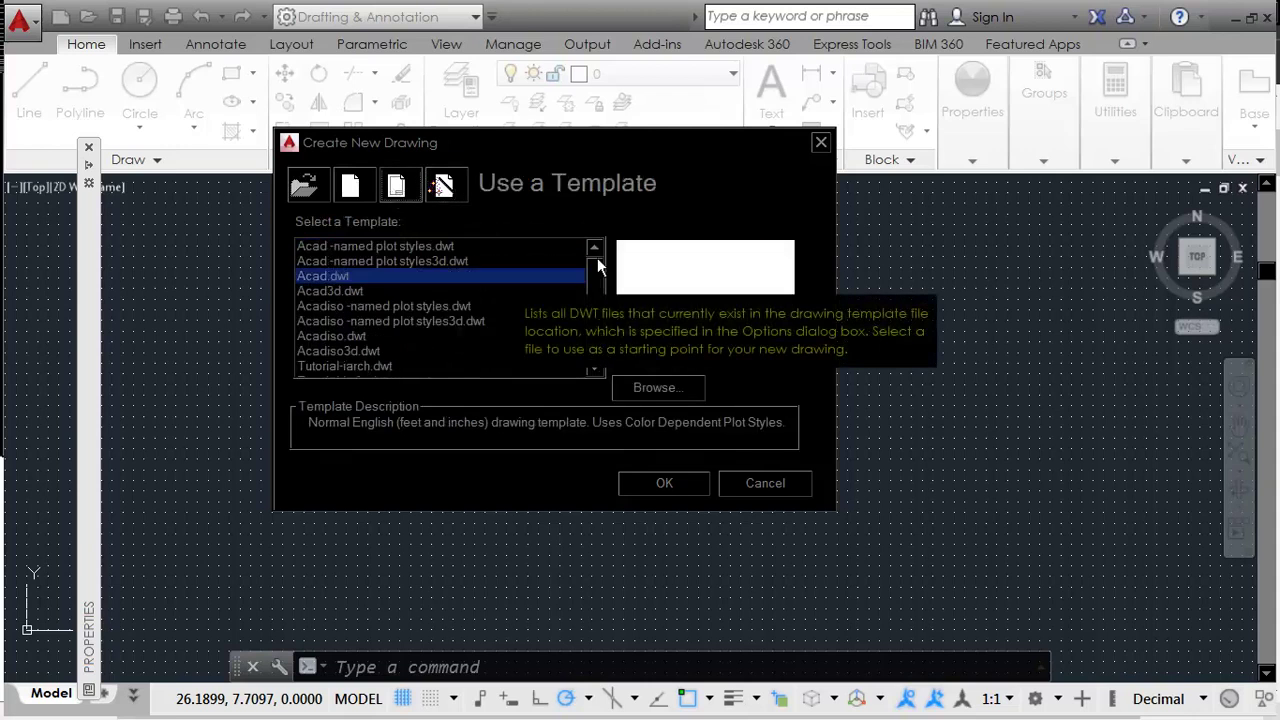
pyautogui.click(350, 190)
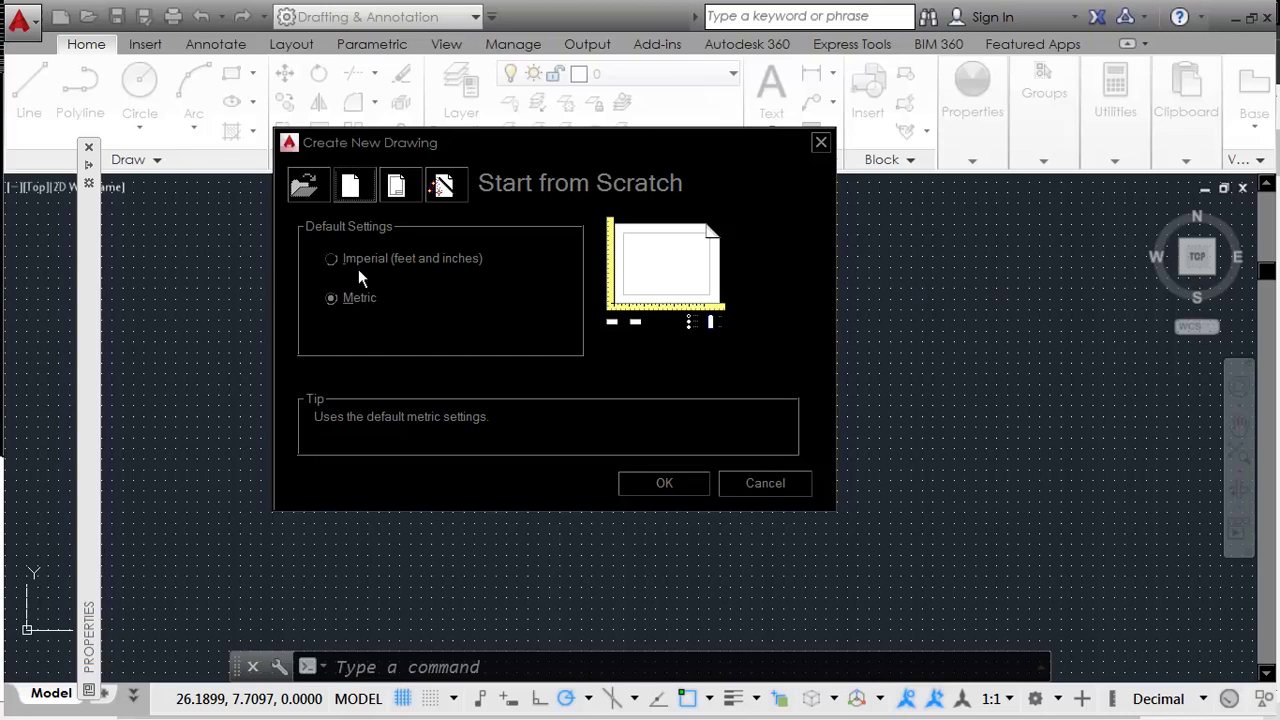
pyautogui.click(349, 299)
pyautogui.click(673, 487)
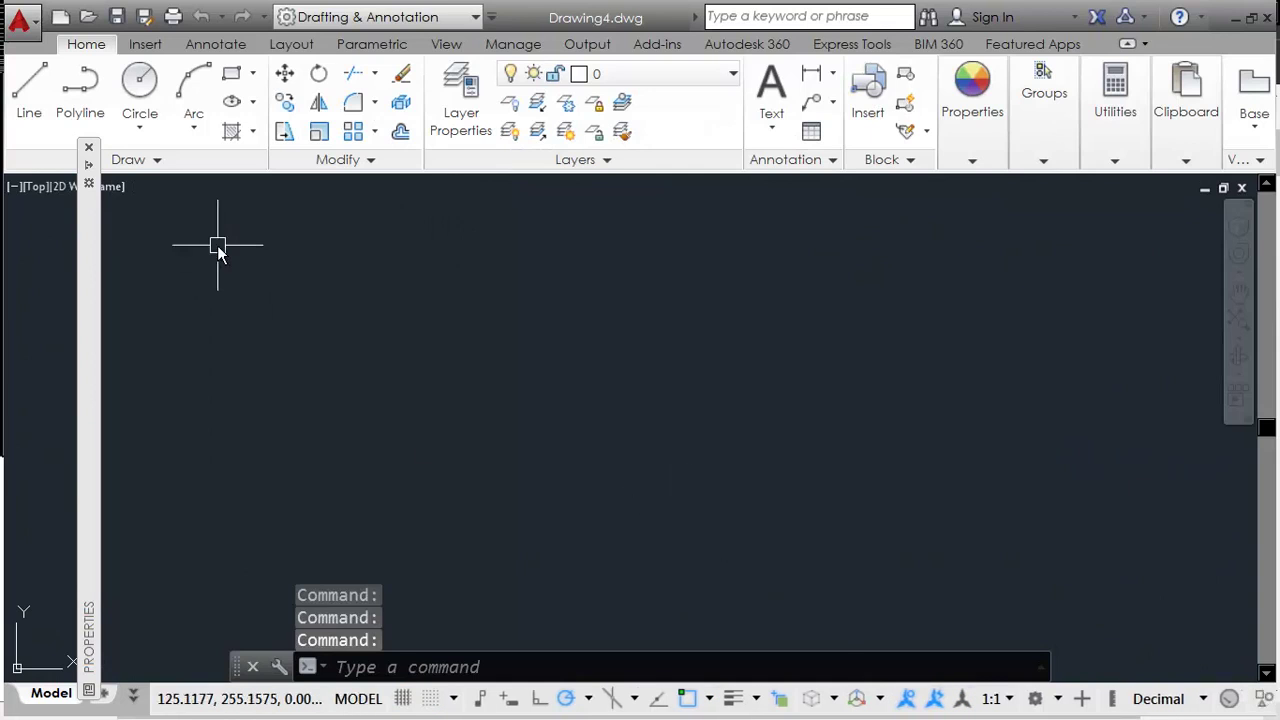
# Step: Dismiss a stray selection window and cancel the started REC rectangle command
pyautogui.click(400, 390)
pyautogui.click(567, 443)
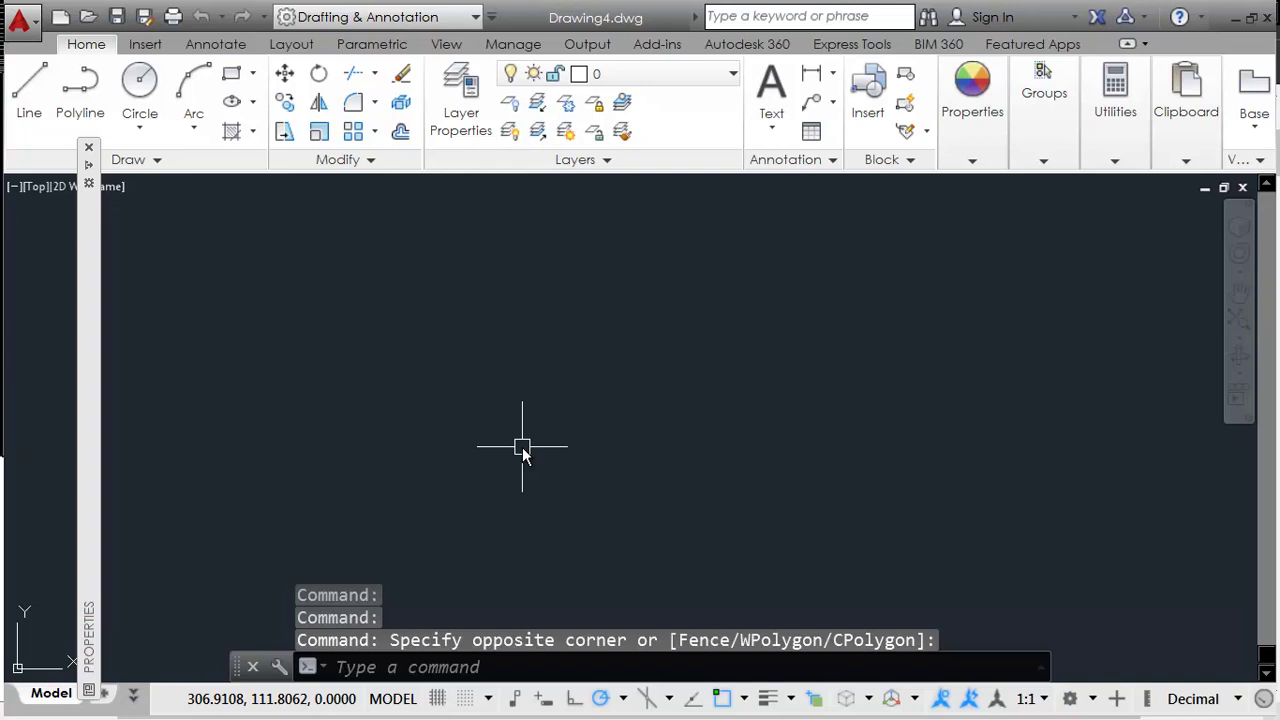
pyautogui.write('rec')
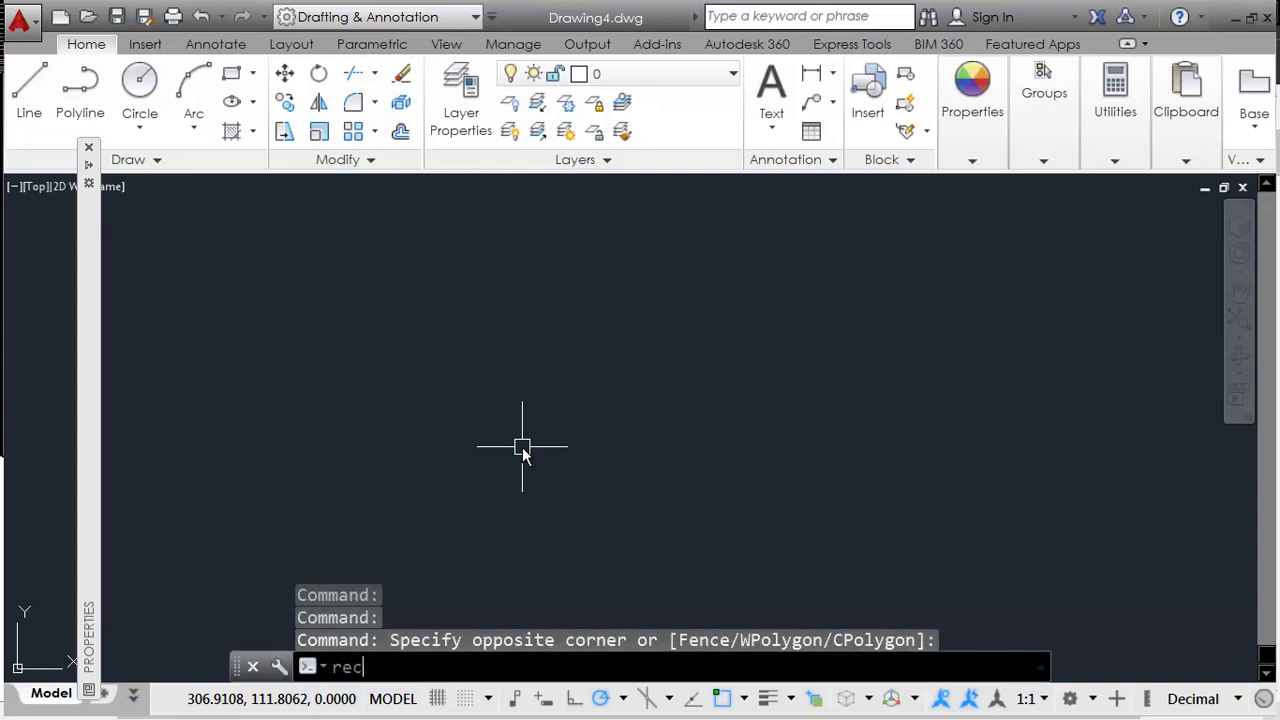
pyautogui.press('Return')
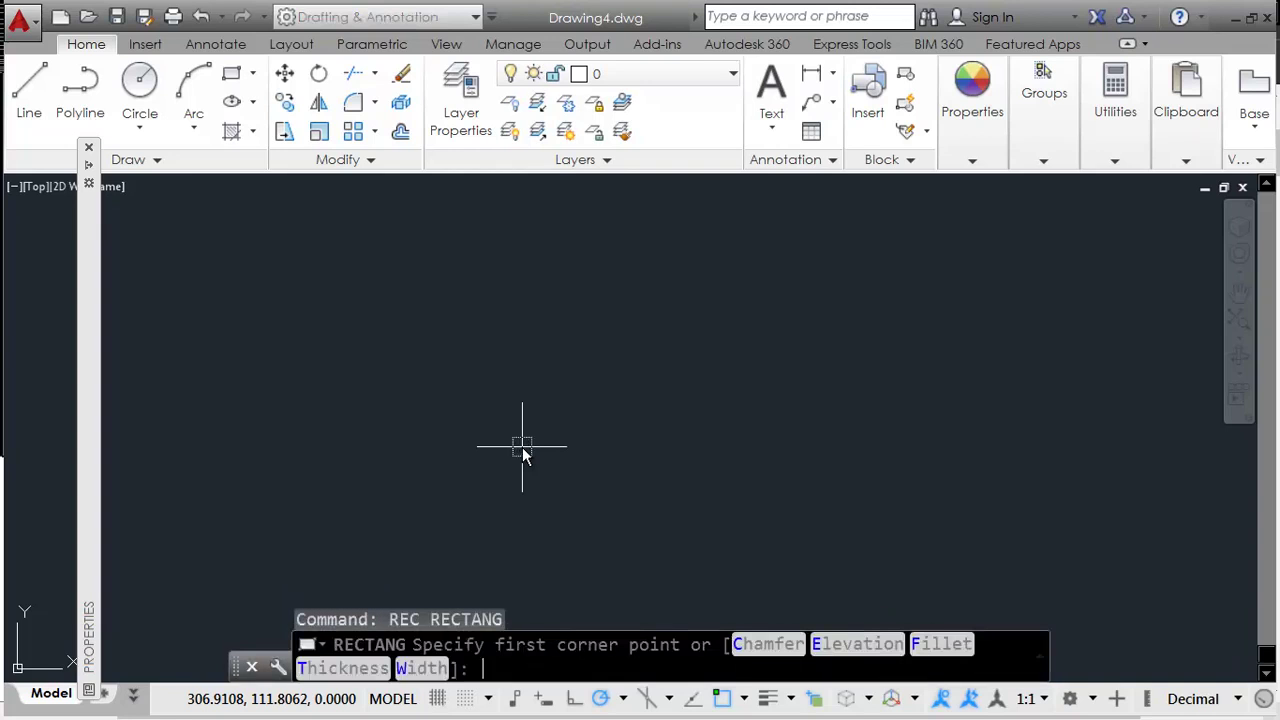
pyautogui.press('super+Down')
pyautogui.press('Escape')
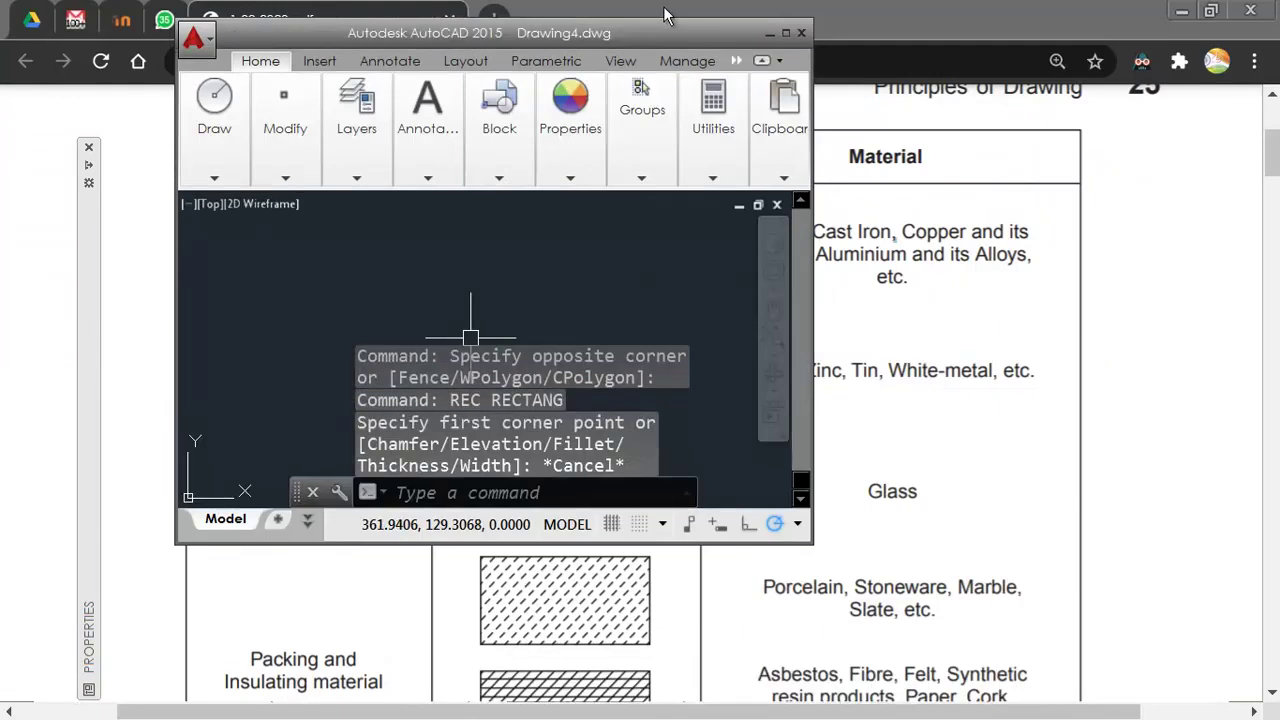
# Step: Maximize the AutoCAD window and check the PDF chart in Chrome
pyautogui.click(802, 33)
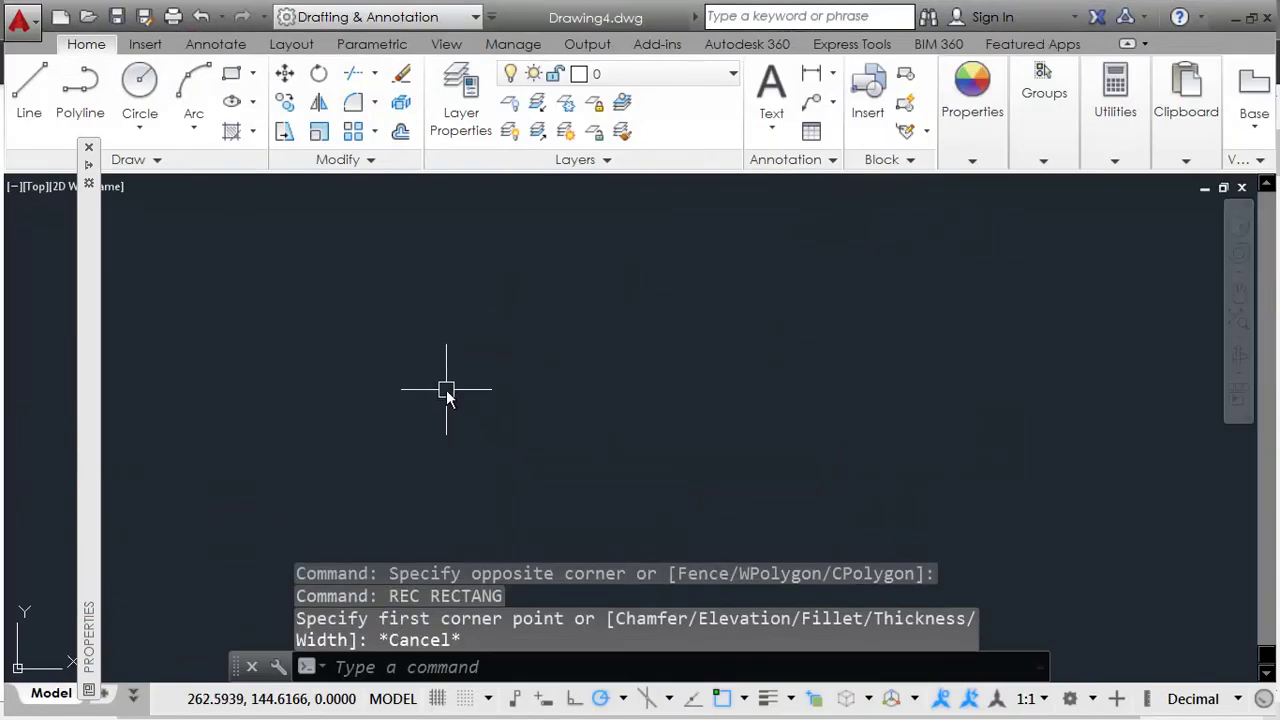
pyautogui.click(592, 403)
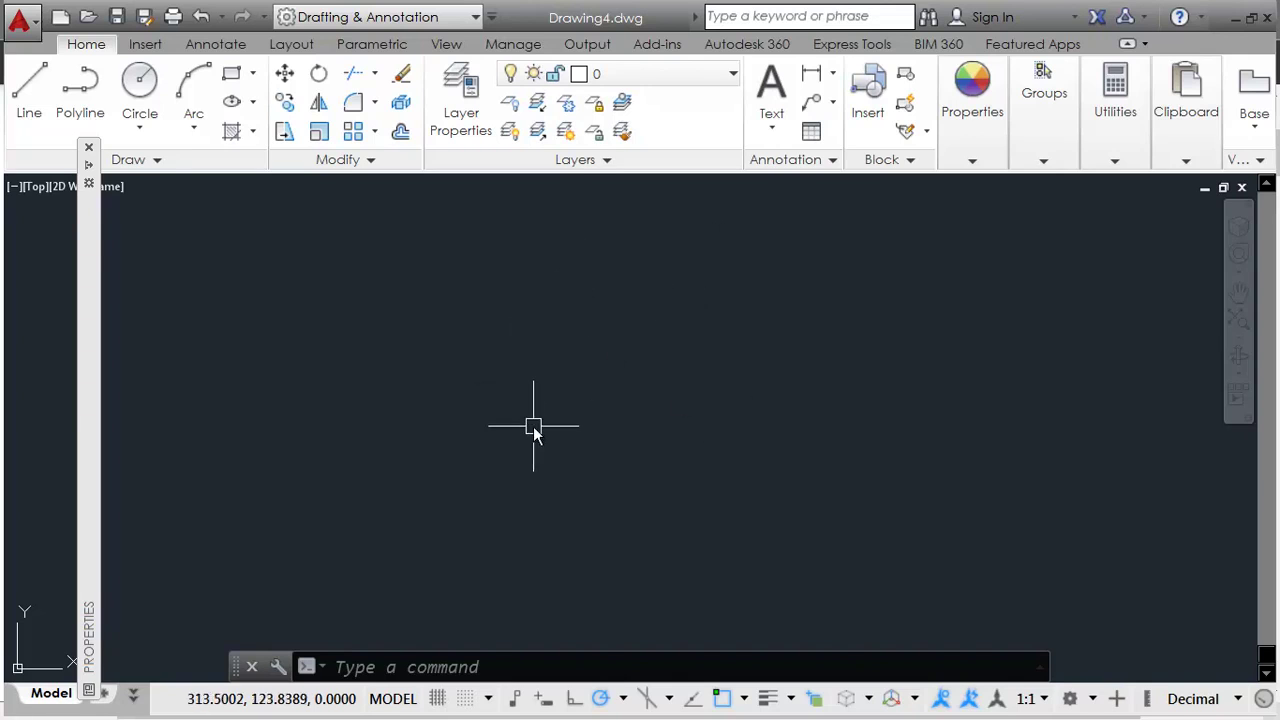
pyautogui.hotkey('alt', 'Tab')
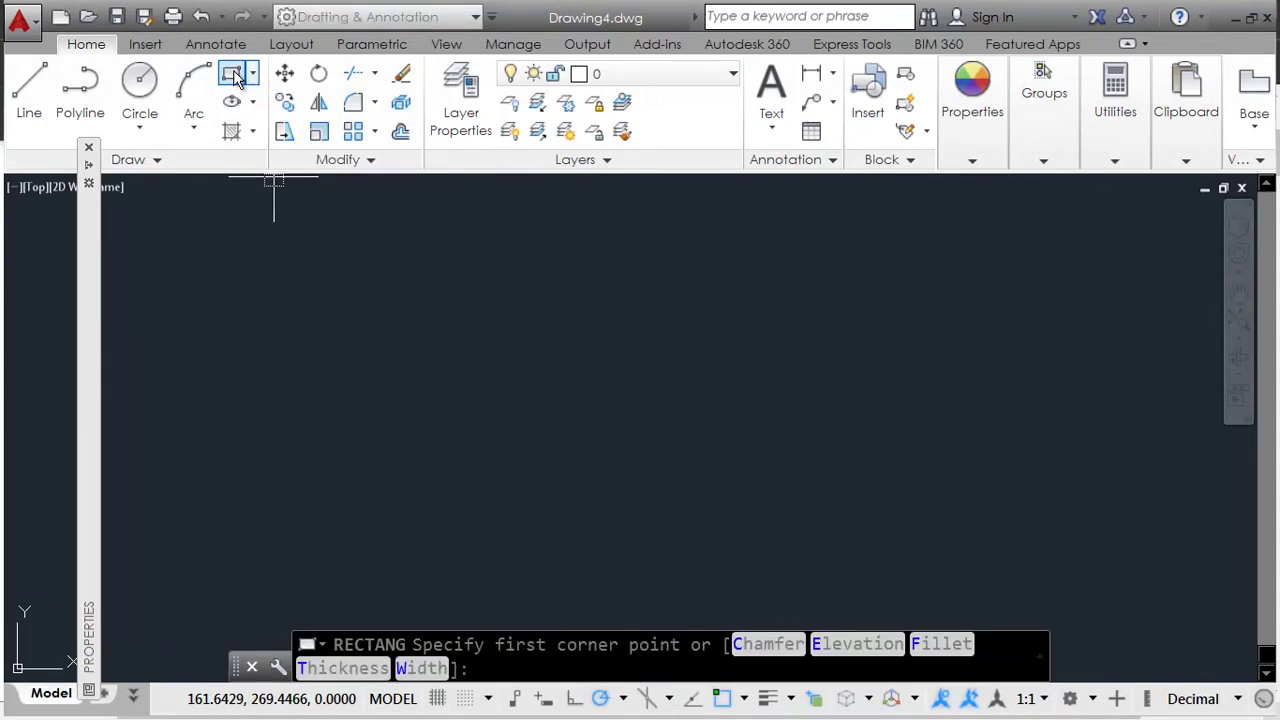
# Step: Draw a 50 by 30 rectangle using the Dimensions option
pyautogui.click(332, 277)
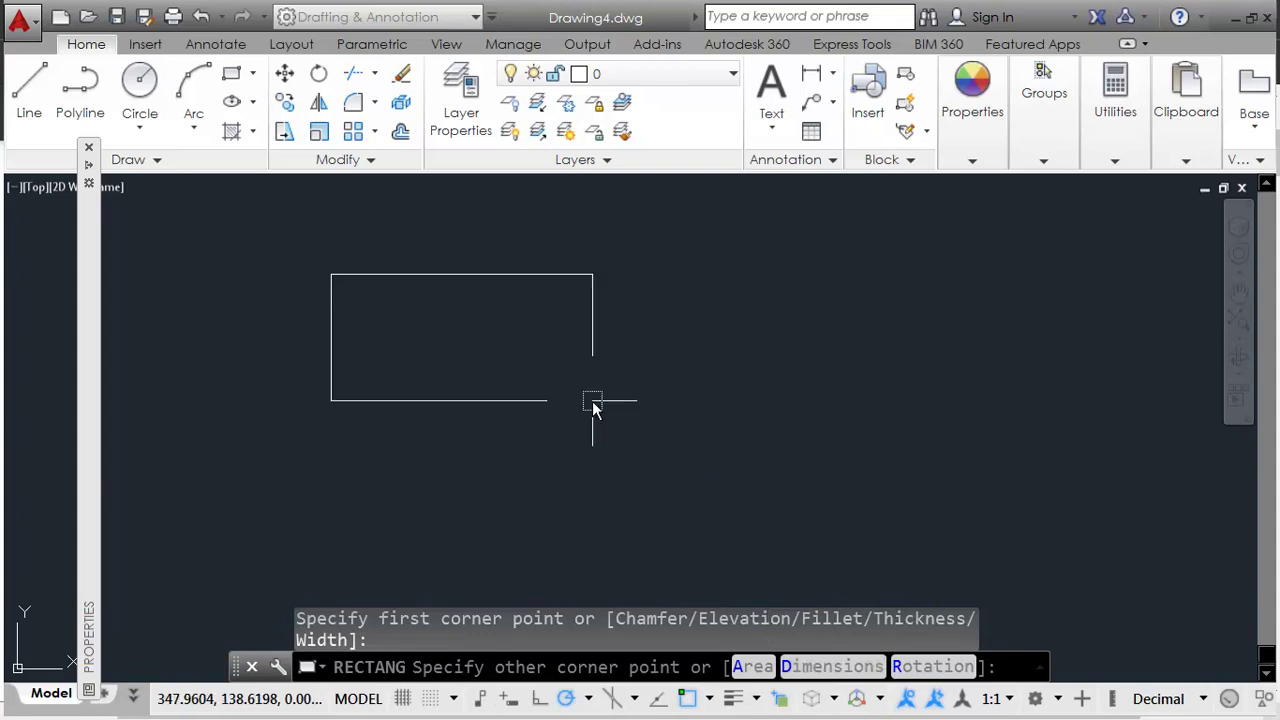
pyautogui.rightClick(616, 321)
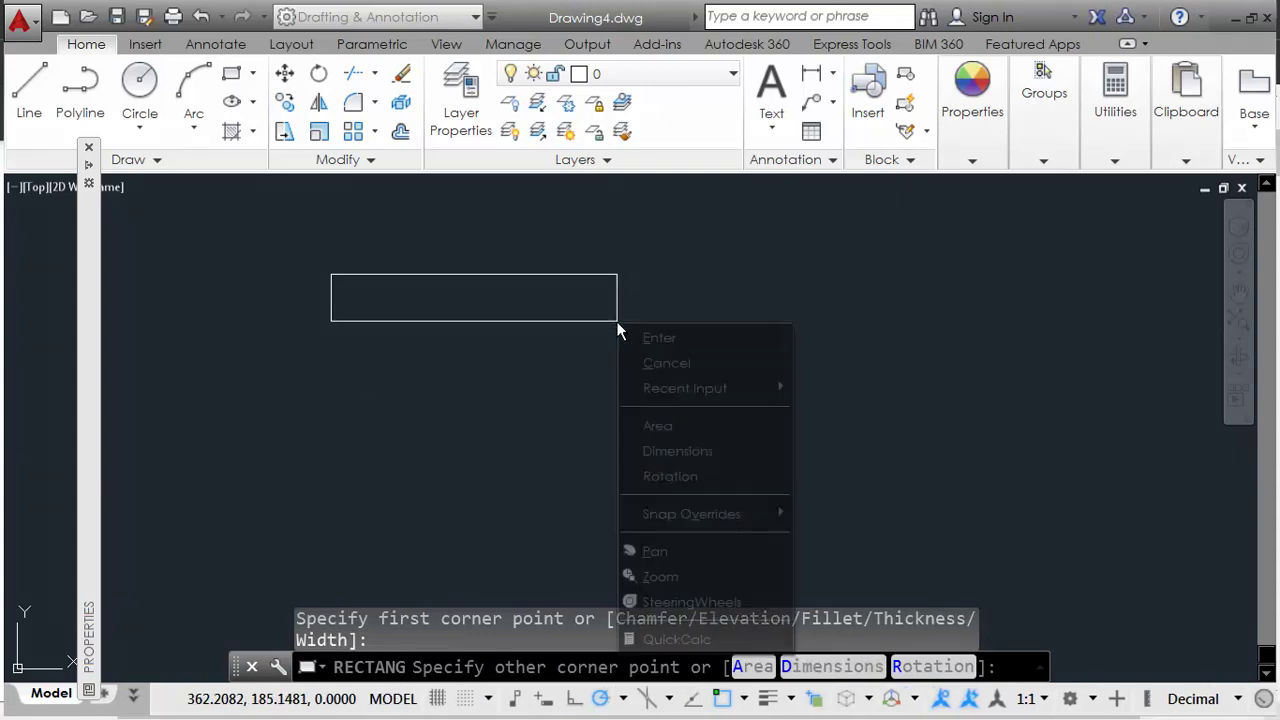
pyautogui.click(694, 456)
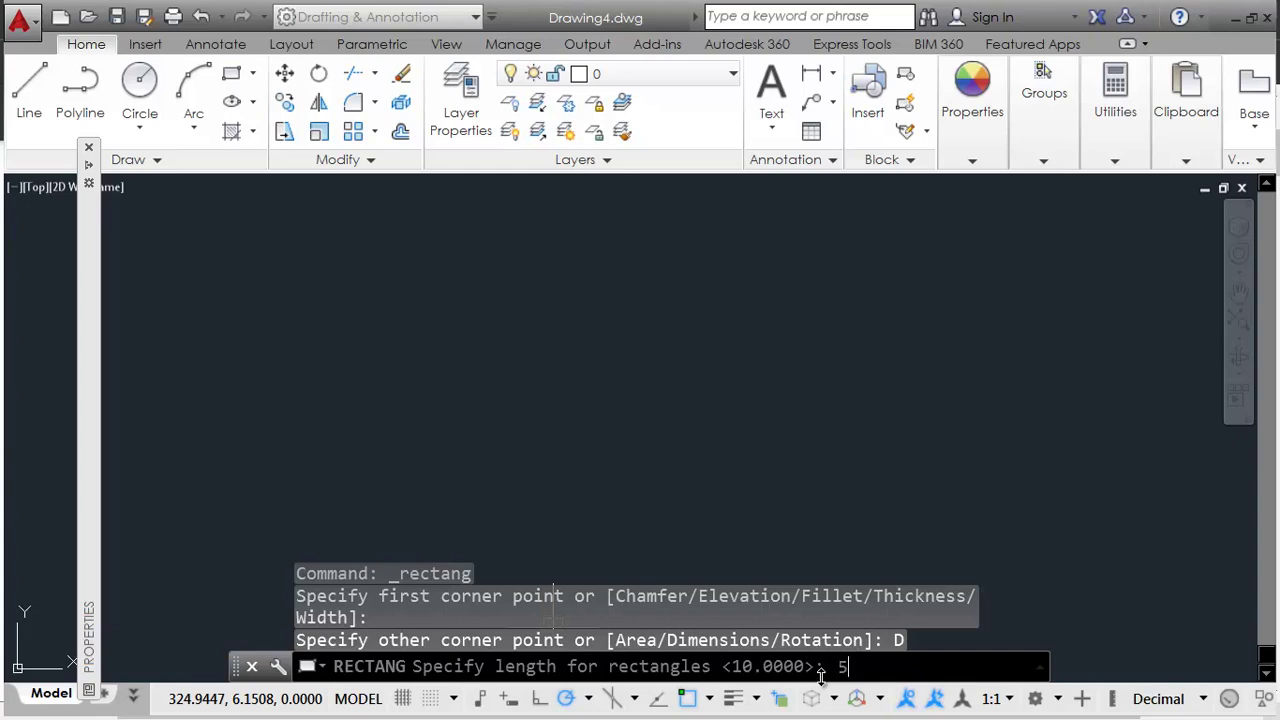
pyautogui.press('Return')
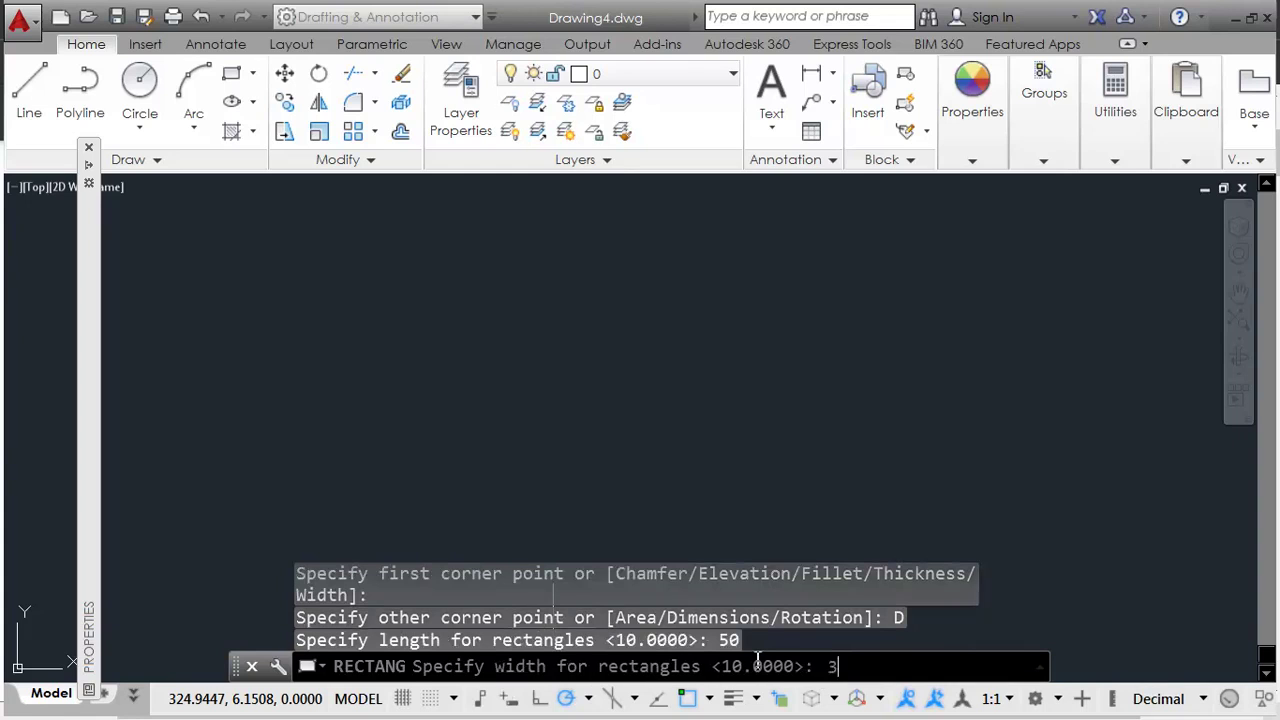
pyautogui.press('Return')
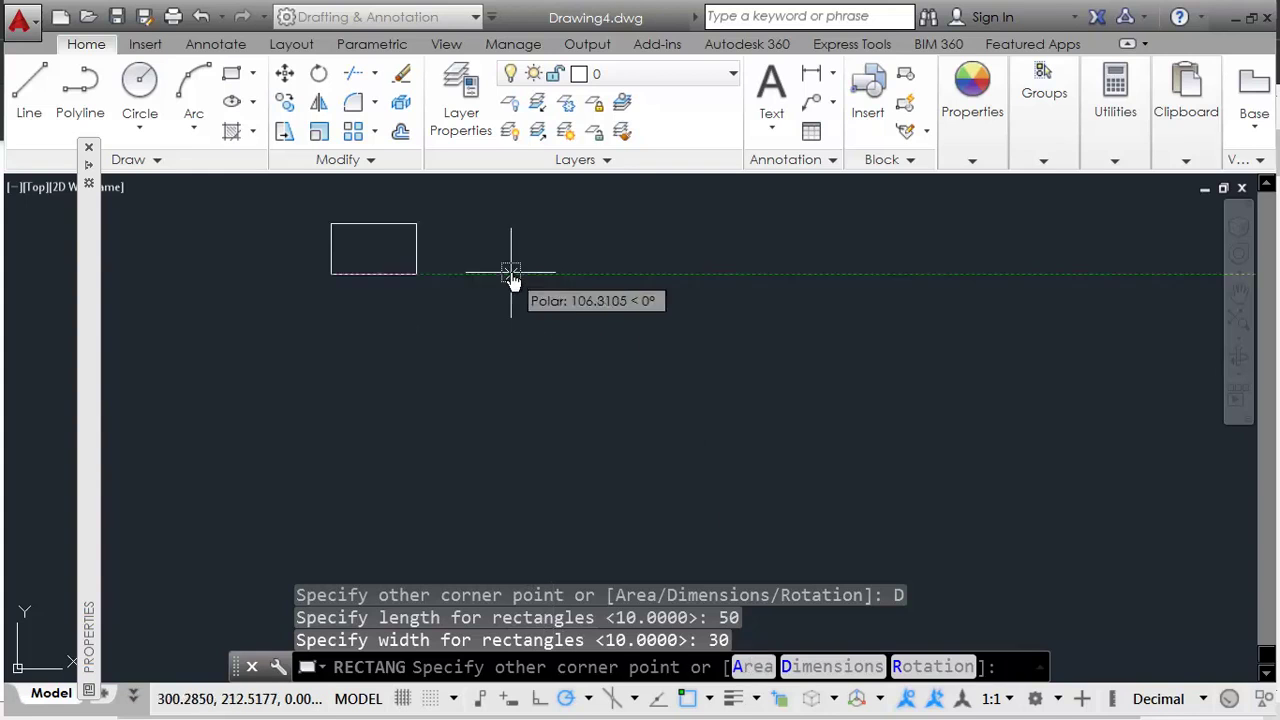
pyautogui.scroll(4, 346, 249)
pyautogui.scroll(-2, 370, 275)
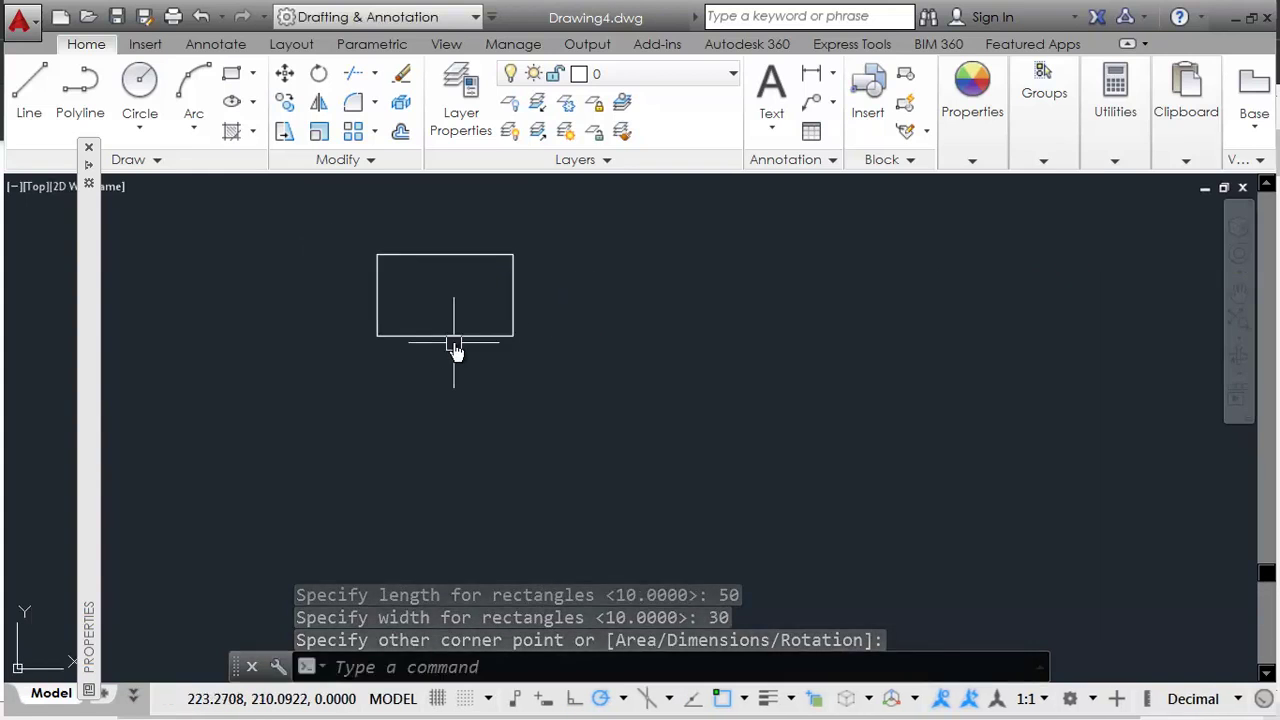
pyautogui.scroll(-2, 455, 350)
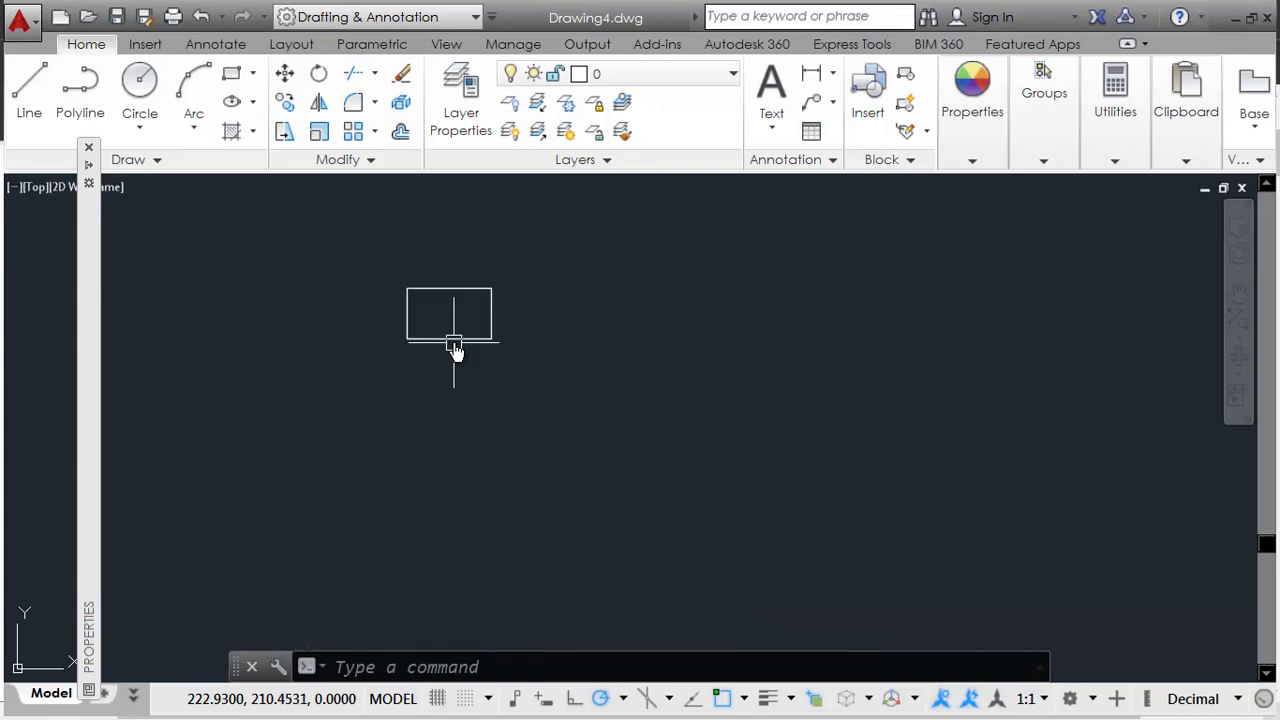
pyautogui.scroll(-2, 454, 345)
pyautogui.moveTo(474, 397); pyautogui.dragTo(447, 358, button='middle')
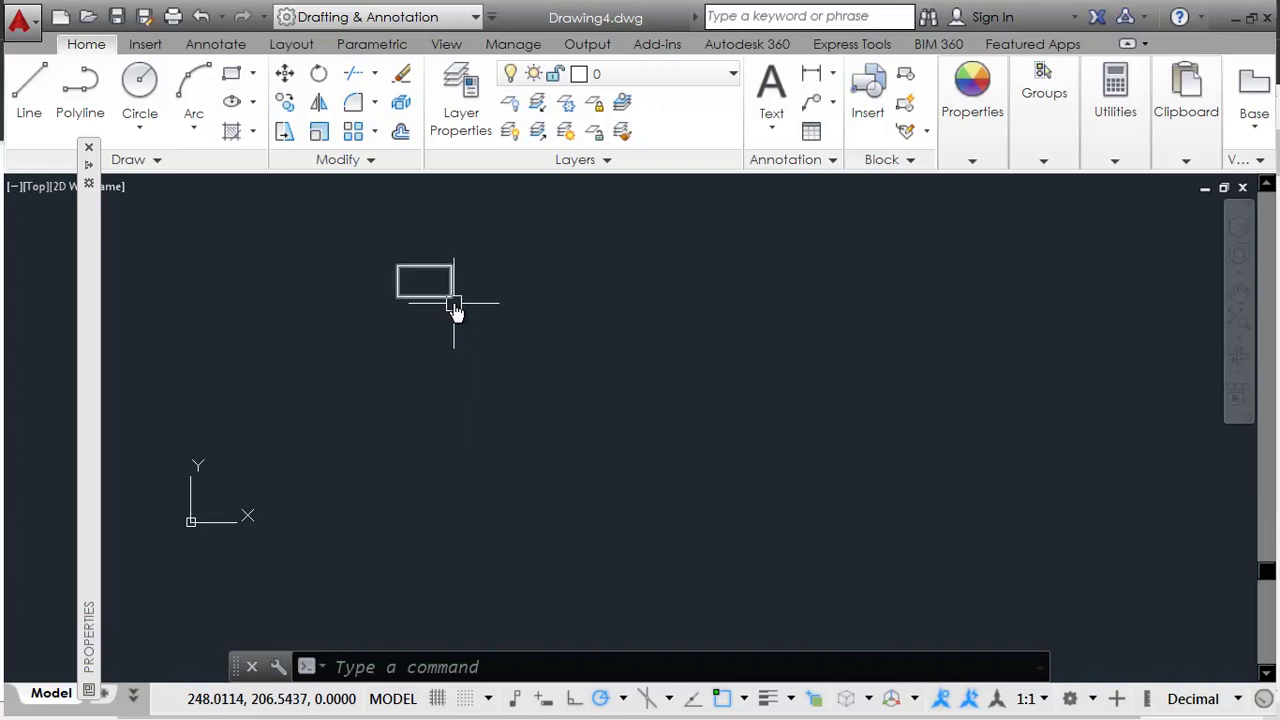
pyautogui.moveTo(455, 308)
pyautogui.mouseDown(button='middle')
pyautogui.moveTo(517, 446)
pyautogui.moveTo(494, 420)
pyautogui.moveTo(505, 420)
pyautogui.mouseUp(button='middle')
# Step: Window-select the rectangle and move it to a new position, then view the PDF chart
pyautogui.click(538, 337)
pyautogui.click(440, 457)
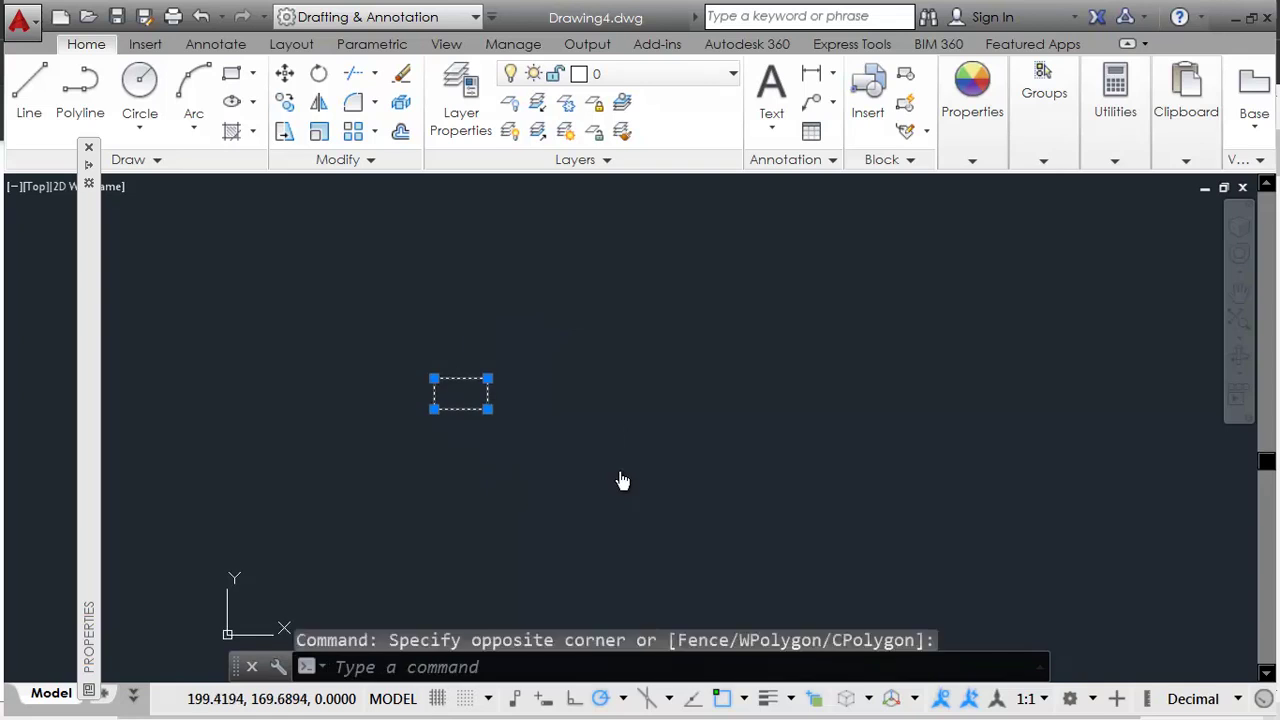
pyautogui.write('m')
pyautogui.press('Return')
pyautogui.click(668, 480)
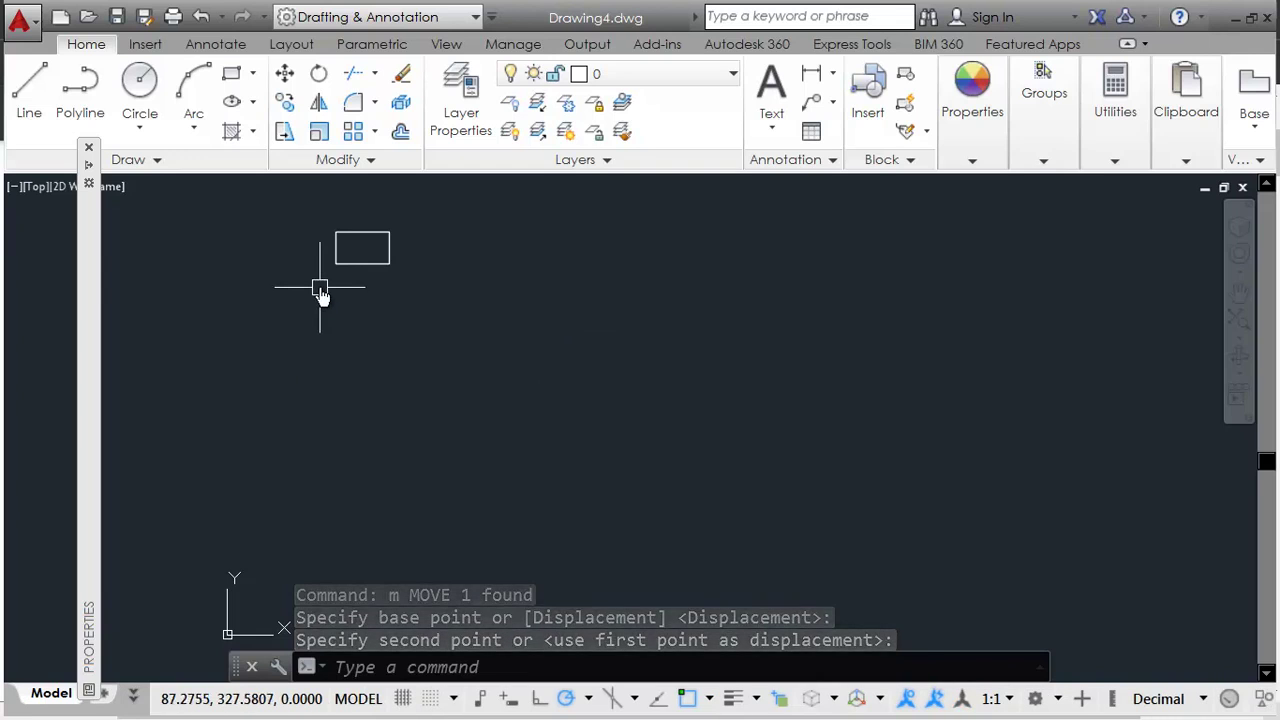
pyautogui.scroll(4, 340, 275)
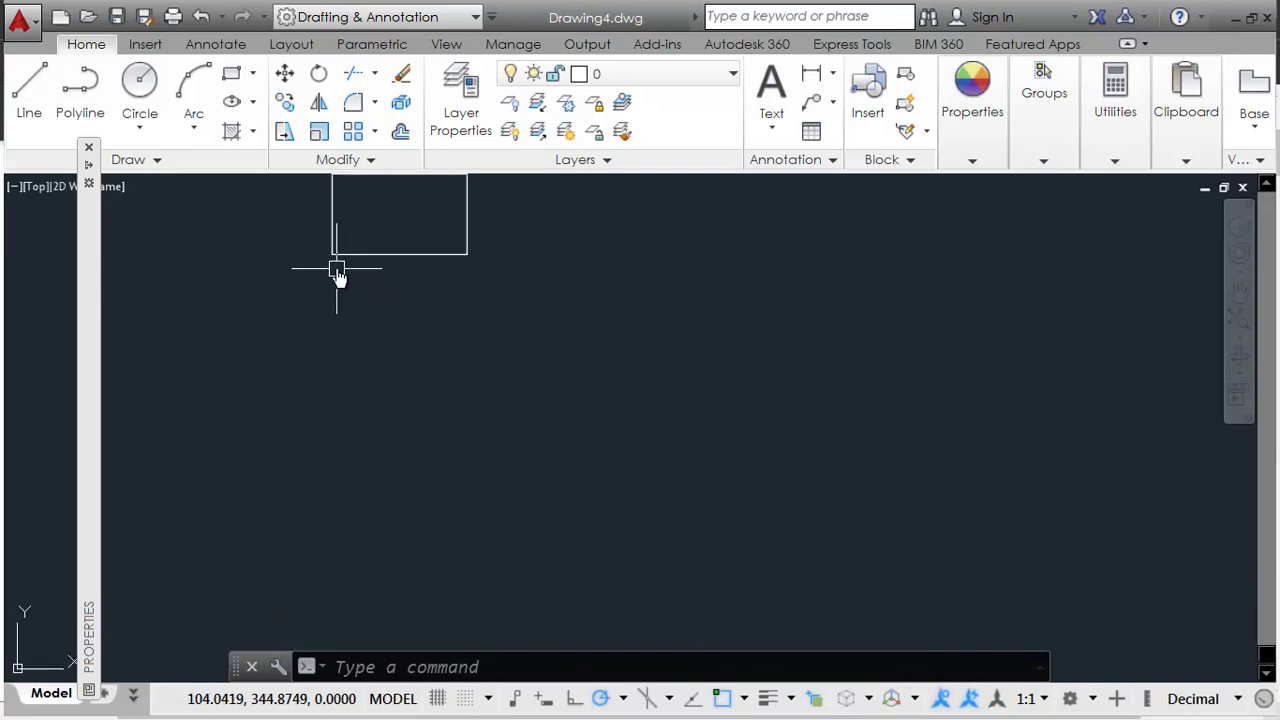
pyautogui.moveTo(391, 277); pyautogui.dragTo(523, 290, button='middle')
pyautogui.scroll(-1, 369, 405)
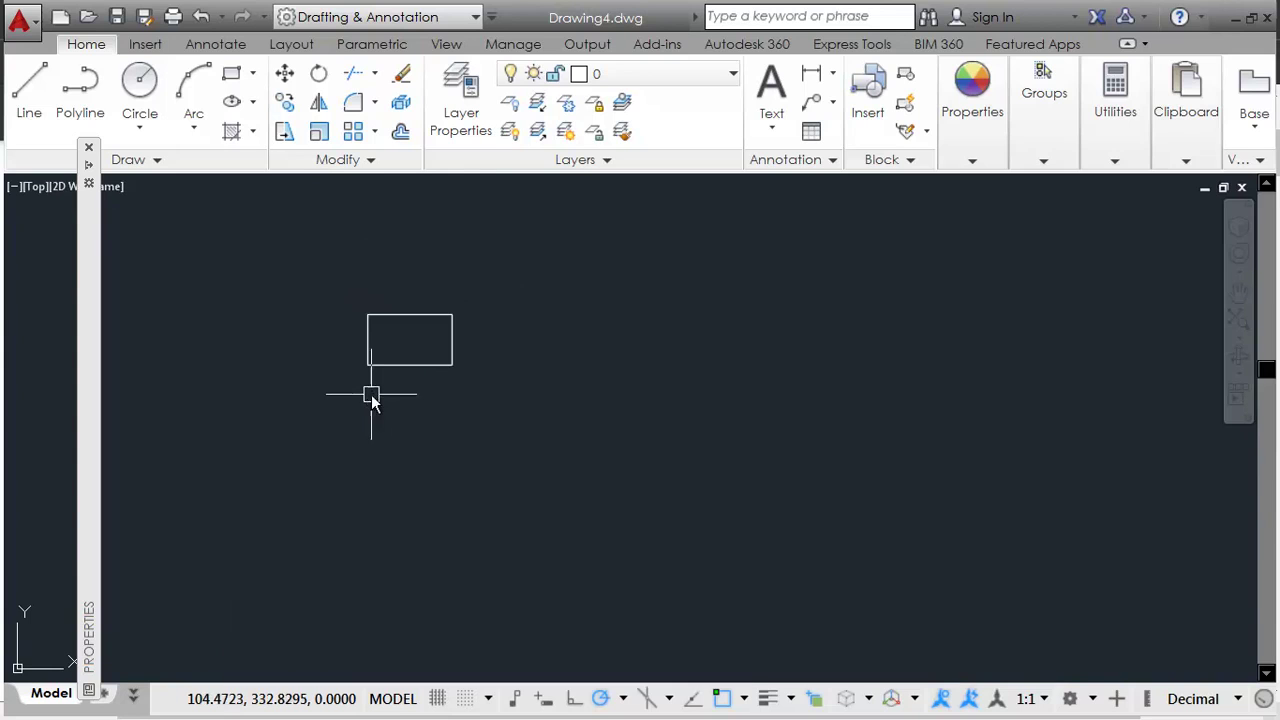
pyautogui.hotkey('alt', 'Tab')
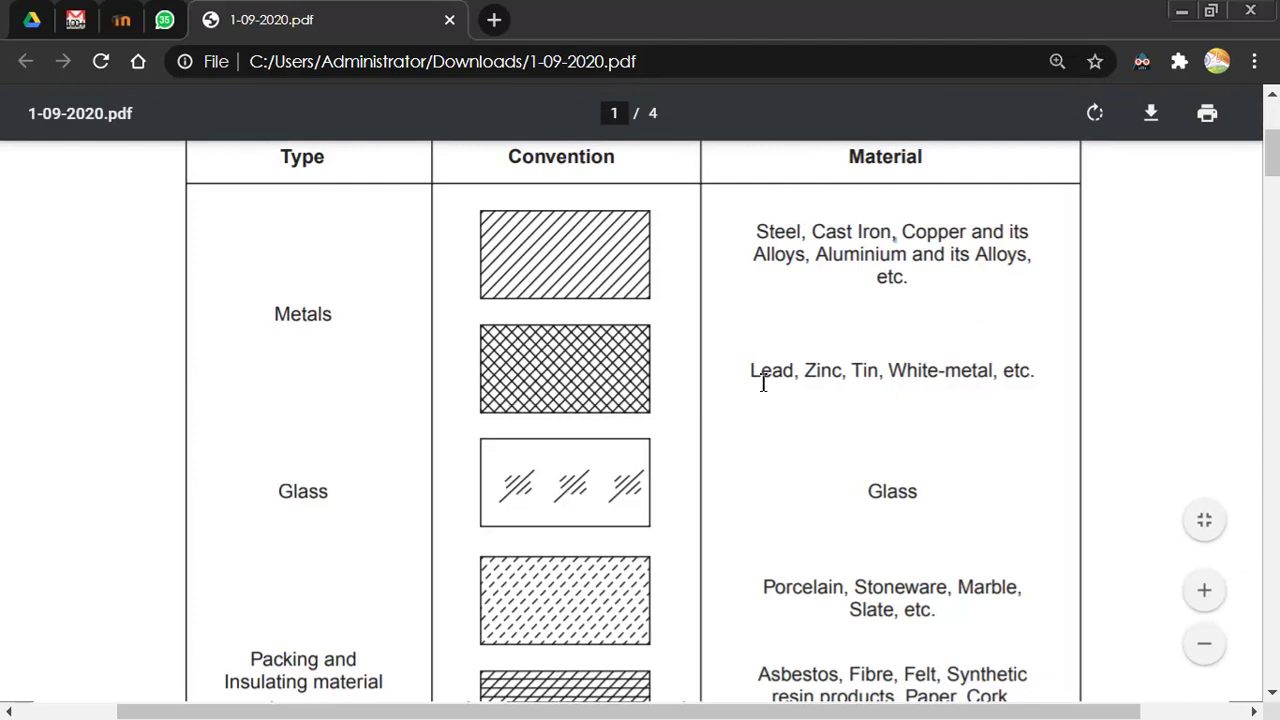
# Step: Return from the Chrome PDF to the AutoCAD drawing
pyautogui.hotkey('alt', 'Tab')
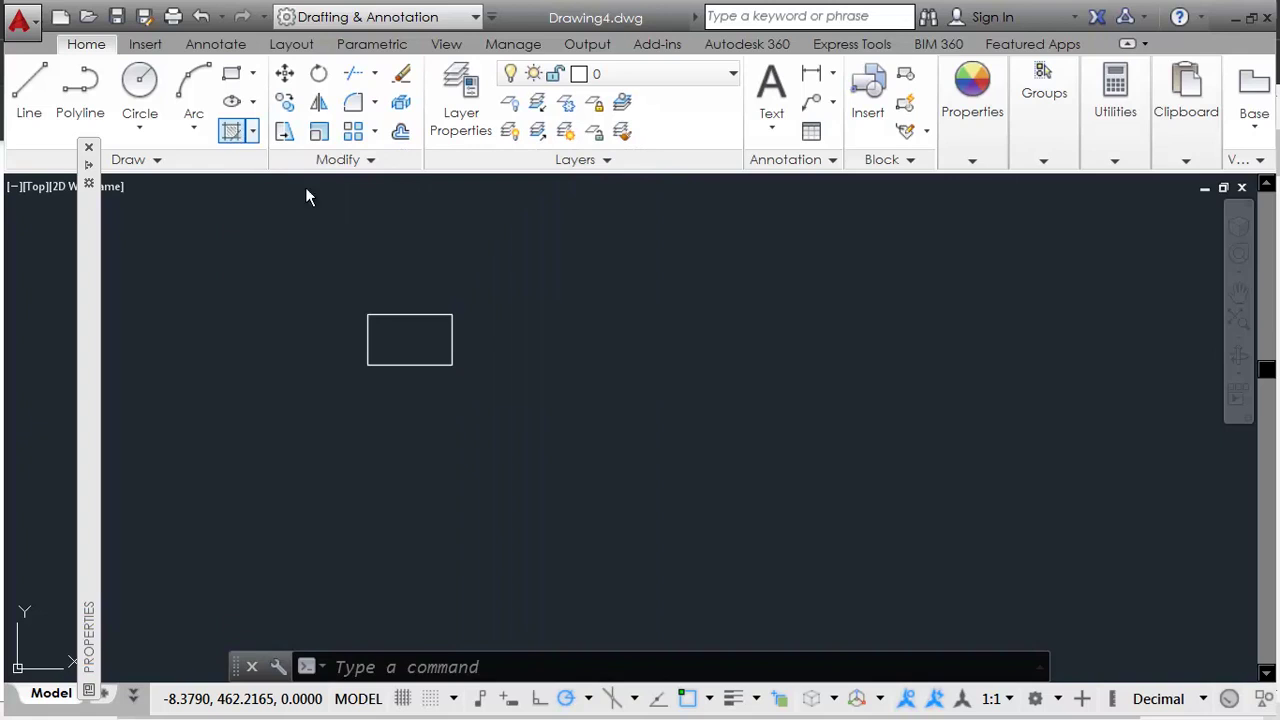
# Step: Fill the rectangle with the ANSI31 hatch and compare it against the PDF chart
pyautogui.click(233, 135)
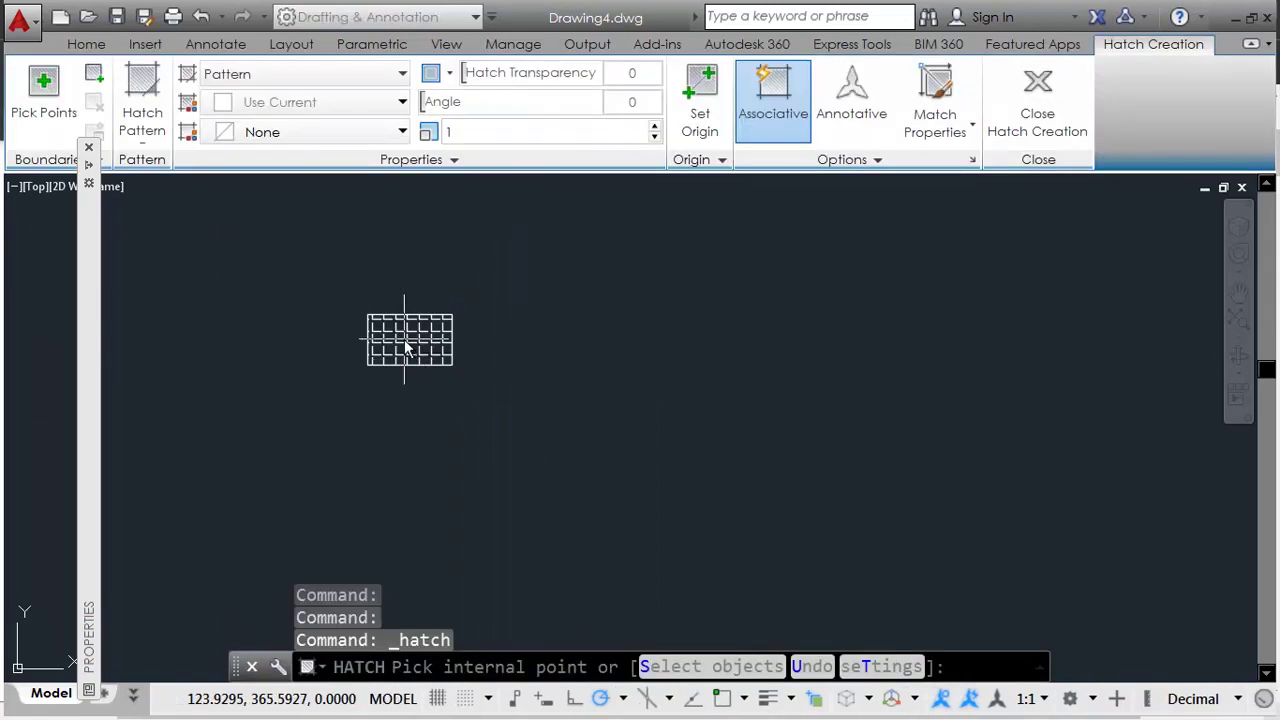
pyautogui.click(407, 347)
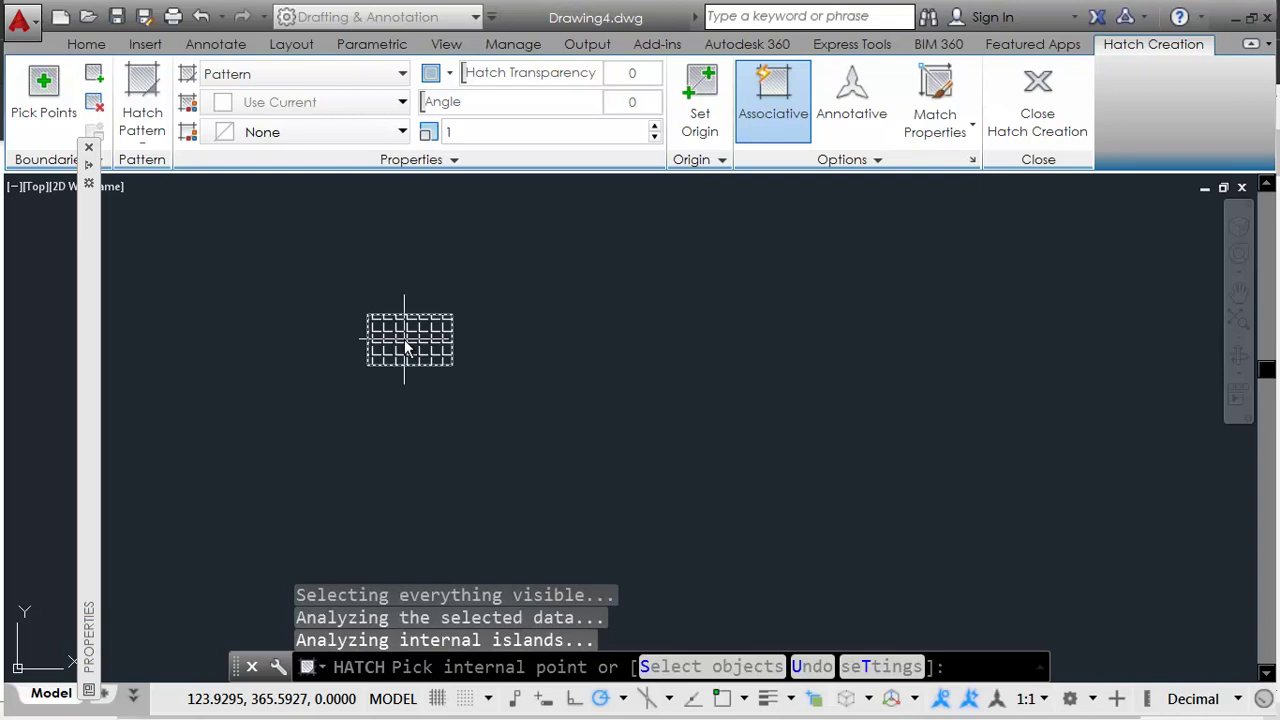
pyautogui.scroll(4, 372, 353)
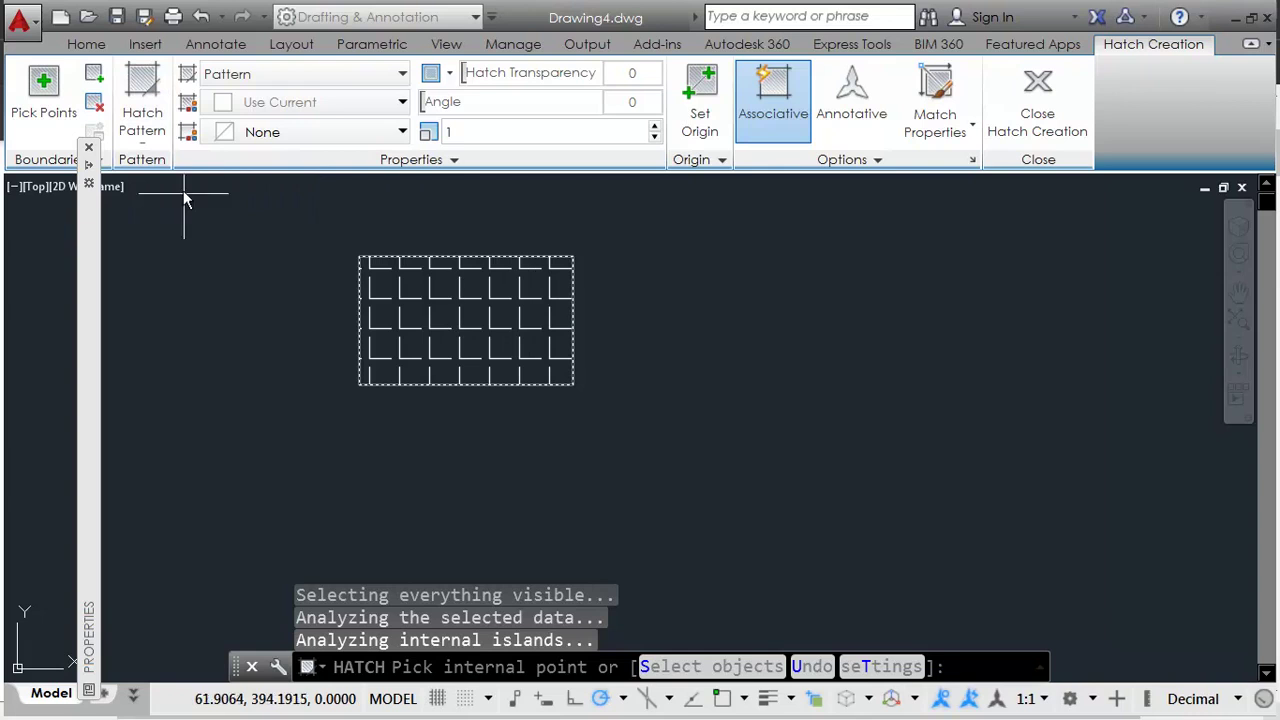
pyautogui.click(150, 138)
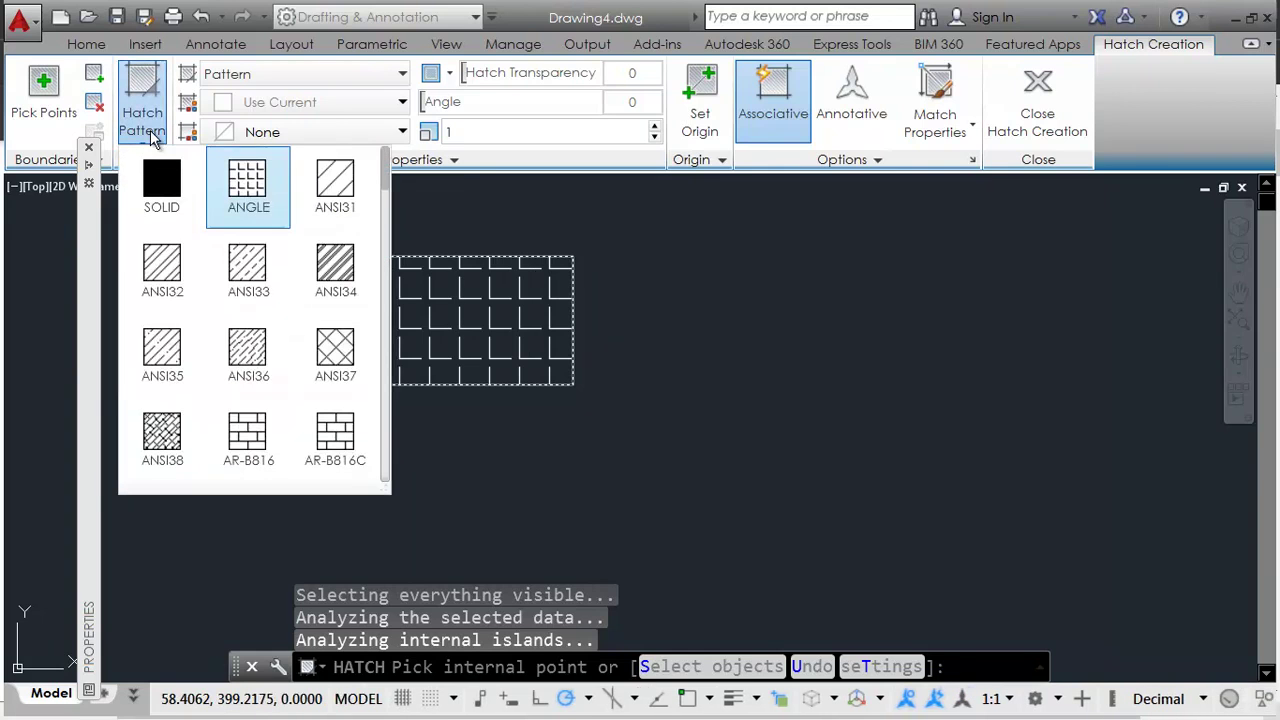
pyautogui.click(335, 192)
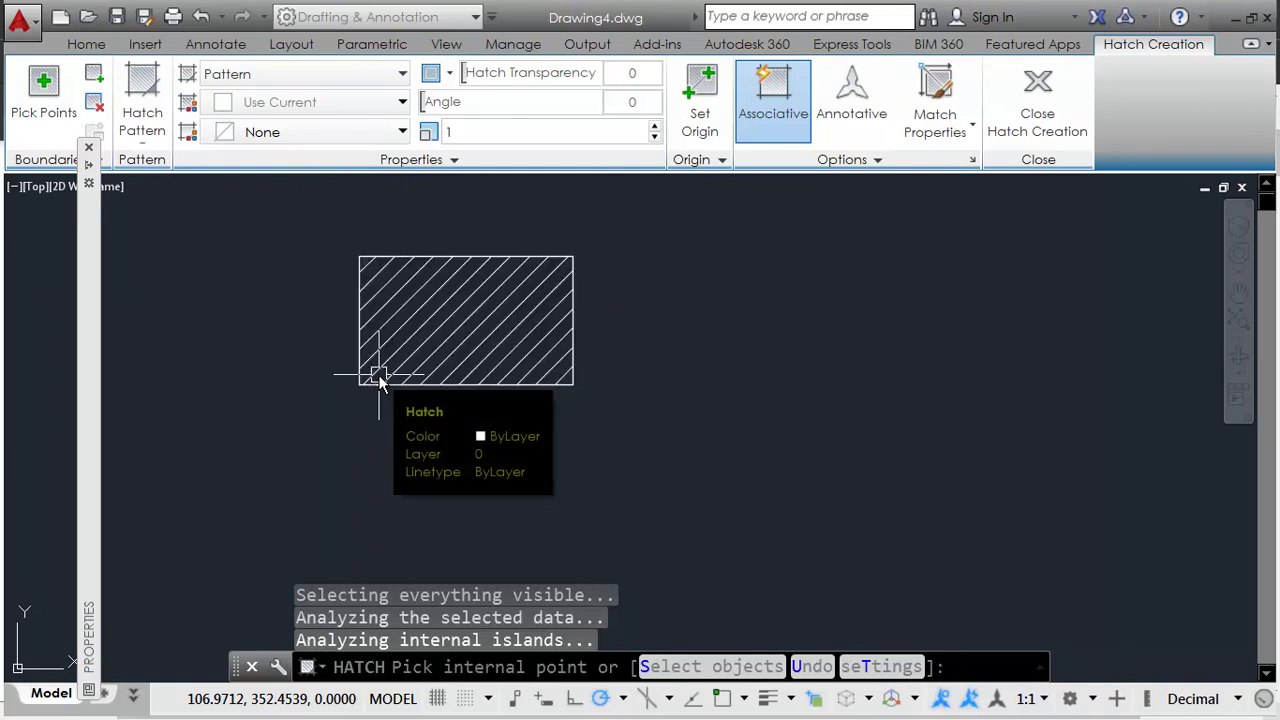
pyautogui.press('Escape')
pyautogui.hotkey('alt', 'Tab')
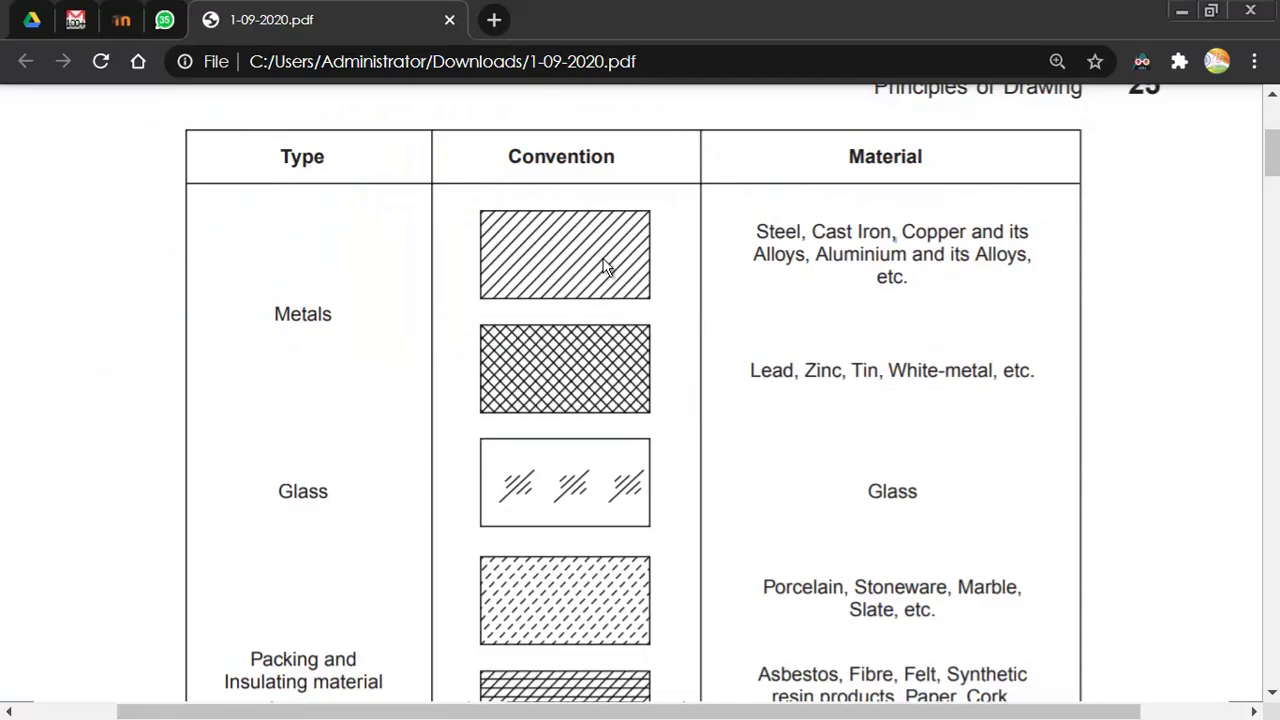
pyautogui.hotkey('alt', 'Tab')
pyautogui.moveTo(434, 349)
pyautogui.mouseDown(button='middle')
pyautogui.moveTo(637, 371)
pyautogui.moveTo(614, 349)
pyautogui.mouseUp(button='middle')
# Step: Copy the hatched rectangle's outline 40 units straight down with Ortho on
pyautogui.click(674, 351)
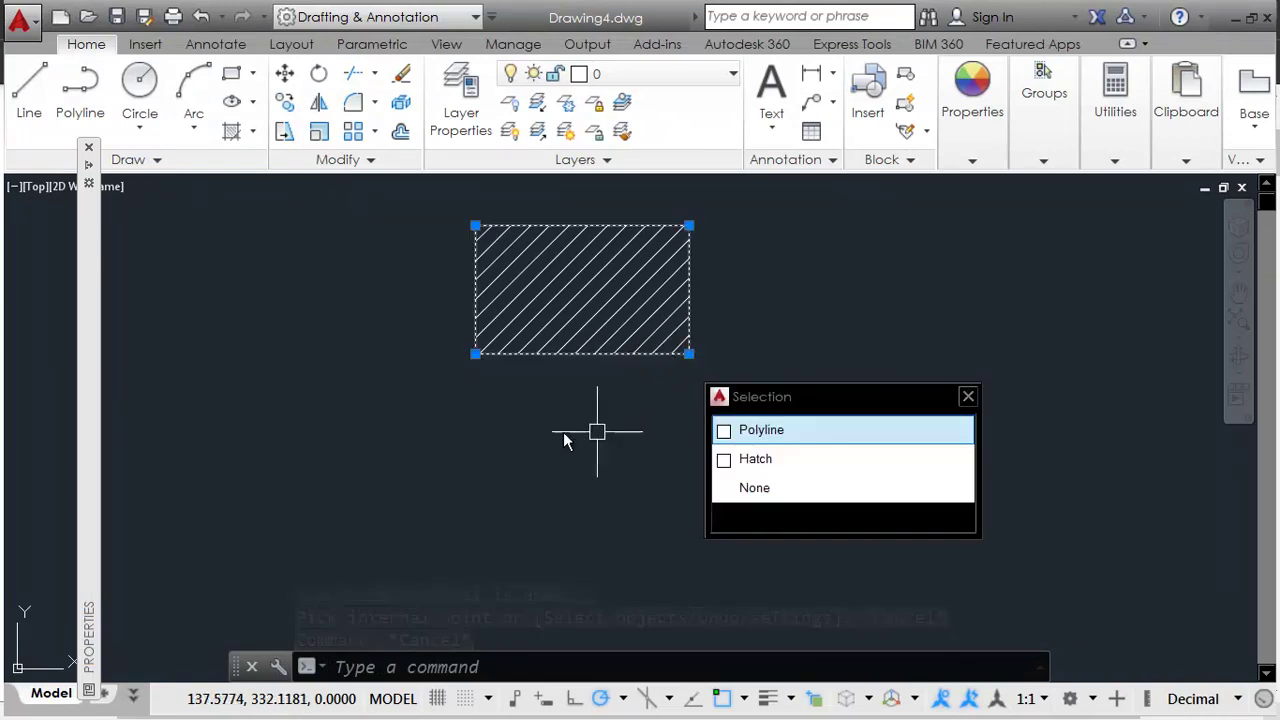
pyautogui.write('CO')
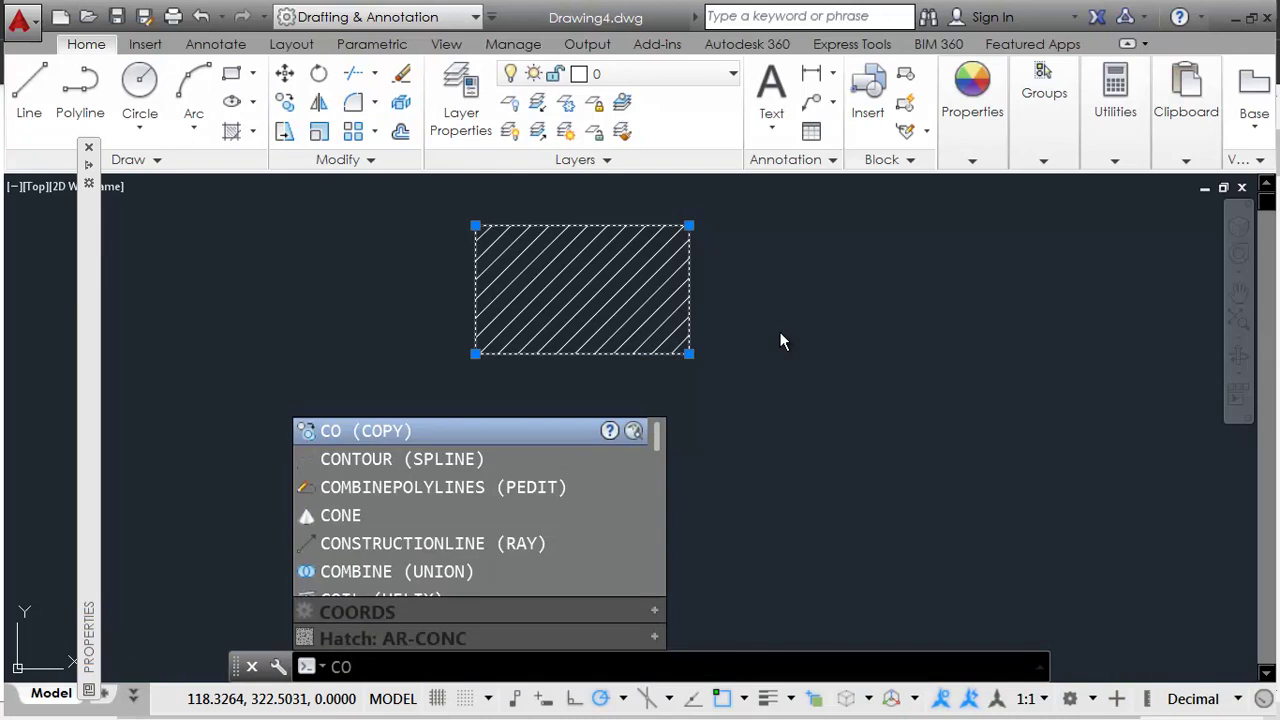
pyautogui.press('Return')
pyautogui.click(761, 307)
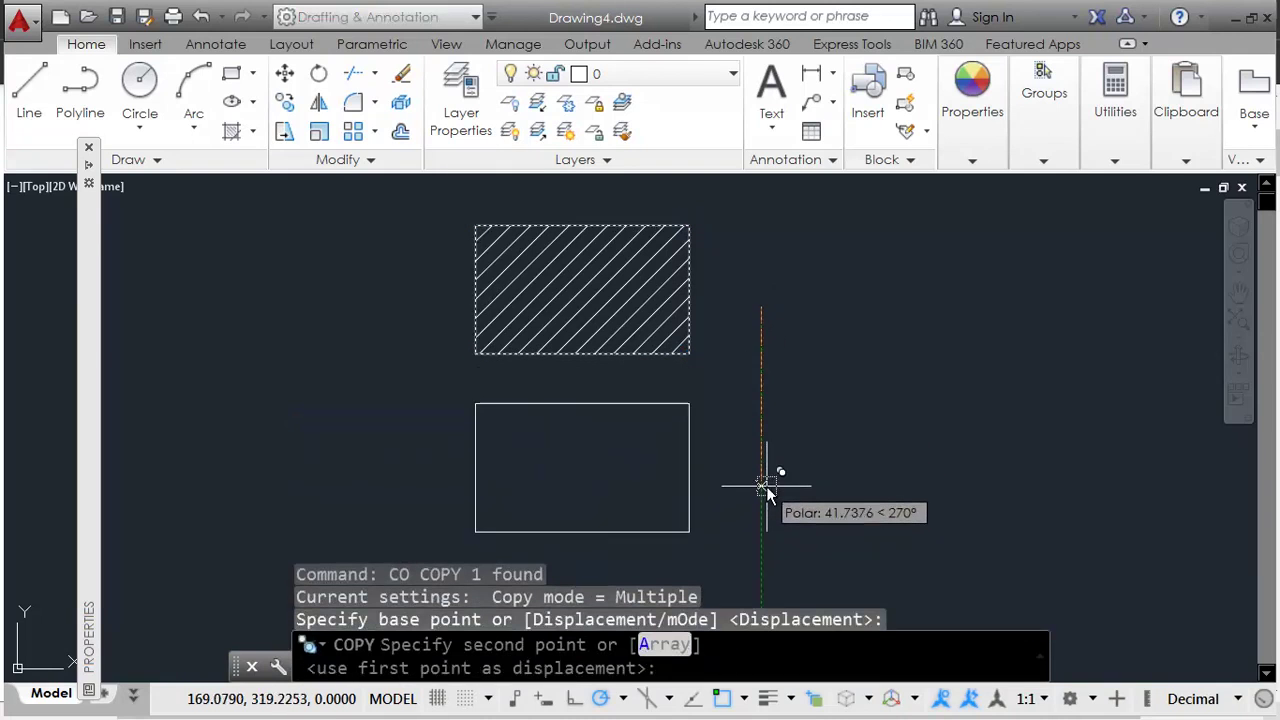
pyautogui.click(572, 698)
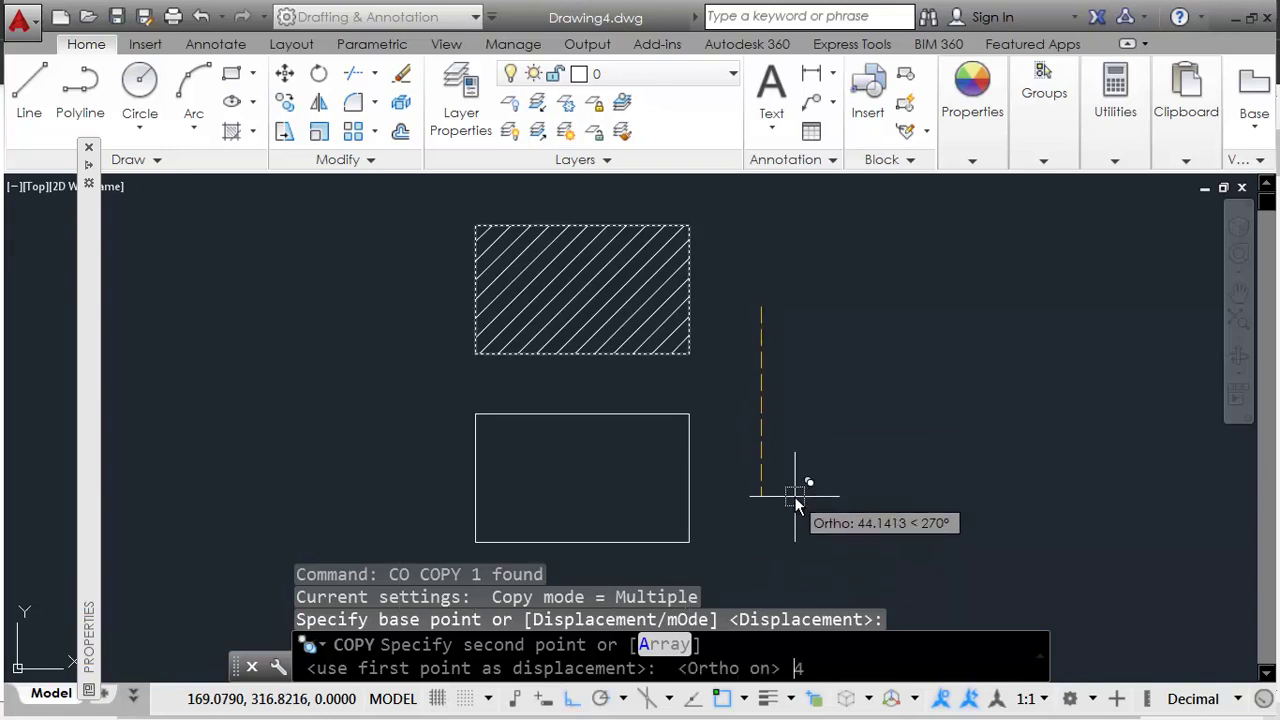
pyautogui.write('40')
pyautogui.press('Return')
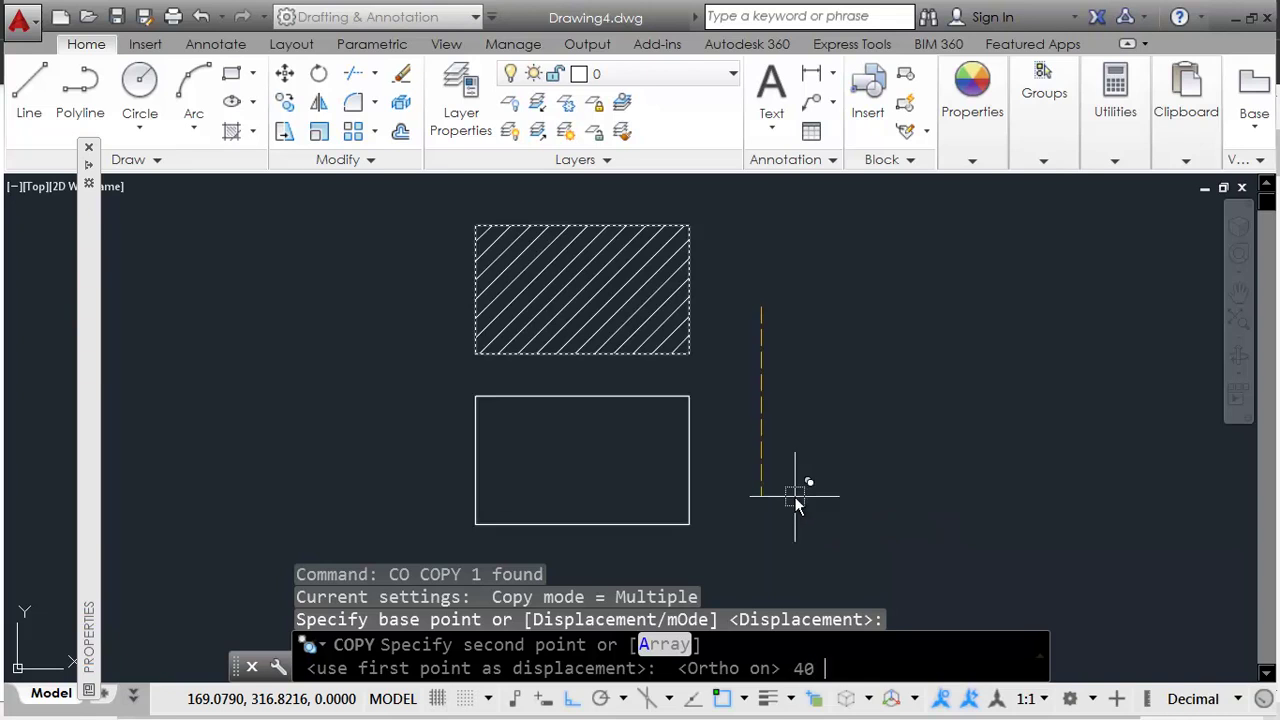
pyautogui.press('Return')
pyautogui.moveTo(688, 461); pyautogui.dragTo(766, 397, button='middle')
pyautogui.scroll(-2, 767, 392)
pyautogui.scroll(4, 767, 392)
# Step: Select the lower empty rectangle and copy it once directly below
pyautogui.click(803, 360)
pyautogui.click(681, 405)
pyautogui.scroll(-2, 681, 405)
pyautogui.scroll(-2, 797, 390)
pyautogui.scroll(2, 811, 366)
pyautogui.moveTo(831, 351); pyautogui.dragTo(826, 368, button='middle')
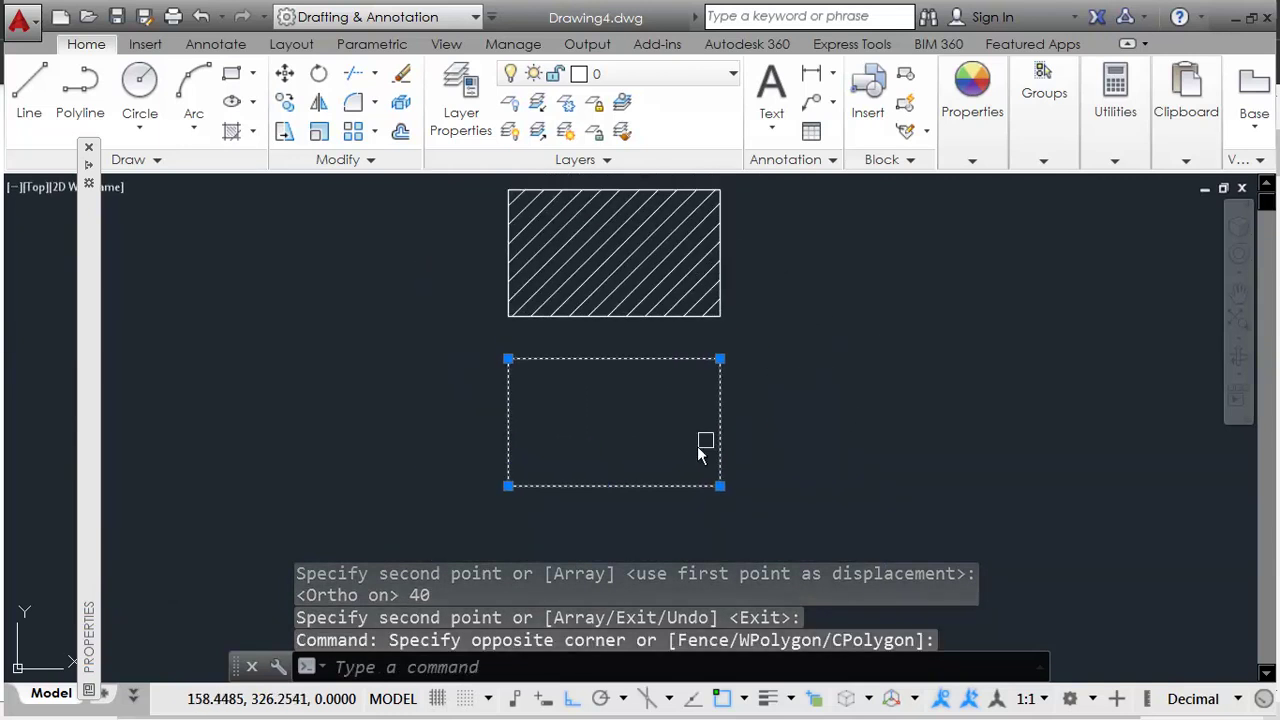
pyautogui.write('co')
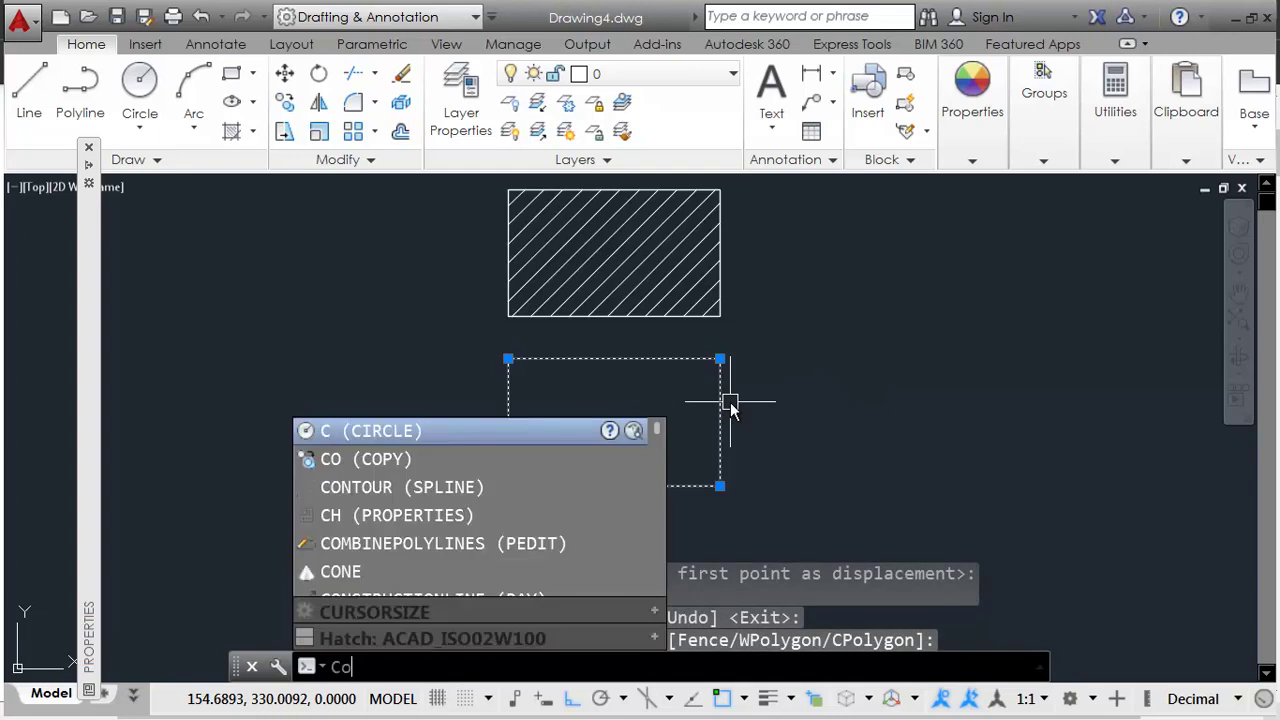
pyautogui.press('Return')
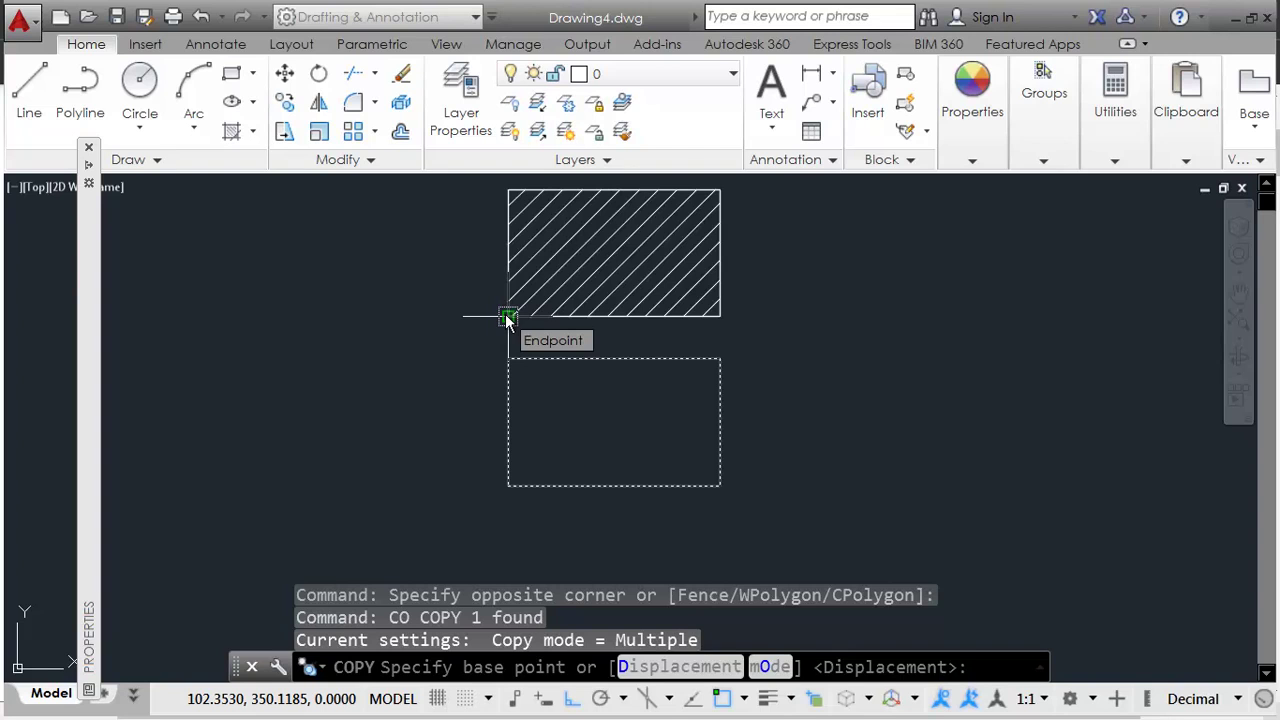
pyautogui.click(508, 317)
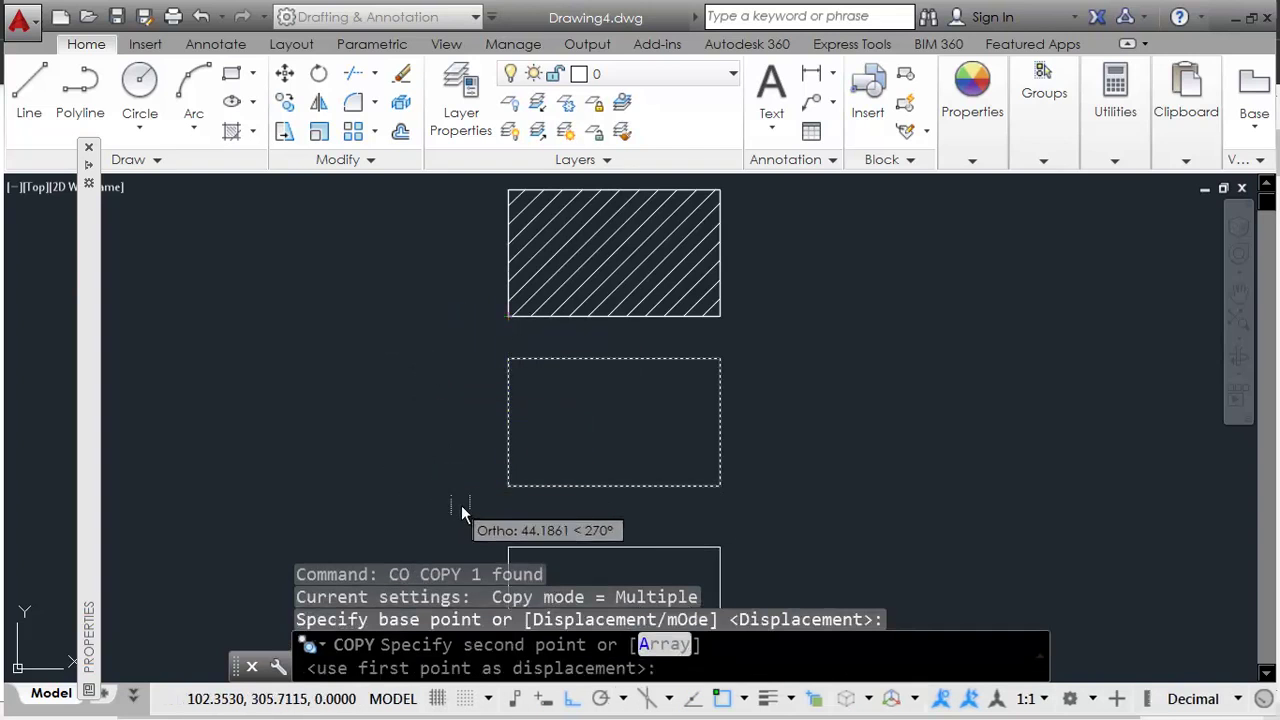
pyautogui.click(512, 494)
# Step: Add three more copies down the column, then recentre on the hatched rectangle
pyautogui.moveTo(706, 550); pyautogui.dragTo(740, 300, button='middle')
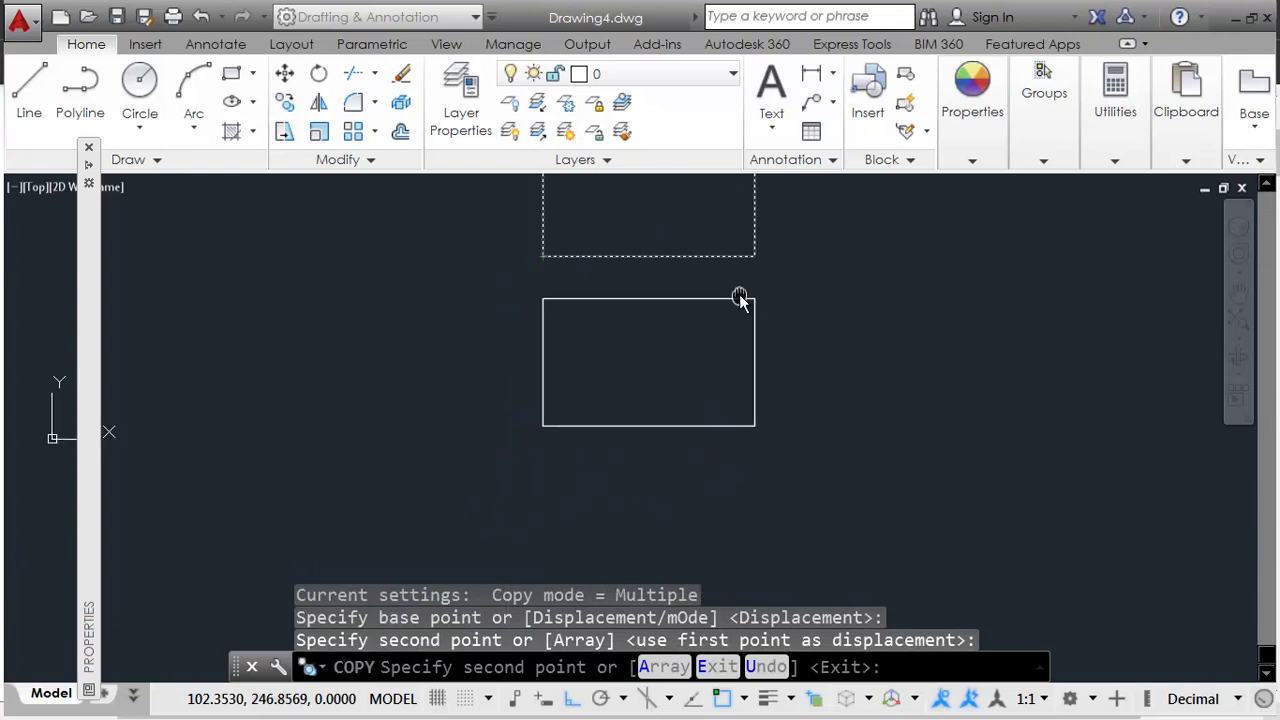
pyautogui.click(552, 432)
pyautogui.scroll(-3, 568, 480)
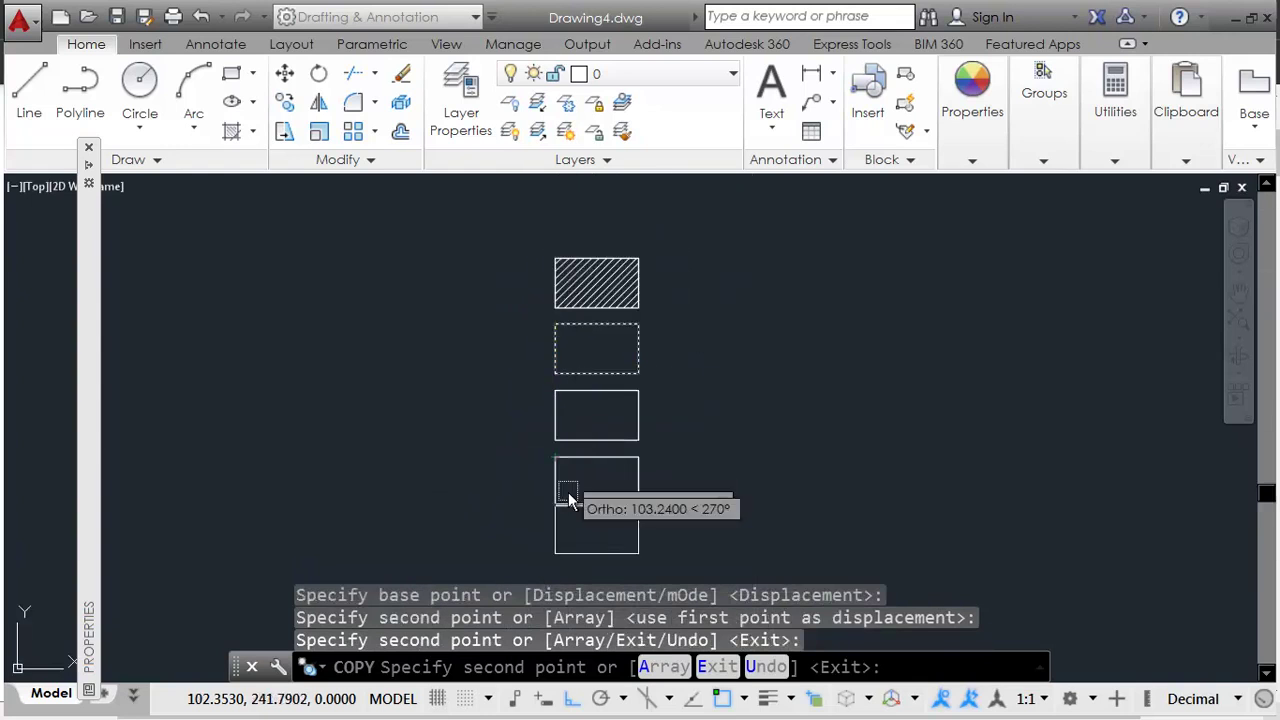
pyautogui.click(560, 498)
pyautogui.moveTo(580, 537); pyautogui.dragTo(566, 424, button='middle')
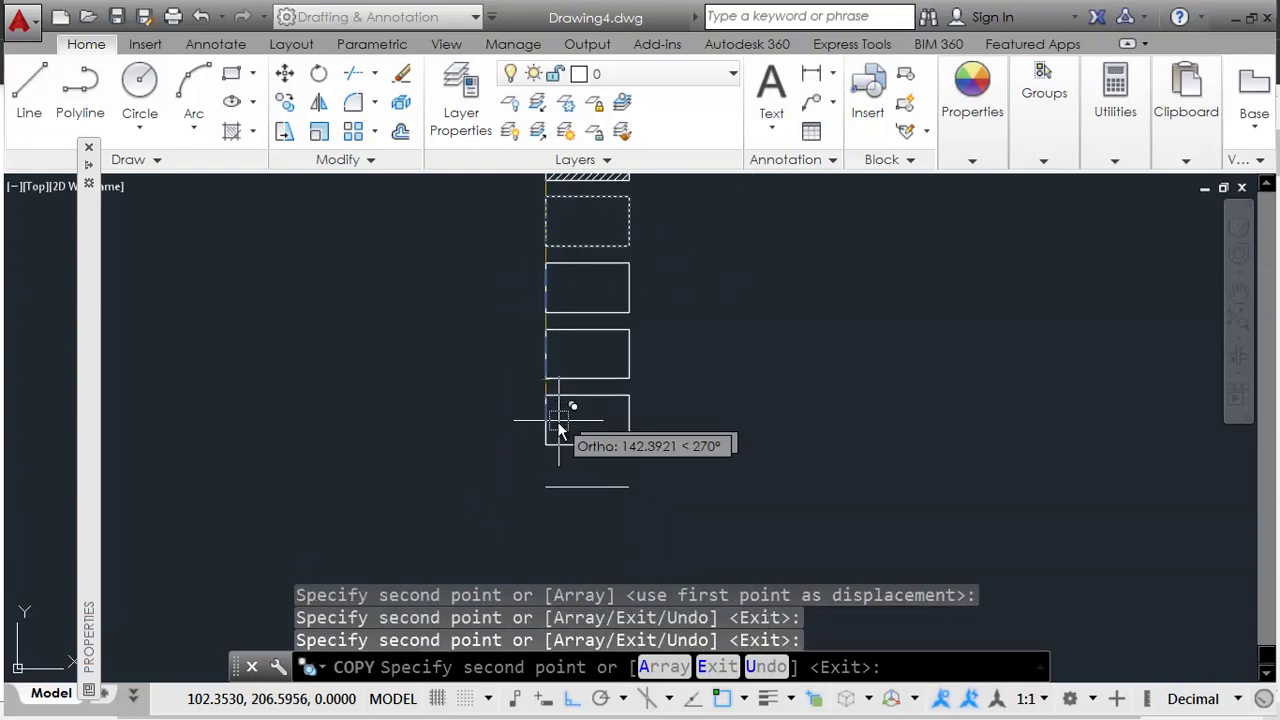
pyautogui.click(554, 432)
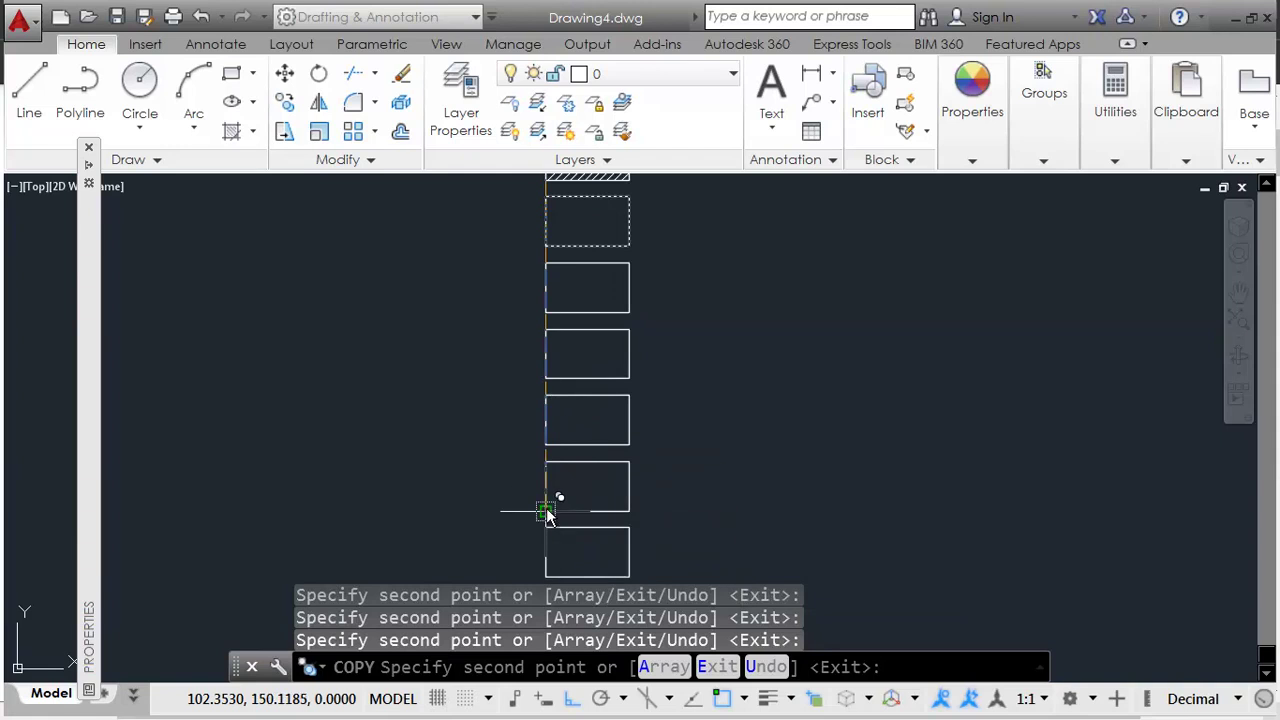
pyautogui.press('Return')
pyautogui.moveTo(669, 263); pyautogui.dragTo(649, 340, button='middle')
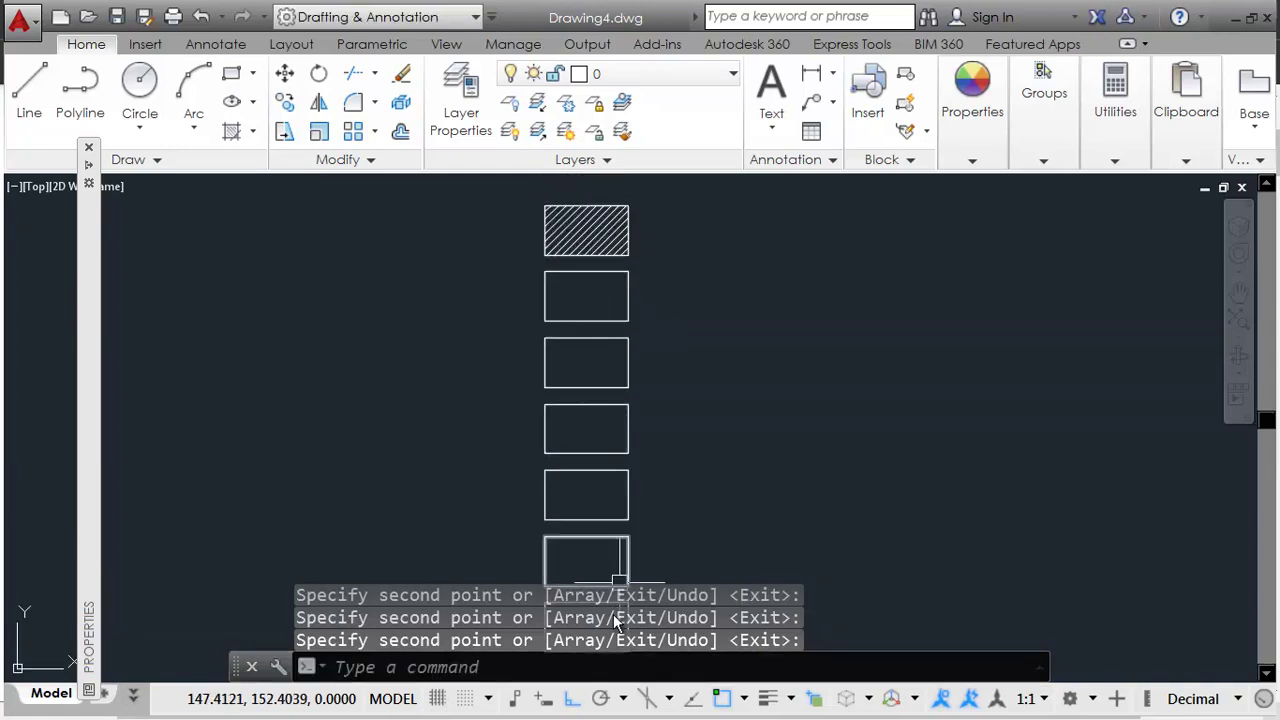
pyautogui.scroll(4, 627, 248)
pyautogui.moveTo(608, 294)
pyautogui.mouseDown(button='middle')
pyautogui.moveTo(691, 357)
pyautogui.moveTo(689, 389)
pyautogui.mouseUp(button='middle')
pyautogui.hotkey('alt', 'Tab')
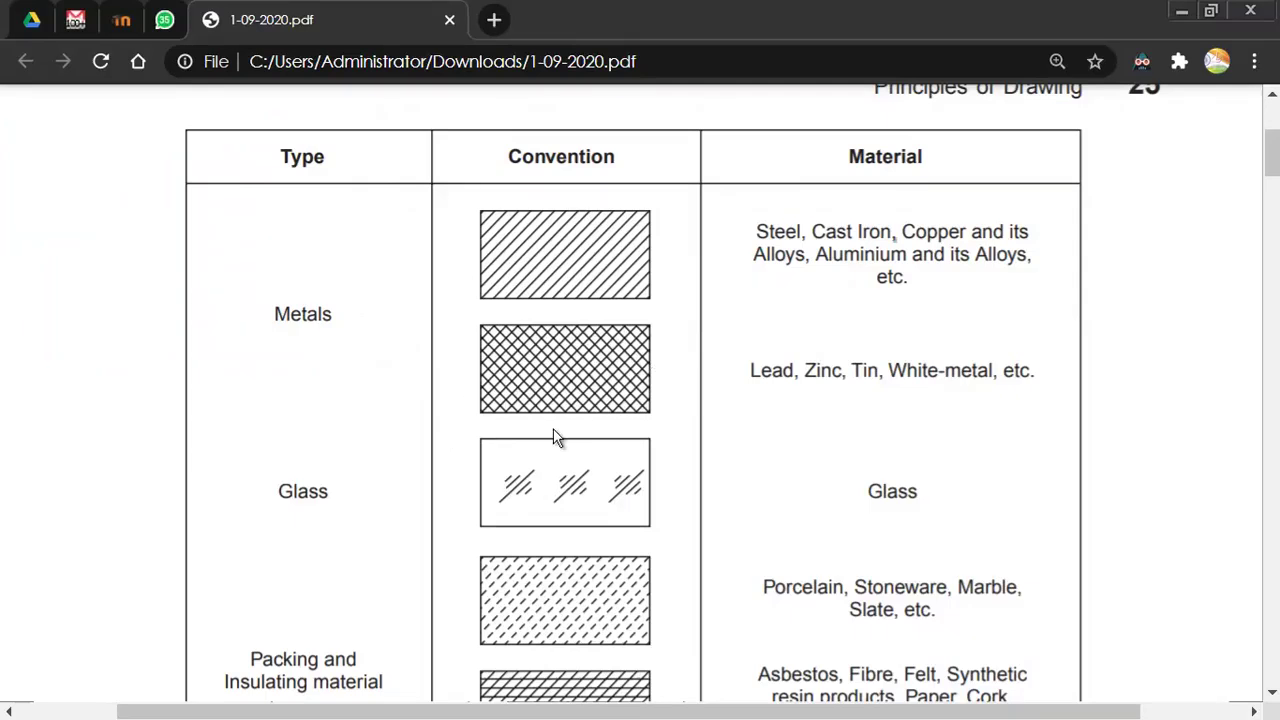
pyautogui.scroll(-2, 595, 545)
pyautogui.scroll(1, 593, 540)
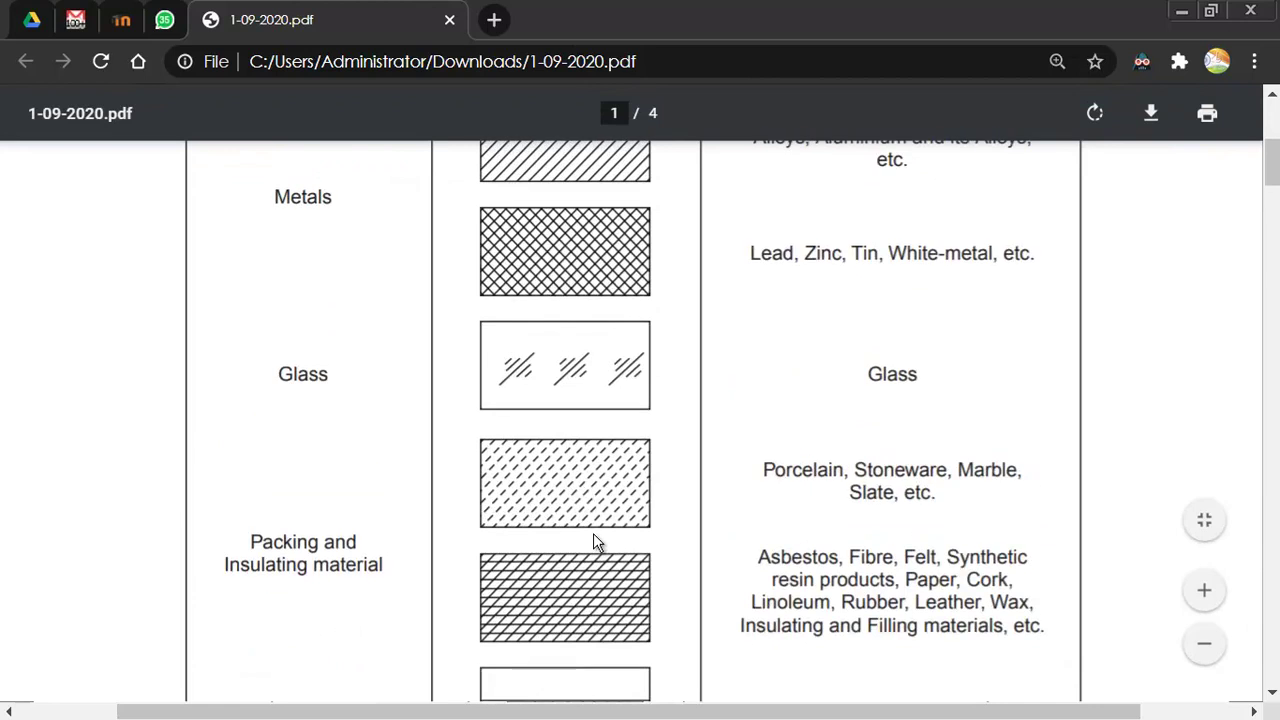
pyautogui.scroll(1, 542, 243)
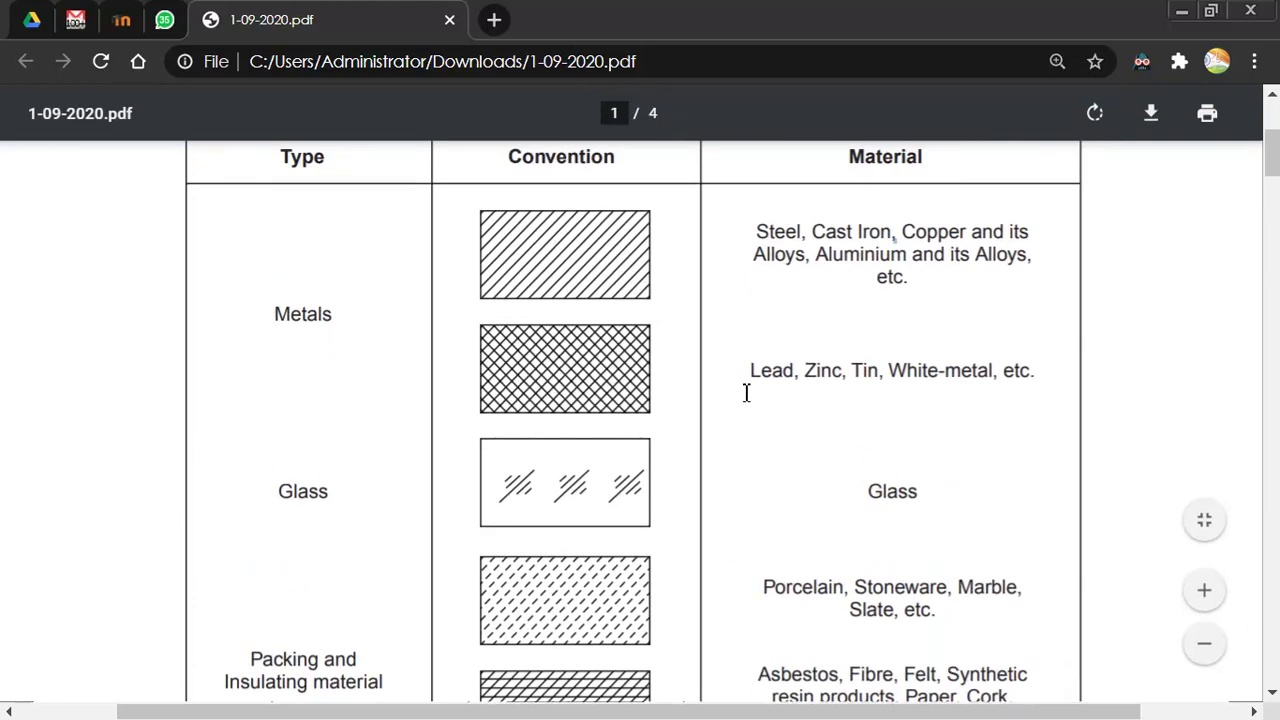
pyautogui.hotkey('alt', 'Tab')
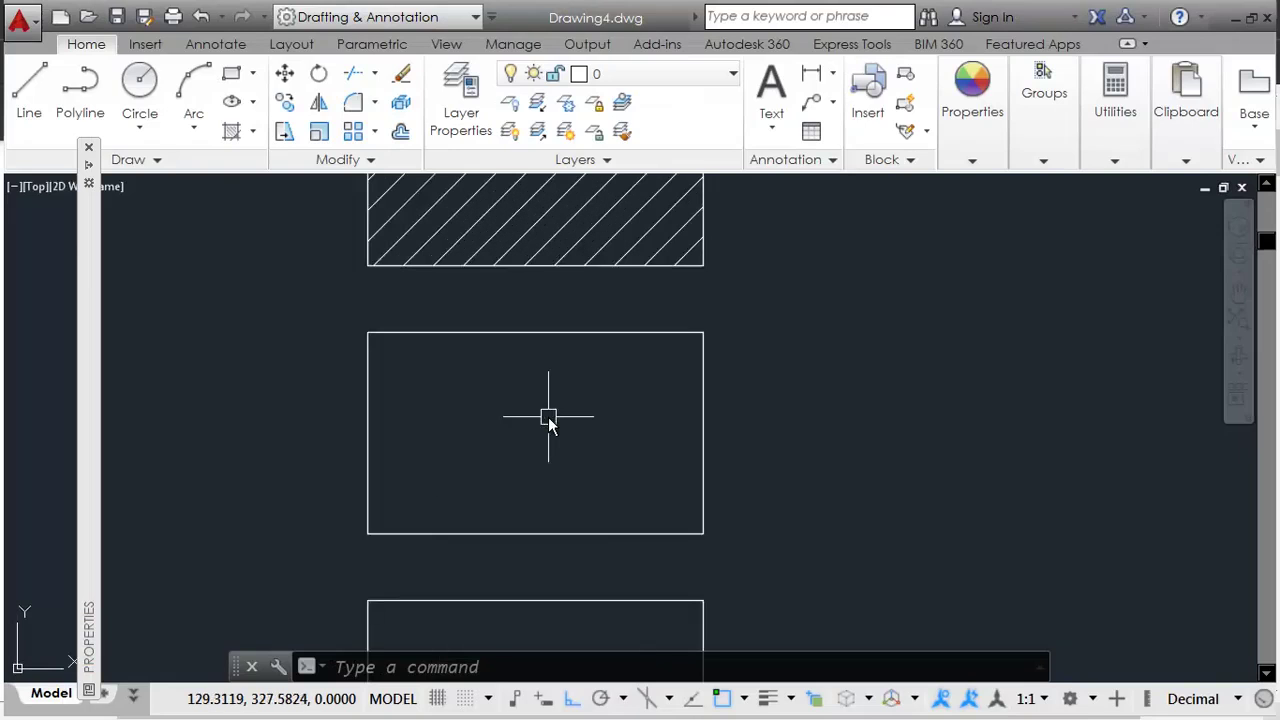
# Step: Hatch the second rectangle with ANSI37 crosshatch, then scroll further down the PDF chart
pyautogui.scroll(-2, 548, 417)
pyautogui.write('h')
pyautogui.press('Return')
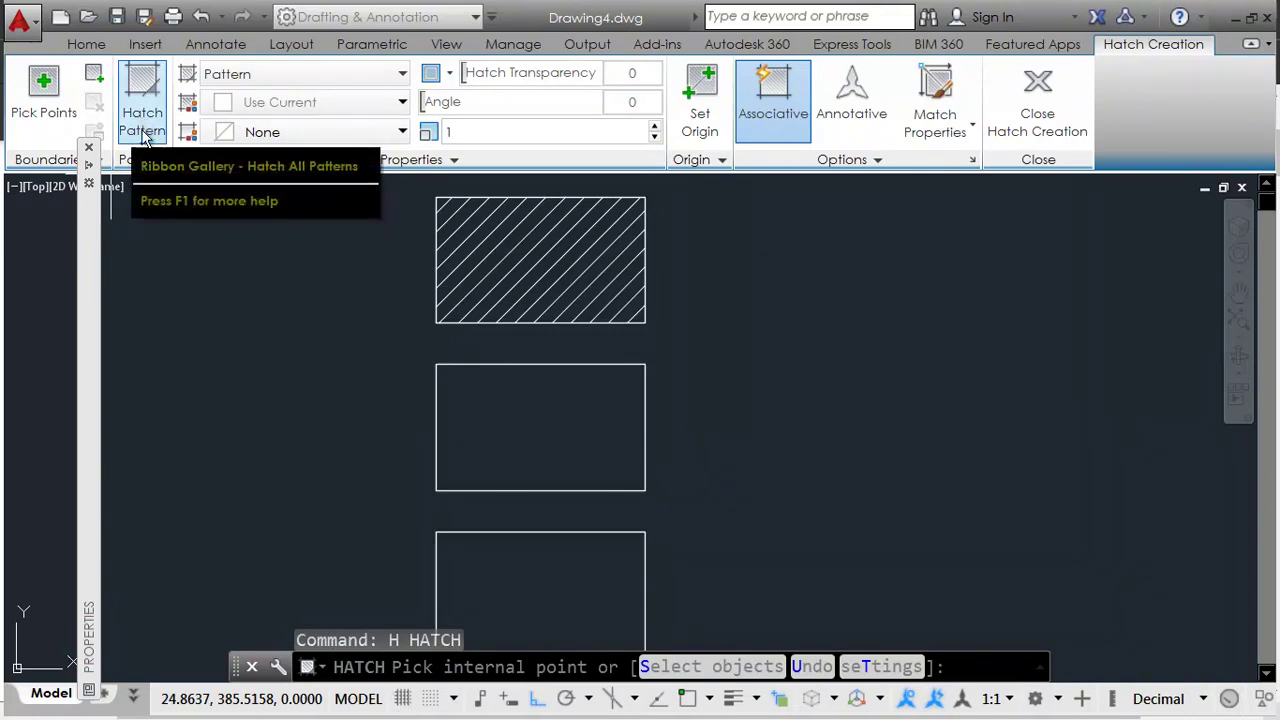
pyautogui.click(563, 428)
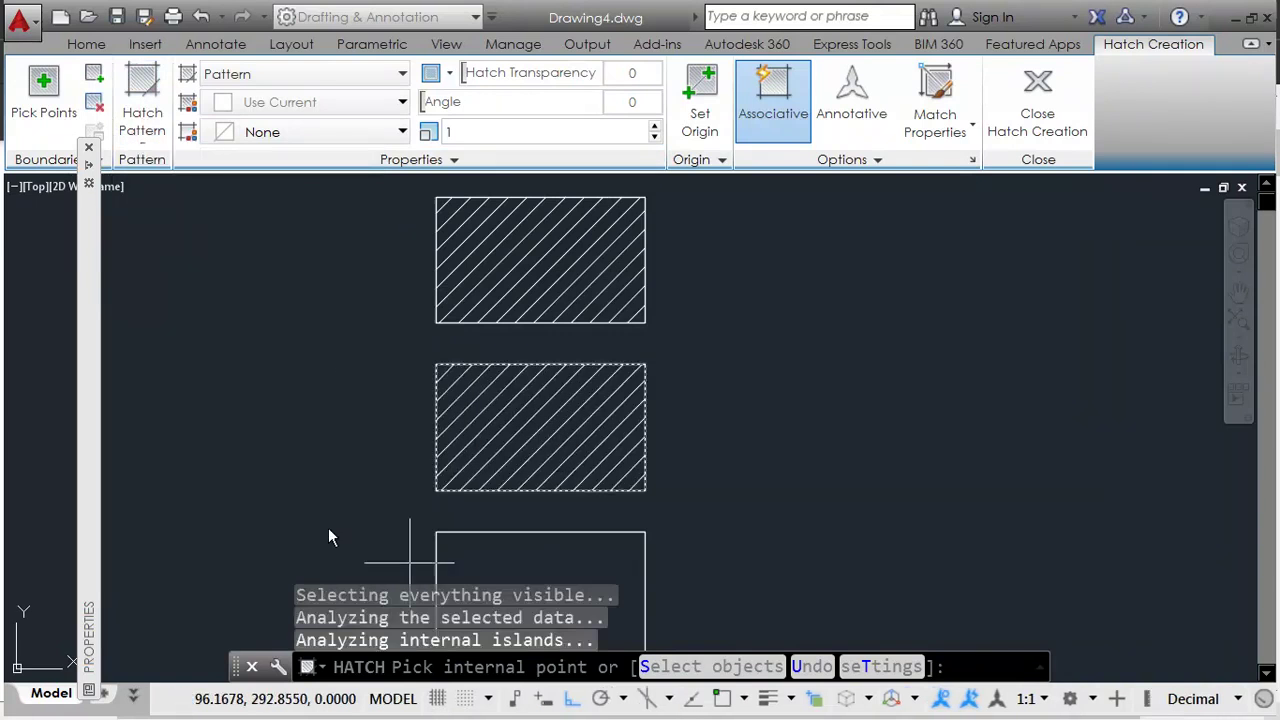
pyautogui.click(145, 138)
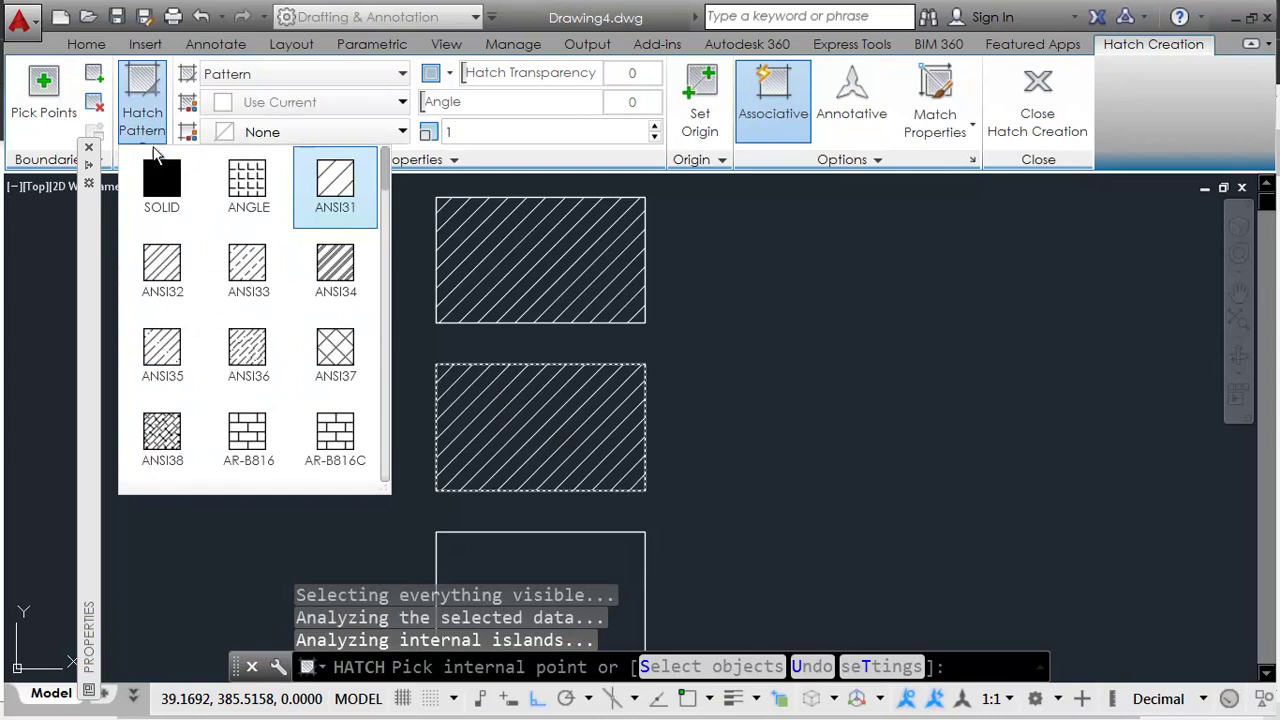
pyautogui.click(333, 347)
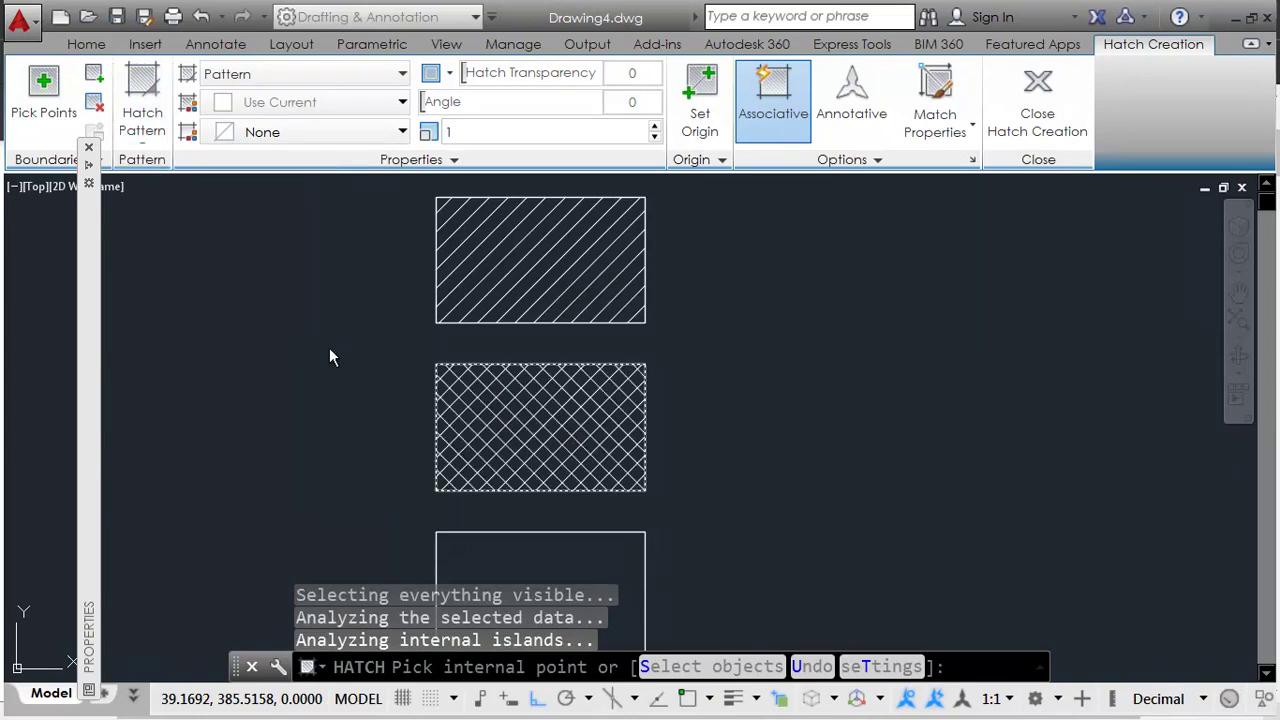
pyautogui.press('Escape')
pyautogui.press('Escape')
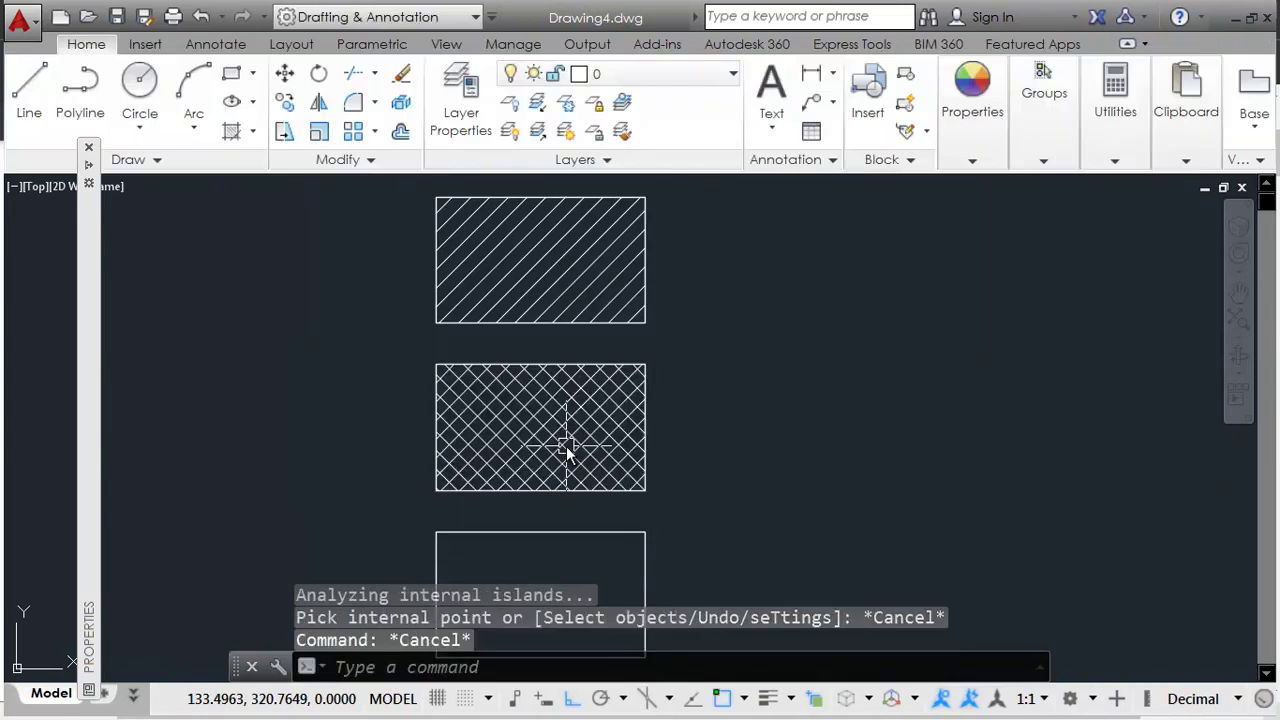
pyautogui.hotkey('alt', 'Tab')
pyautogui.scroll(-2, 646, 491)
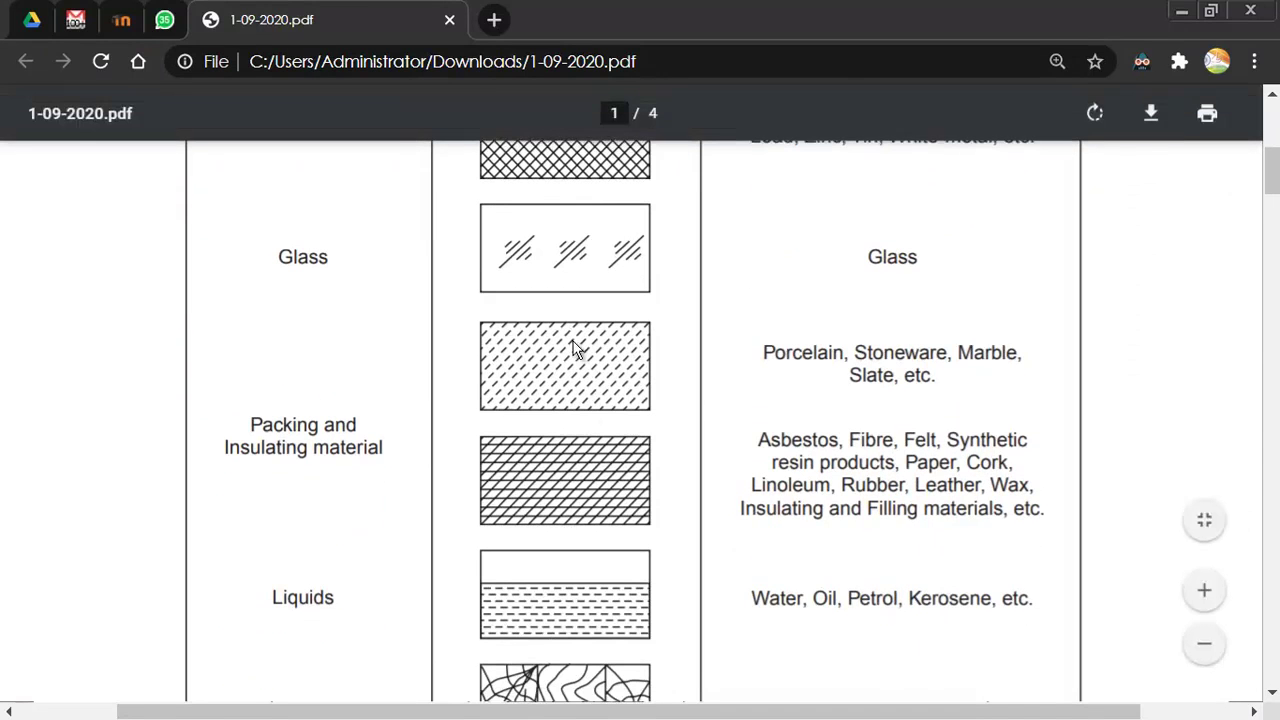
# Step: Draw the first 225° diagonal stroke with Polar tracking turned on
pyautogui.scroll(-2, 607, 485)
pyautogui.scroll(2, 590, 474)
pyautogui.scroll(1, 608, 480)
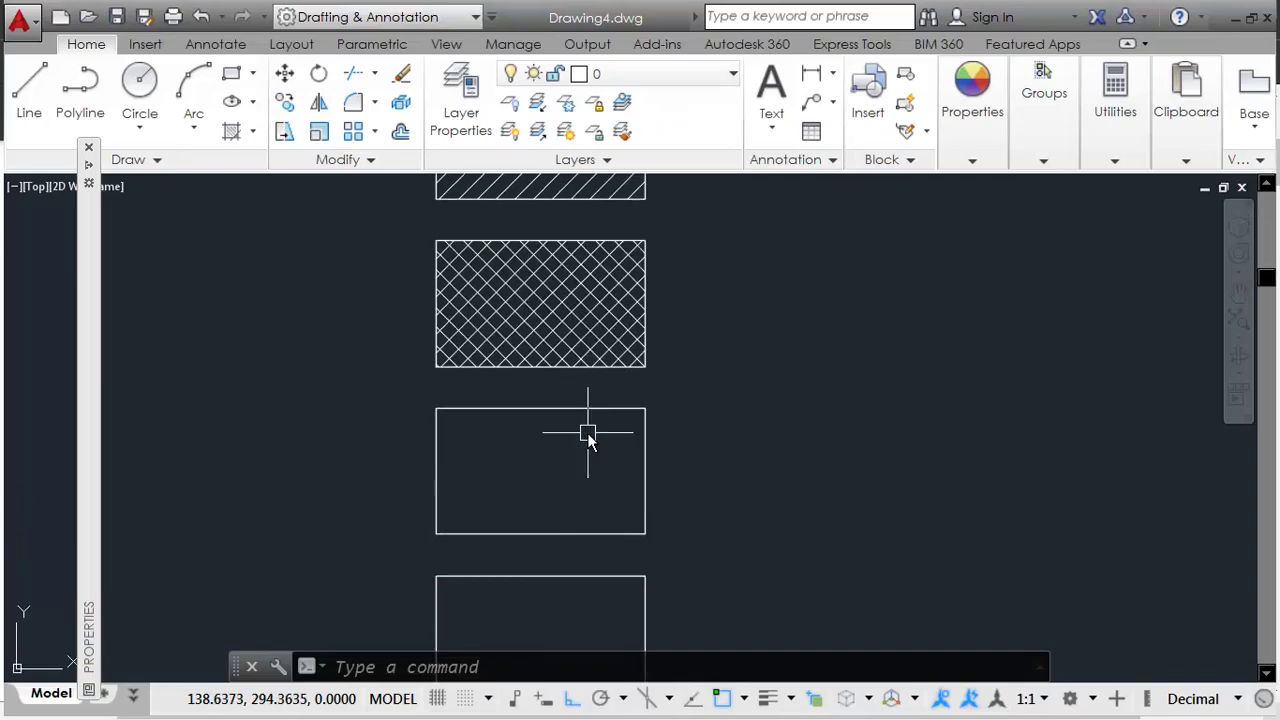
pyautogui.write('L')
pyautogui.press('Return')
pyautogui.scroll(4, 596, 510)
pyautogui.click(646, 406)
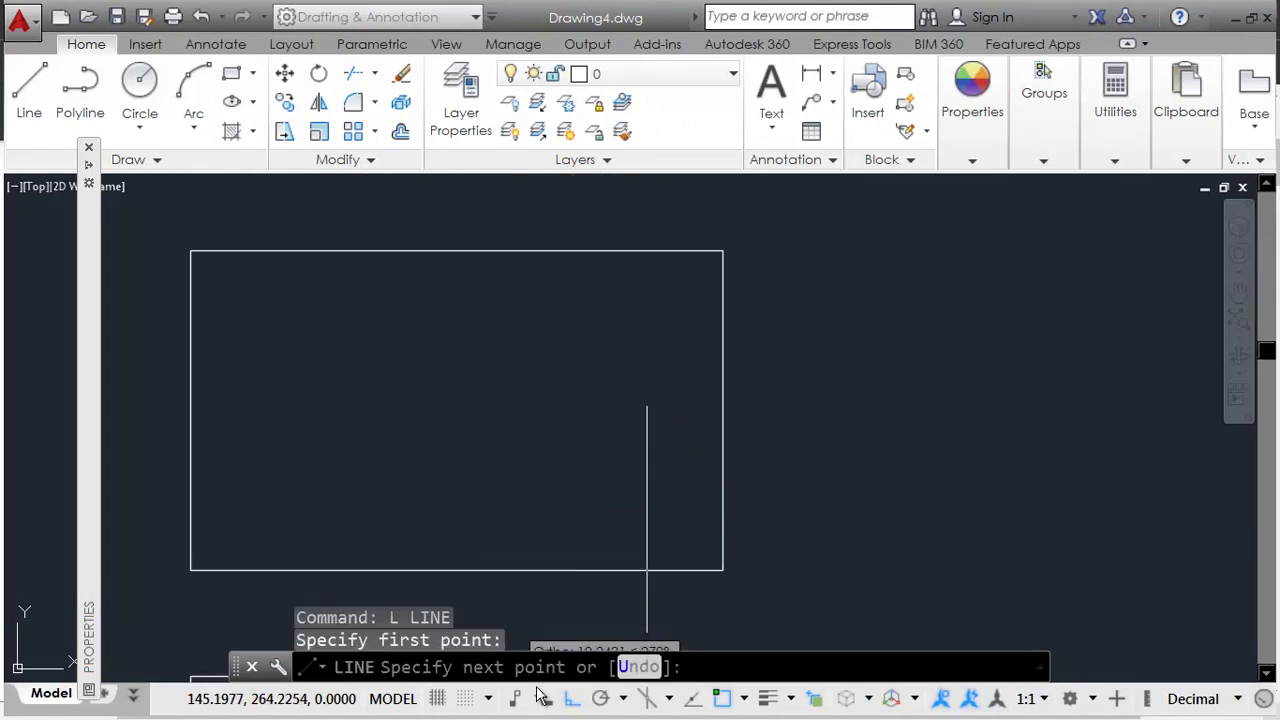
pyautogui.click(601, 699)
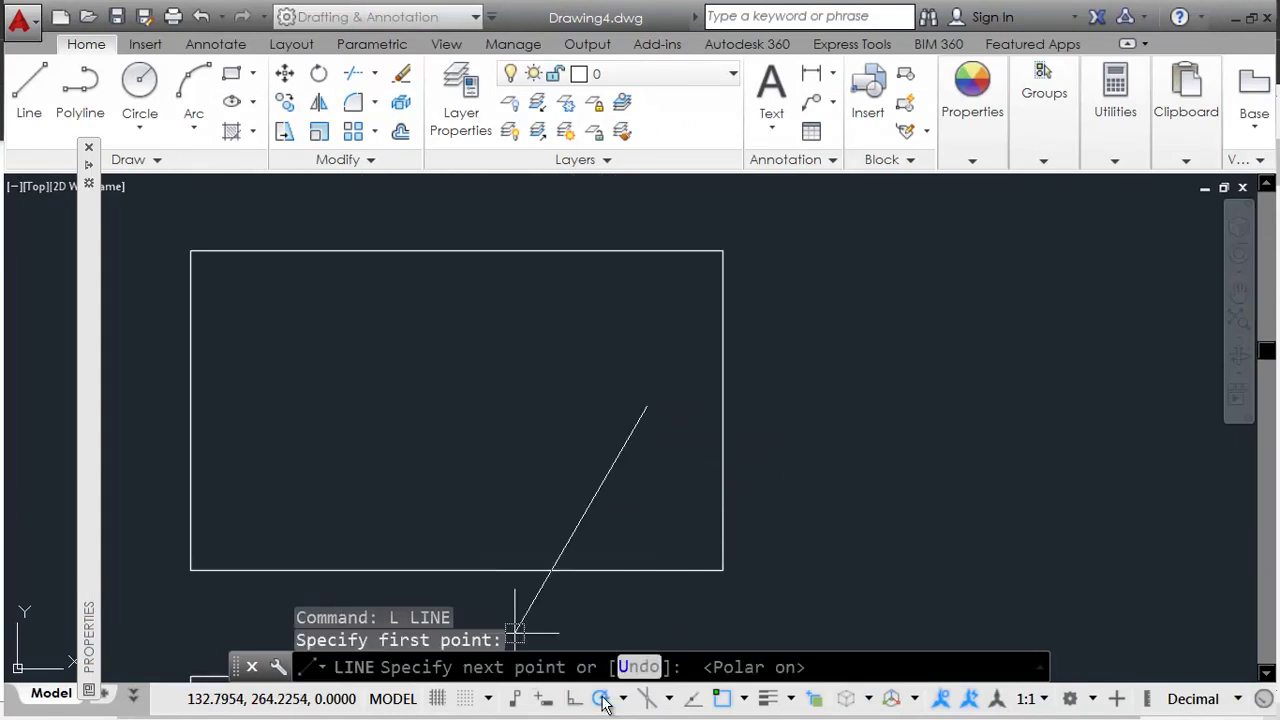
pyautogui.click(553, 497)
pyautogui.press('Return')
pyautogui.press('Return')
# Step: Draw a second long 225° stroke and a short third stroke beside it
pyautogui.scroll(6, 629, 453)
pyautogui.click(655, 392)
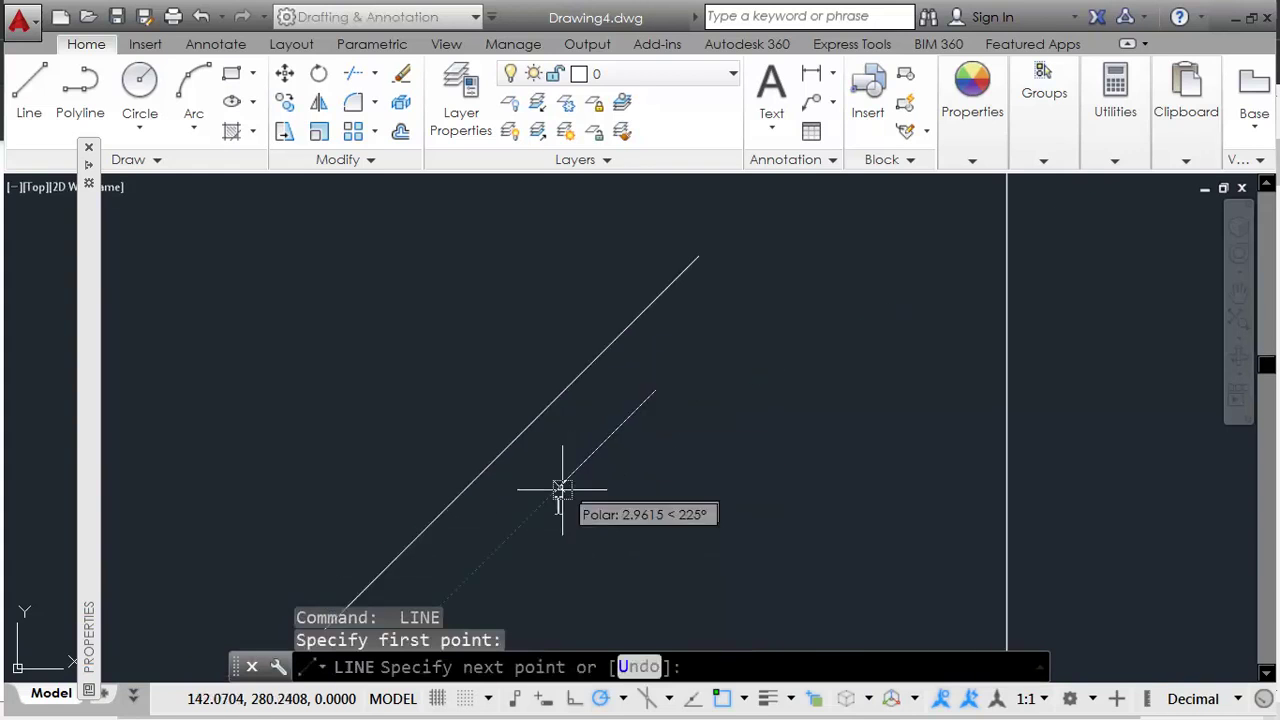
pyautogui.click(462, 585)
pyautogui.moveTo(561, 542); pyautogui.dragTo(617, 410, button='middle')
pyautogui.press('Return')
pyautogui.press('Return')
pyautogui.click(688, 360)
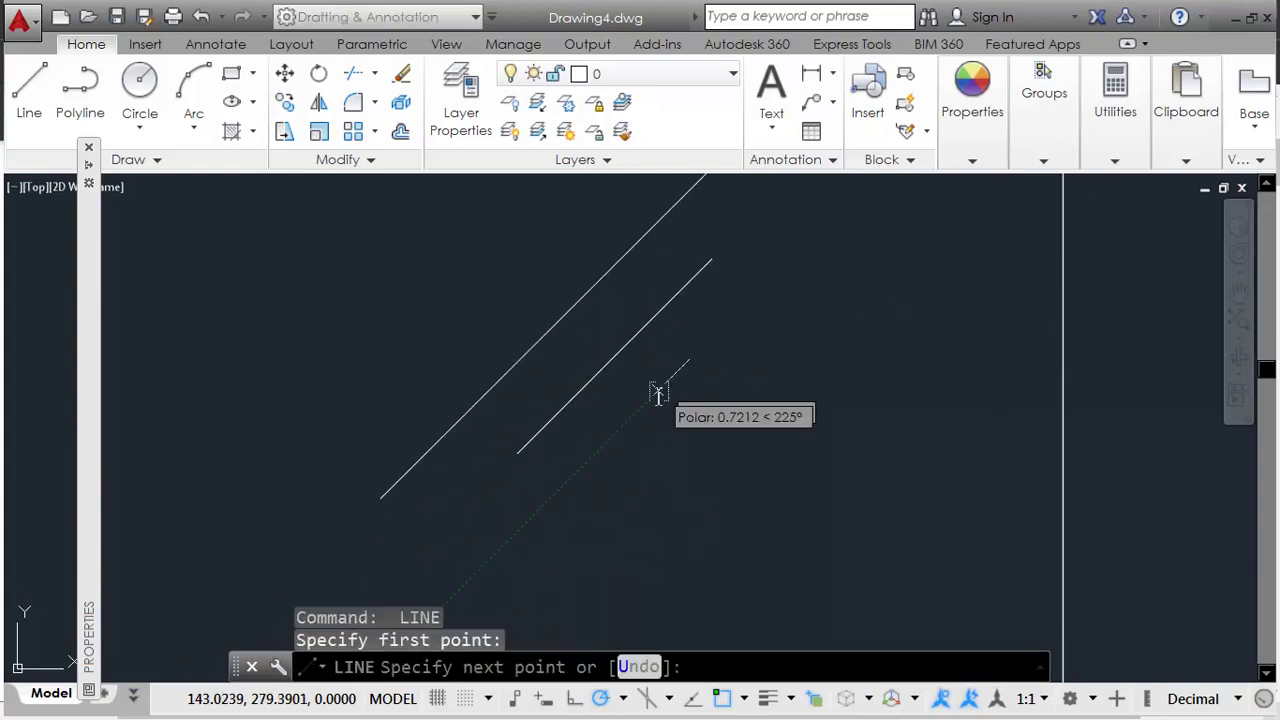
pyautogui.click(636, 416)
pyautogui.press('Return')
# Step: Mirror the two lower strokes about the long stroke's top end
pyautogui.scroll(-2, 663, 415)
pyautogui.click(677, 408)
pyautogui.click(634, 374)
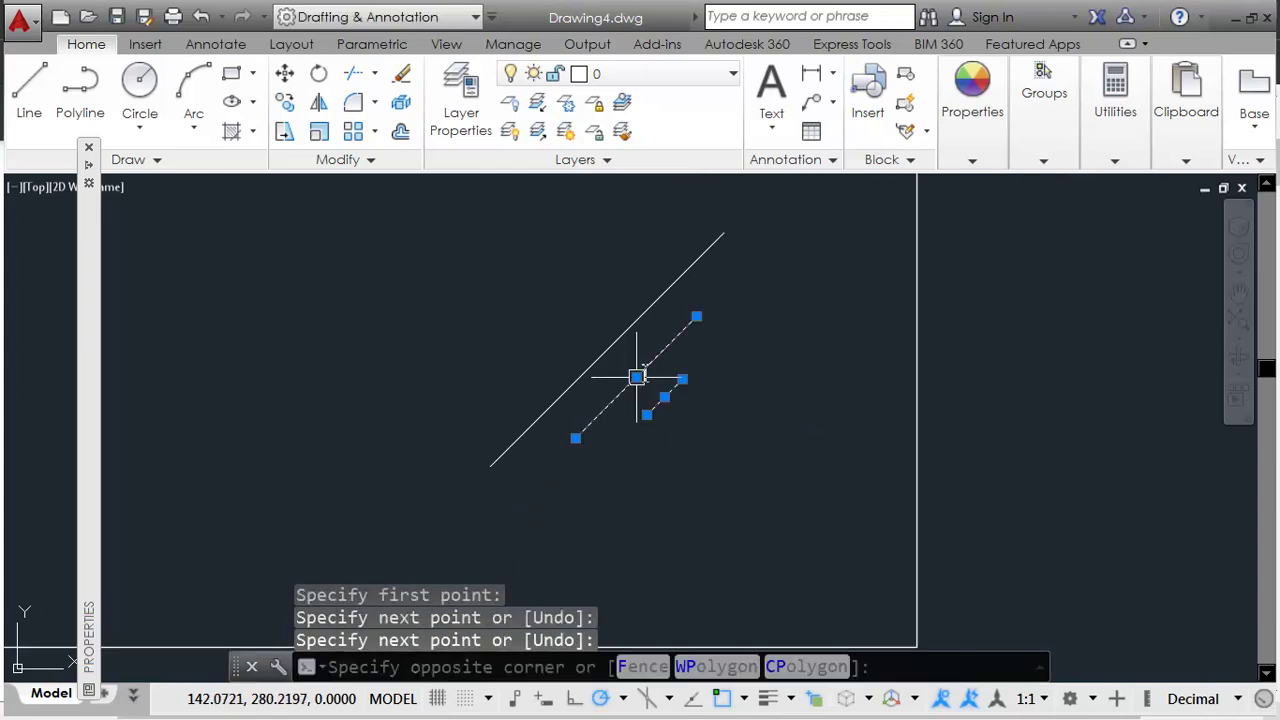
pyautogui.write('mi')
pyautogui.press('Return')
pyautogui.click(716, 263)
pyautogui.press('Return')
# Step: Copy the five strokes and paste them at the glass rectangle's lower left
pyautogui.scroll(-2, 650, 470)
pyautogui.click(702, 305)
pyautogui.click(494, 470)
pyautogui.moveTo(617, 437); pyautogui.dragTo(680, 457, button='middle')
pyautogui.hotkey('ctrl', 'c')
pyautogui.hotkey('ctrl', 'v')
pyautogui.scroll(-3, 465, 430)
pyautogui.moveTo(457, 423); pyautogui.dragTo(500, 434, button='middle')
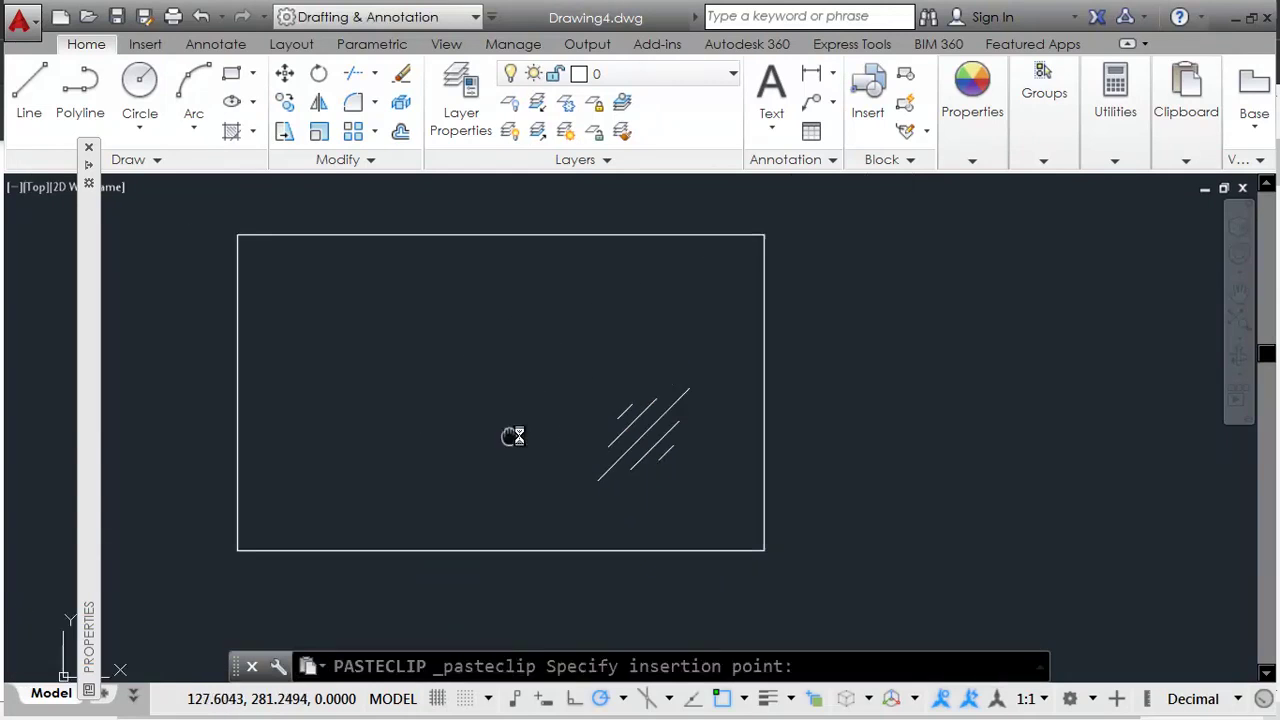
pyautogui.click(309, 486)
pyautogui.scroll(-2, 614, 366)
pyautogui.scroll(-1, 657, 480)
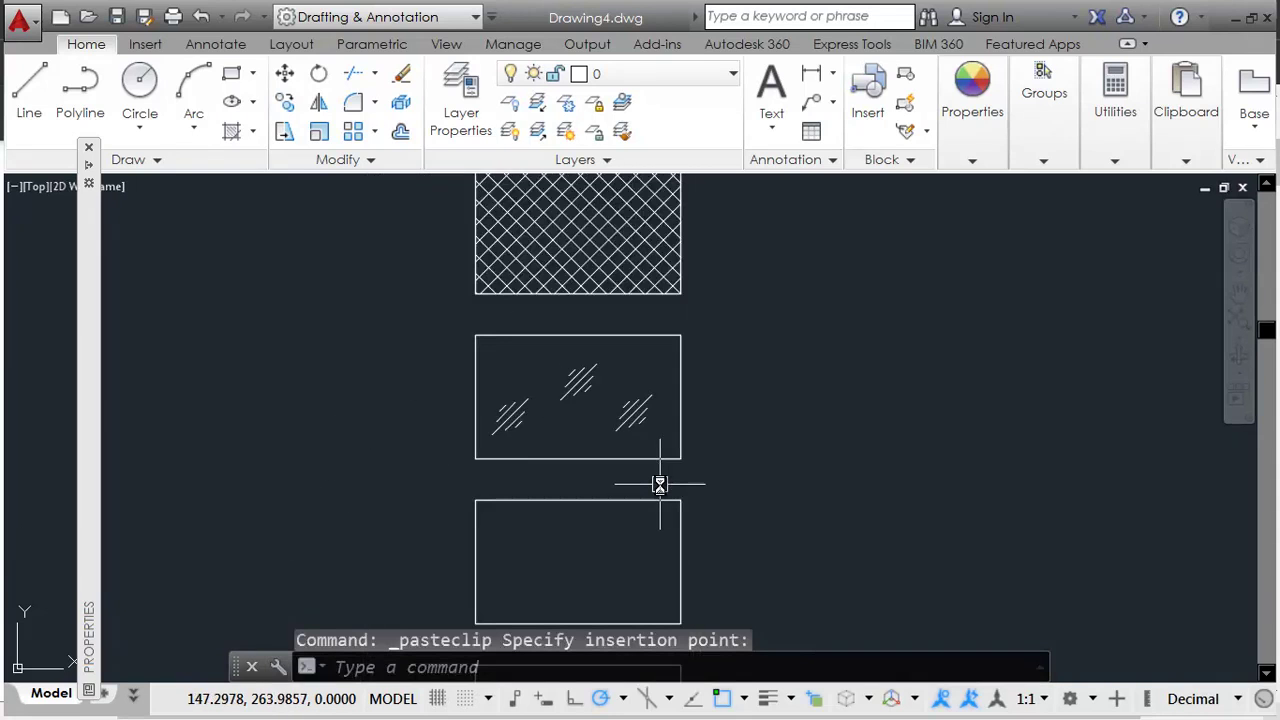
pyautogui.hotkey('alt', 'Tab')
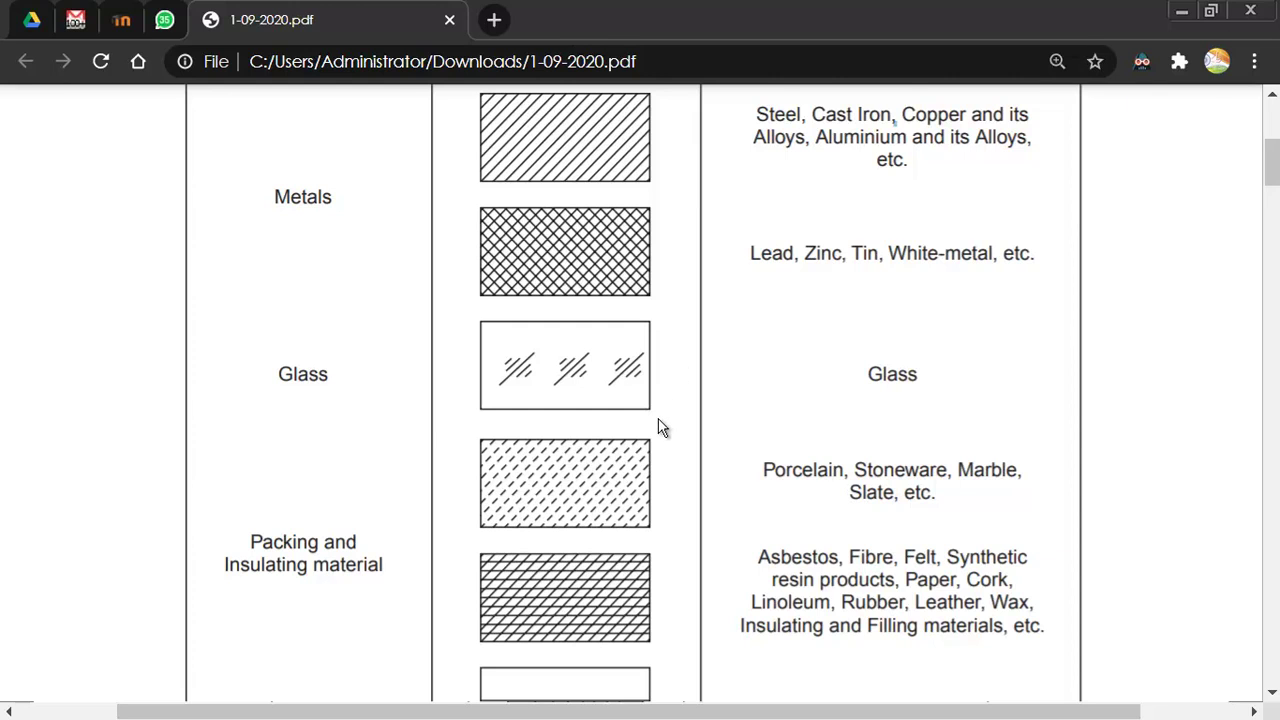
# Step: Hatch the empty rectangle below the glass symbol with DASH, after trying ANSI36
pyautogui.hotkey('alt', 'Tab')
pyautogui.scroll(1, 757, 497)
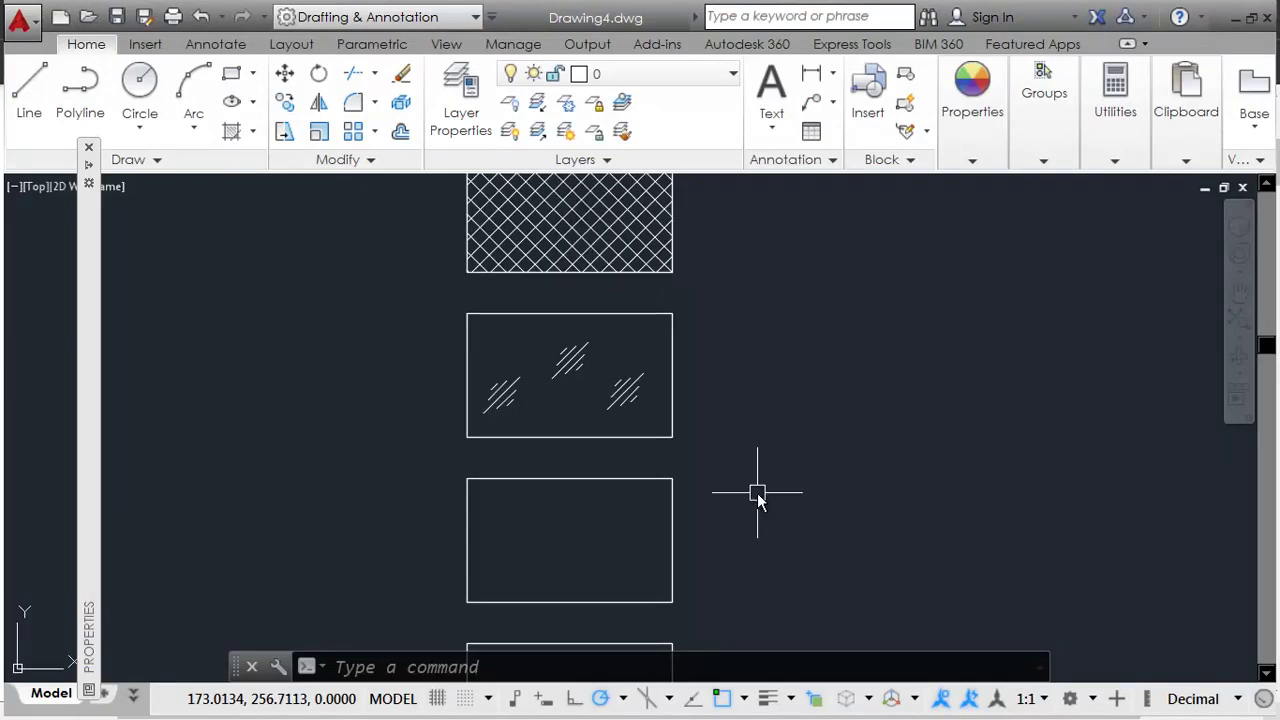
pyautogui.hotkey('alt', 'Tab')
pyautogui.hotkey('alt', 'Tab')
pyautogui.moveTo(680, 543); pyautogui.dragTo(648, 502, button='middle')
pyautogui.write('h')
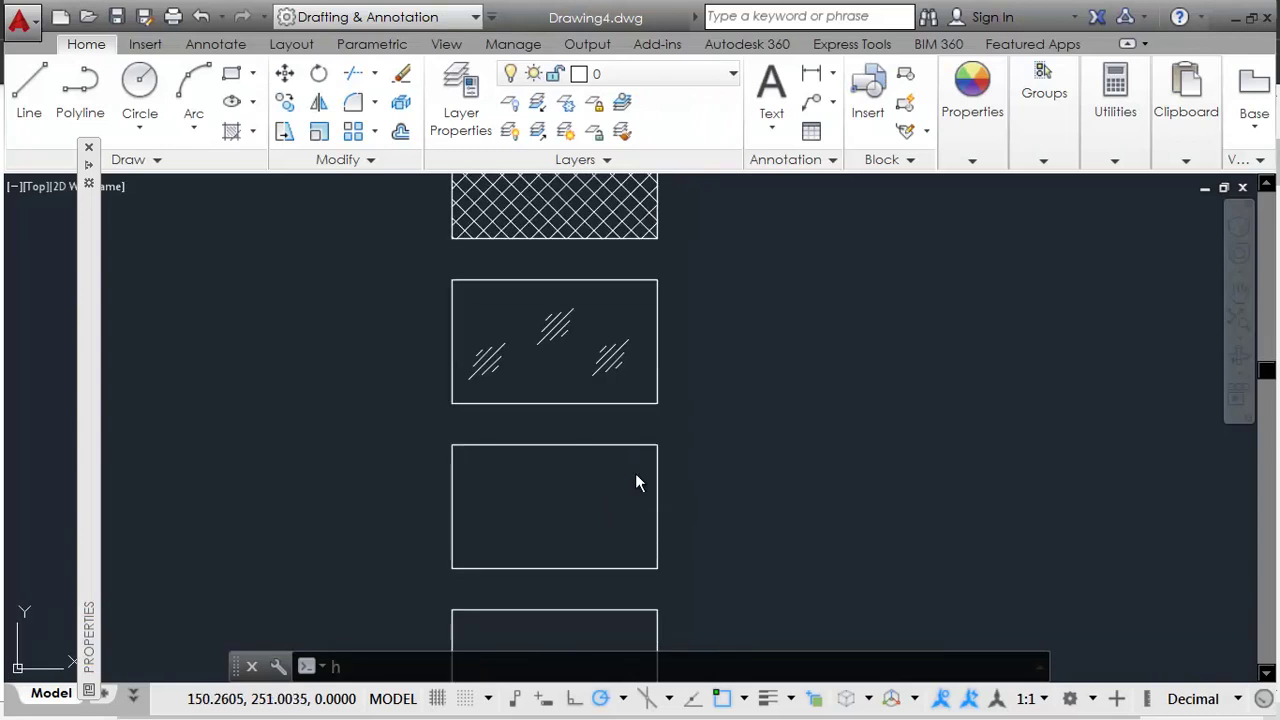
pyautogui.press('Return')
pyautogui.click(560, 507)
pyautogui.click(140, 132)
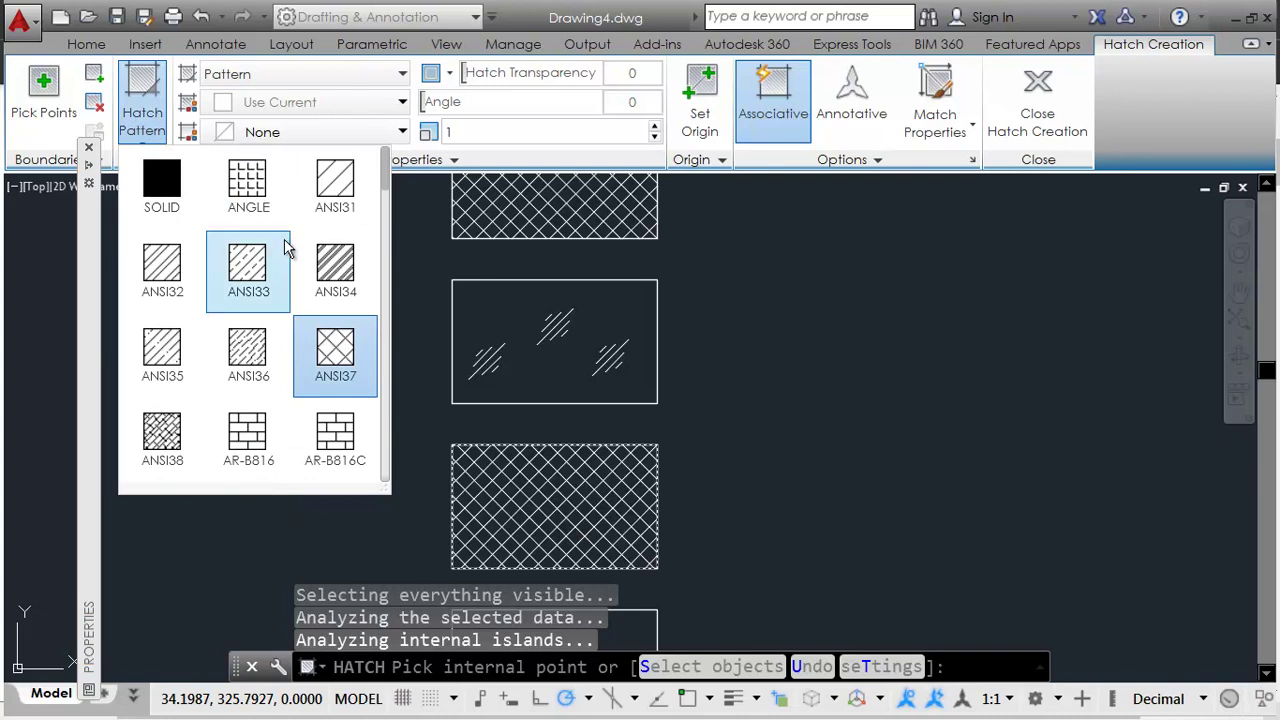
pyautogui.click(259, 357)
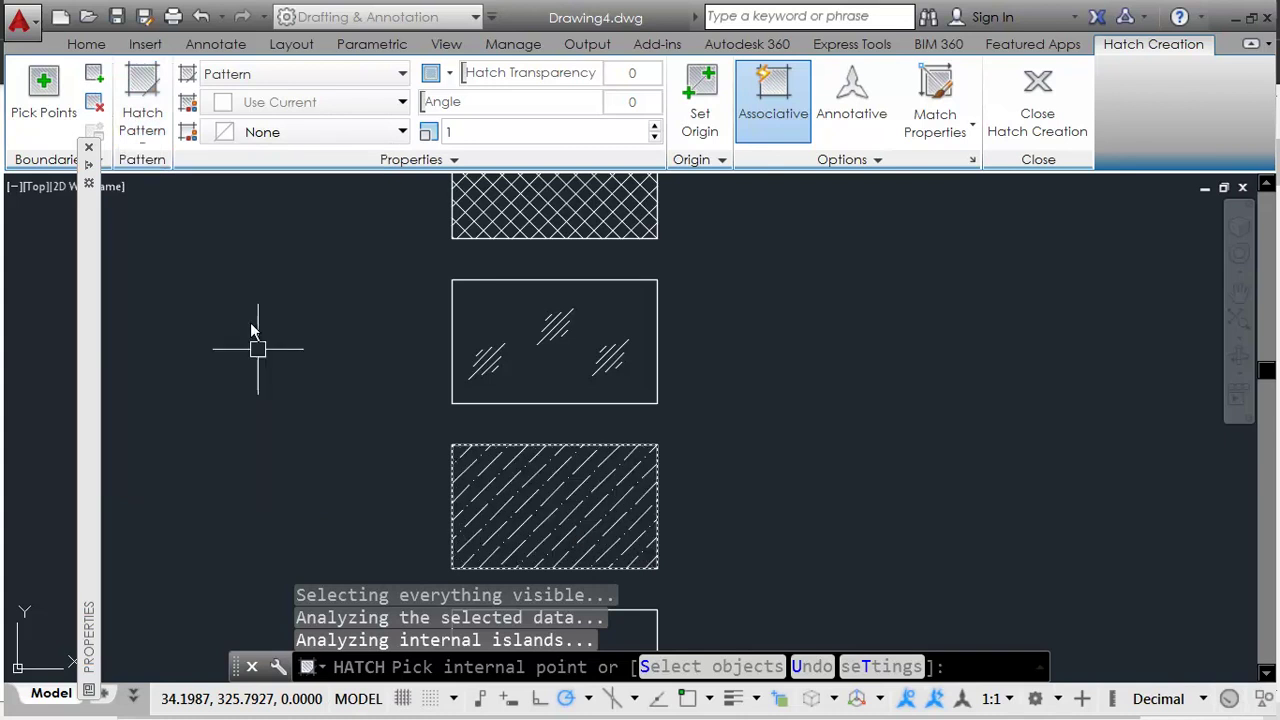
pyautogui.click(158, 127)
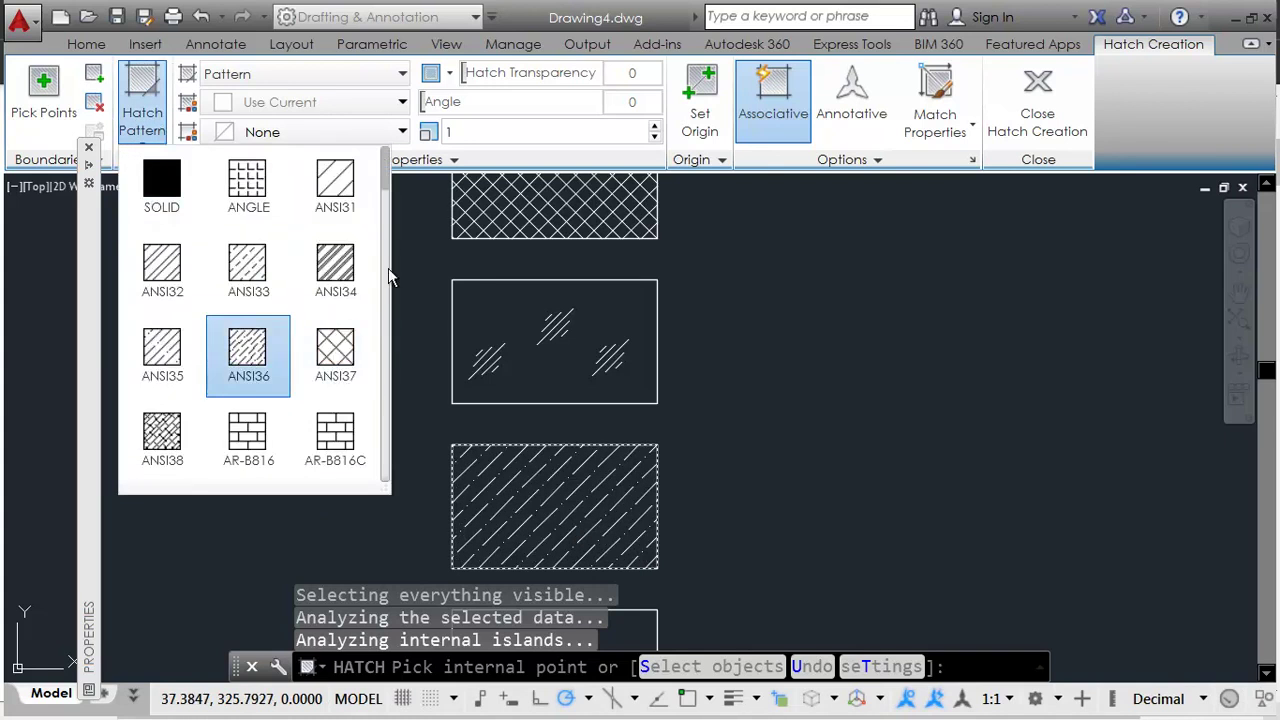
pyautogui.moveTo(387, 199); pyautogui.dragTo(388, 265)
pyautogui.click(262, 312)
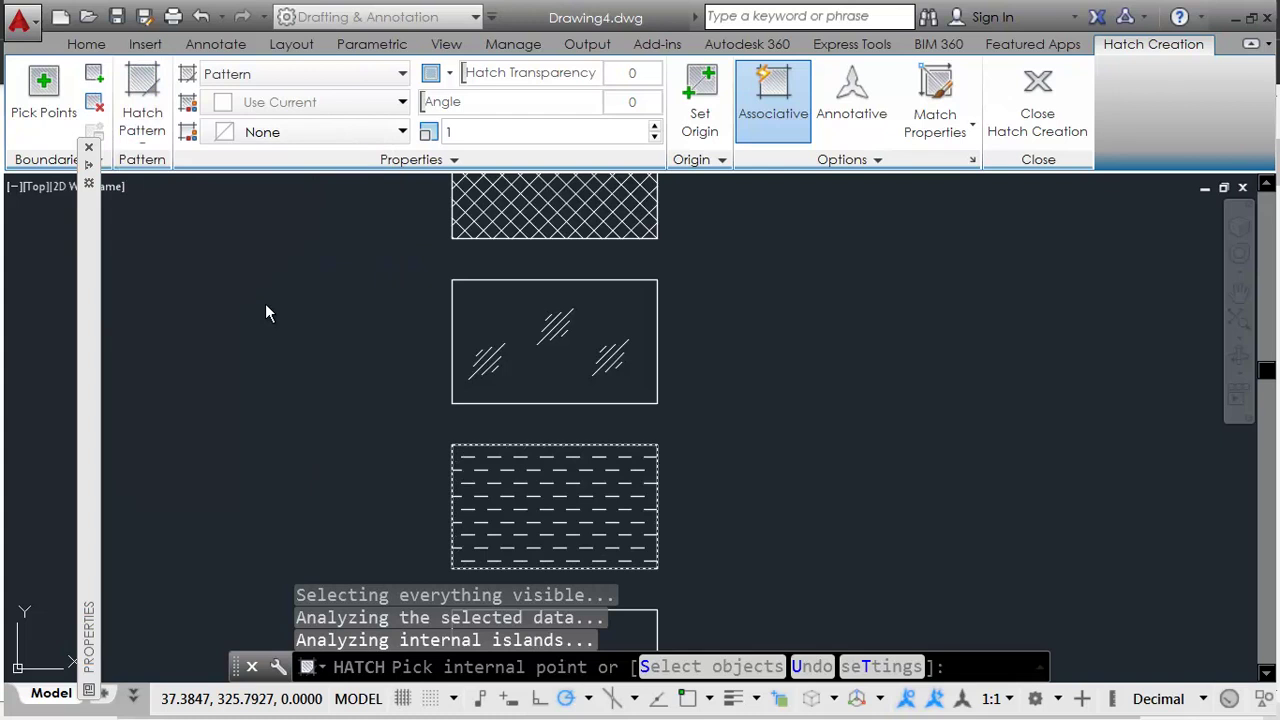
# Step: Rotate the DASH hatch to 45° to match the chart's porcelain symbol
pyautogui.hotkey('alt', 'Tab')
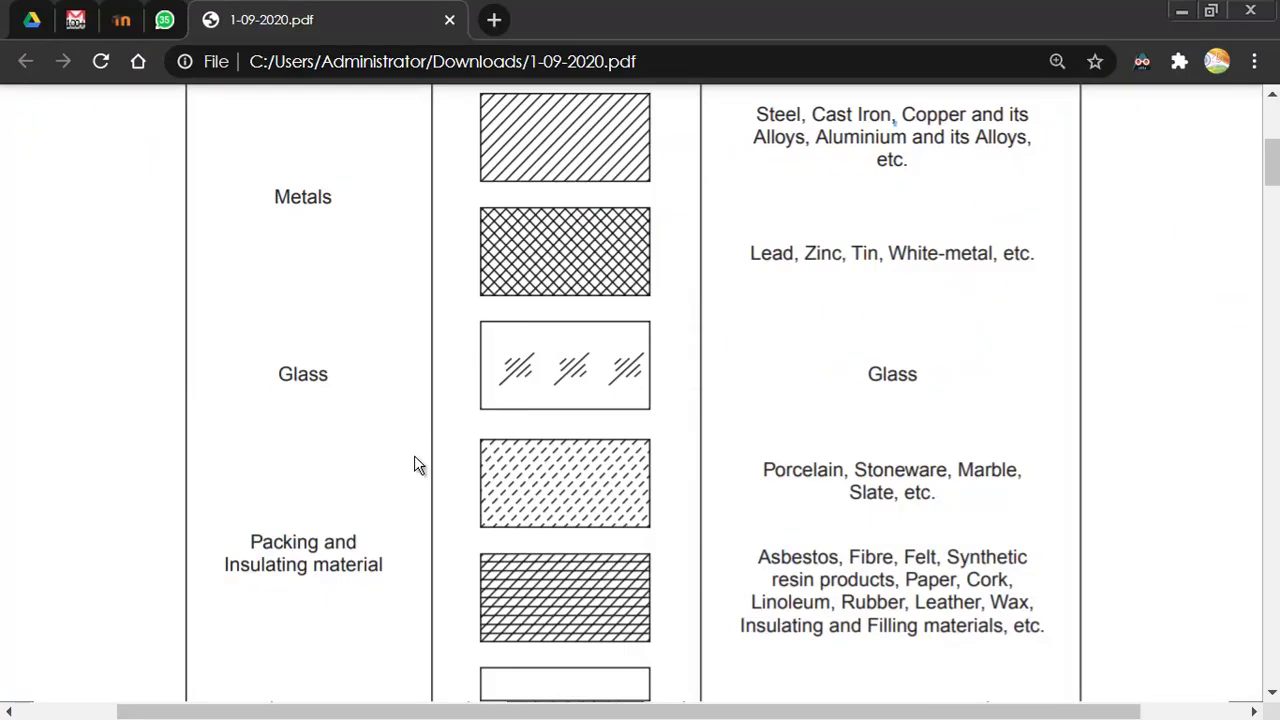
pyautogui.hotkey('alt', 'Tab')
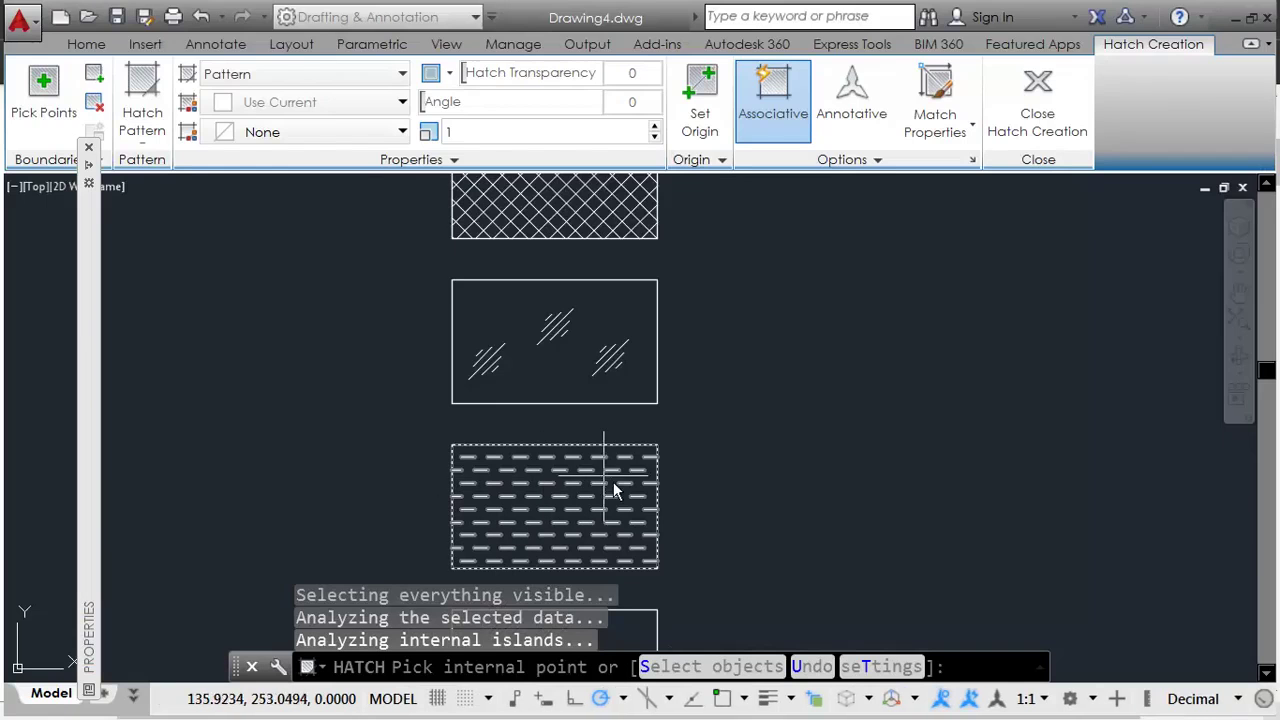
pyautogui.moveTo(686, 531); pyautogui.dragTo(700, 389, button='middle')
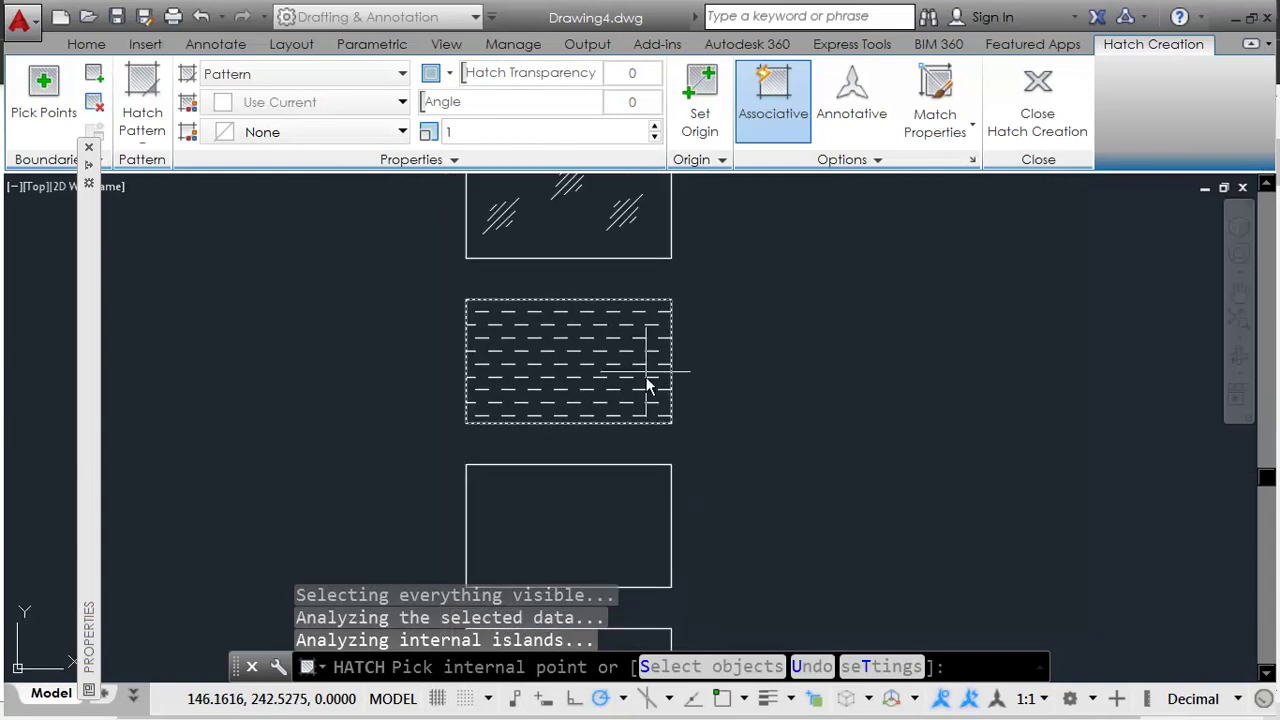
pyautogui.hotkey('alt', 'Tab')
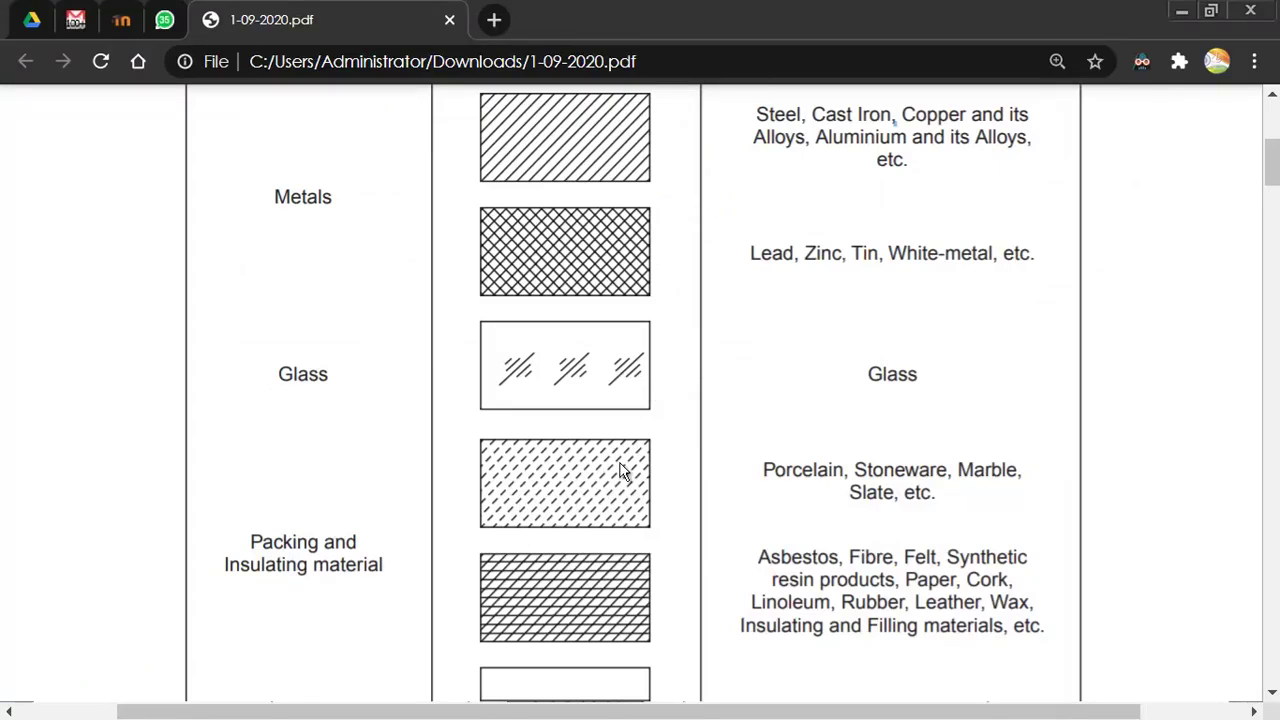
pyautogui.hotkey('alt', 'Tab')
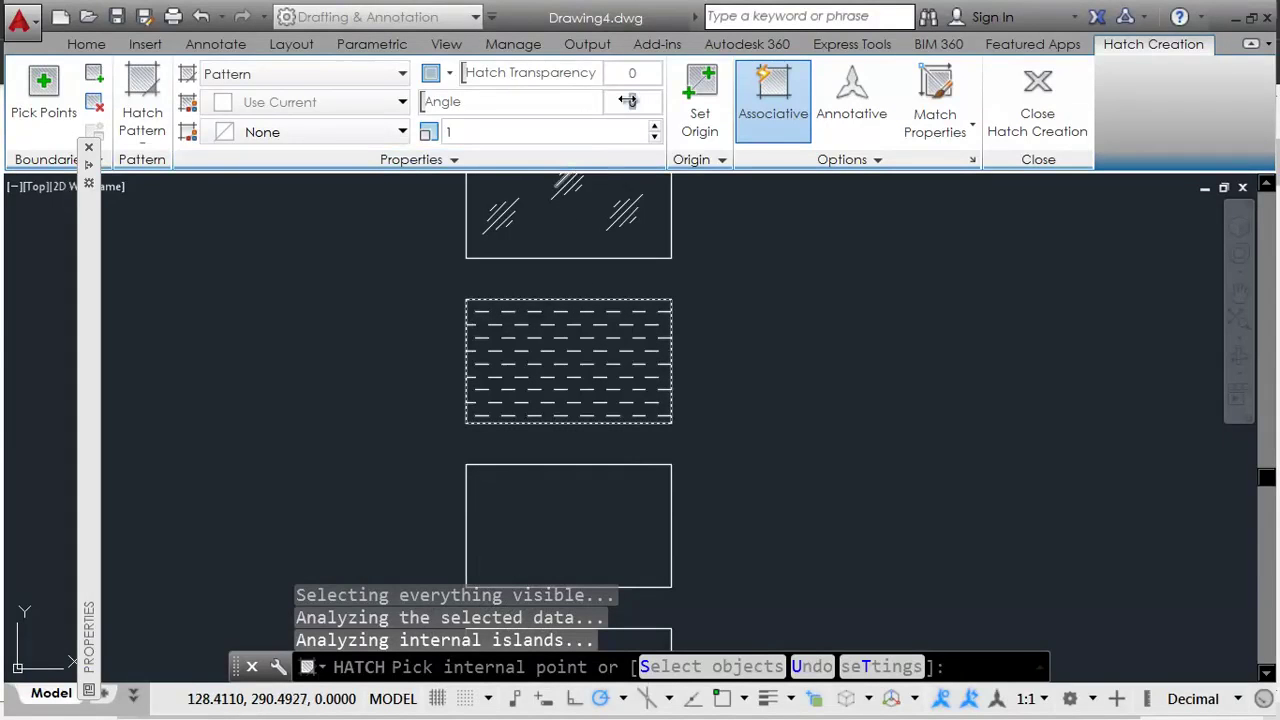
pyautogui.press('Return')
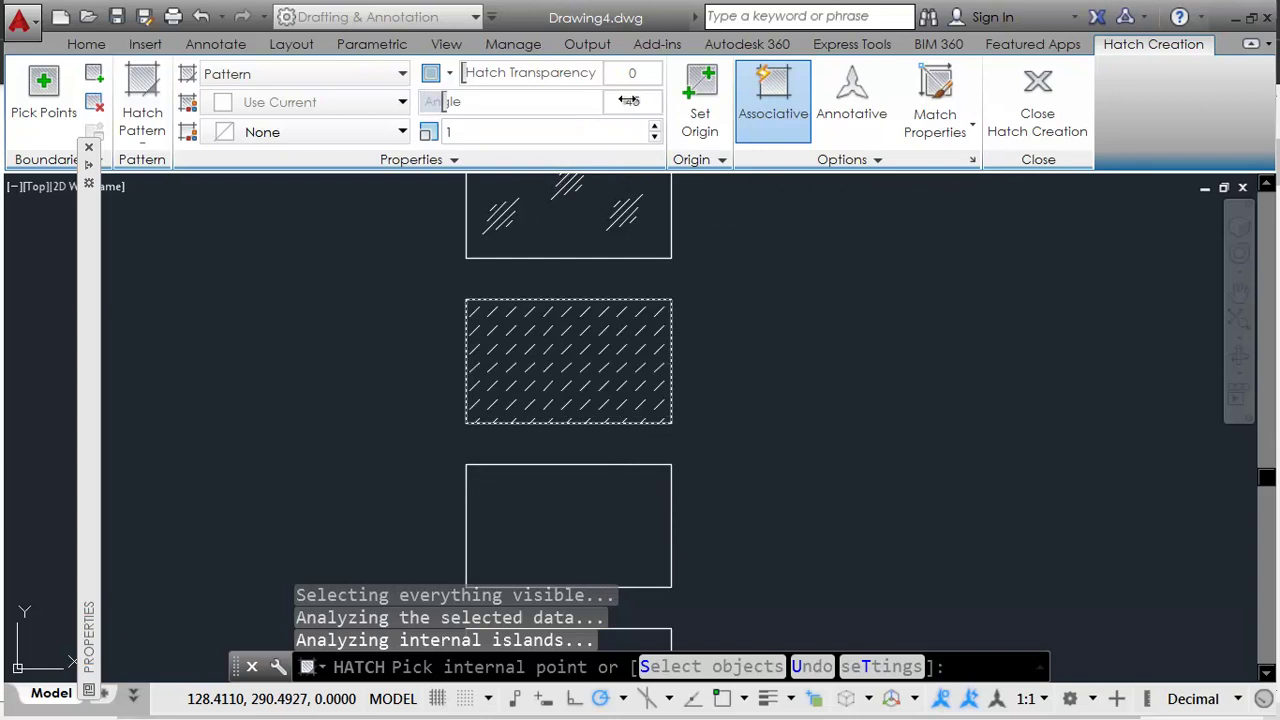
pyautogui.hotkey('alt', 'Tab')
pyautogui.hotkey('alt', 'Tab')
pyautogui.moveTo(757, 469); pyautogui.dragTo(764, 385, button='middle')
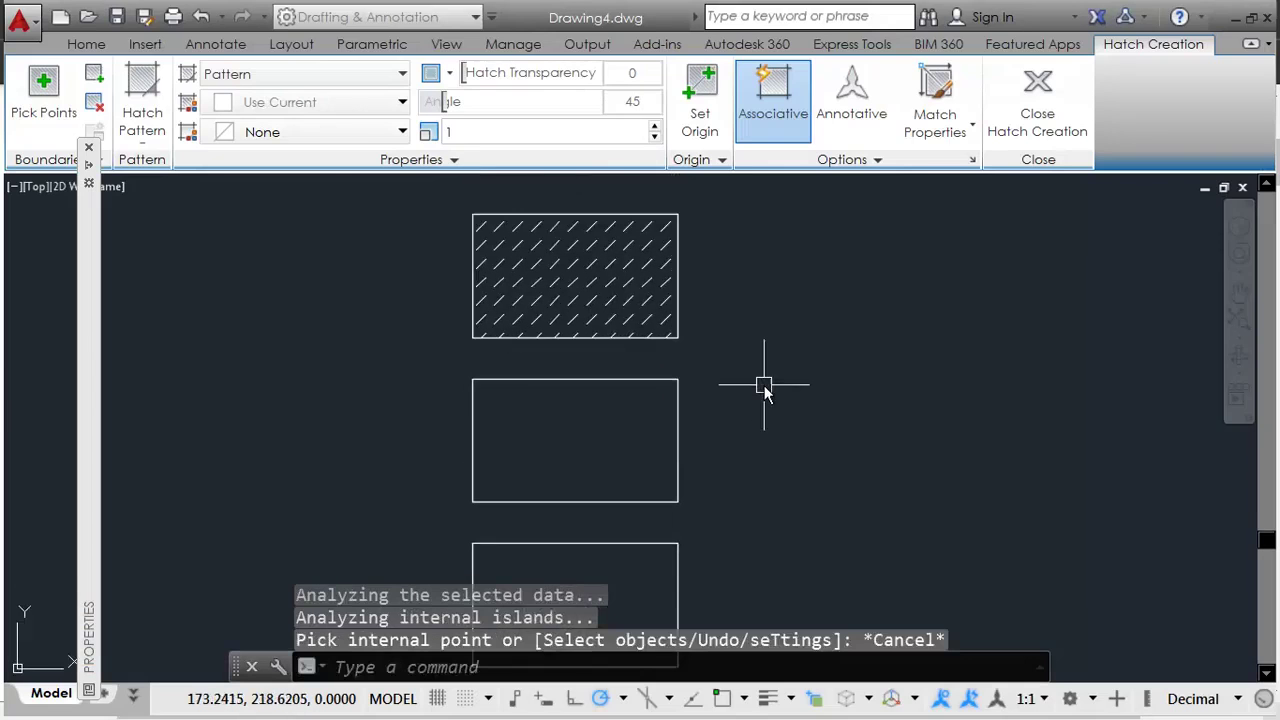
pyautogui.press('Escape')
pyautogui.hotkey('alt', 'Tab')
pyautogui.hotkey('alt', 'Tab')
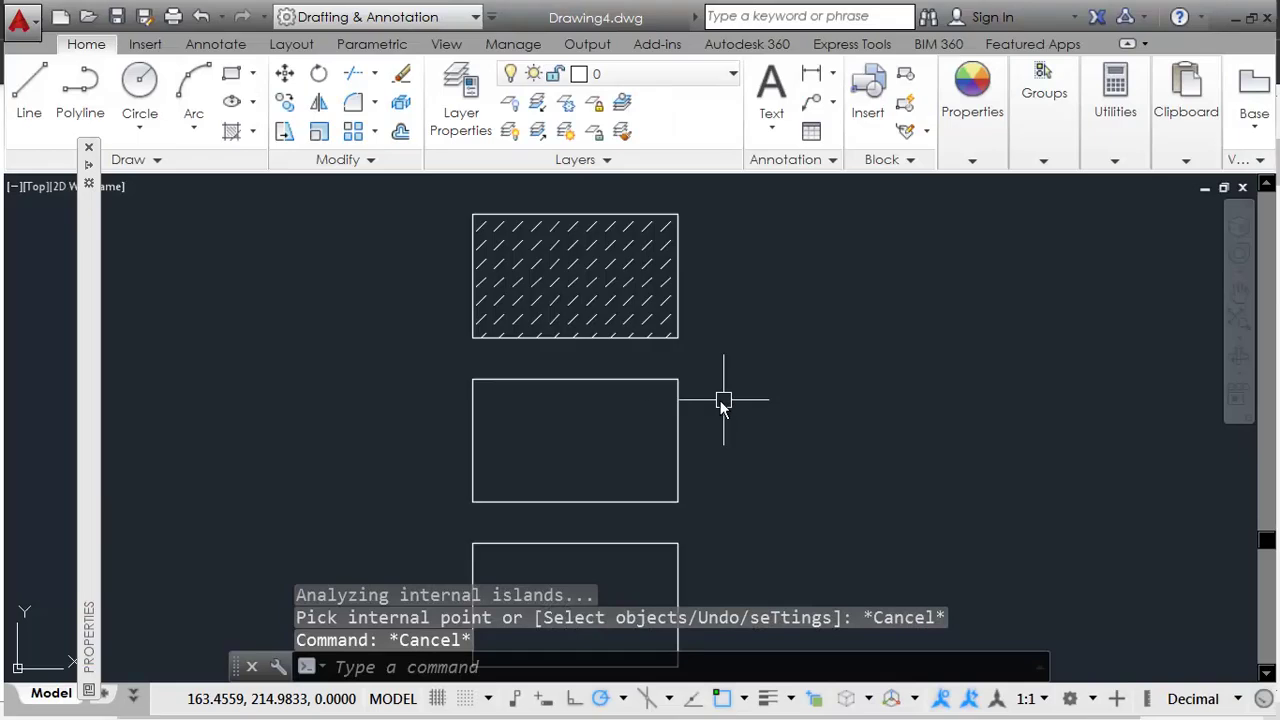
# Step: Start a hatch in the next empty rectangle and choose the ANSI31 pattern
pyautogui.press('Escape')
pyautogui.write('h')
pyautogui.press('Return')
pyautogui.click(606, 421)
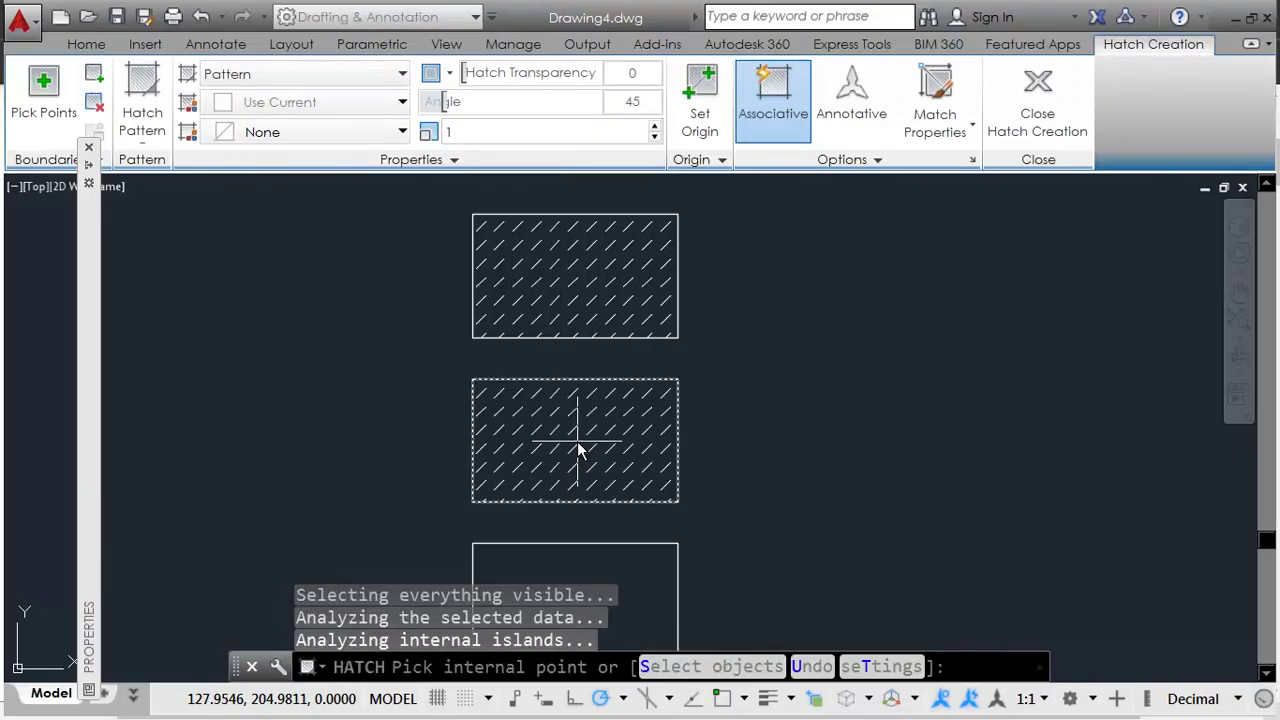
pyautogui.click(143, 110)
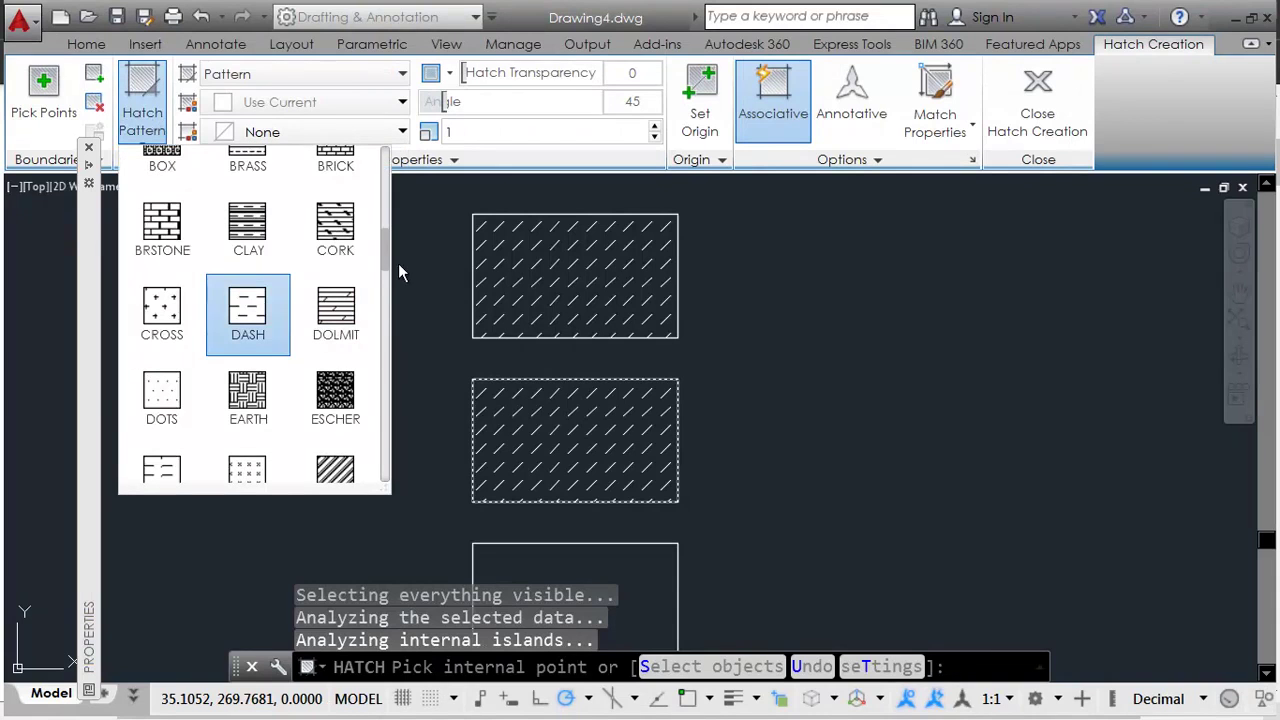
pyautogui.moveTo(388, 256); pyautogui.dragTo(381, 318)
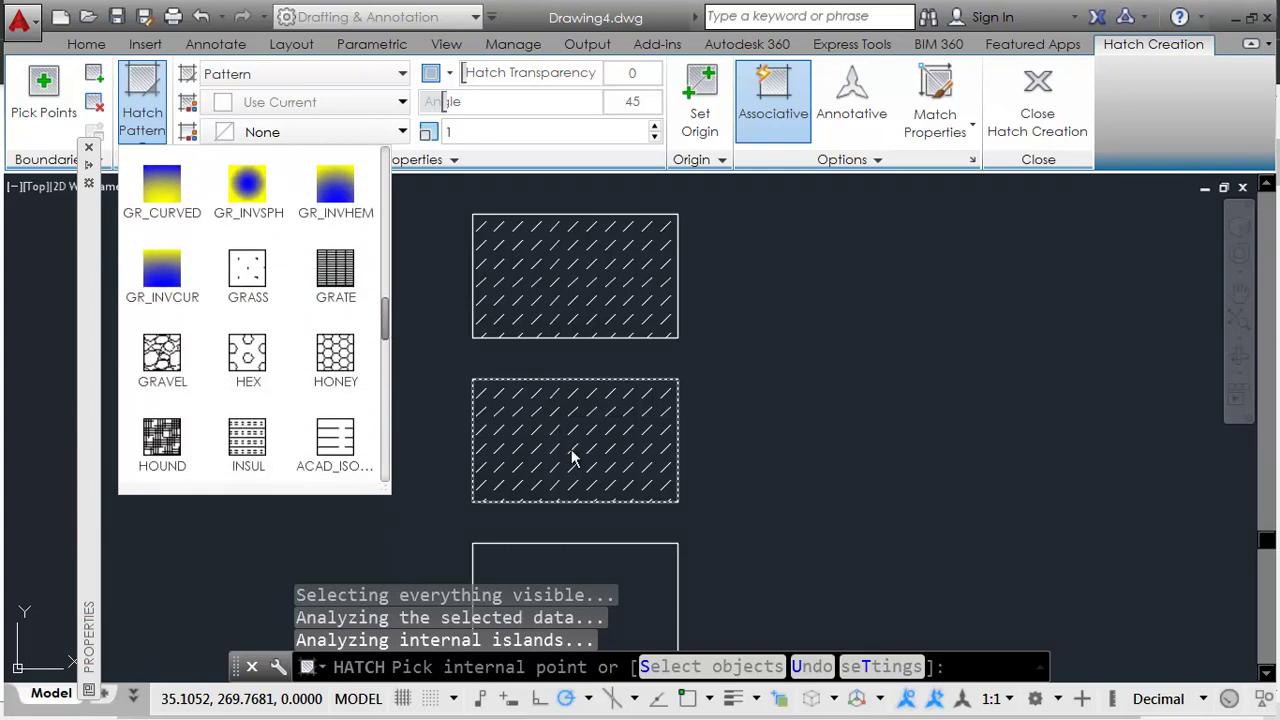
pyautogui.moveTo(385, 488); pyautogui.dragTo(820, 575)
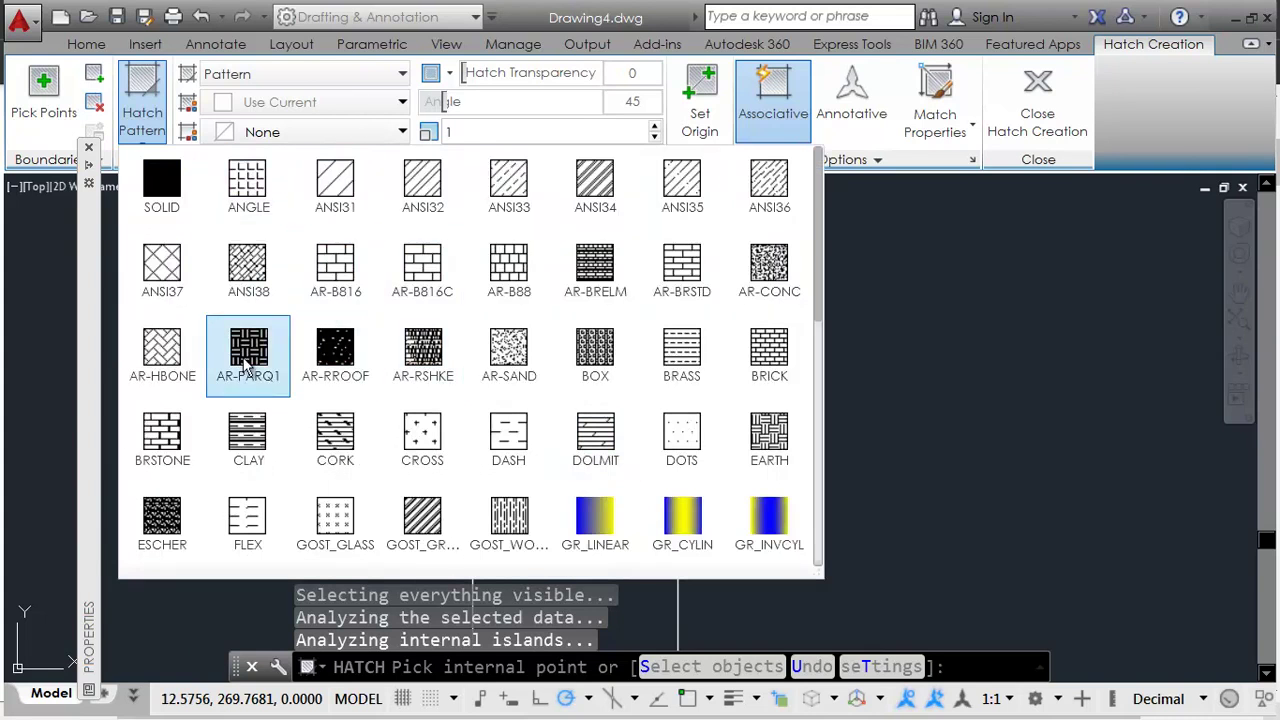
pyautogui.click(333, 197)
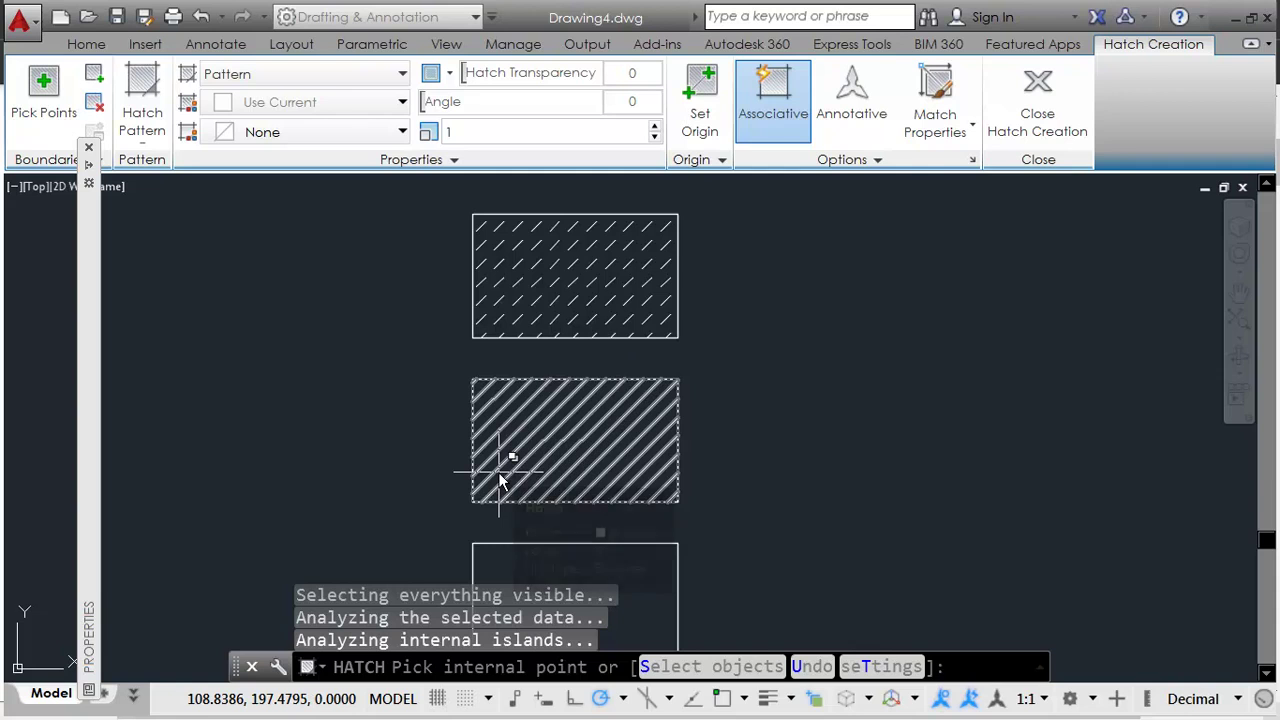
# Step: Re-hatch the middle rectangle with ANSI31 at a 315° angle
pyautogui.press('Escape')
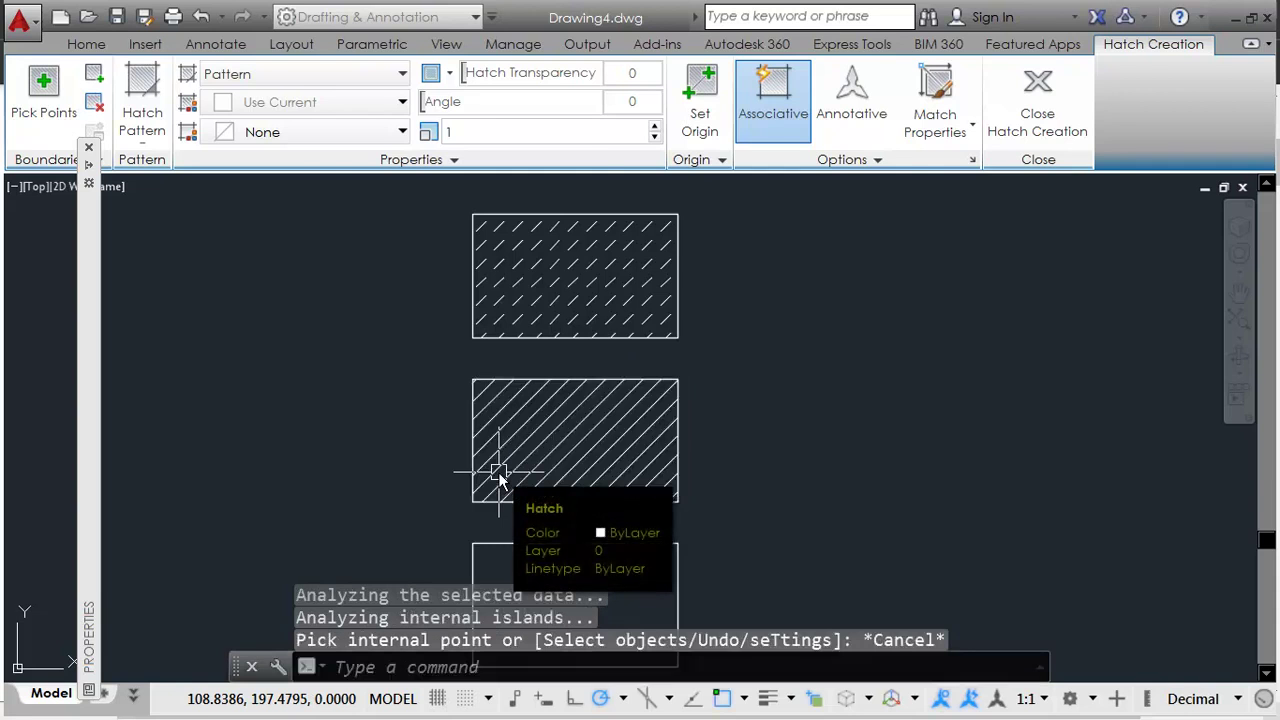
pyautogui.press('Return')
pyautogui.click(533, 445)
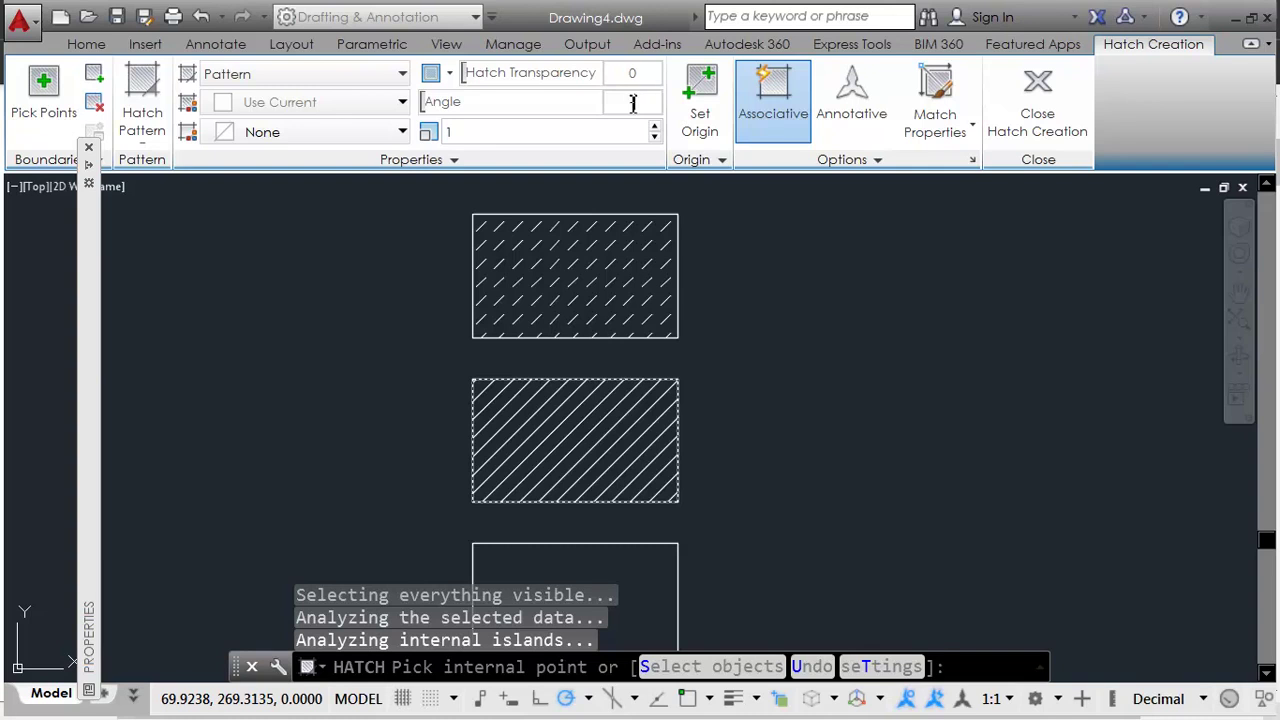
pyautogui.press('Return')
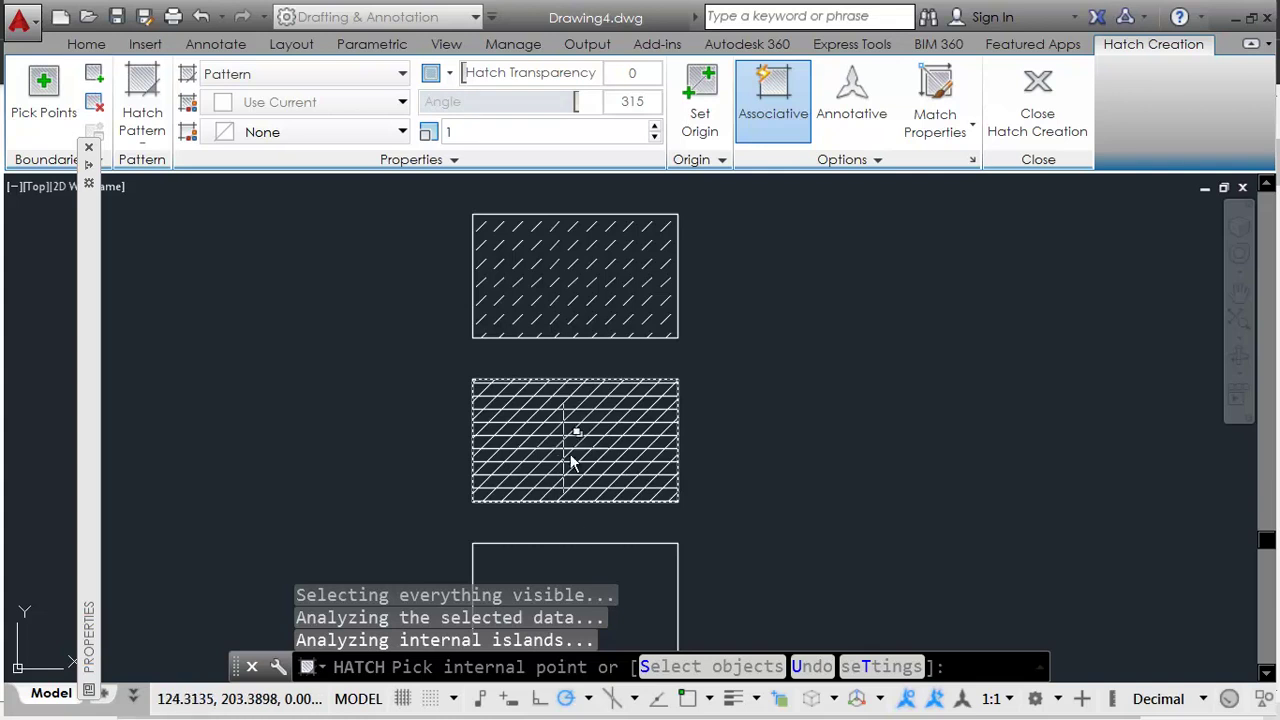
pyautogui.press('Escape')
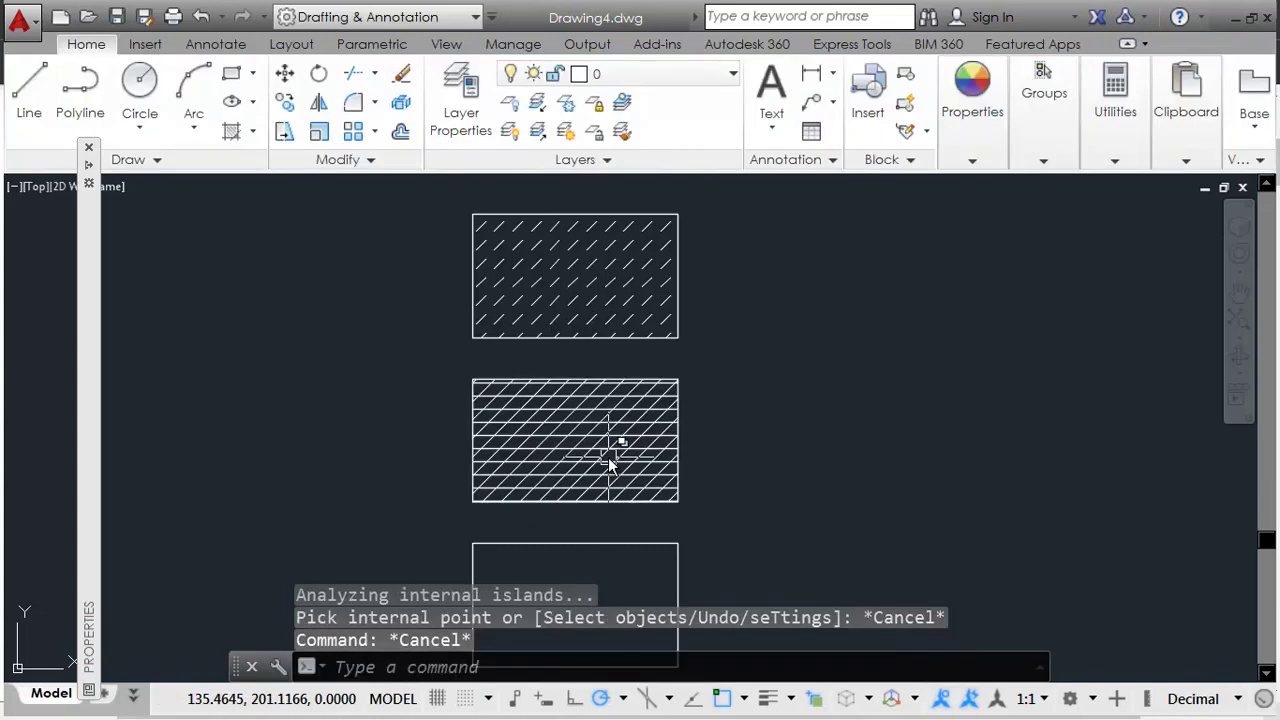
pyautogui.hotkey('alt', 'Tab')
# Step: Draw a horizontal line across the rectangle and trim the stub outside it
pyautogui.scroll(-3, 534, 606)
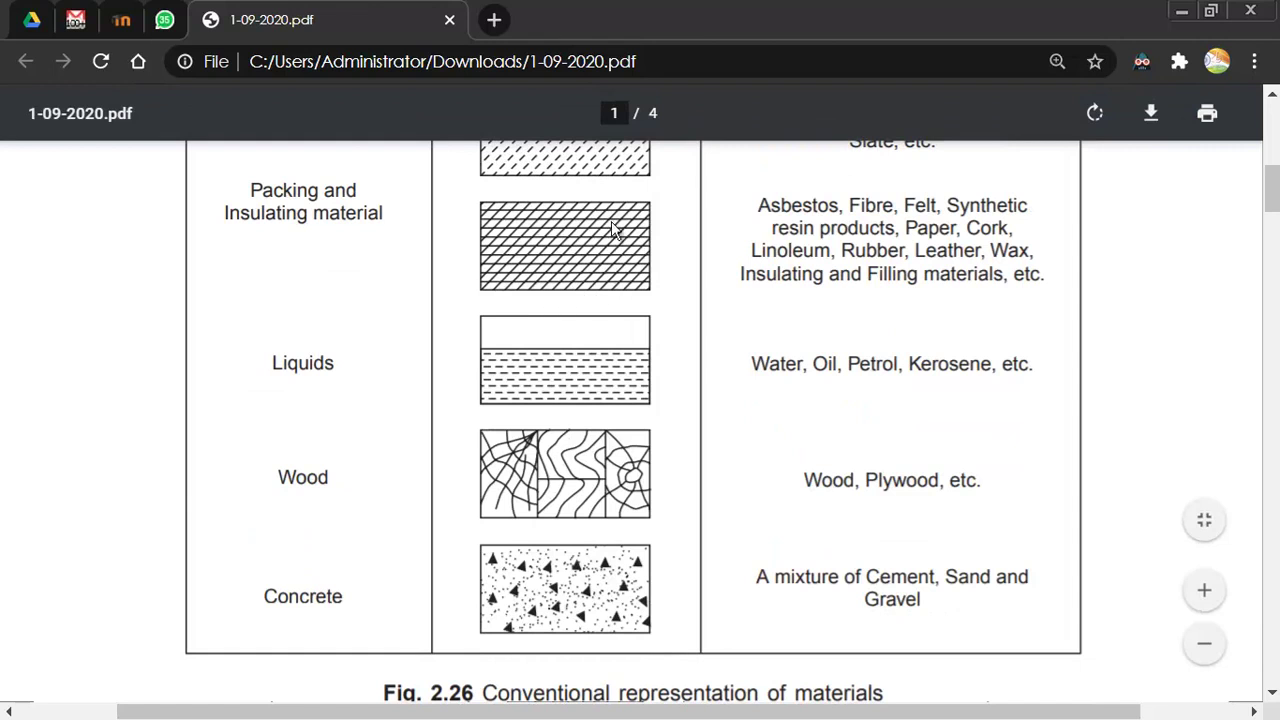
pyautogui.hotkey('alt', 'Tab')
pyautogui.moveTo(563, 524); pyautogui.dragTo(551, 357, button='middle')
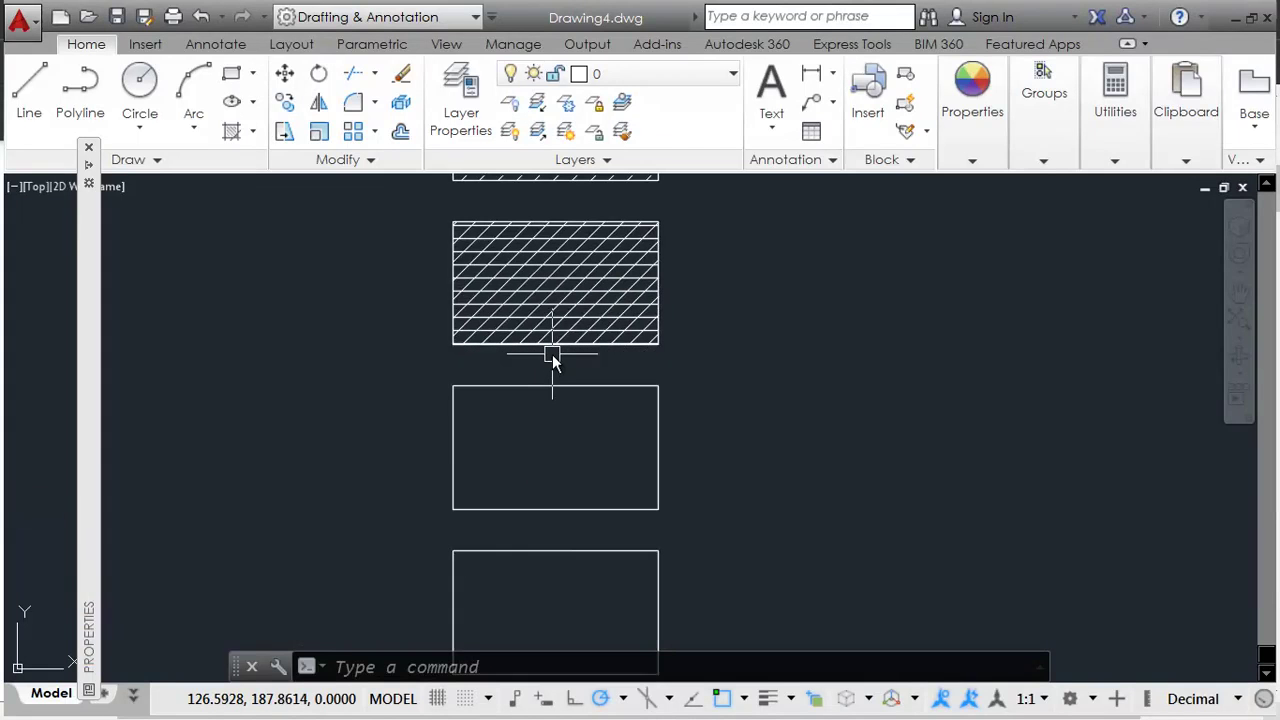
pyautogui.write('L')
pyautogui.press('Return')
pyautogui.click(430, 433)
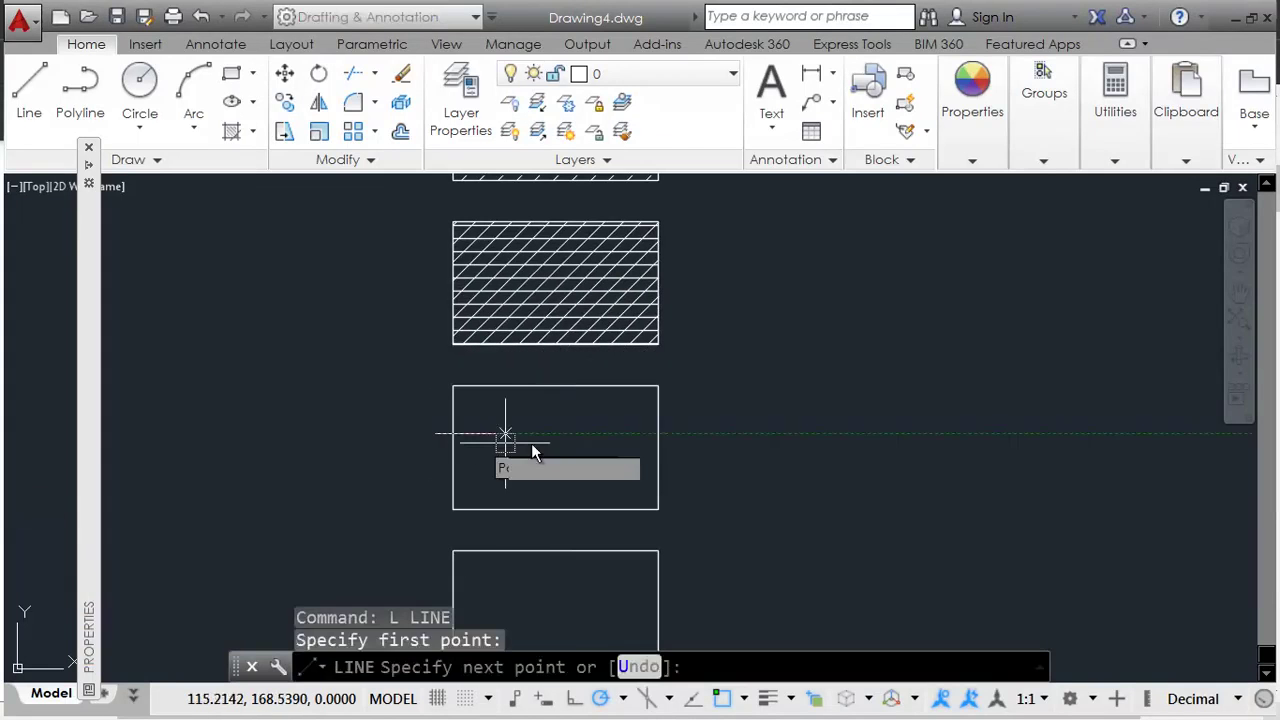
pyautogui.click(655, 434)
pyautogui.press('Return')
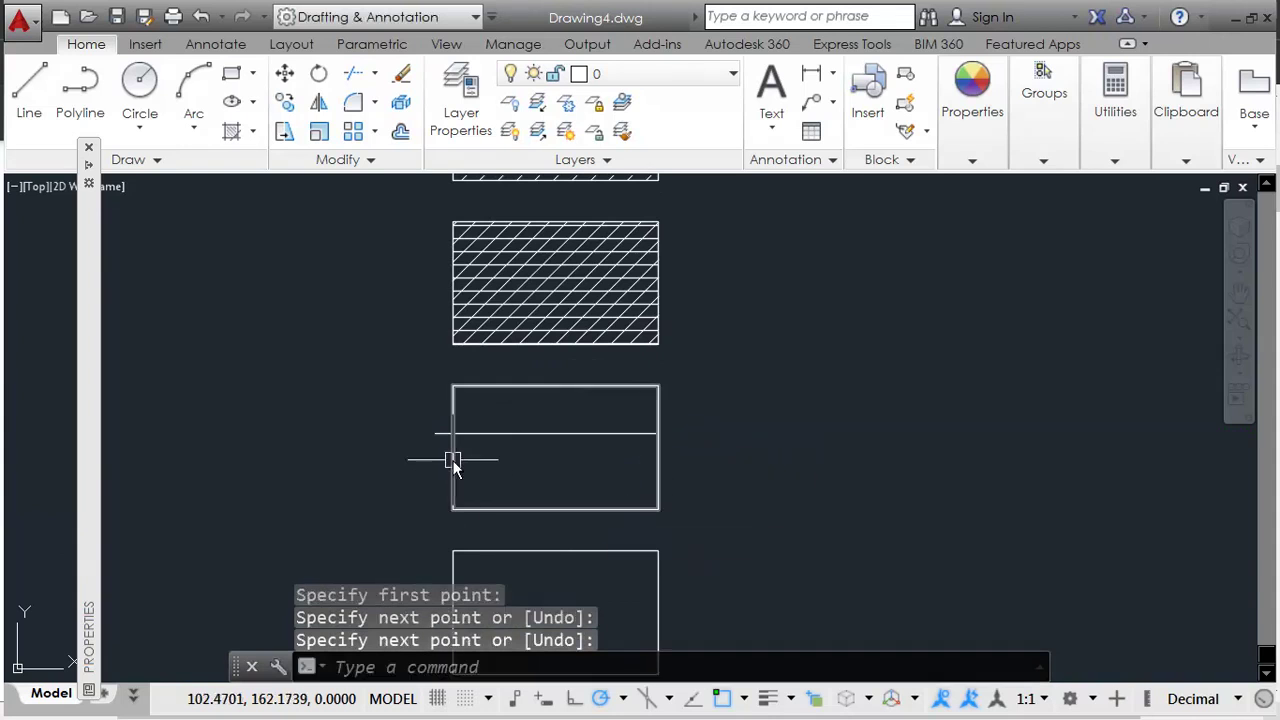
pyautogui.write('tr')
pyautogui.press('Return')
pyautogui.press('Return')
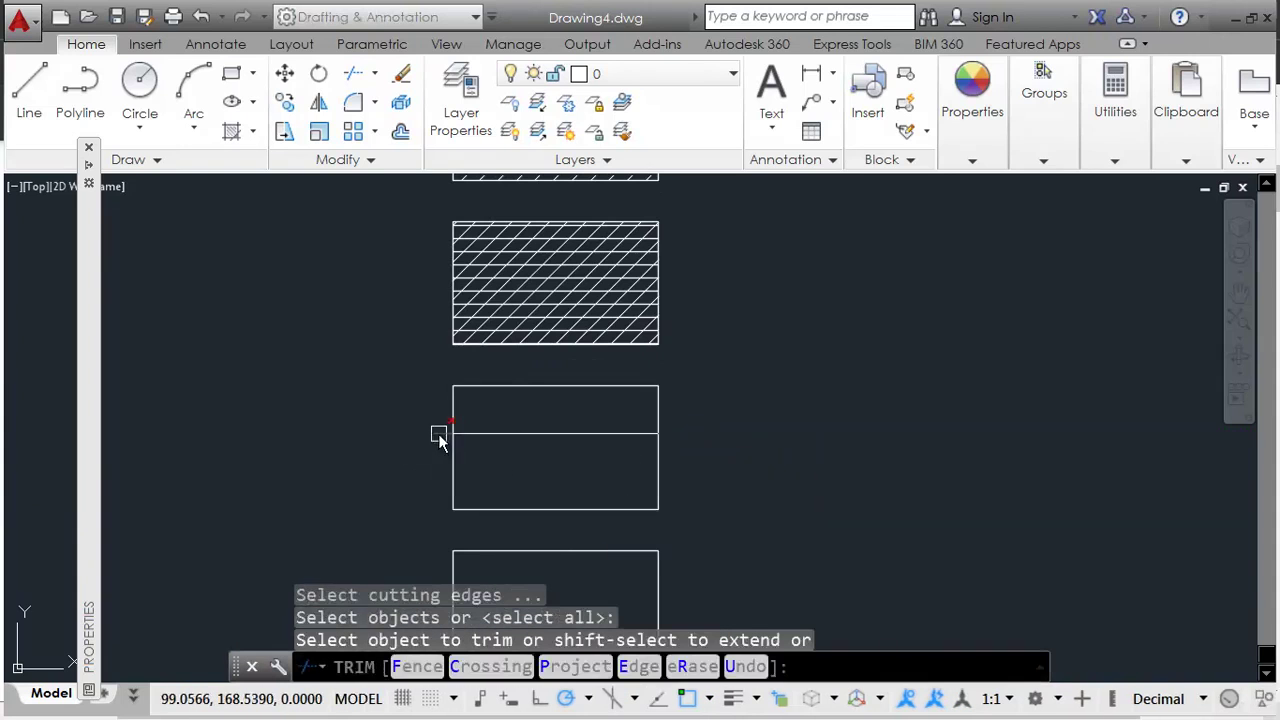
pyautogui.click(438, 434)
pyautogui.moveTo(512, 472); pyautogui.dragTo(508, 447, button='middle')
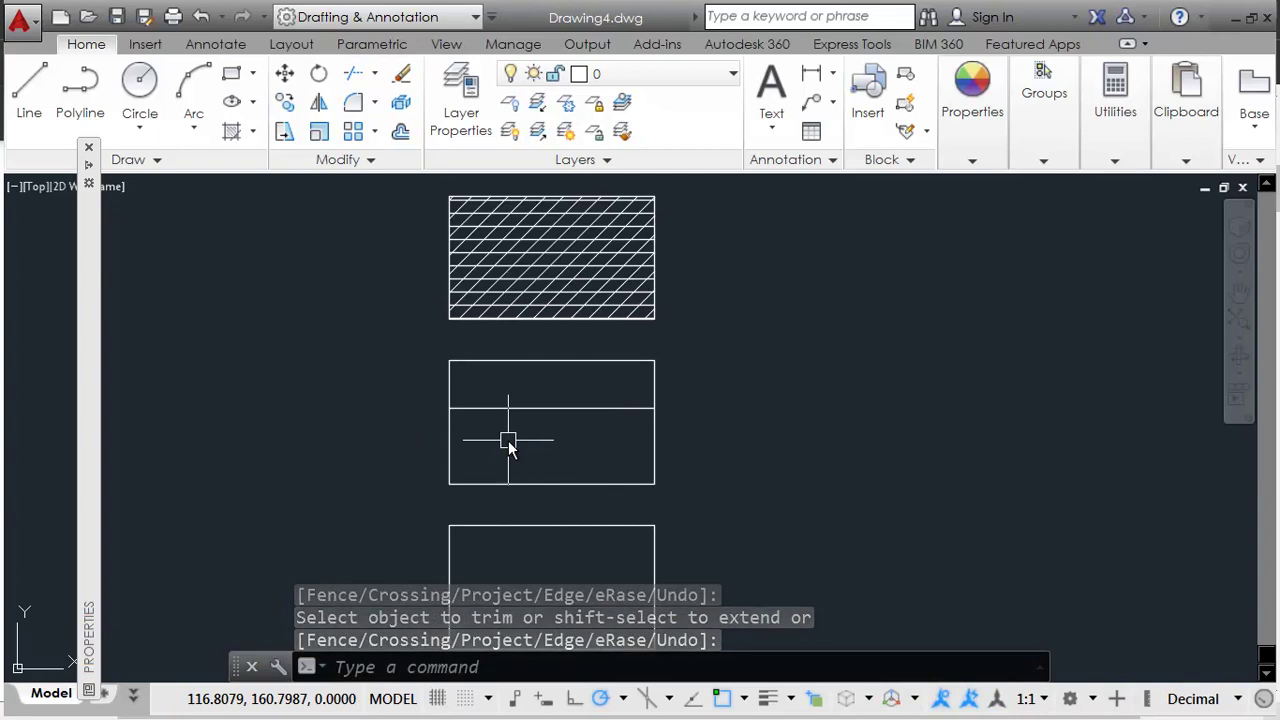
# Step: Fill the lower part with the DASH pattern at a 0° angle
pyautogui.hotkey('alt', 'Tab')
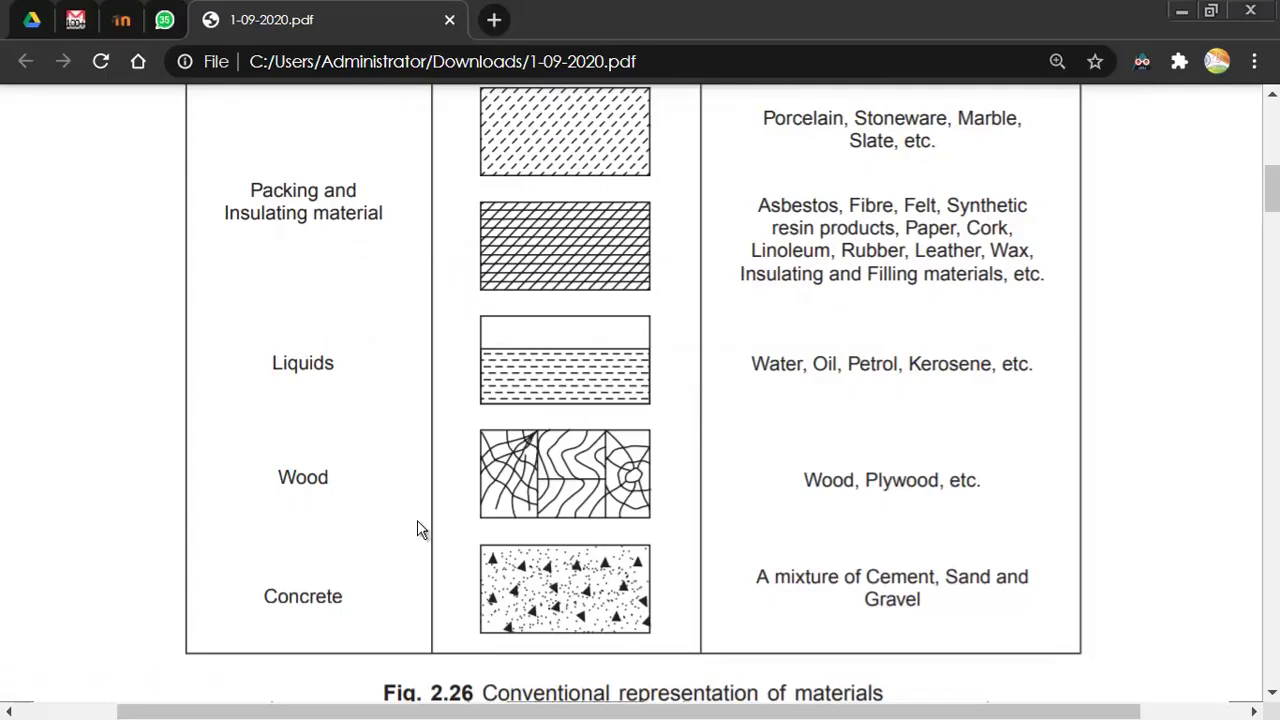
pyautogui.hotkey('alt', 'Tab')
pyautogui.write('h')
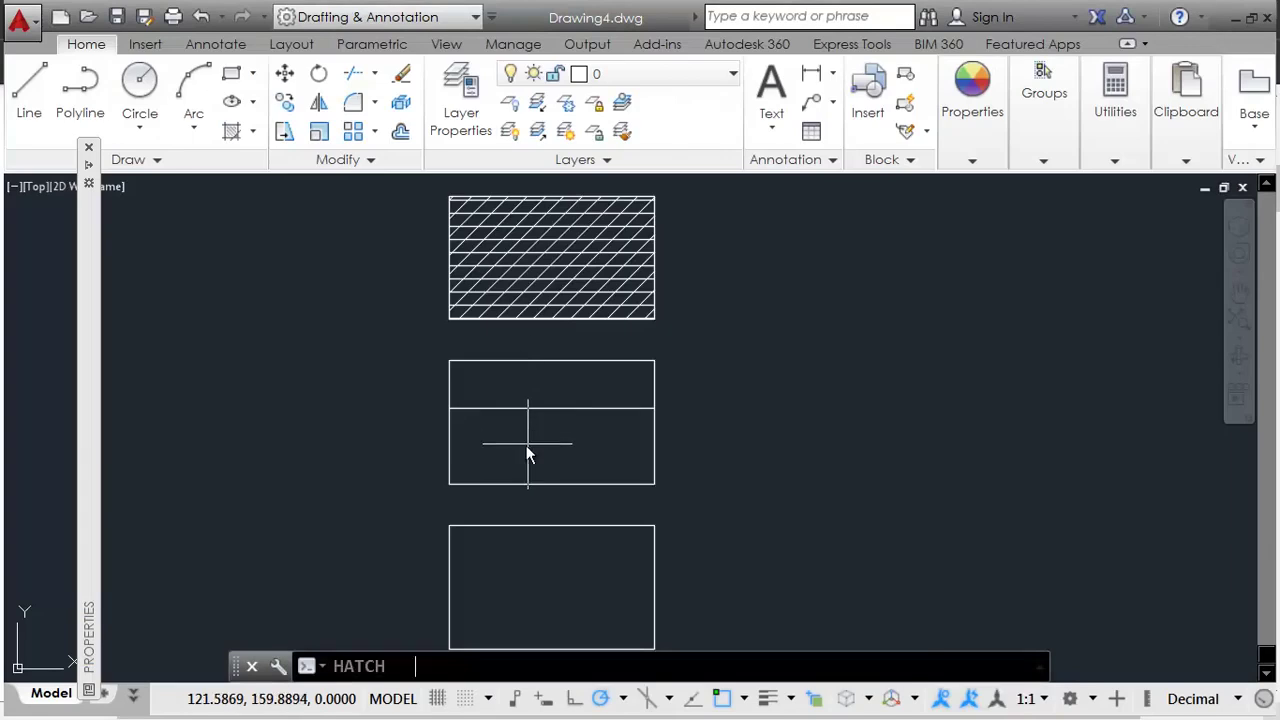
pyautogui.press('Return')
pyautogui.click(526, 444)
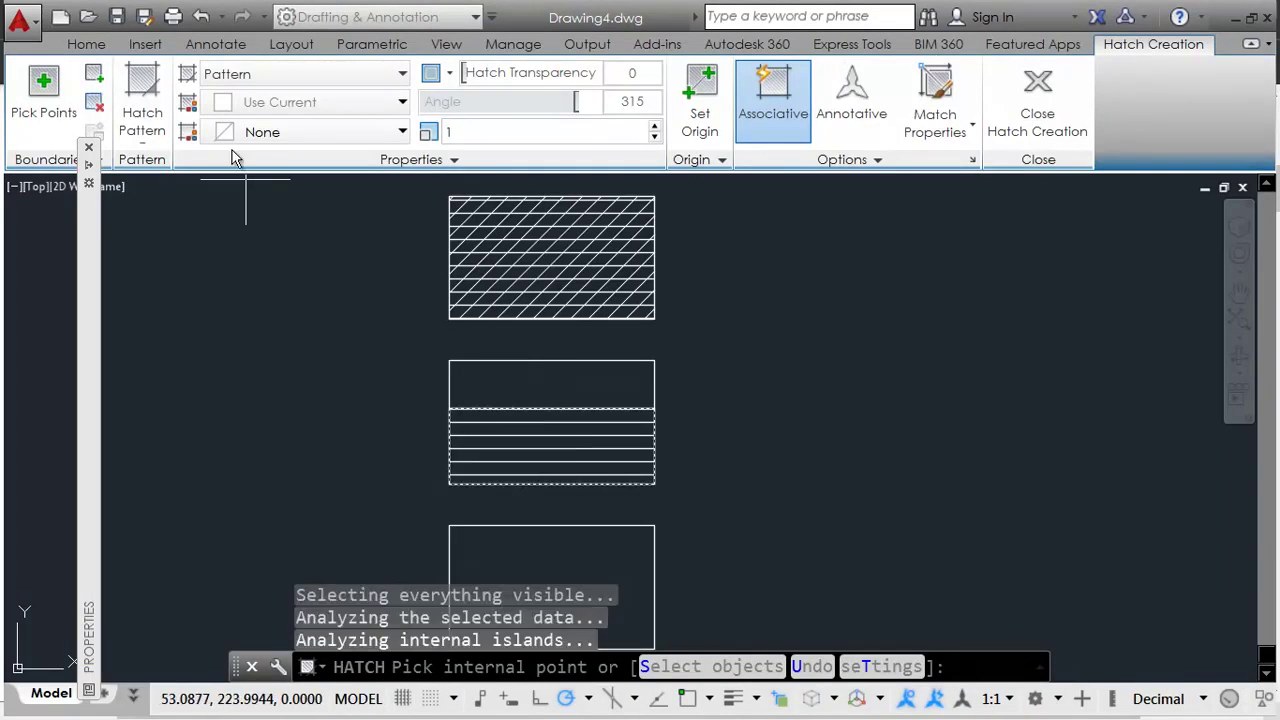
pyautogui.click(142, 112)
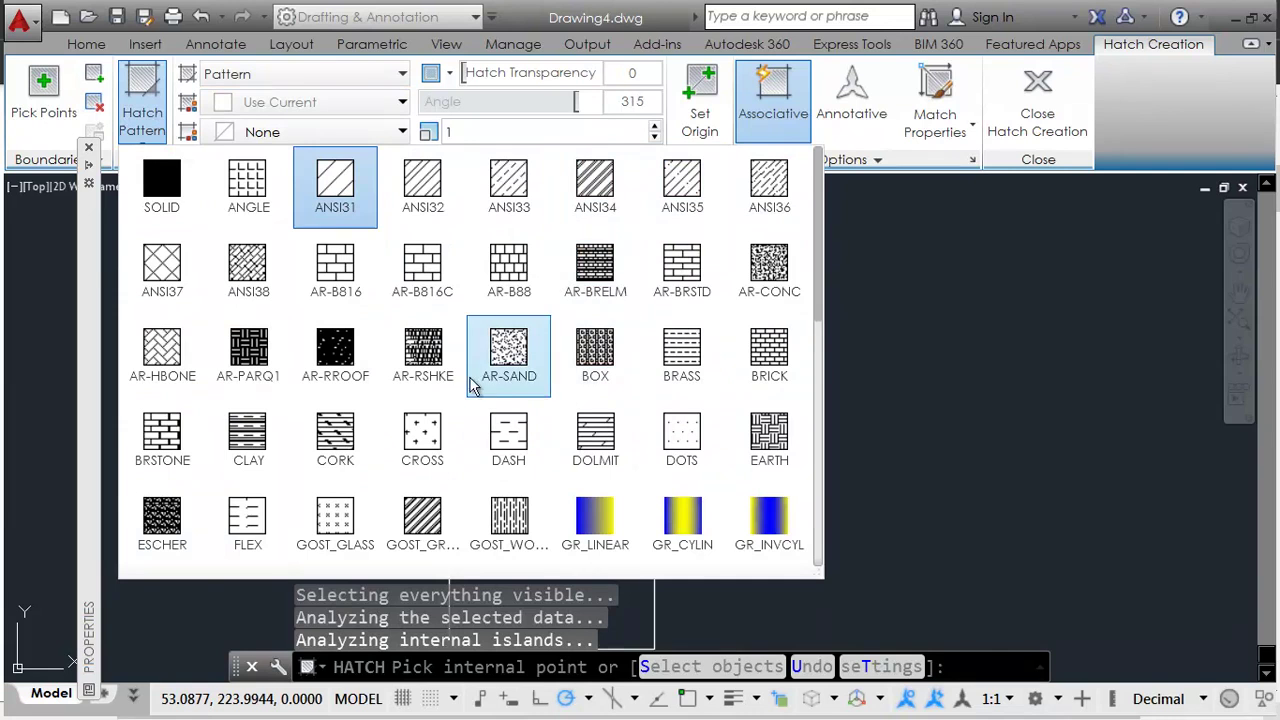
pyautogui.scroll(-1, 477, 382)
pyautogui.click(517, 357)
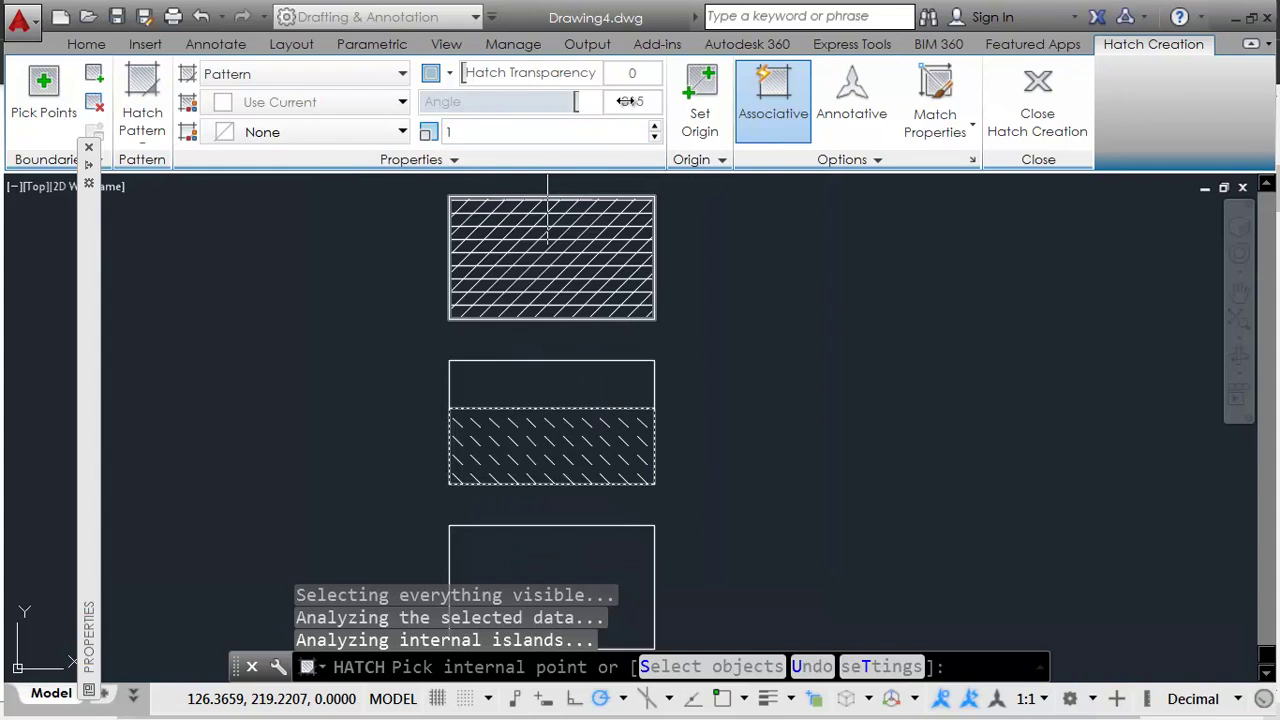
pyautogui.write('0')
pyautogui.press('Return')
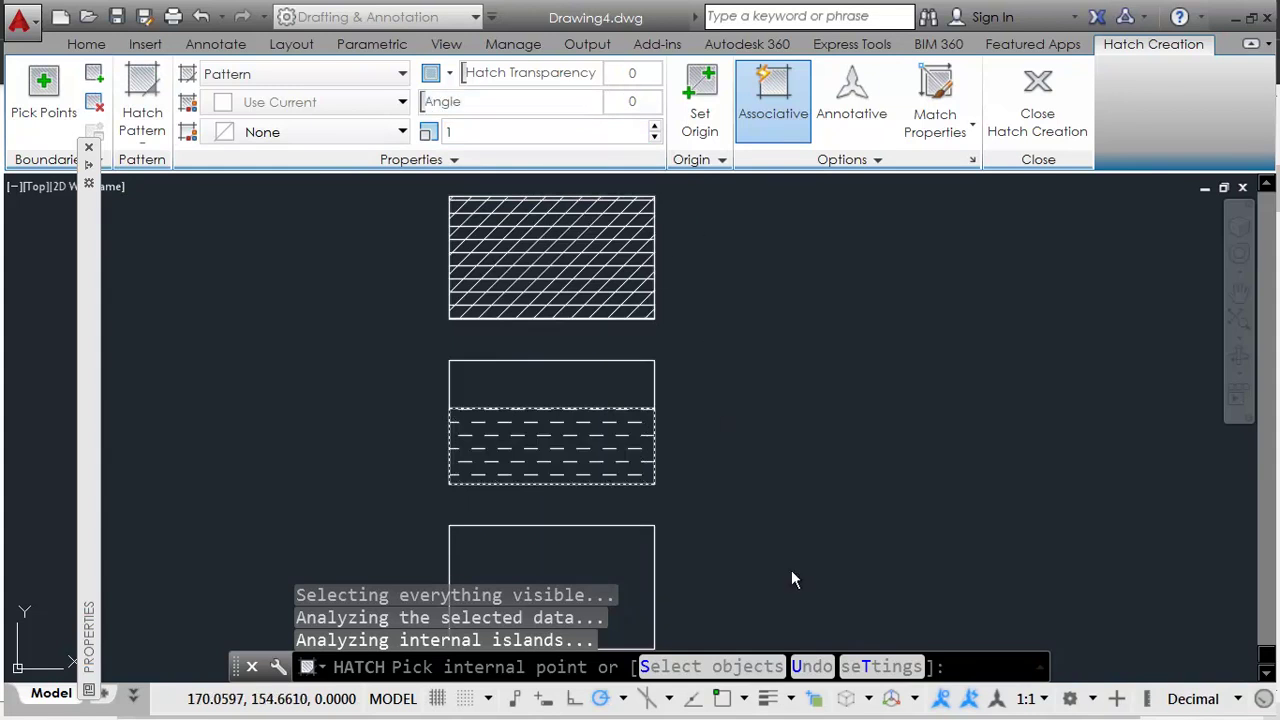
pyautogui.press('Escape')
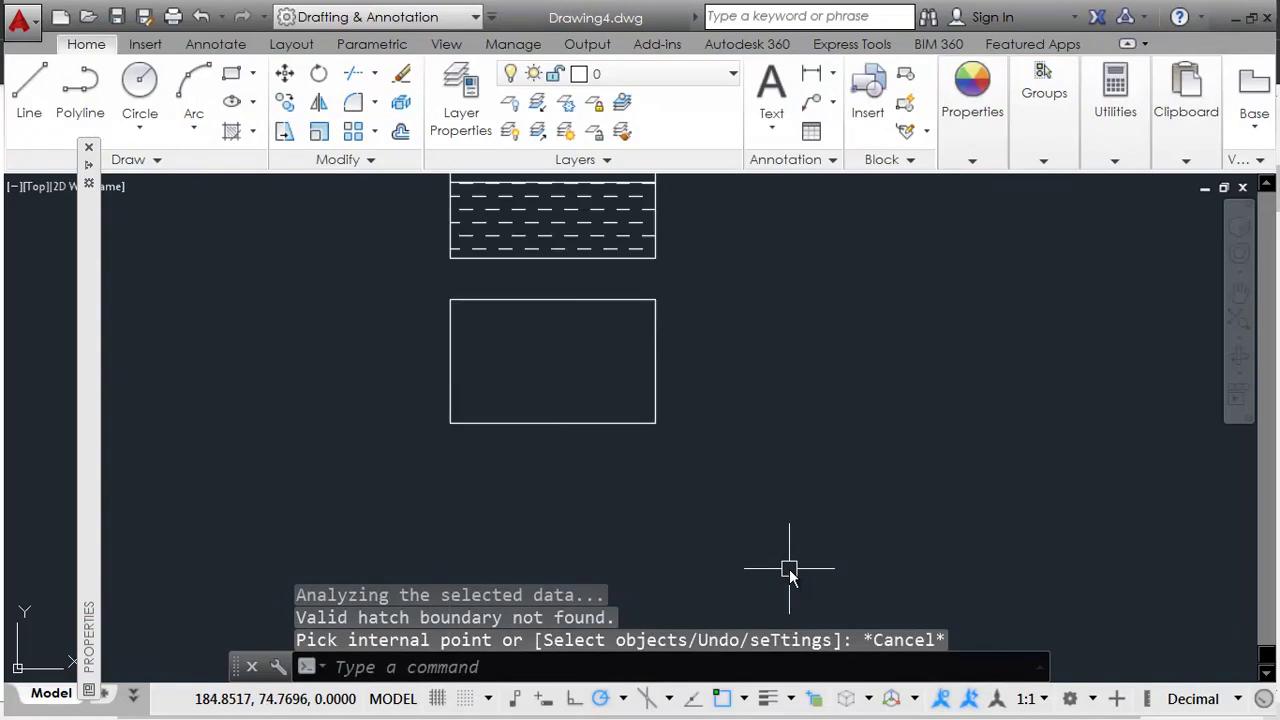
pyautogui.hotkey('alt', 'Tab')
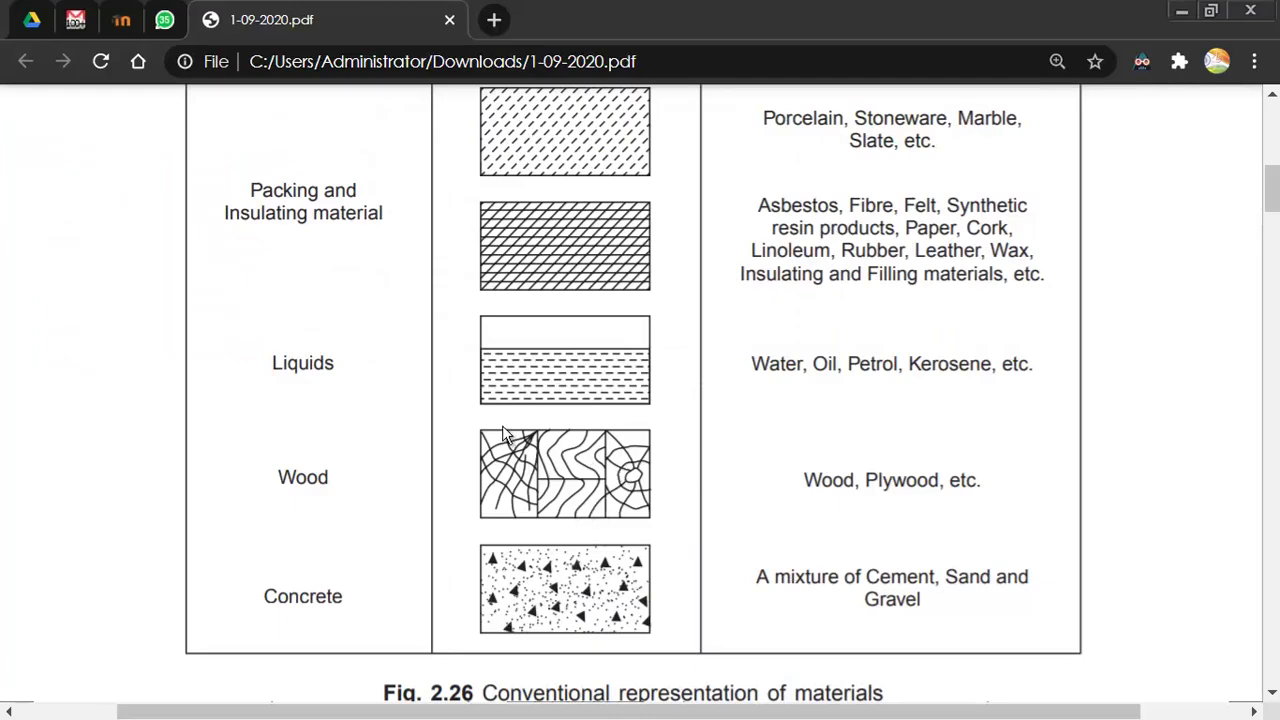
pyautogui.hotkey('alt', 'Tab')
pyautogui.write('h')
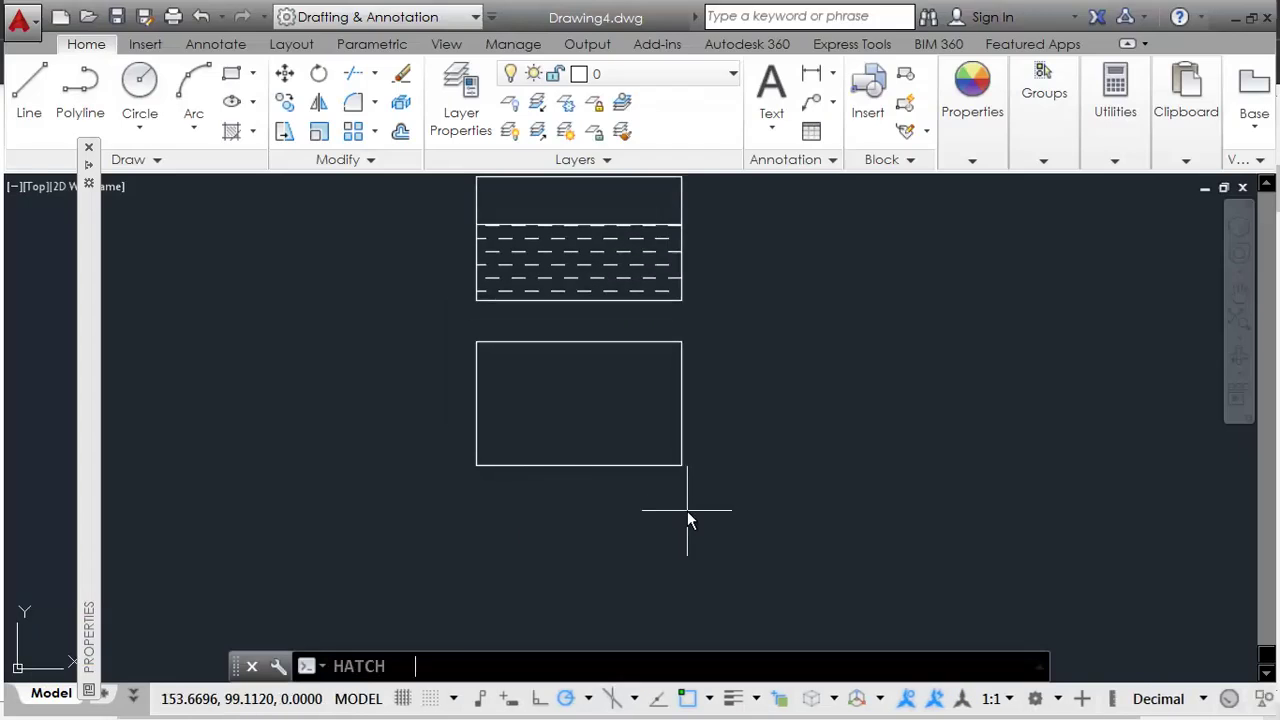
pyautogui.press('Return')
pyautogui.click(573, 398)
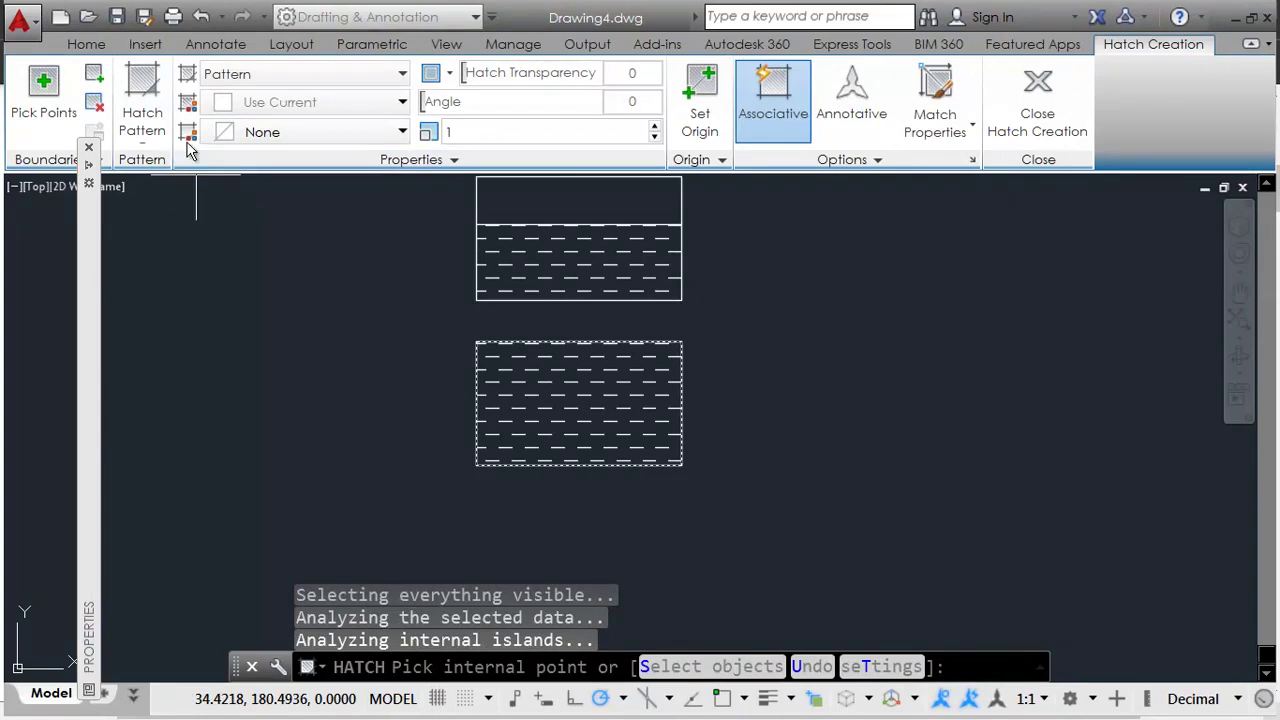
pyautogui.click(142, 105)
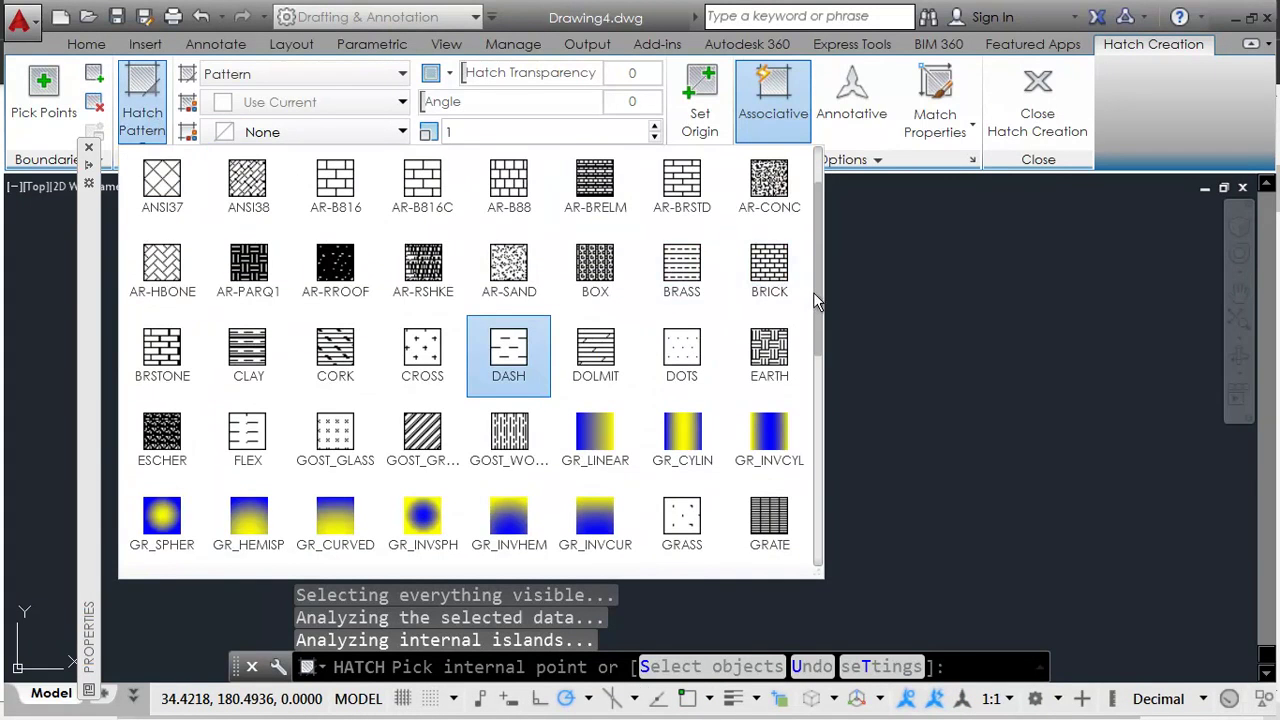
pyautogui.moveTo(816, 291); pyautogui.dragTo(815, 520)
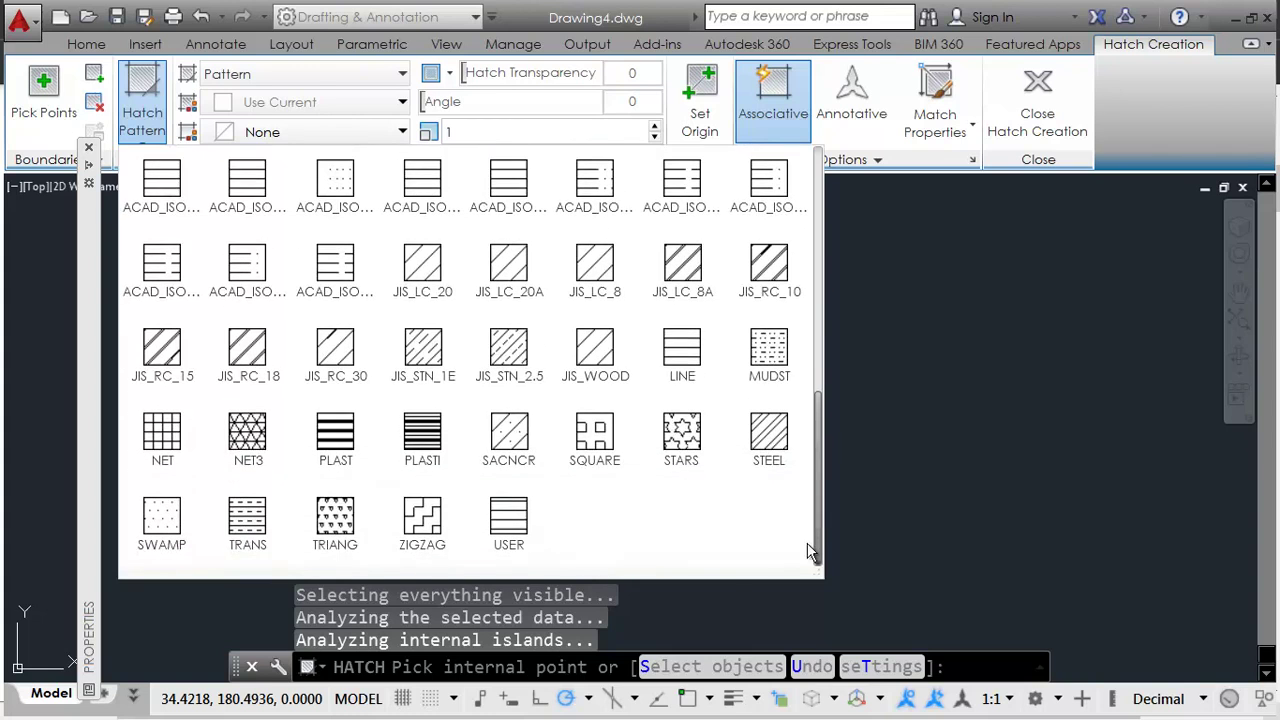
pyautogui.press('Escape')
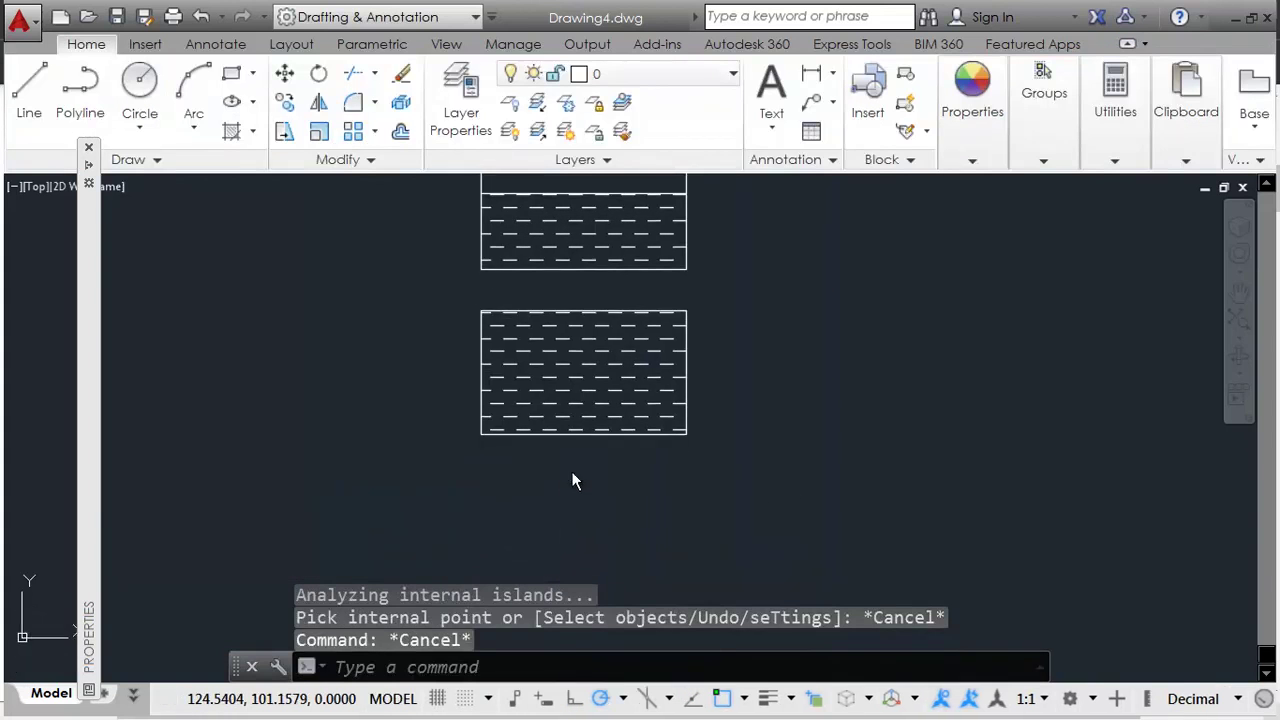
pyautogui.press('Escape')
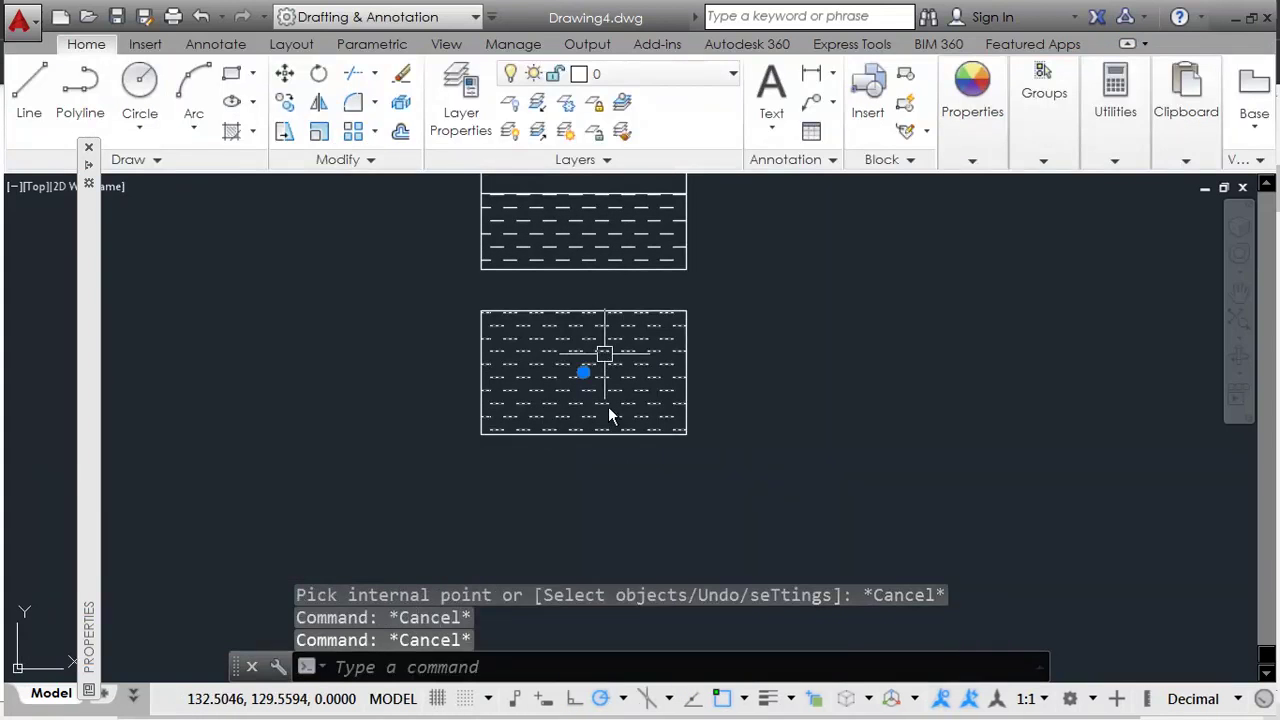
pyautogui.press('Escape')
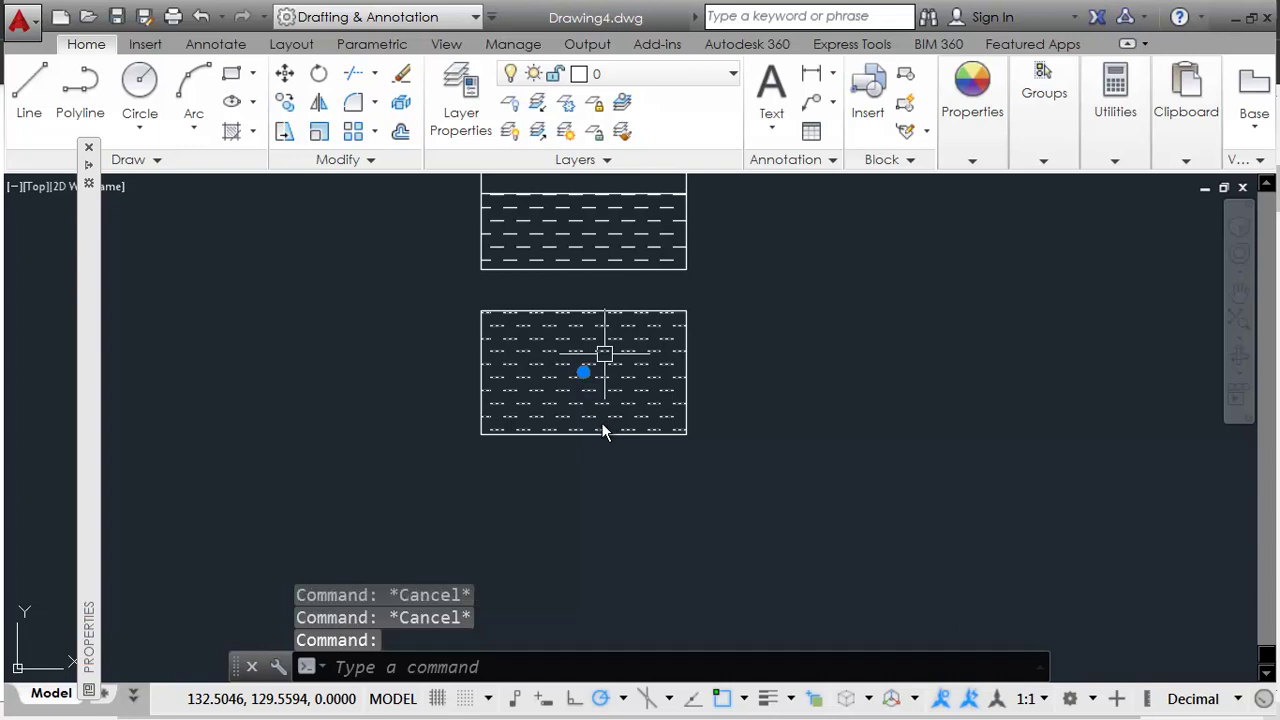
pyautogui.write('e')
pyautogui.press('Return')
# Step: Draw two vertical divider lines down to the empty rectangle's bottom edge
pyautogui.moveTo(520, 335); pyautogui.dragTo(510, 440, button='middle')
pyautogui.write('l')
pyautogui.press('Return')
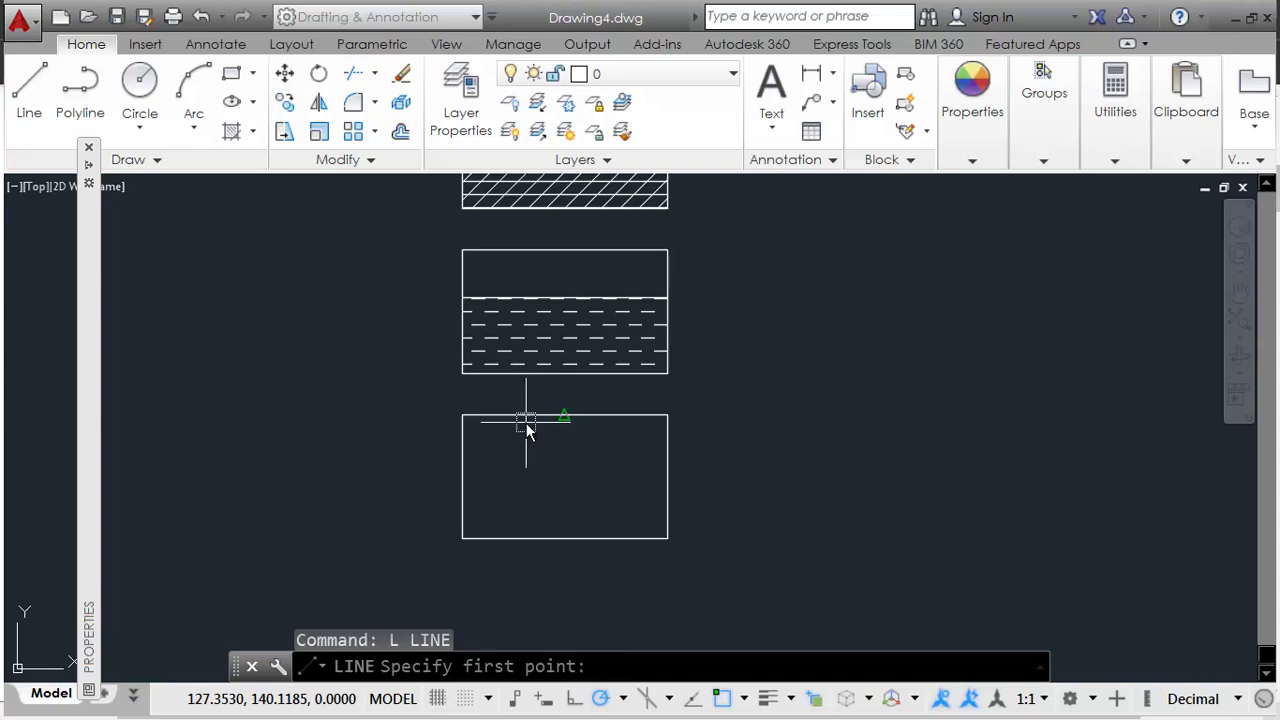
pyautogui.scroll(2, 535, 400)
pyautogui.click(535, 378)
pyautogui.click(536, 605)
pyautogui.press('Return')
pyautogui.press('Return')
pyautogui.click(637, 378)
pyautogui.click(637, 611)
pyautogui.press('Return')
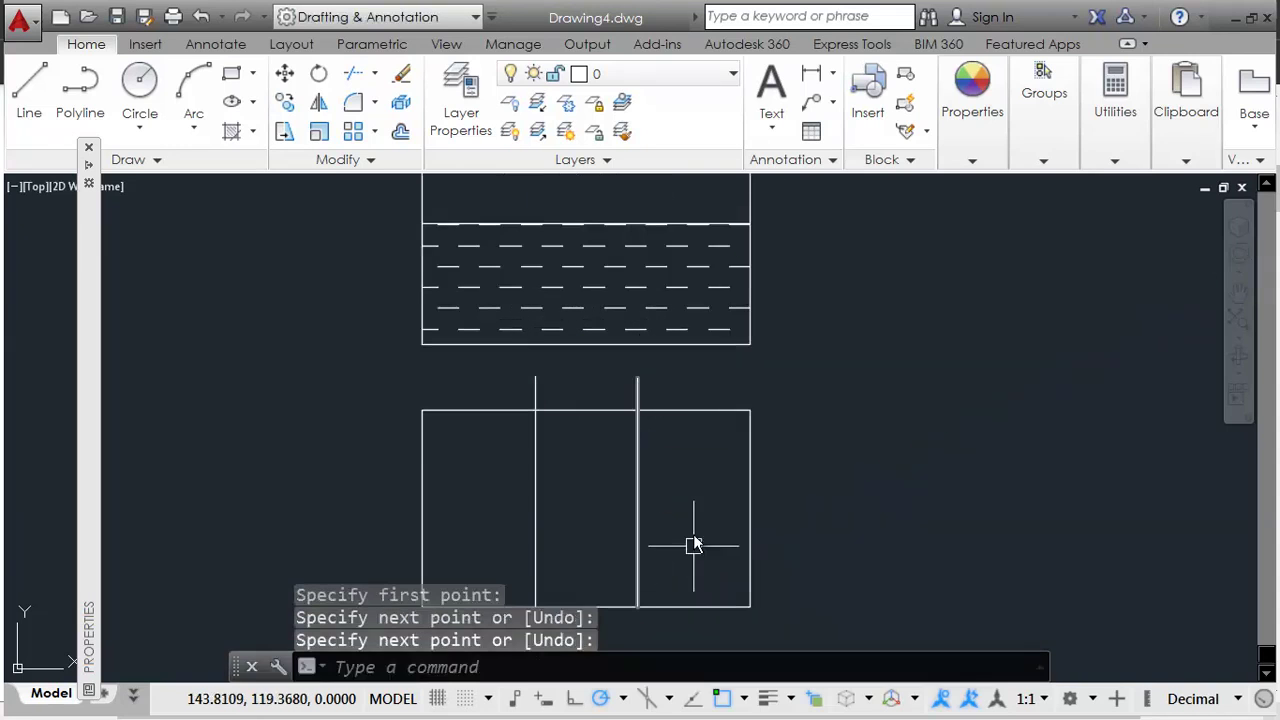
# Step: Draw a horizontal line from the right to the second divider
pyautogui.press('Return')
pyautogui.click(777, 549)
pyautogui.click(631, 547)
pyautogui.press('Return')
pyautogui.hotkey('alt', 'Tab')
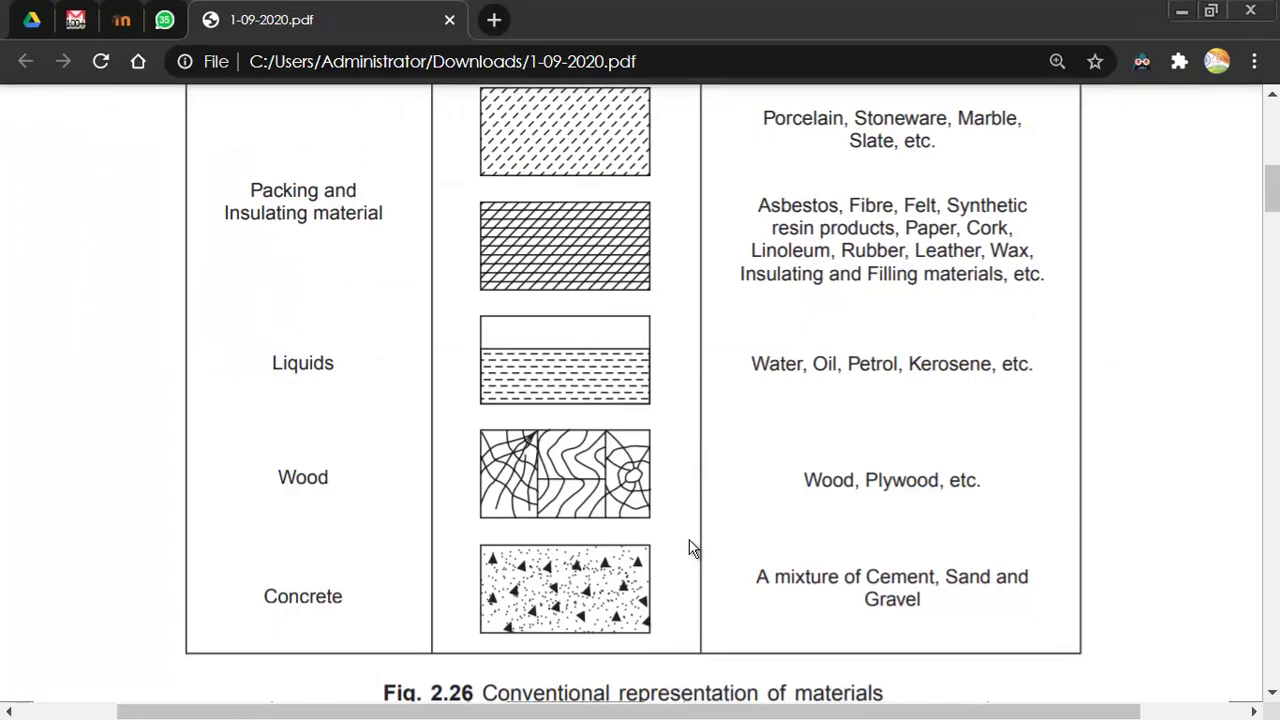
pyautogui.hotkey('alt', 'Tab')
pyautogui.scroll(1, 697, 514)
# Step: Extend the horizontal line to the first divider and trim the stubs above the rectangle
pyautogui.write('ex')
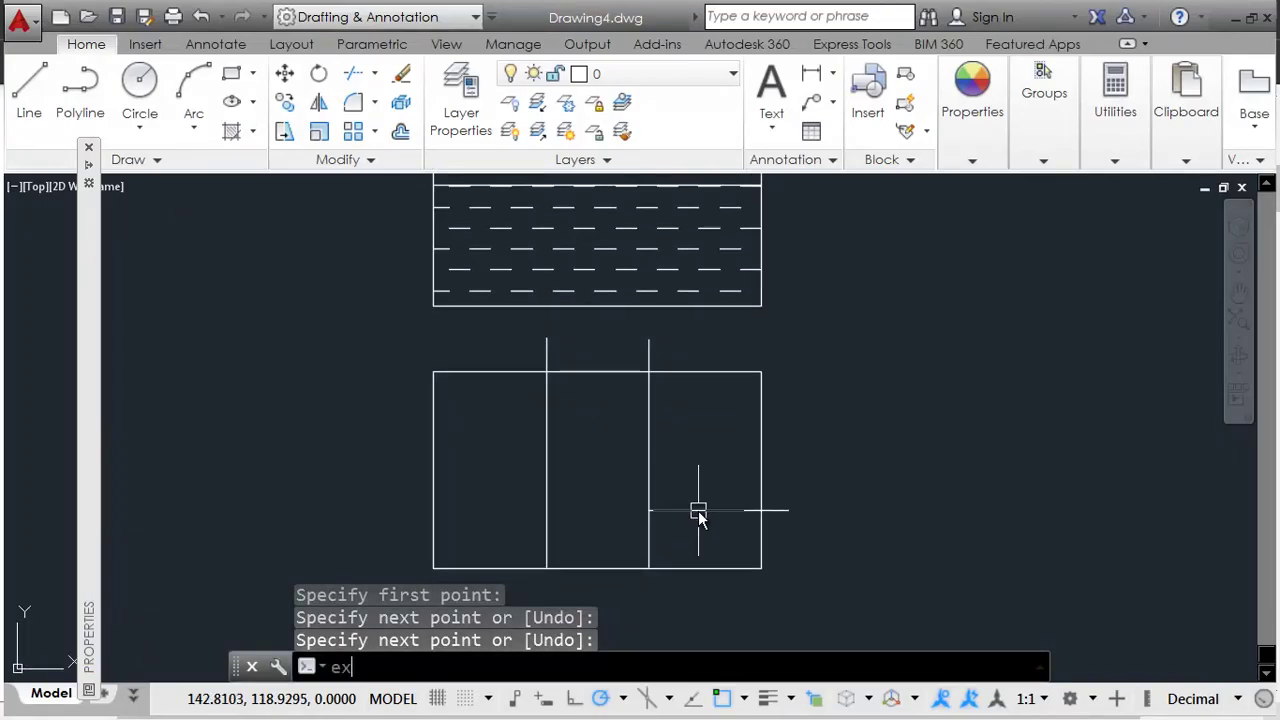
pyautogui.press('Return')
pyautogui.press('Return')
pyautogui.click(697, 514)
pyautogui.click(780, 520)
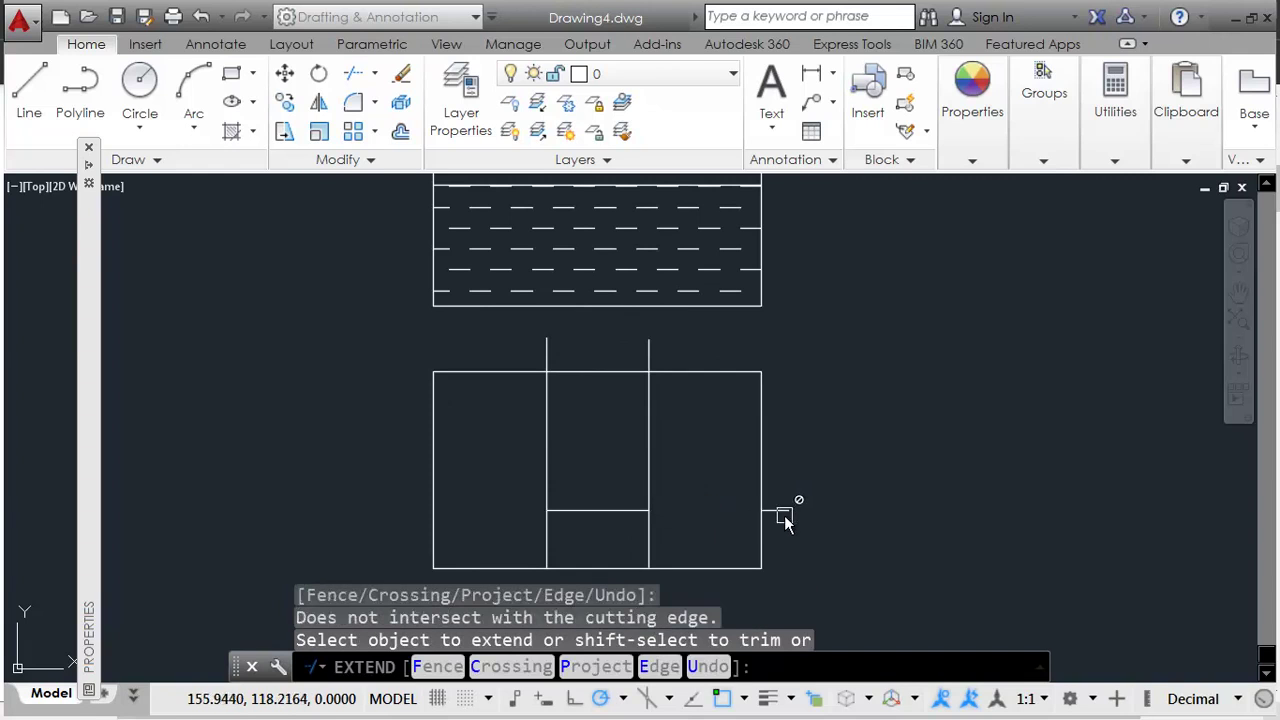
pyautogui.keyDown('shift'); pyautogui.click(646, 354); pyautogui.keyUp('shift')
pyautogui.keyDown('shift'); pyautogui.click(554, 348); pyautogui.keyUp('shift')
pyautogui.press('Return')
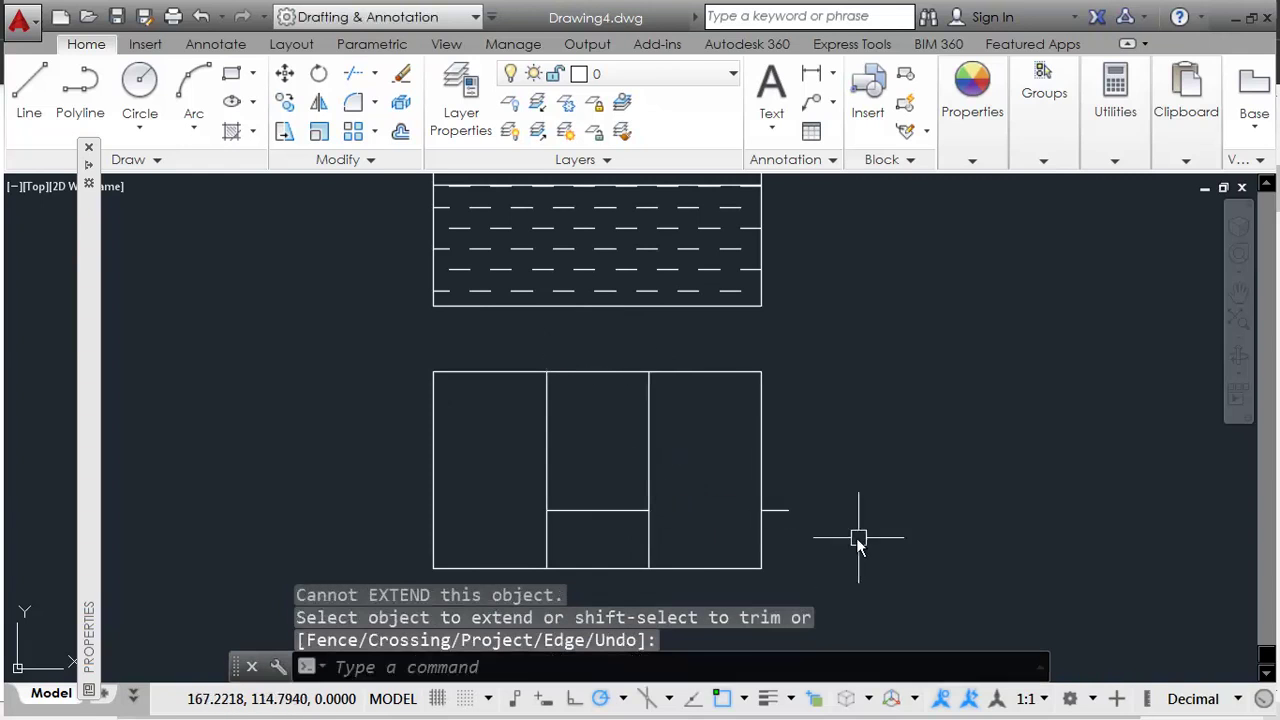
# Step: Erase the short stub right of the rectangle
pyautogui.click(786, 500)
pyautogui.click(766, 523)
pyautogui.write('e')
pyautogui.press('Return')
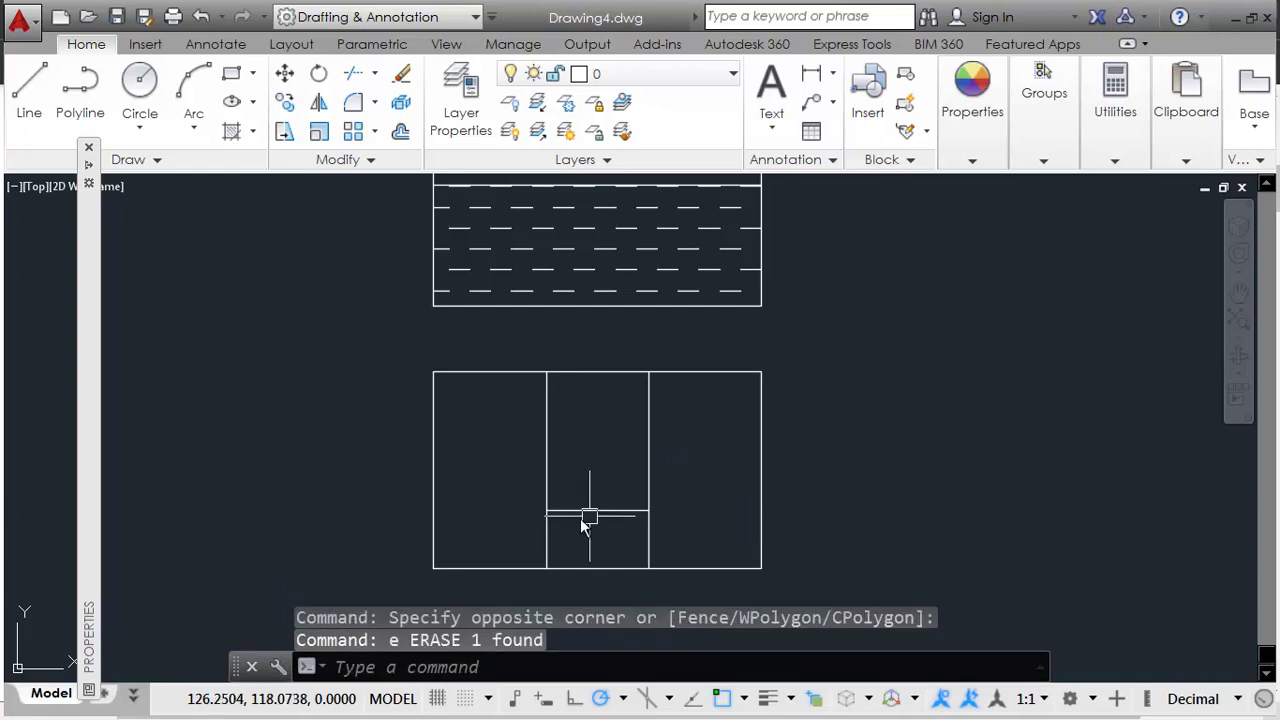
# Step: Grip-stretch the middle bay's horizontal divider upward
pyautogui.click(594, 514)
pyautogui.click(597, 514)
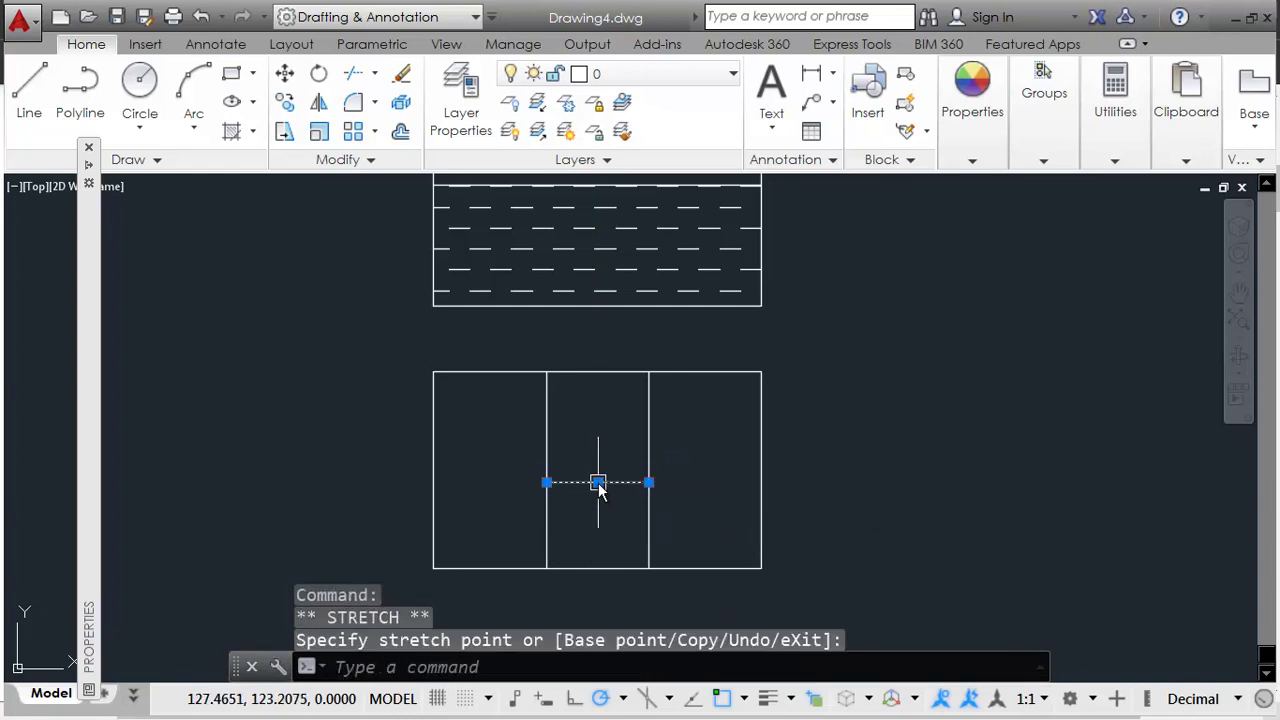
pyautogui.press('Escape')
pyautogui.moveTo(623, 531); pyautogui.dragTo(668, 462, button='middle')
pyautogui.hotkey('alt', 'Tab')
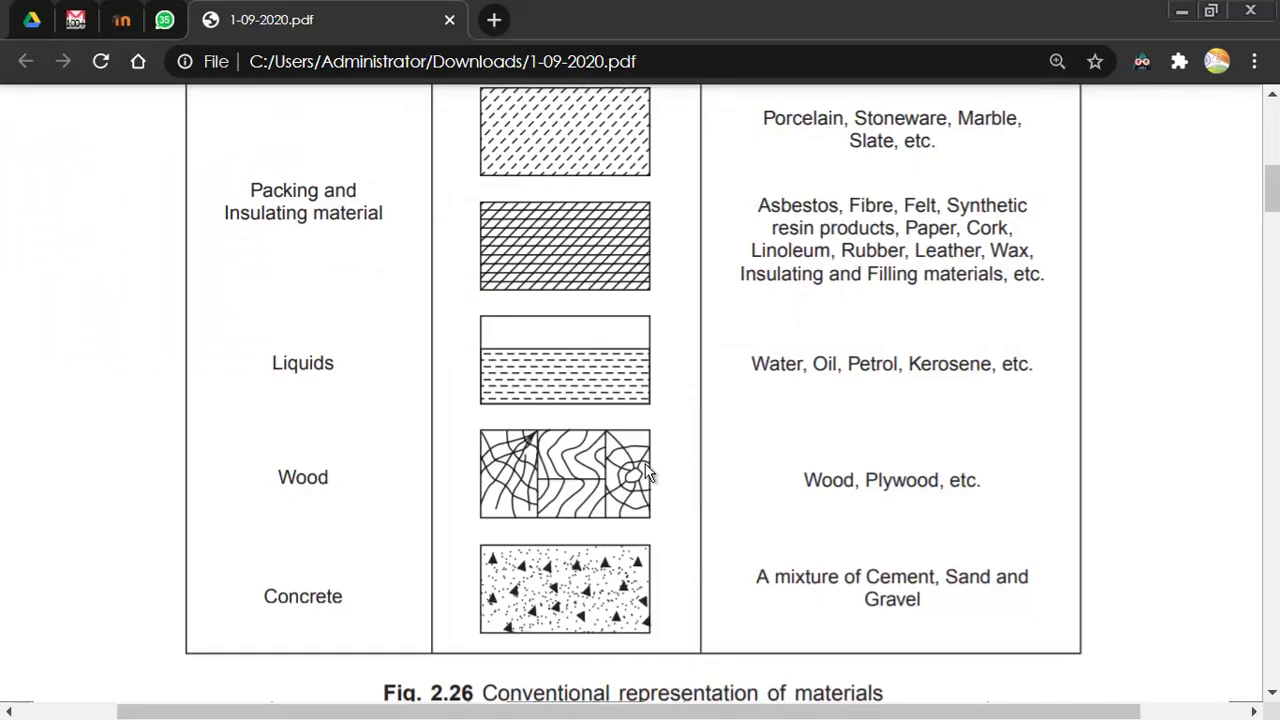
pyautogui.hotkey('alt', 'Tab')
pyautogui.moveTo(525, 434); pyautogui.dragTo(517, 466, button='middle')
pyautogui.write('Spl')
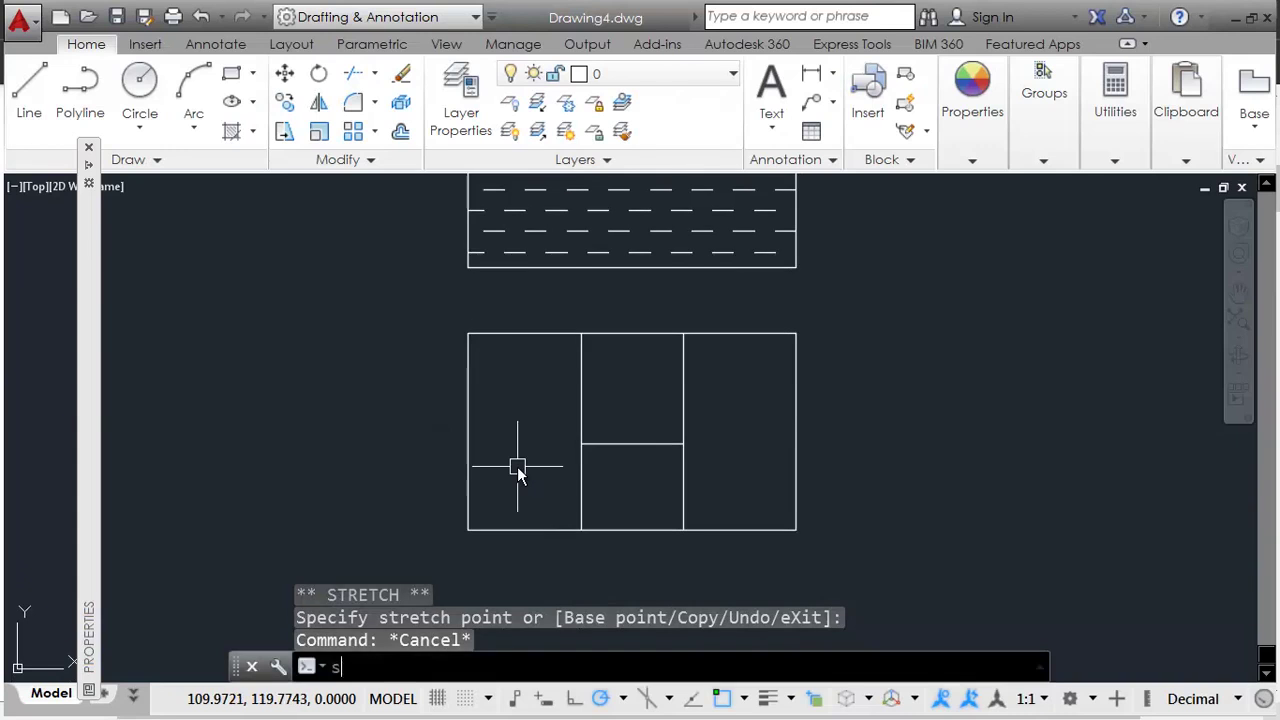
pyautogui.press('Return')
# Step: Draw the first wood-grain spline from the box's top edge sweeping down-left
pyautogui.scroll(3, 510, 430)
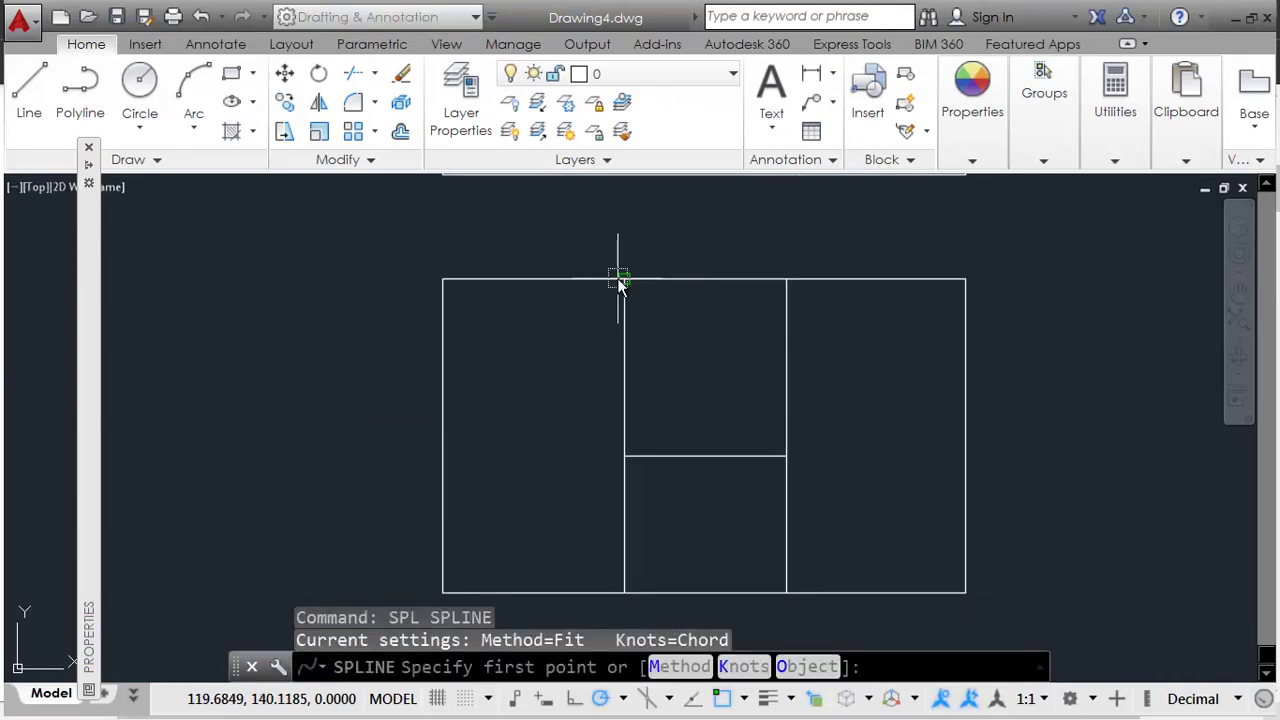
pyautogui.click(622, 280)
pyautogui.click(536, 320)
pyautogui.click(521, 342)
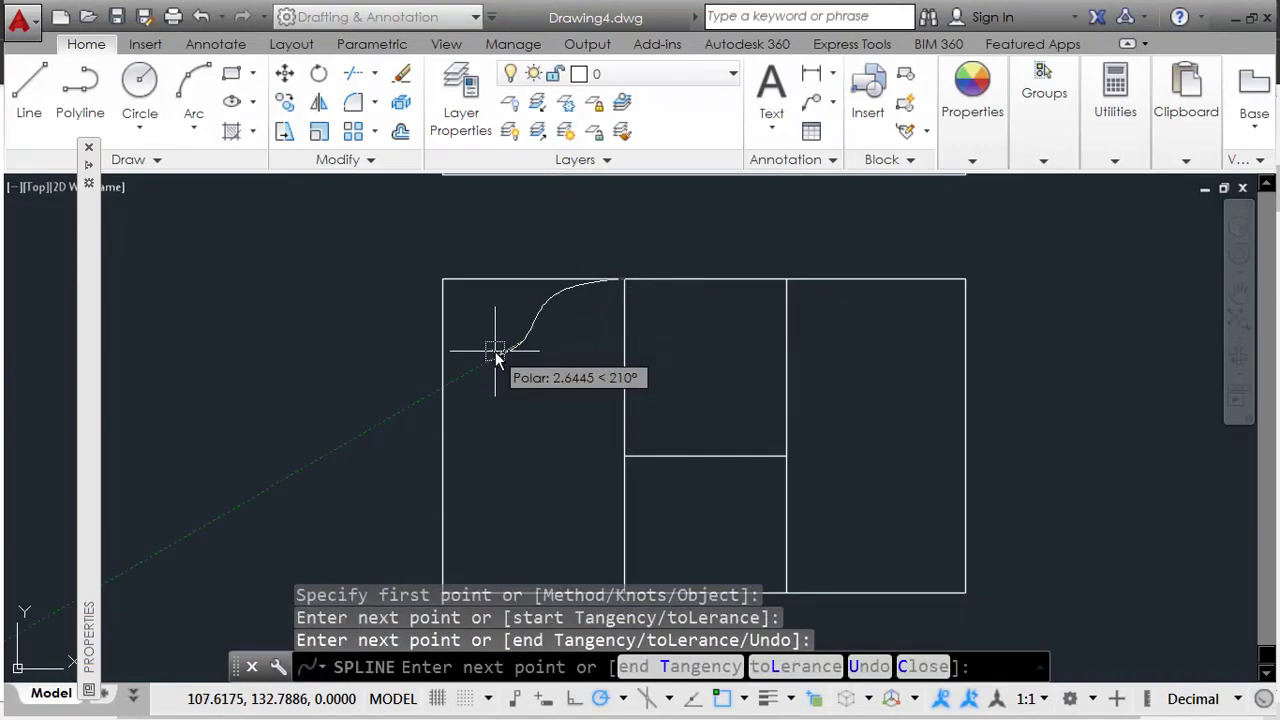
pyautogui.click(495, 352)
pyautogui.click(472, 403)
pyautogui.press('Return')
pyautogui.press('Return')
# Step: Draw a second, longer spline from the same top corner down into the left bay
pyautogui.click(619, 282)
pyautogui.click(583, 305)
pyautogui.click(556, 348)
pyautogui.click(521, 369)
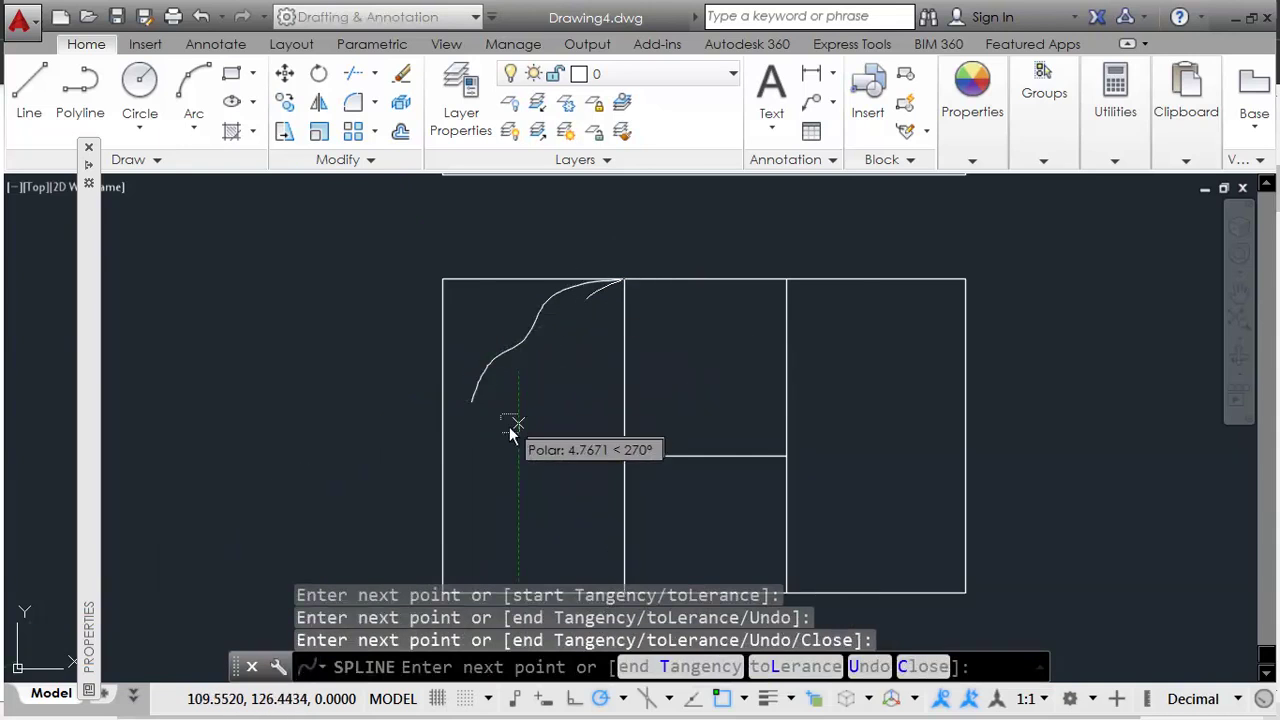
pyautogui.click(508, 404)
pyautogui.click(507, 439)
pyautogui.press('Return')
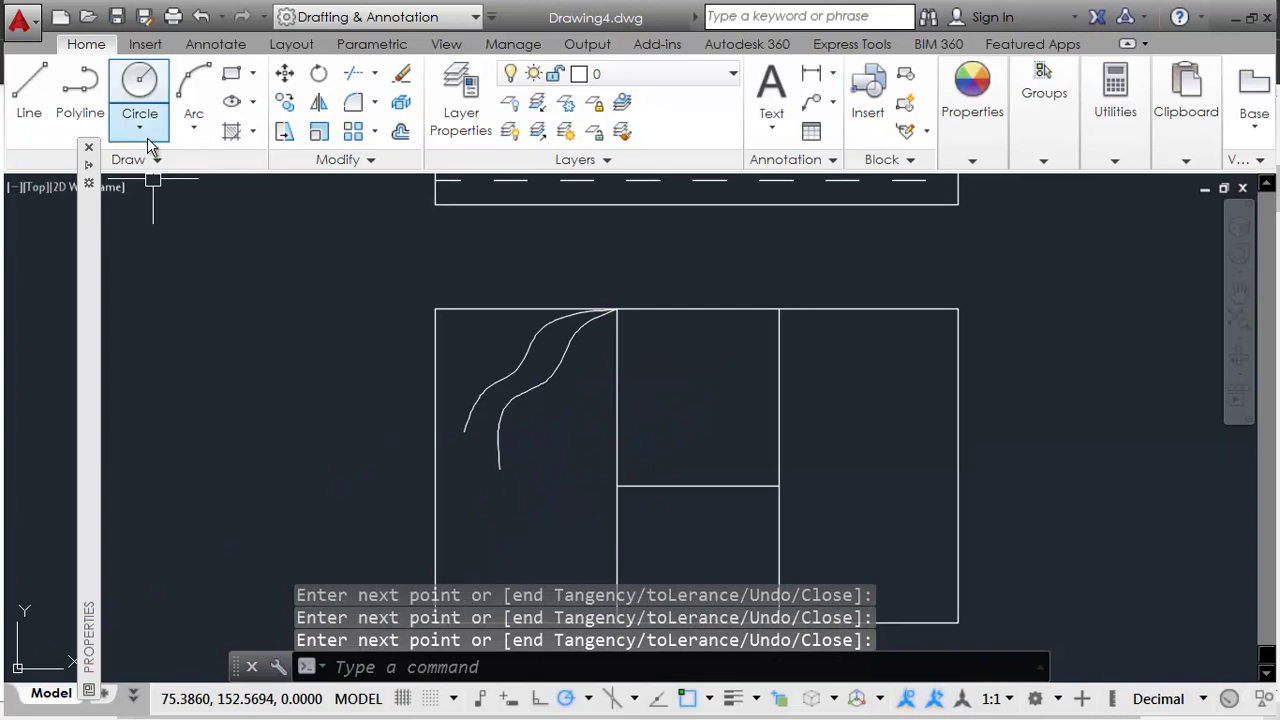
pyautogui.click(147, 161)
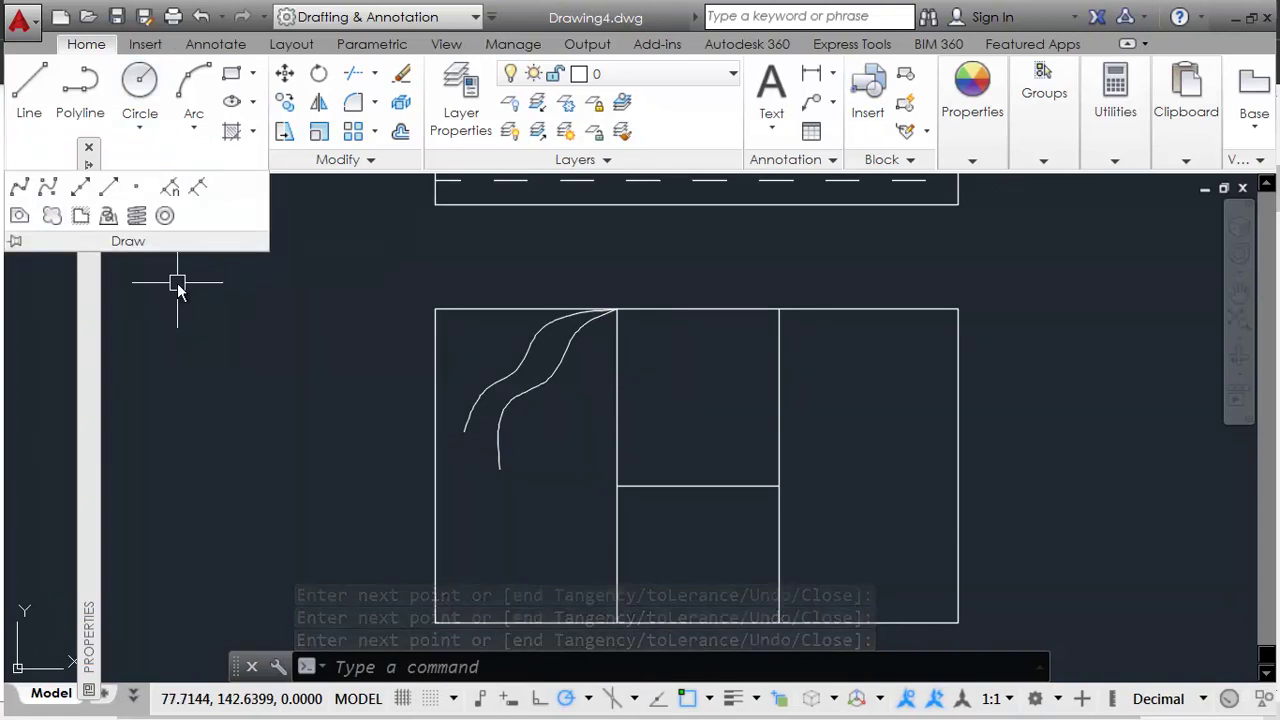
pyautogui.click(299, 416)
pyautogui.write('s')
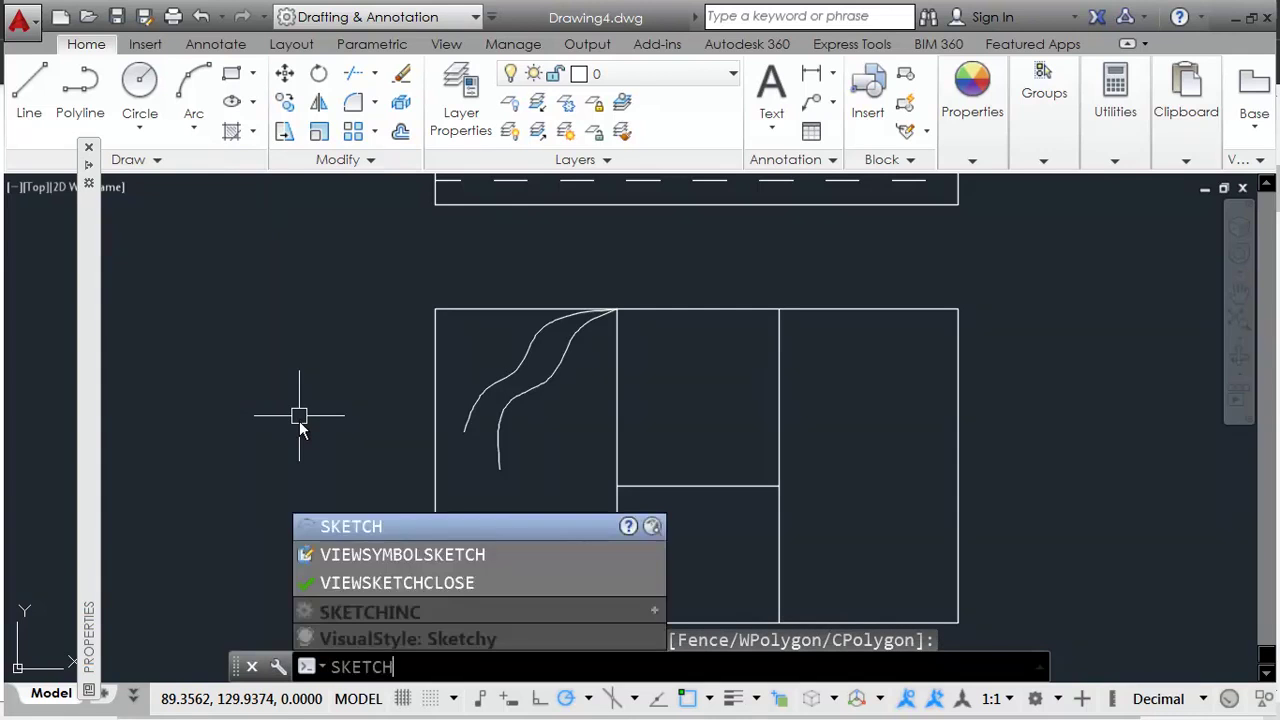
# Step: Sketch the first freehand grain lines from the top corner down into the left bay
pyautogui.press('Return')
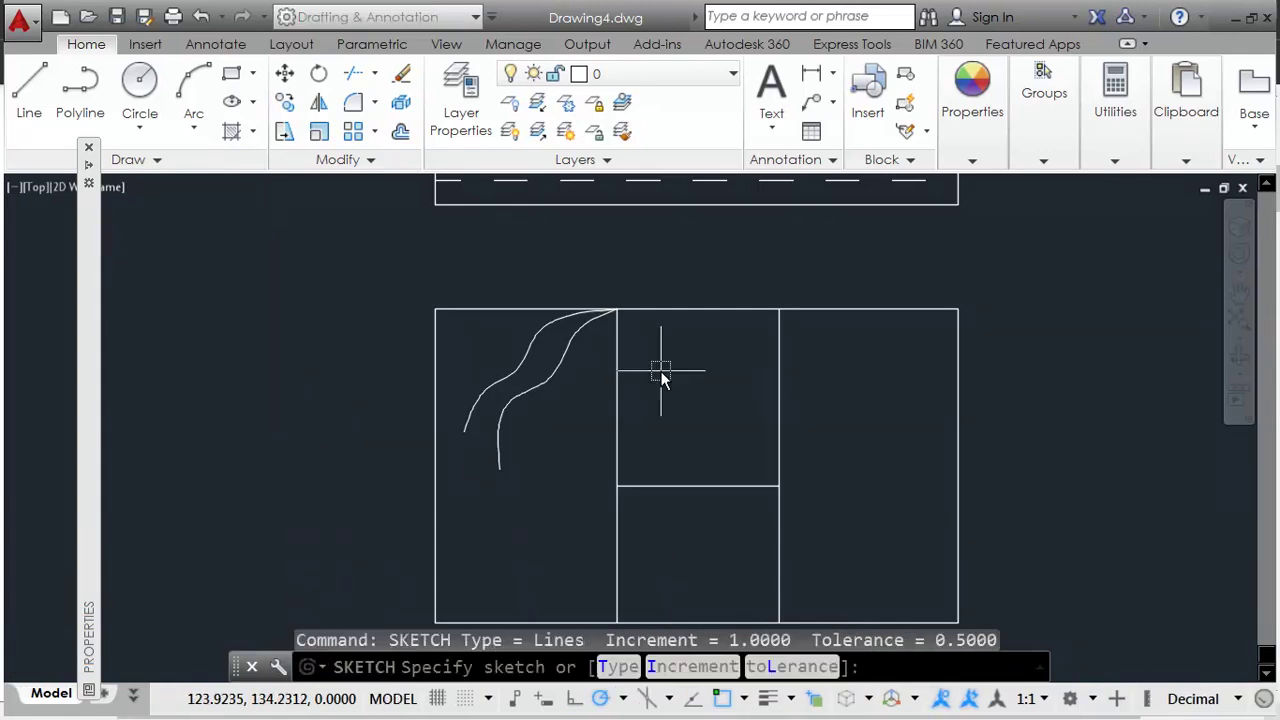
pyautogui.scroll(4, 553, 386)
pyautogui.click(706, 198)
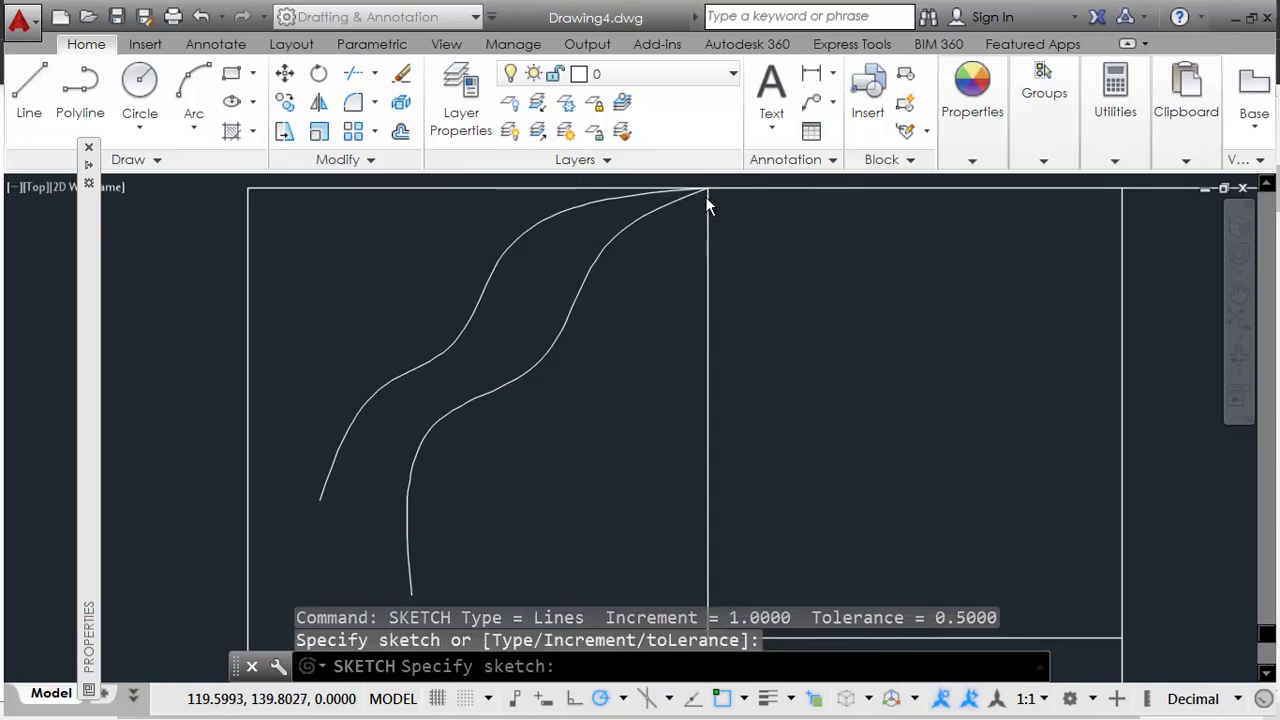
pyautogui.moveTo(651, 262)
pyautogui.mouseDown()
pyautogui.moveTo(628, 287)
pyautogui.moveTo(606, 386)
pyautogui.mouseUp()
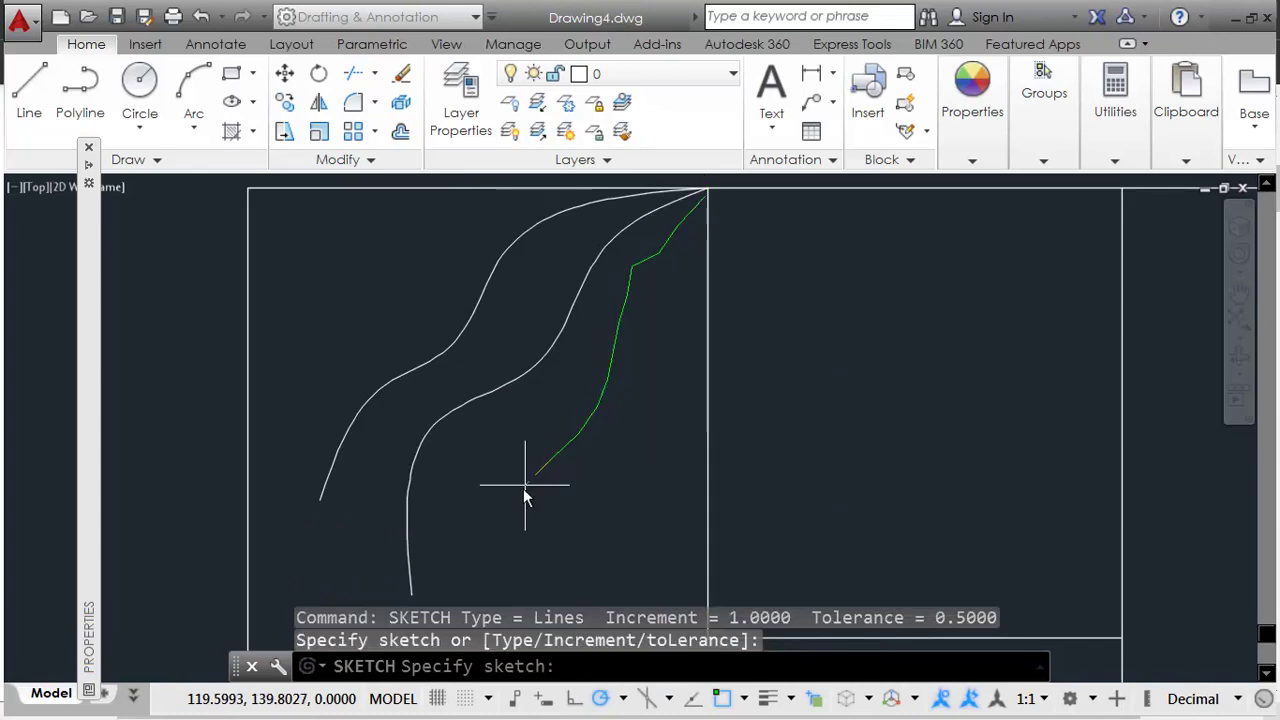
pyautogui.moveTo(591, 514); pyautogui.dragTo(580, 371, button='middle')
pyautogui.scroll(-4, 620, 309)
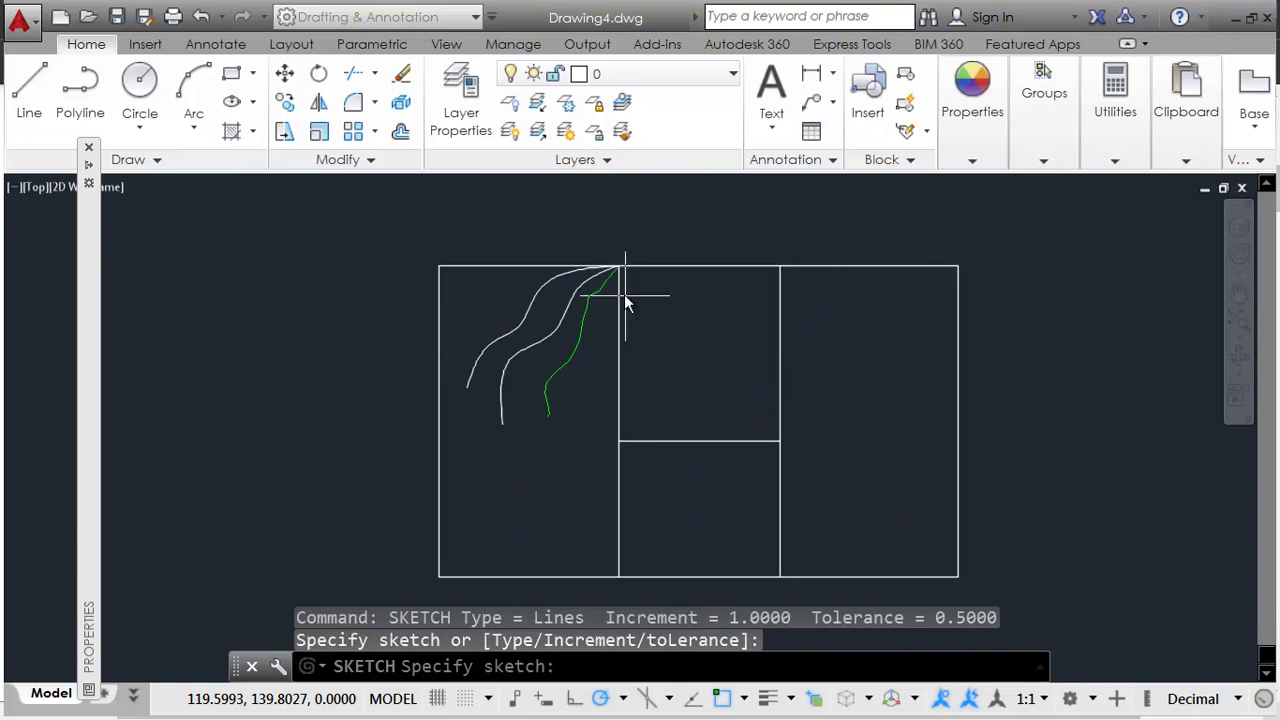
pyautogui.press('Return')
pyautogui.press('Return')
pyautogui.moveTo(620, 270)
pyautogui.mouseDown()
pyautogui.moveTo(582, 347)
pyautogui.moveTo(590, 392)
pyautogui.moveTo(545, 482)
pyautogui.mouseUp()
pyautogui.press('Return')
pyautogui.moveTo(593, 481); pyautogui.dragTo(563, 434, button='middle')
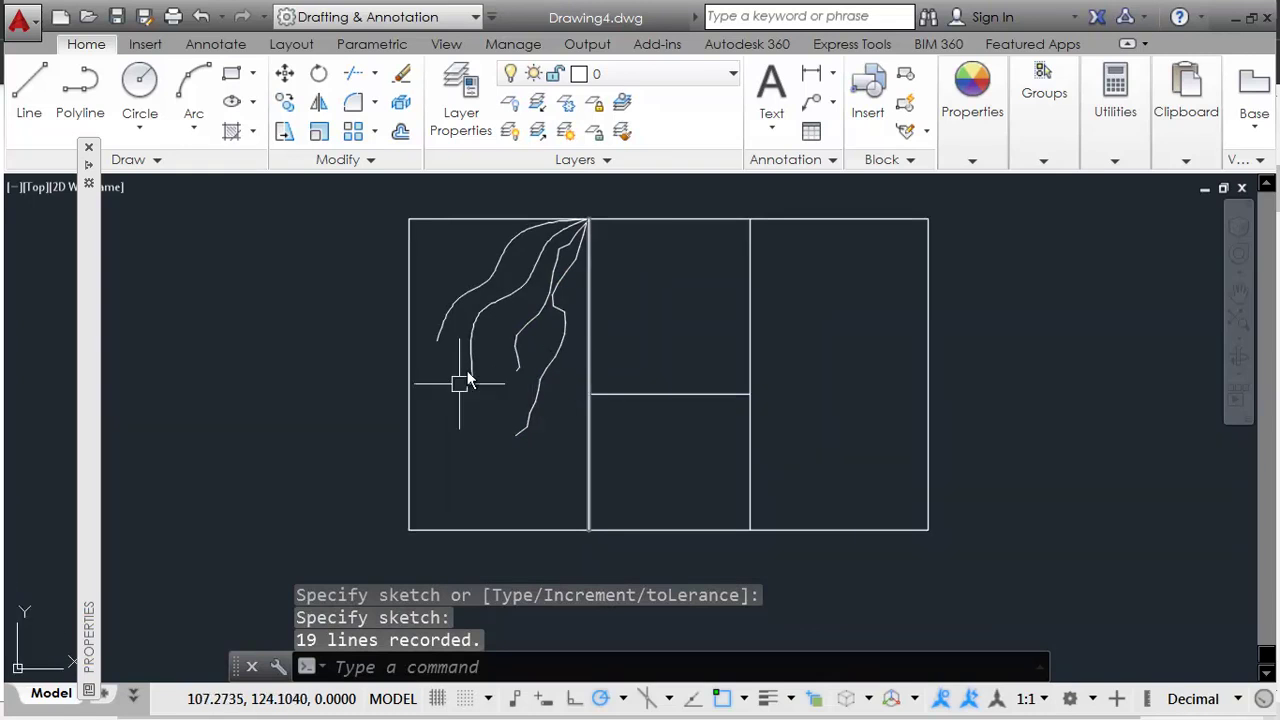
pyautogui.press('Return')
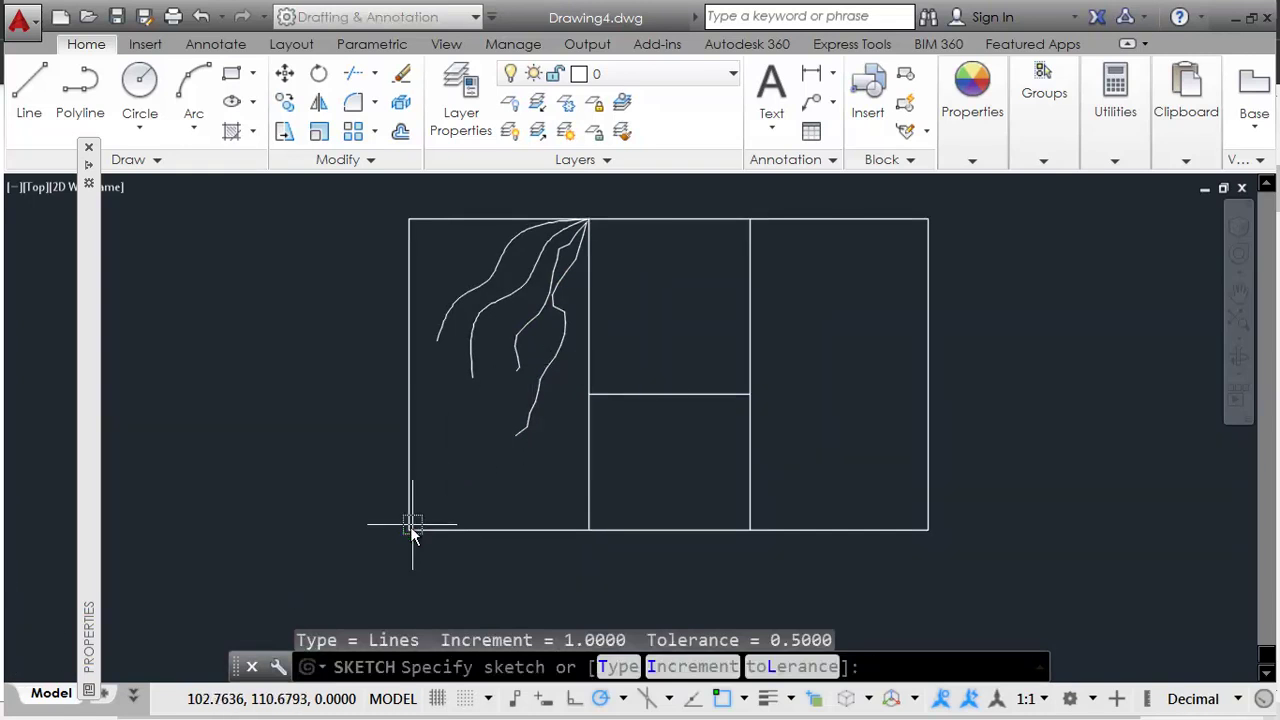
# Step: After checking the PDF's wood symbol, sketch more grain lines across the bay, including one along the left side
pyautogui.hotkey('alt', 'Tab')
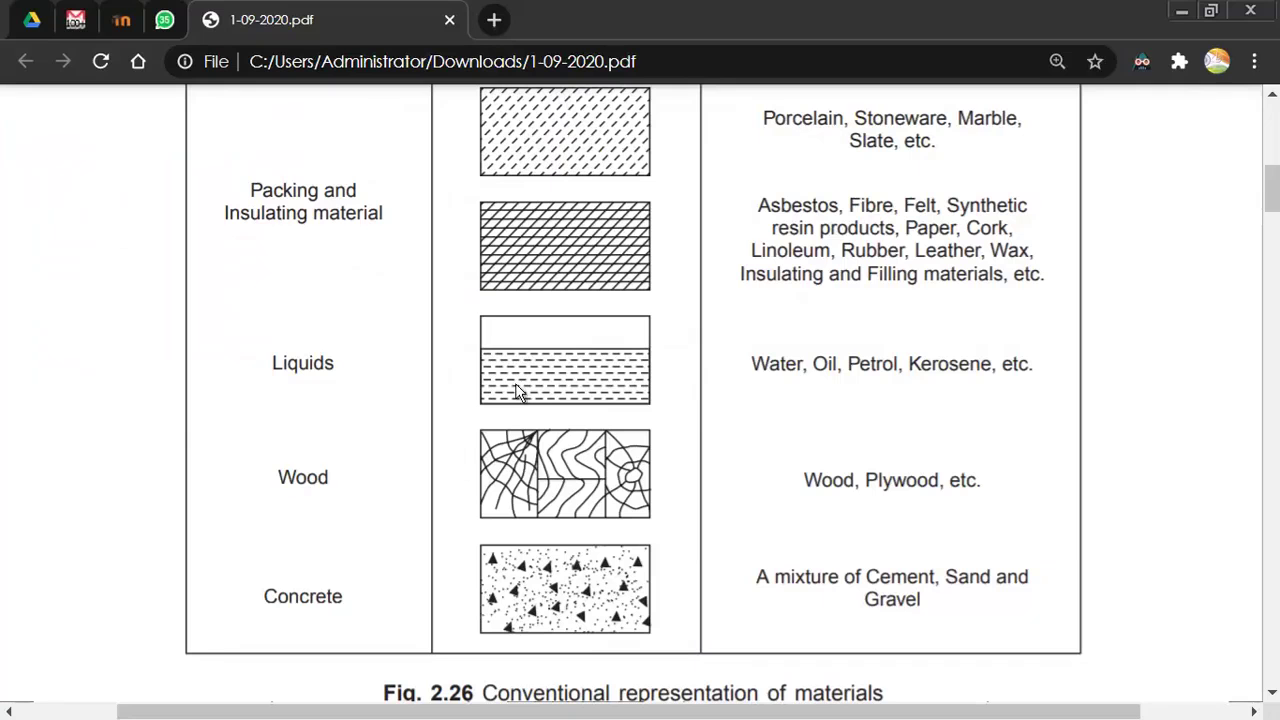
pyautogui.hotkey('alt', 'Tab')
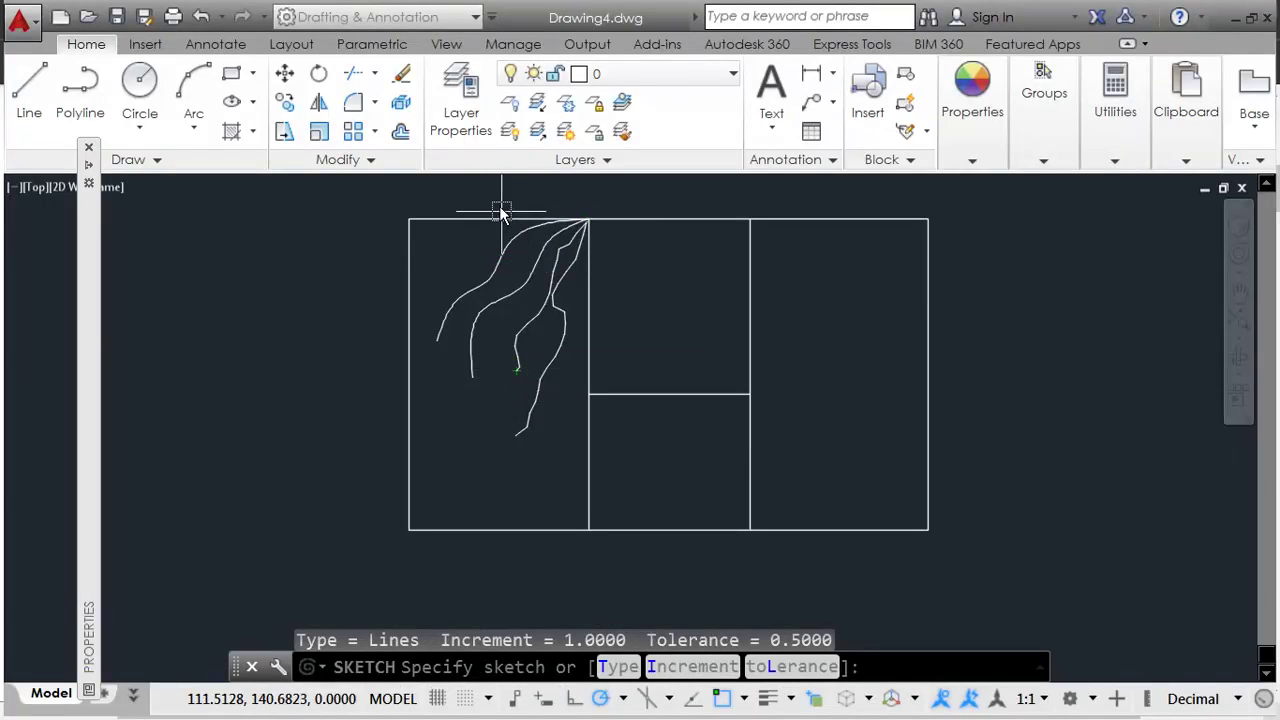
pyautogui.press('Escape')
pyautogui.press('Return')
pyautogui.scroll(4, 500, 212)
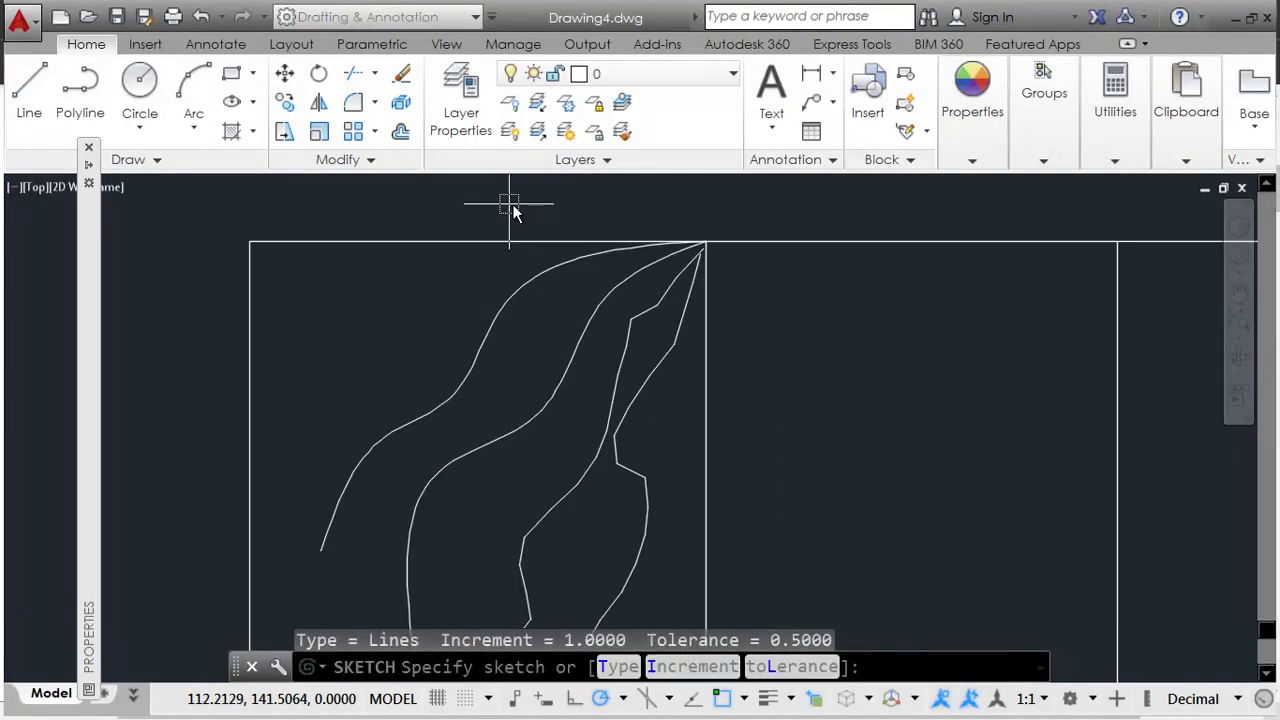
pyautogui.click(512, 258)
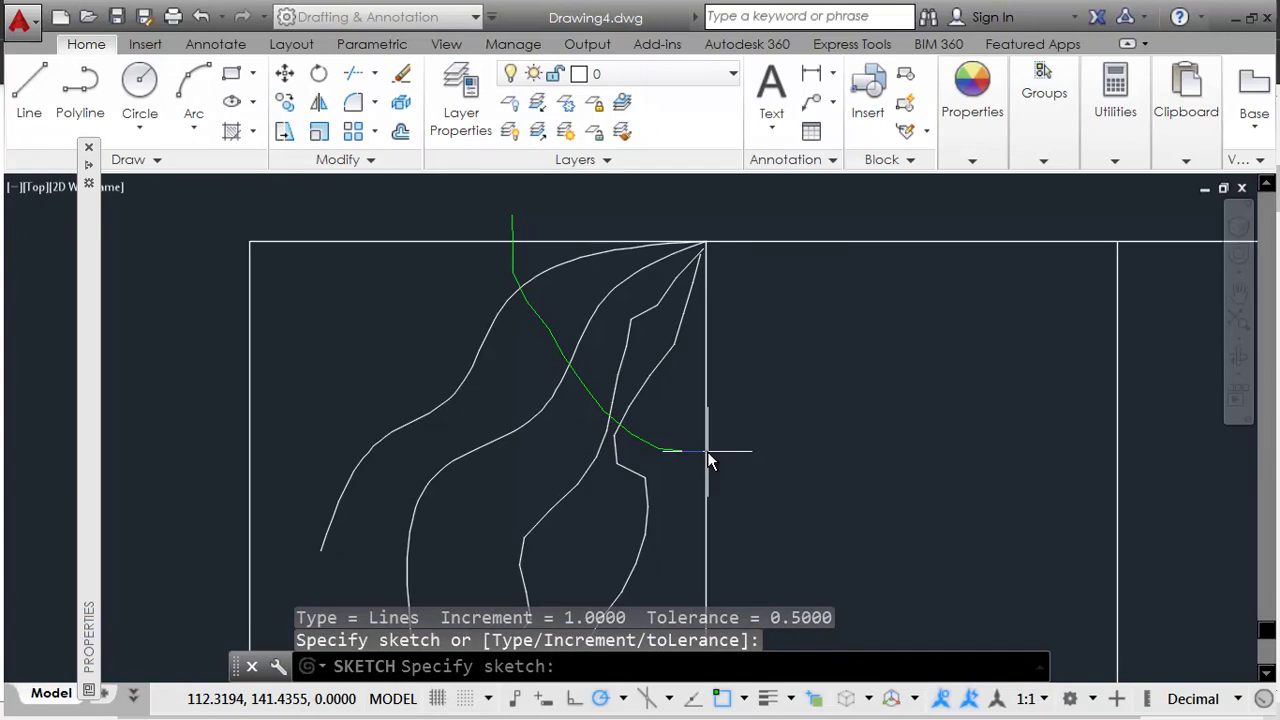
pyautogui.press('Return')
pyautogui.press('Return')
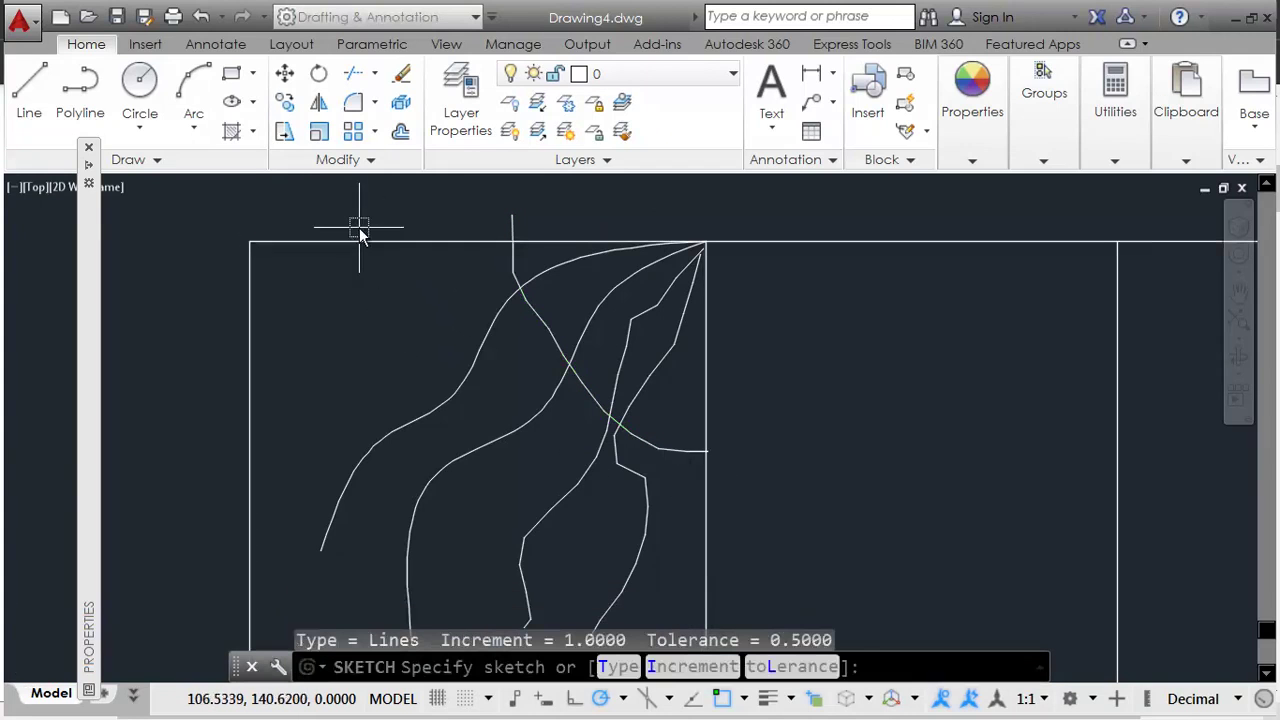
pyautogui.click(356, 258)
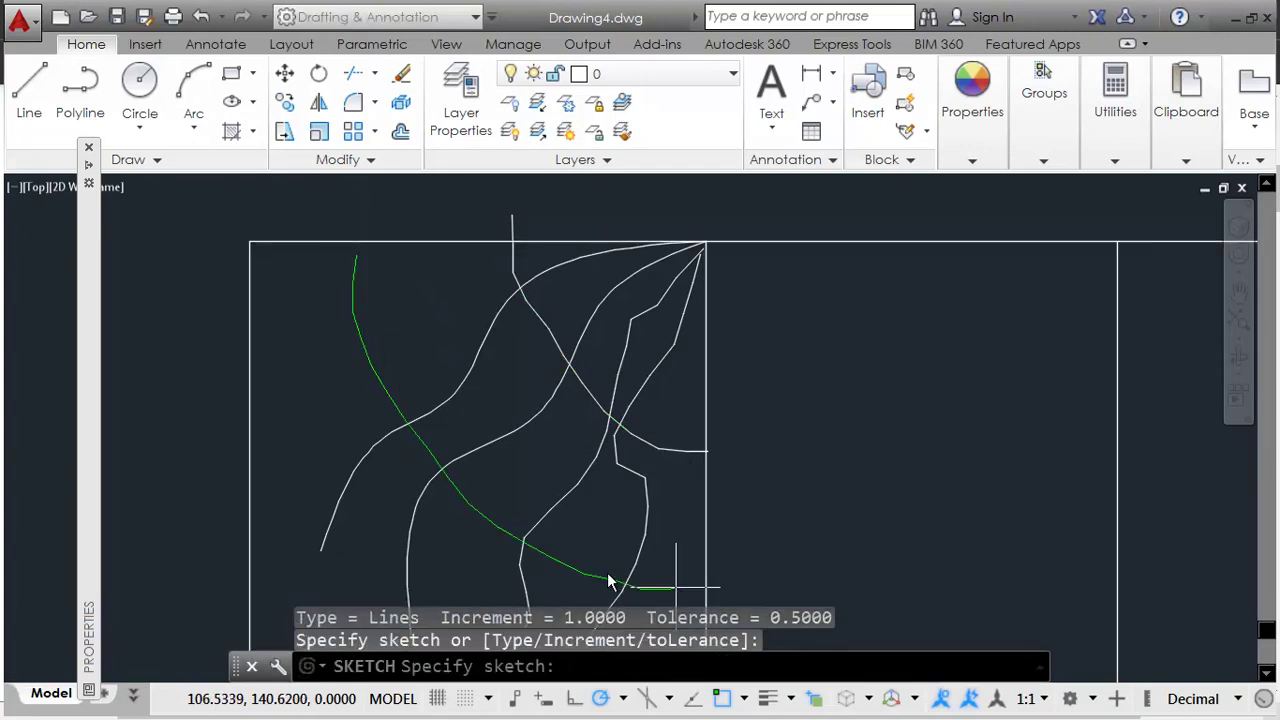
pyautogui.press('Return')
pyautogui.moveTo(600, 585); pyautogui.dragTo(583, 412, button='middle')
pyautogui.press('Return')
pyautogui.click(248, 244)
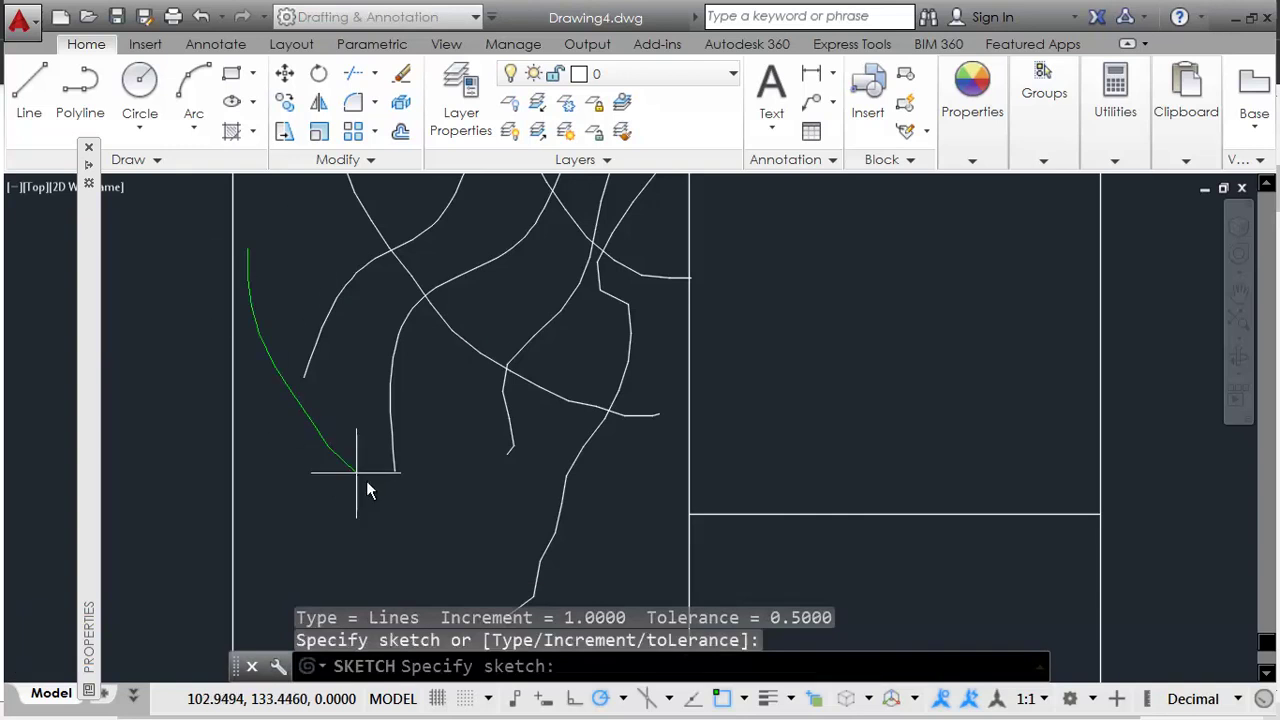
pyautogui.press('Return')
pyautogui.scroll(-5, 666, 494)
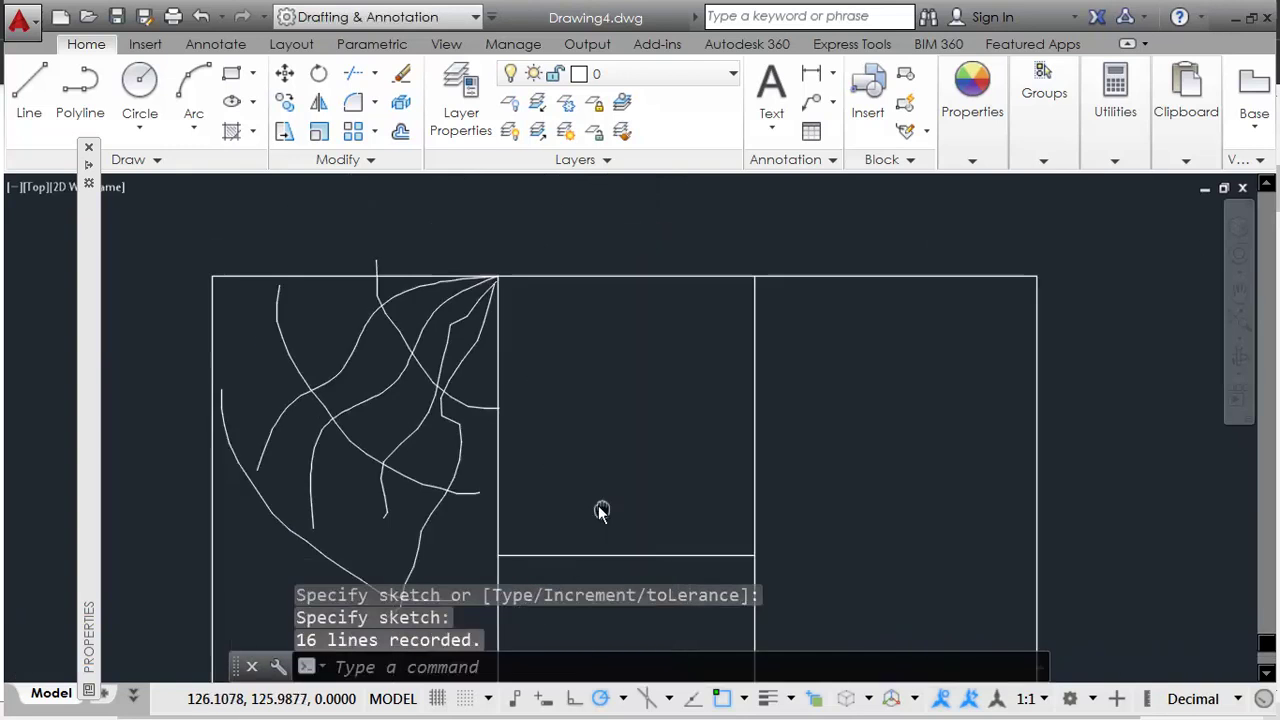
# Step: Compare the sketched grain with the PDF chart and pan to review the whole box
pyautogui.hotkey('alt', 'Tab')
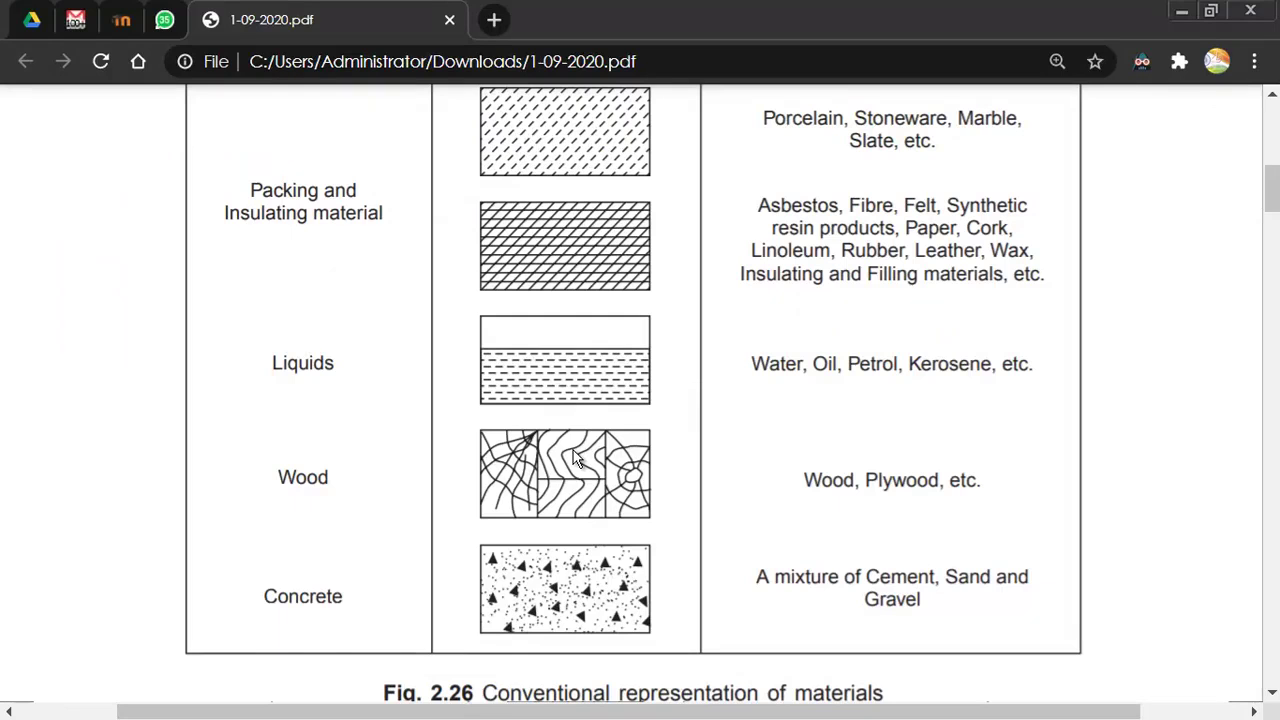
pyautogui.hotkey('alt', 'Tab')
pyautogui.hotkey('alt', 'Tab')
pyautogui.hotkey('alt', 'Tab')
pyautogui.scroll(4, 415, 365)
pyautogui.scroll(-2, 510, 381)
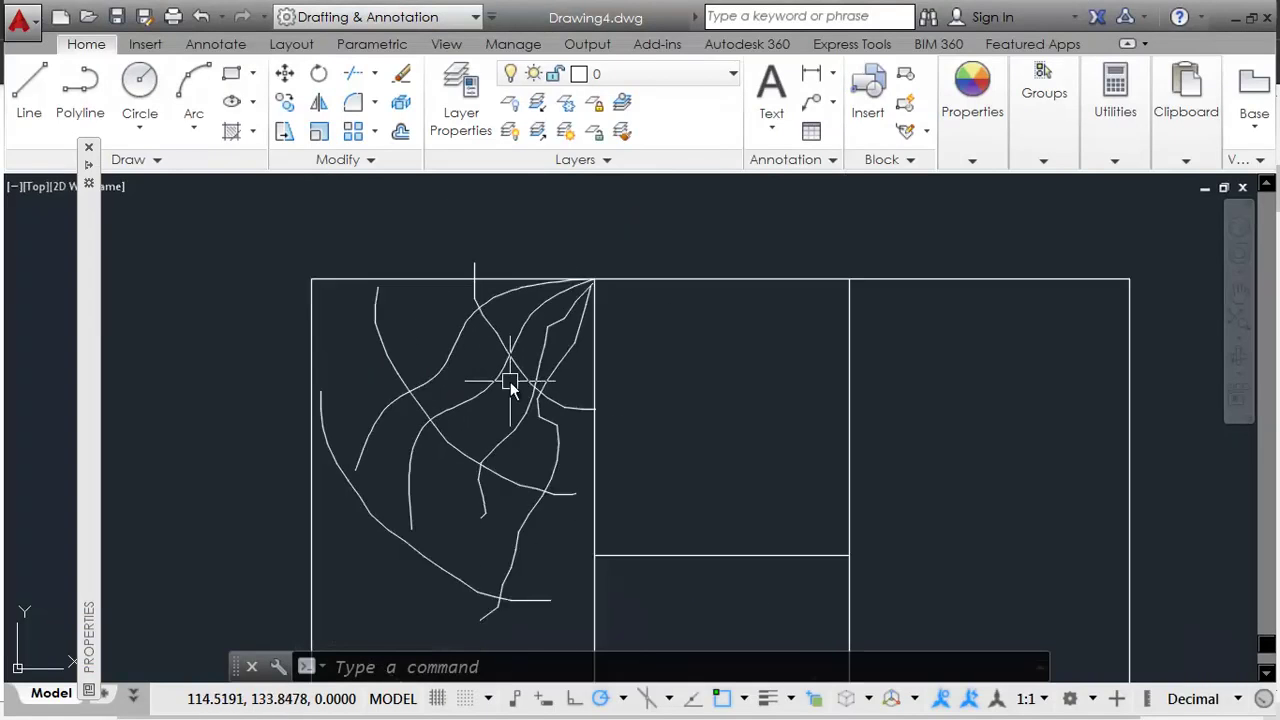
pyautogui.moveTo(700, 460); pyautogui.dragTo(634, 386, button='middle')
pyautogui.hotkey('alt', 'Tab')
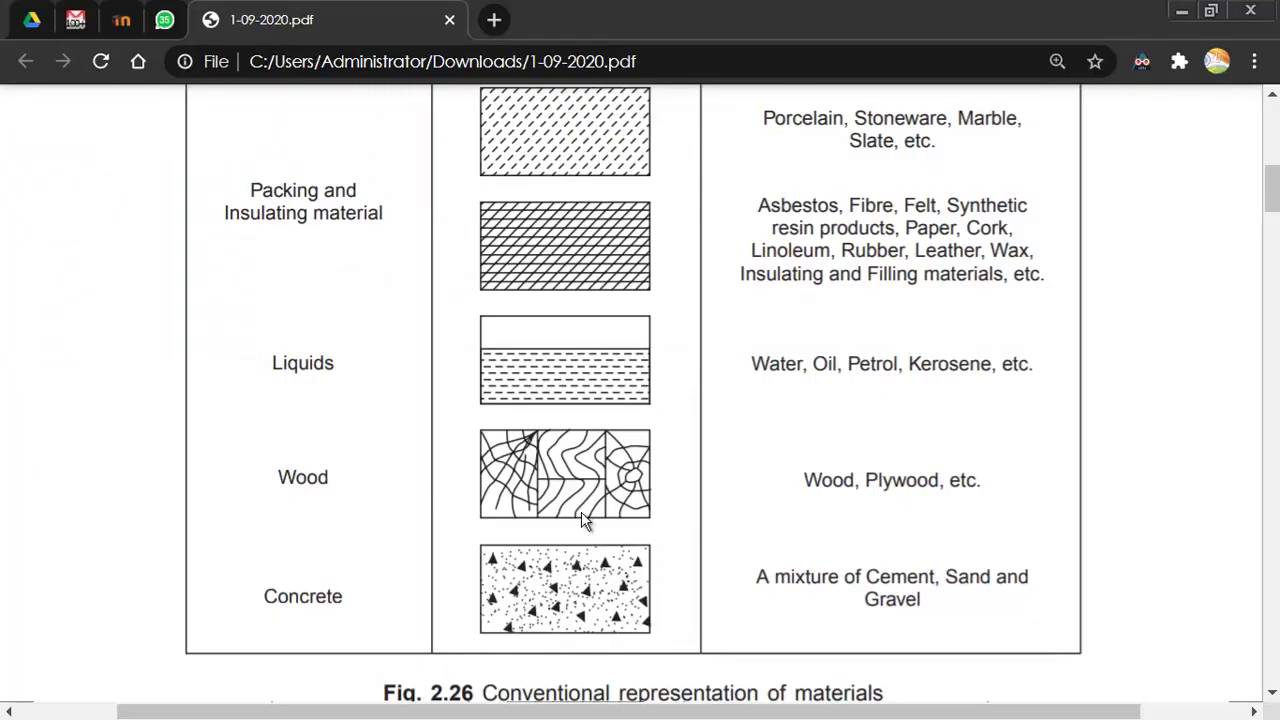
pyautogui.hotkey('alt', 'Tab')
pyautogui.scroll(-2, 581, 511)
pyautogui.moveTo(623, 546); pyautogui.dragTo(569, 286, button='middle')
pyautogui.scroll(-2, 595, 360)
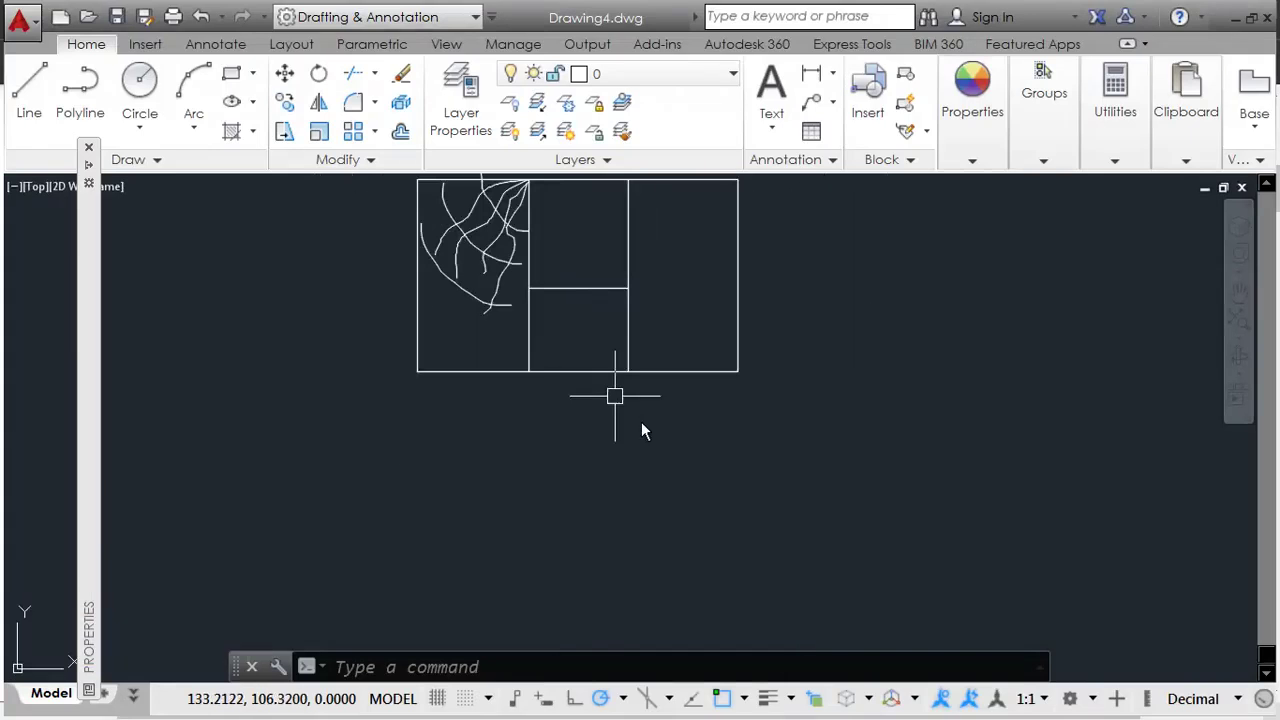
# Step: Copy the wood box's outer rectangle straight down with CO to make an empty box below it
pyautogui.moveTo(686, 513); pyautogui.dragTo(695, 582, button='middle')
pyautogui.click(711, 443)
pyautogui.scroll(-2, 738, 495)
pyautogui.moveTo(833, 432); pyautogui.dragTo(821, 488, button='middle')
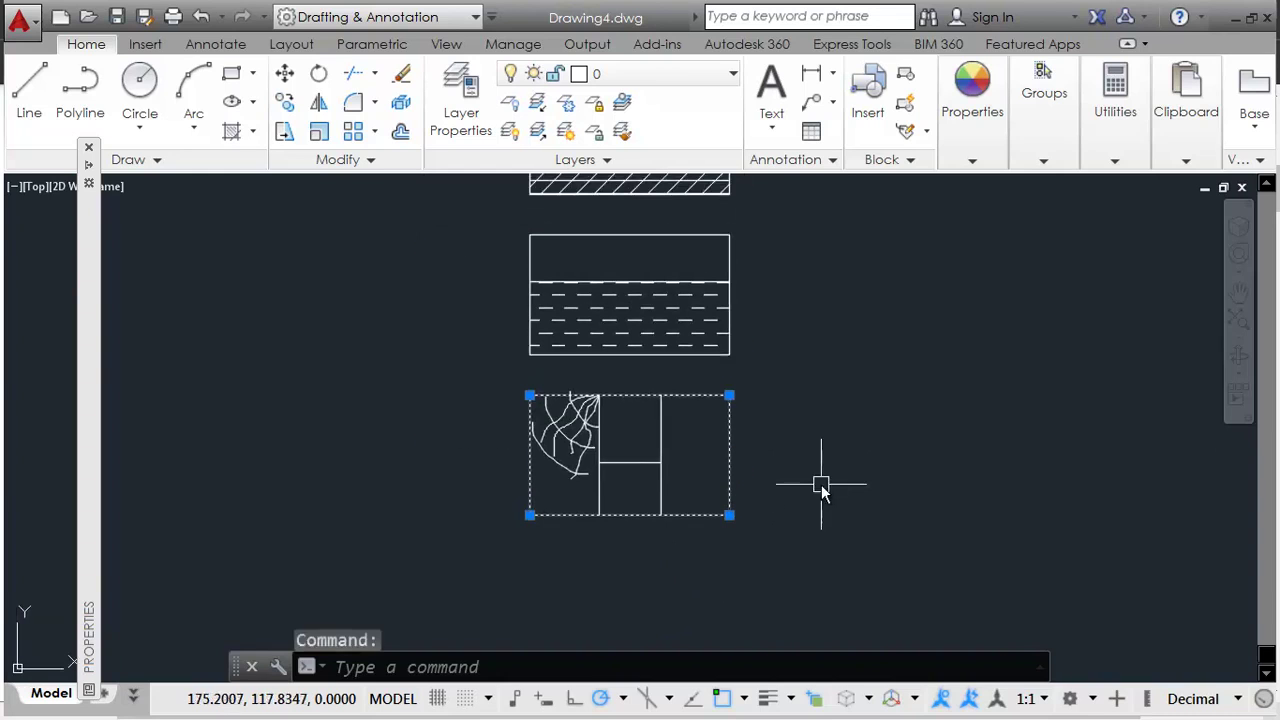
pyautogui.write('co')
pyautogui.press('Return')
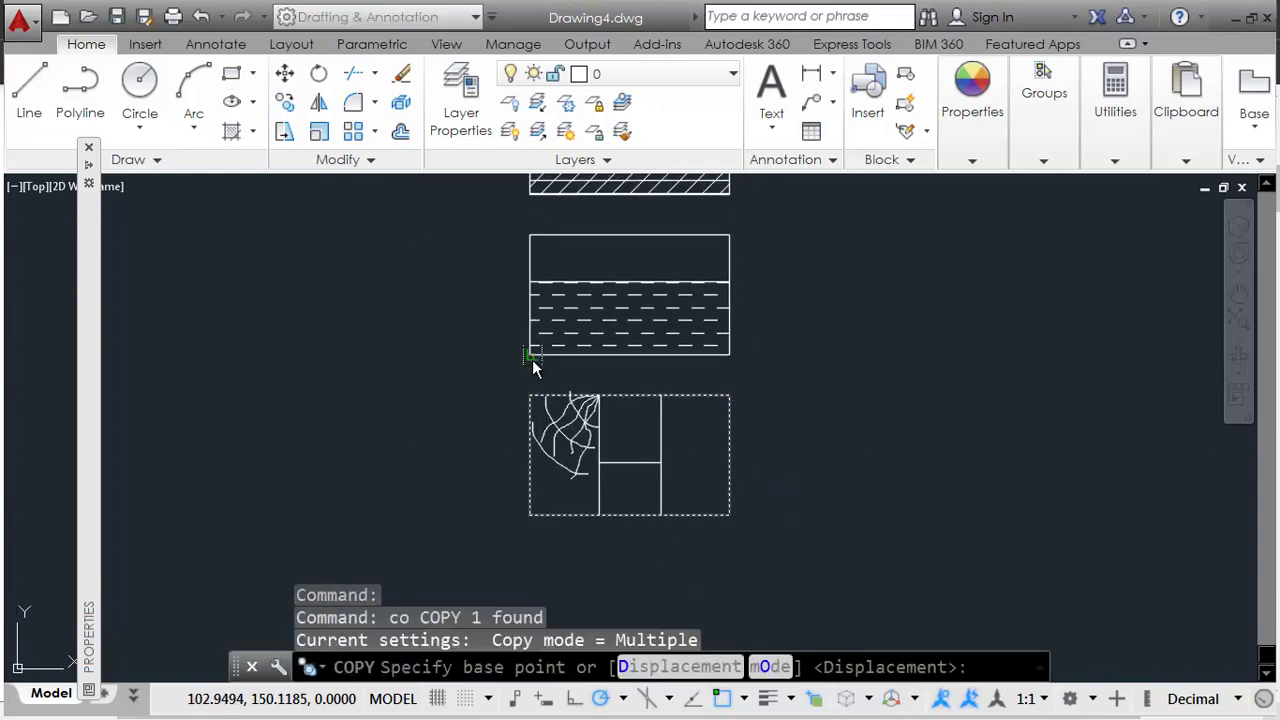
pyautogui.click(530, 360)
pyautogui.click(534, 508)
pyautogui.press('Return')
pyautogui.moveTo(624, 571); pyautogui.dragTo(597, 398, button='middle')
pyautogui.scroll(4, 597, 398)
pyautogui.hotkey('alt', 'Tab')
pyautogui.hotkey('alt', 'Tab')
pyautogui.write('h')
pyautogui.press('Return')
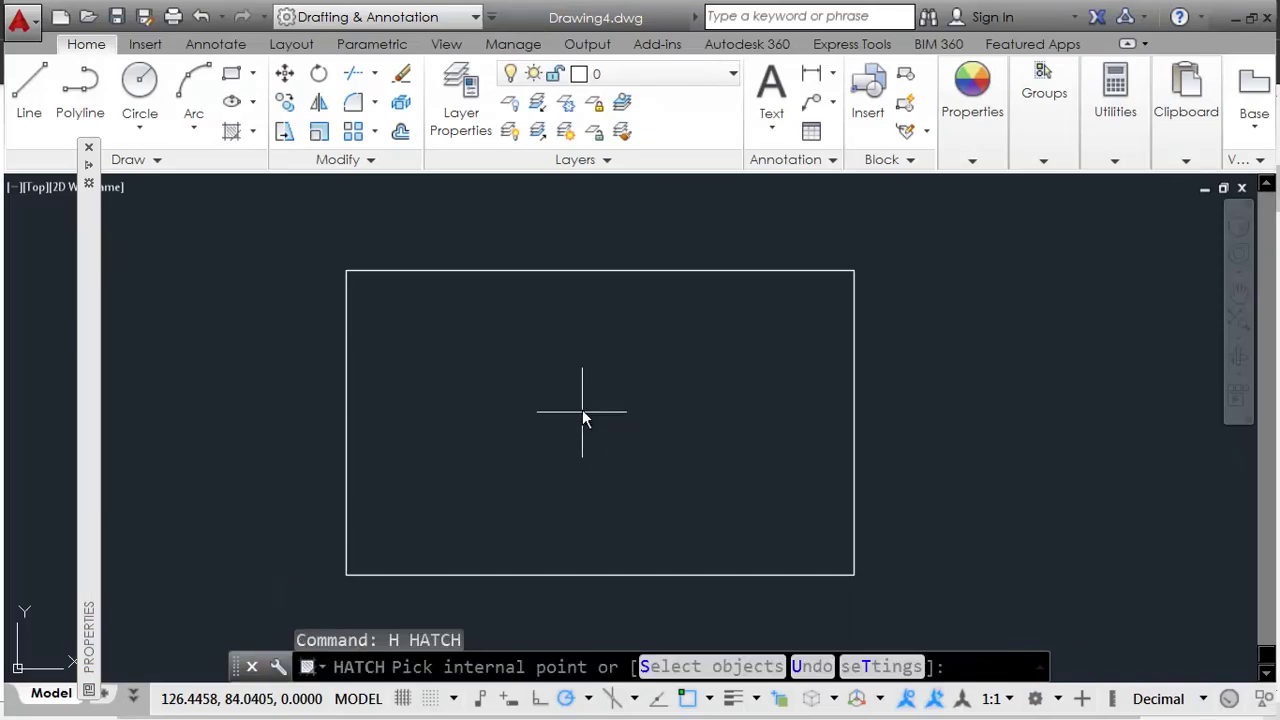
# Step: Hatch the inside of the lower rectangle with the AR-CONC pattern at scale 0.1
pyautogui.click(578, 412)
pyautogui.click(145, 122)
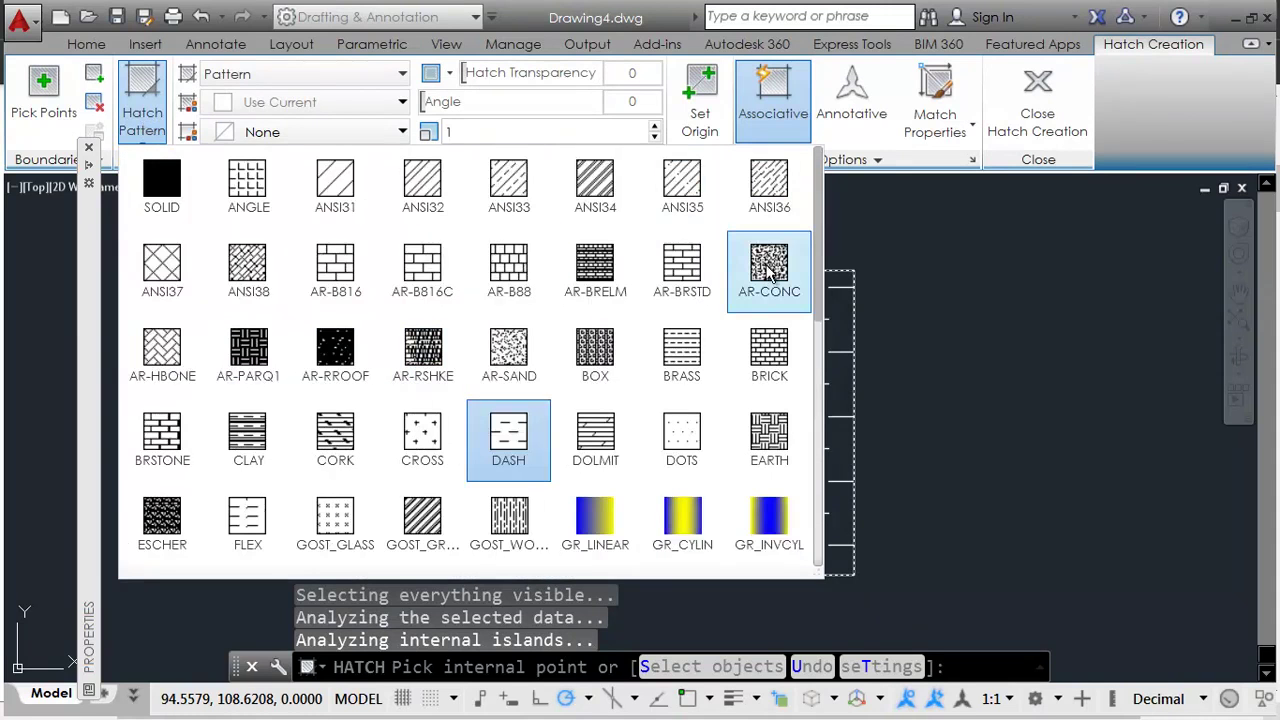
pyautogui.press('Escape')
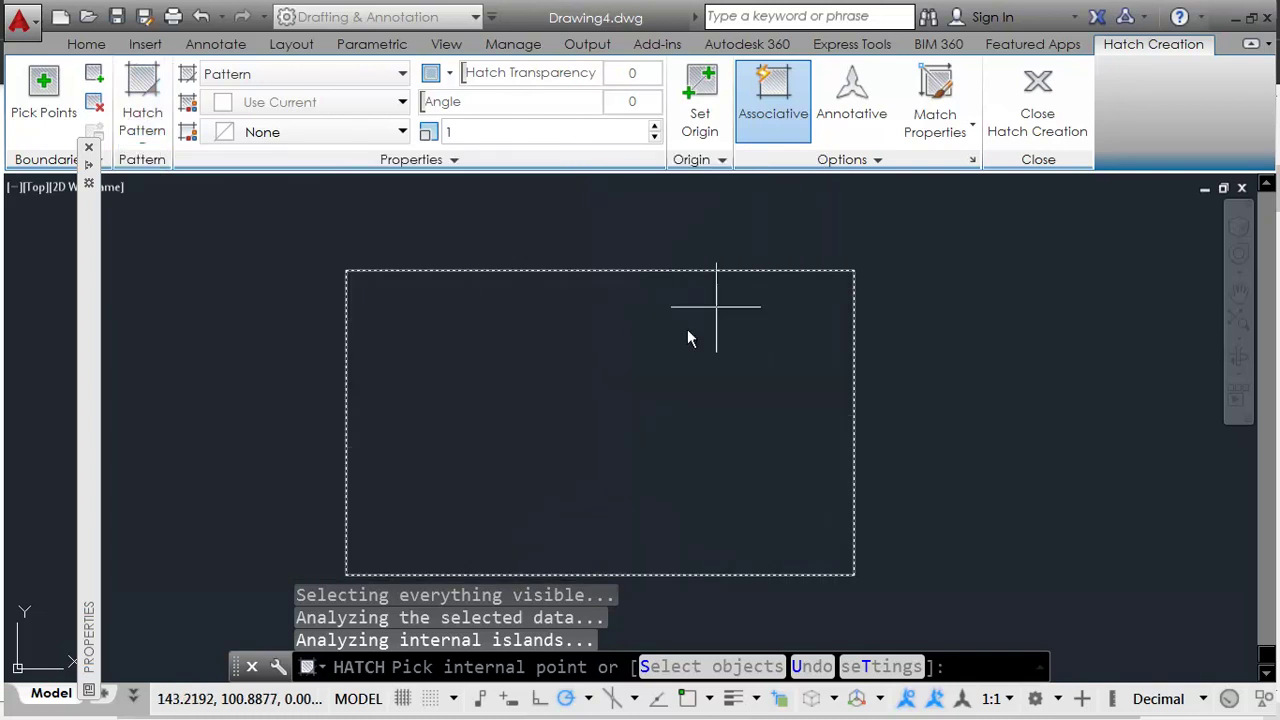
pyautogui.press('Escape')
pyautogui.press('Escape')
pyautogui.press('Escape')
pyautogui.moveTo(472, 428); pyautogui.dragTo(527, 439, button='middle')
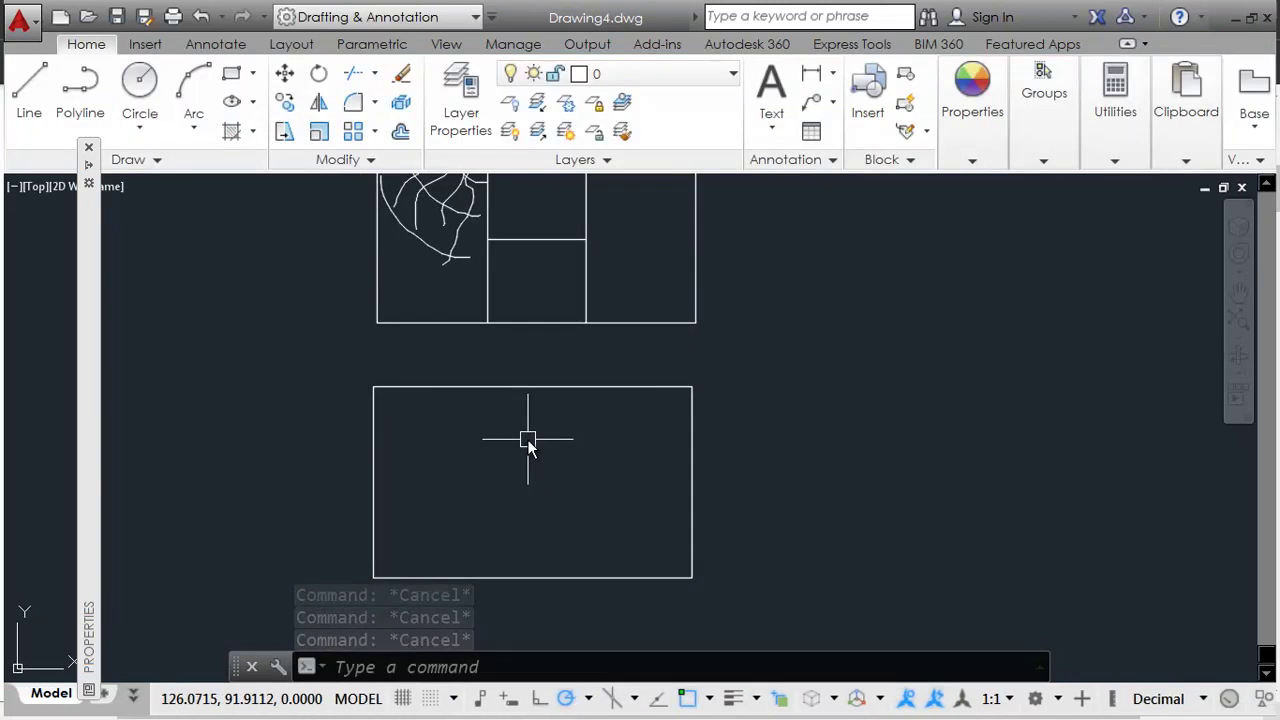
pyautogui.write('h')
pyautogui.press('Return')
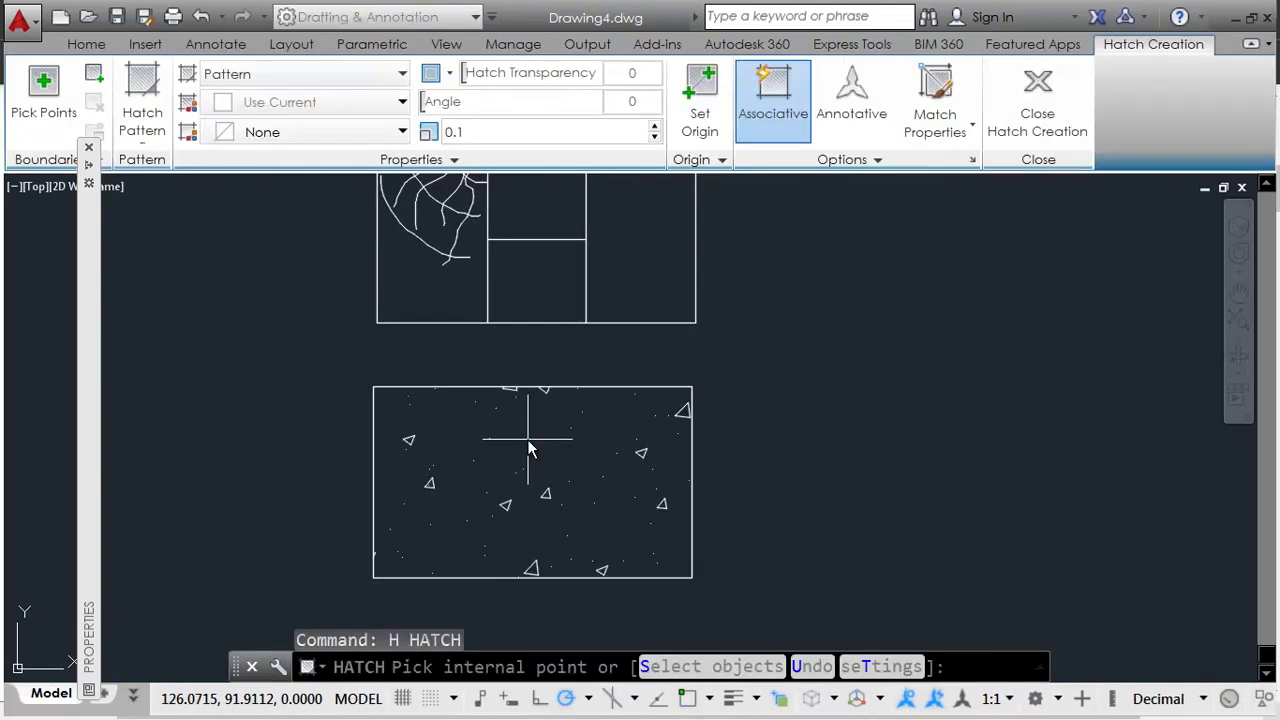
pyautogui.click(543, 460)
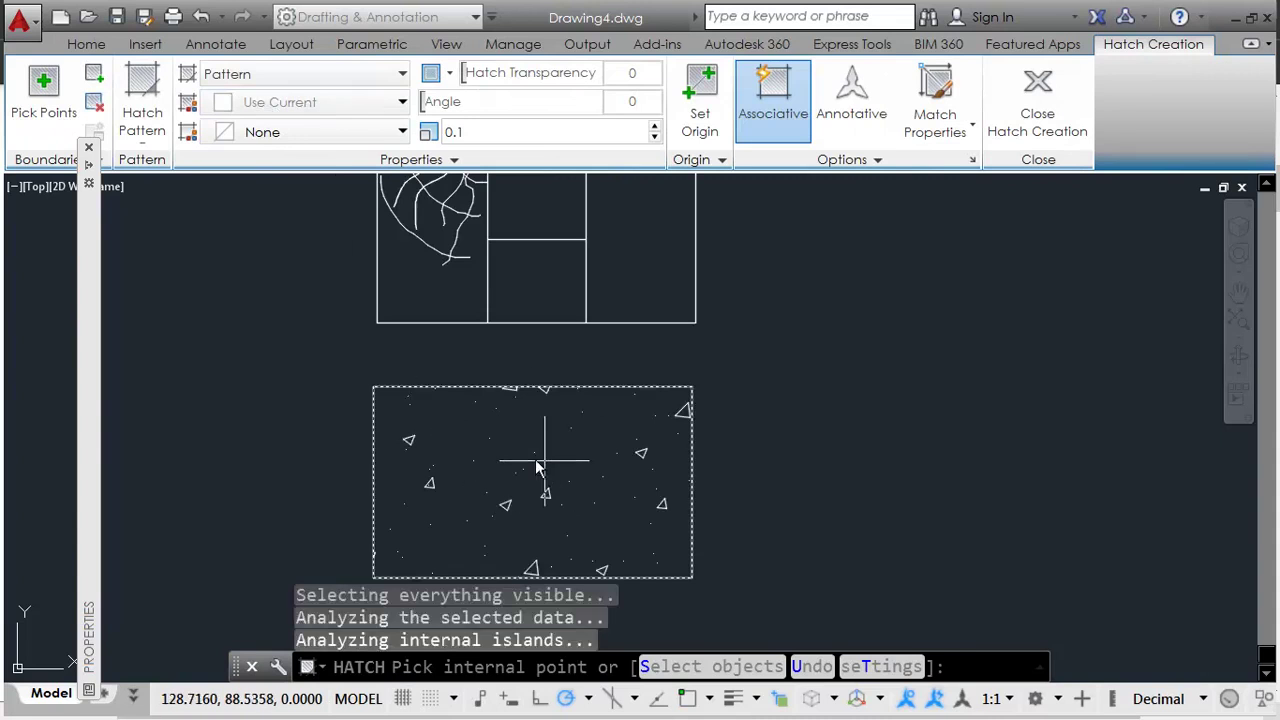
pyautogui.click(141, 118)
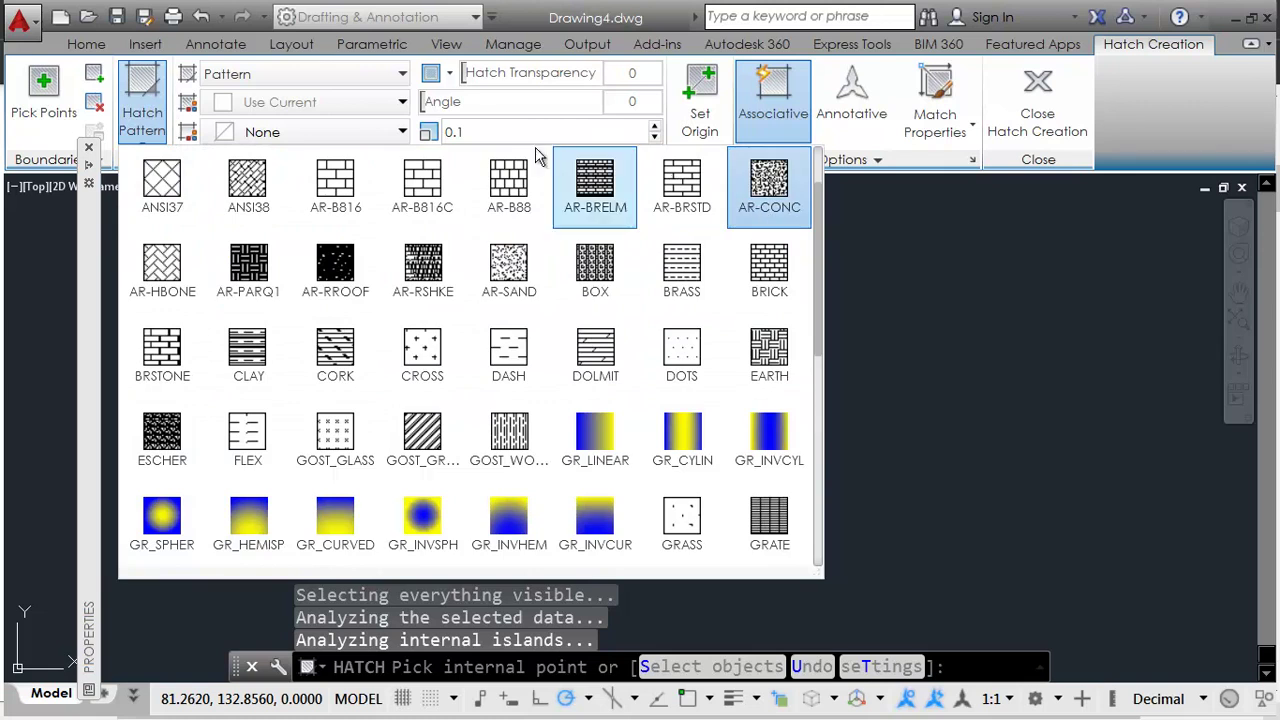
pyautogui.click(520, 133)
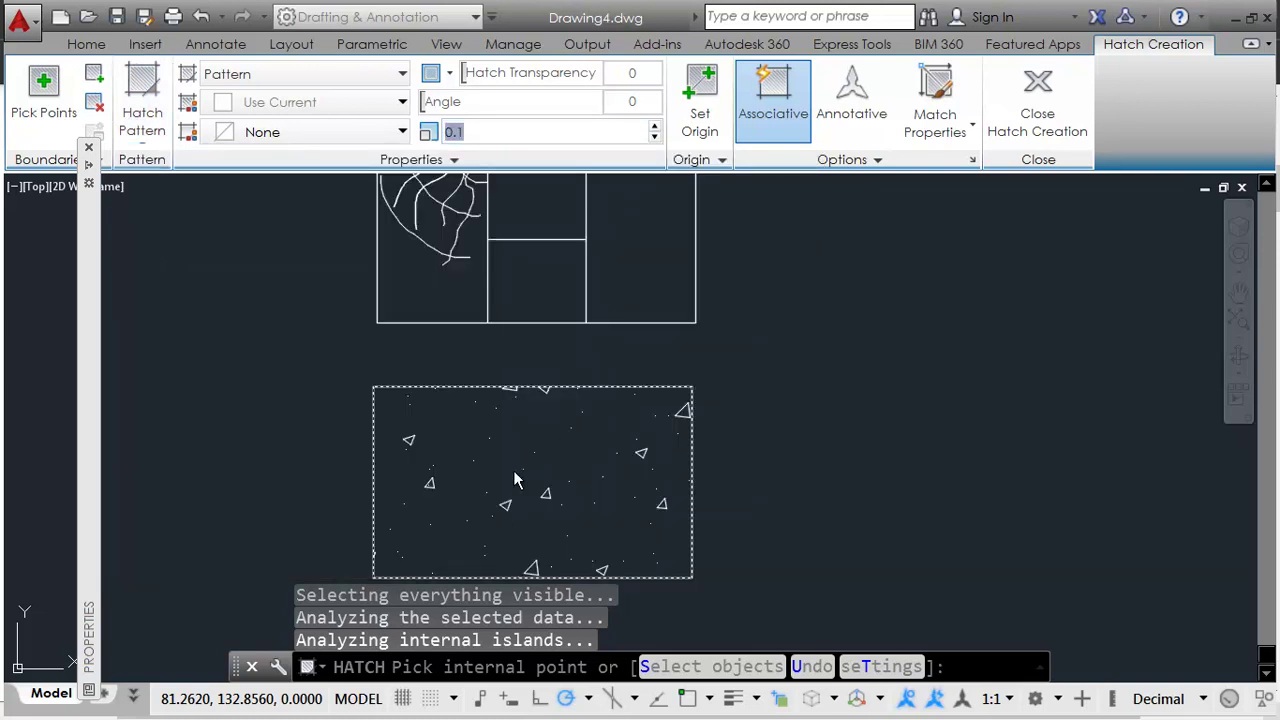
pyautogui.click(784, 429)
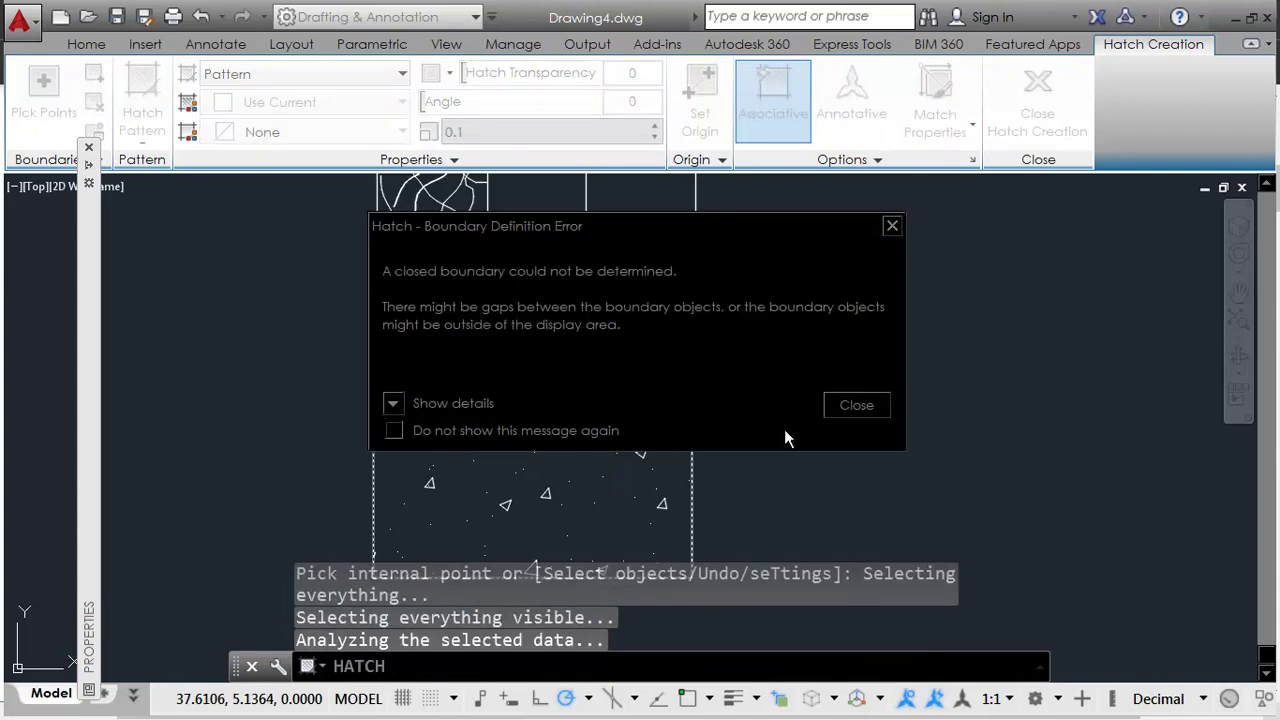
pyautogui.click(858, 405)
# Step: Exit the hatch command and zoom to the ANSI31 and ANSI37 swatches at the column's top
pyautogui.press('Escape')
pyautogui.press('Escape')
pyautogui.press('Escape')
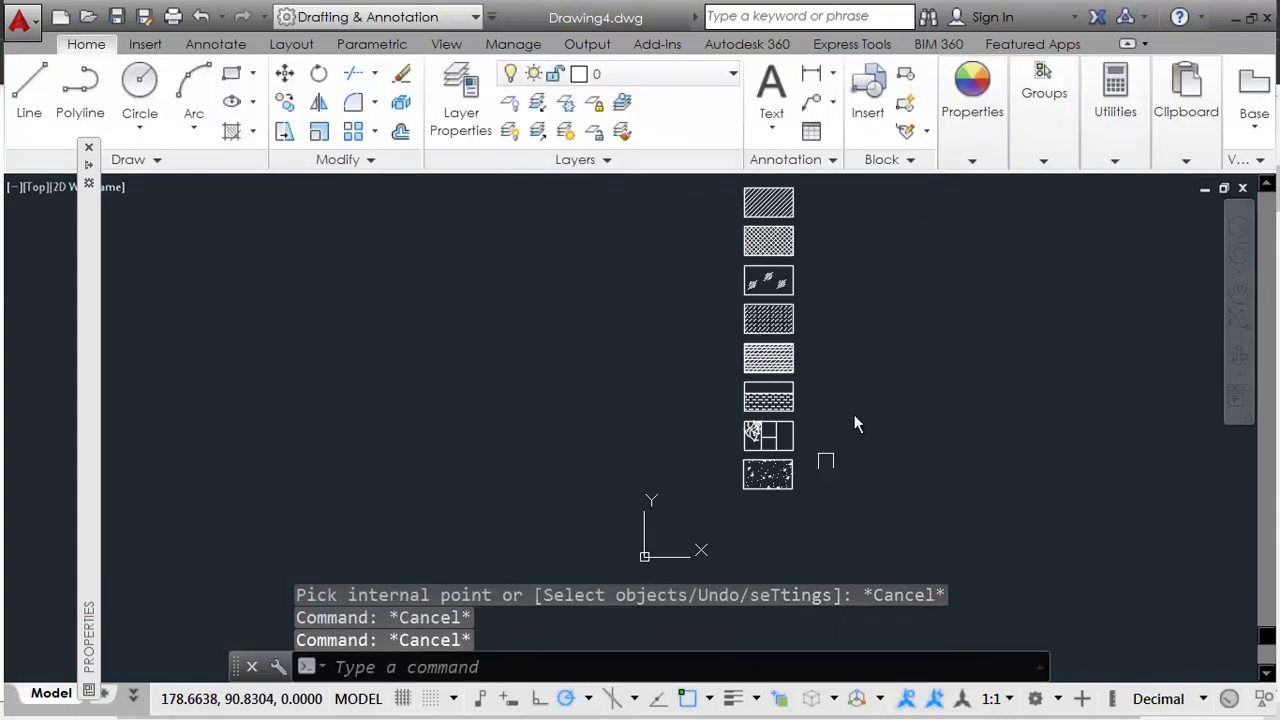
pyautogui.scroll(4, 760, 290)
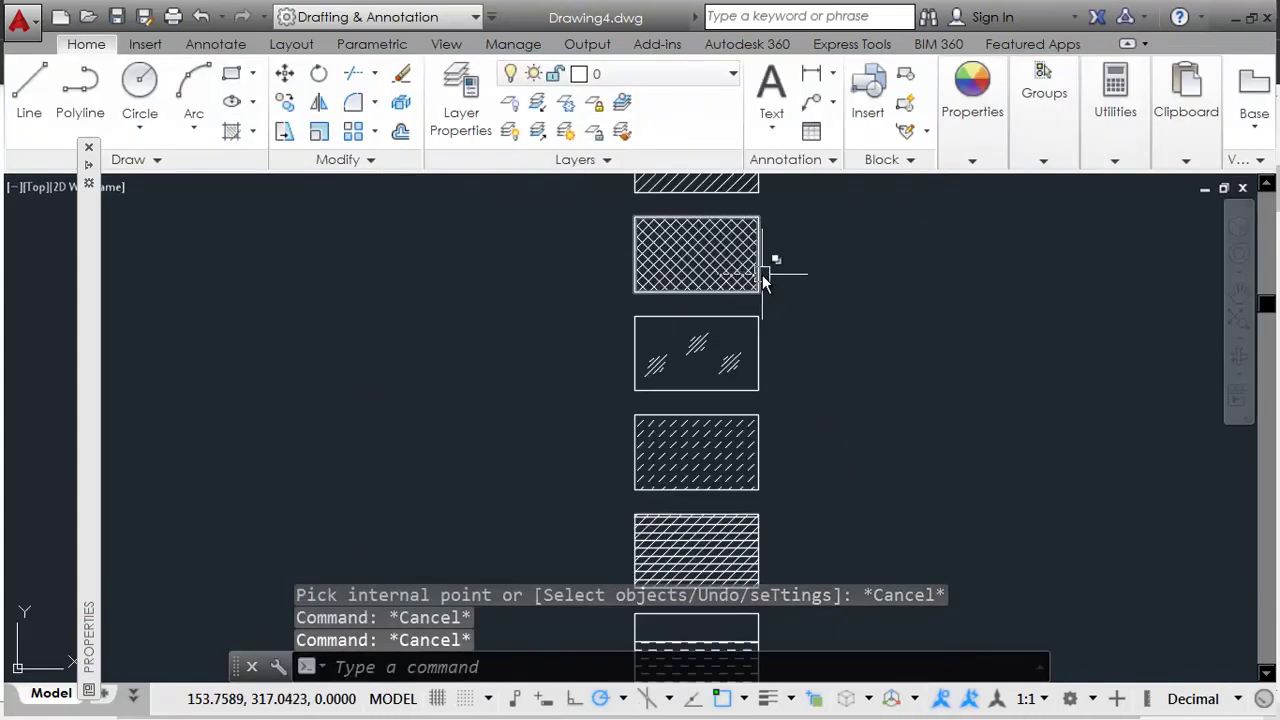
pyautogui.moveTo(742, 428); pyautogui.dragTo(735, 590, button='middle')
pyautogui.scroll(2, 591, 403)
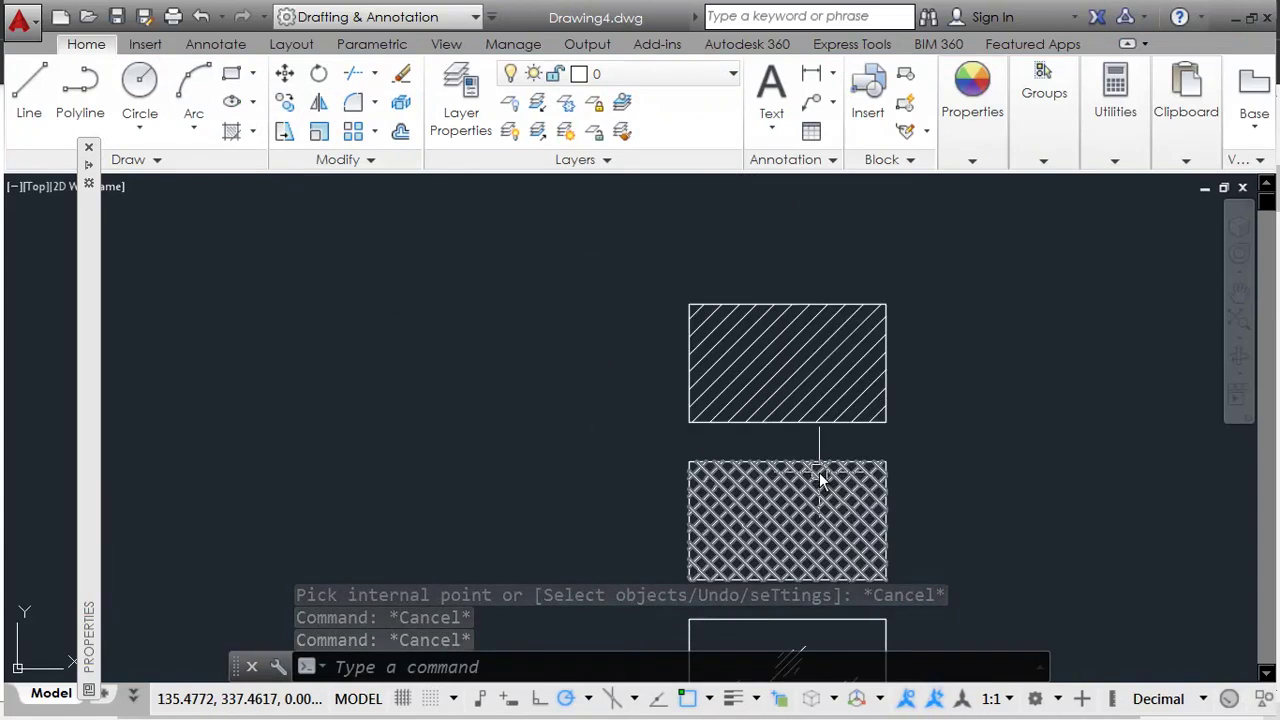
pyautogui.moveTo(817, 480); pyautogui.dragTo(772, 452, button='middle')
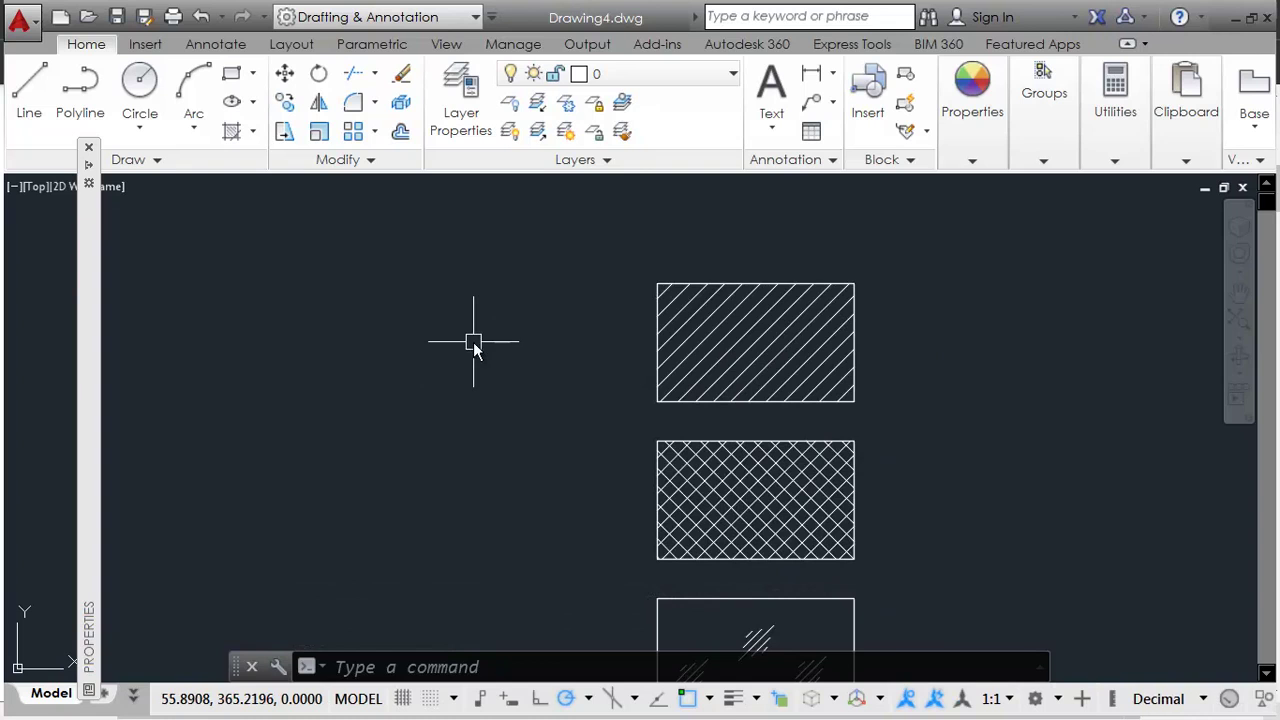
pyautogui.moveTo(543, 391); pyautogui.dragTo(549, 425, button='middle')
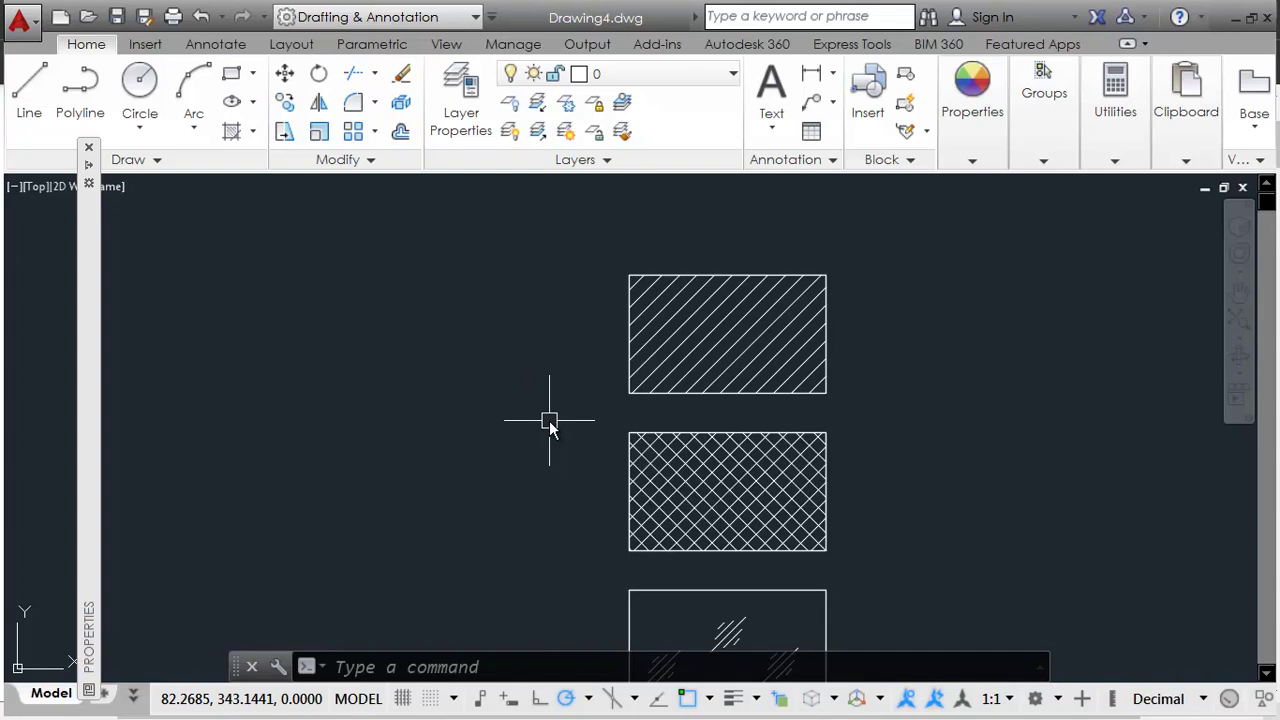
# Step: Create a multiline text box left of the top swatch and paste 'Metals' from the PDF
pyautogui.write('t')
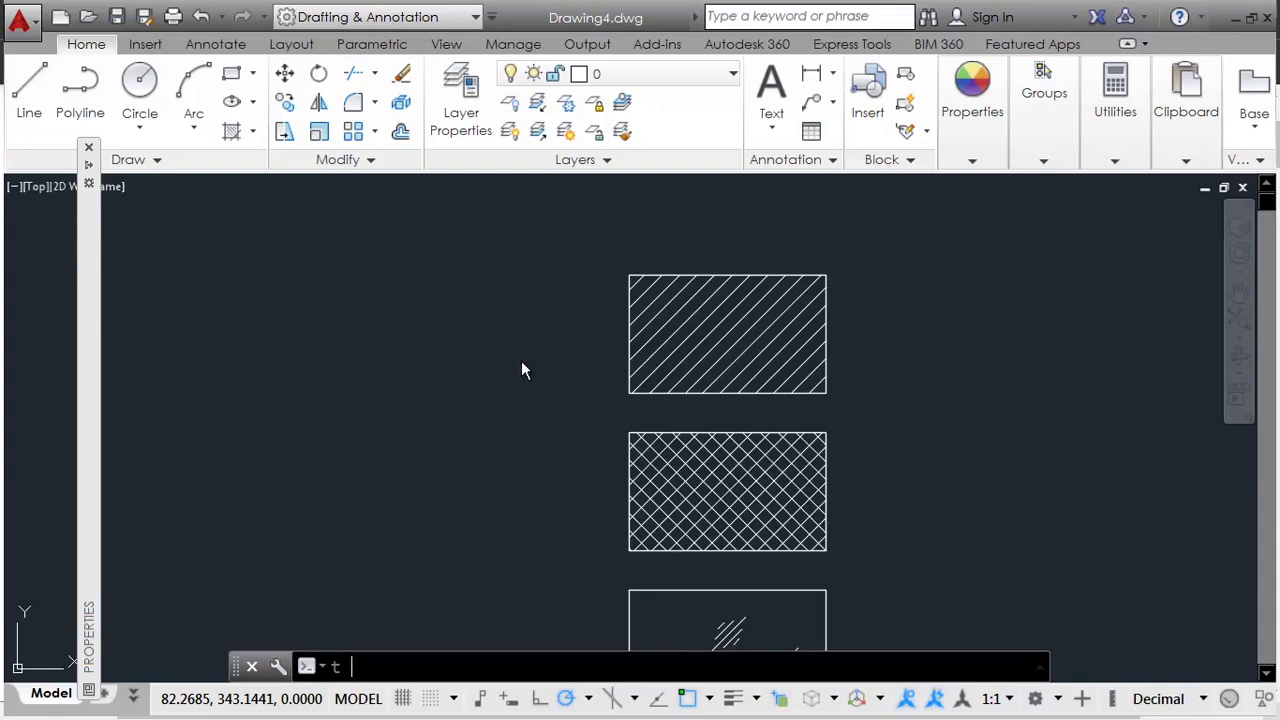
pyautogui.press('Return')
pyautogui.scroll(2, 470, 345)
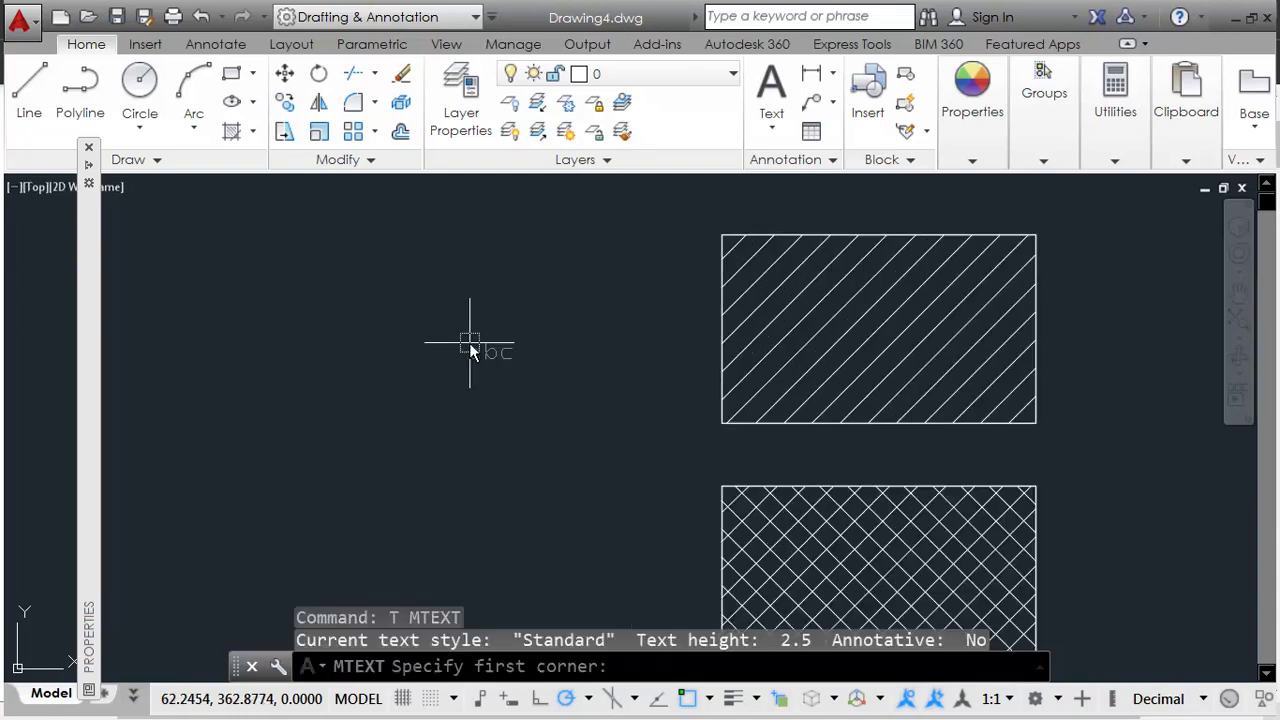
pyautogui.click(407, 294)
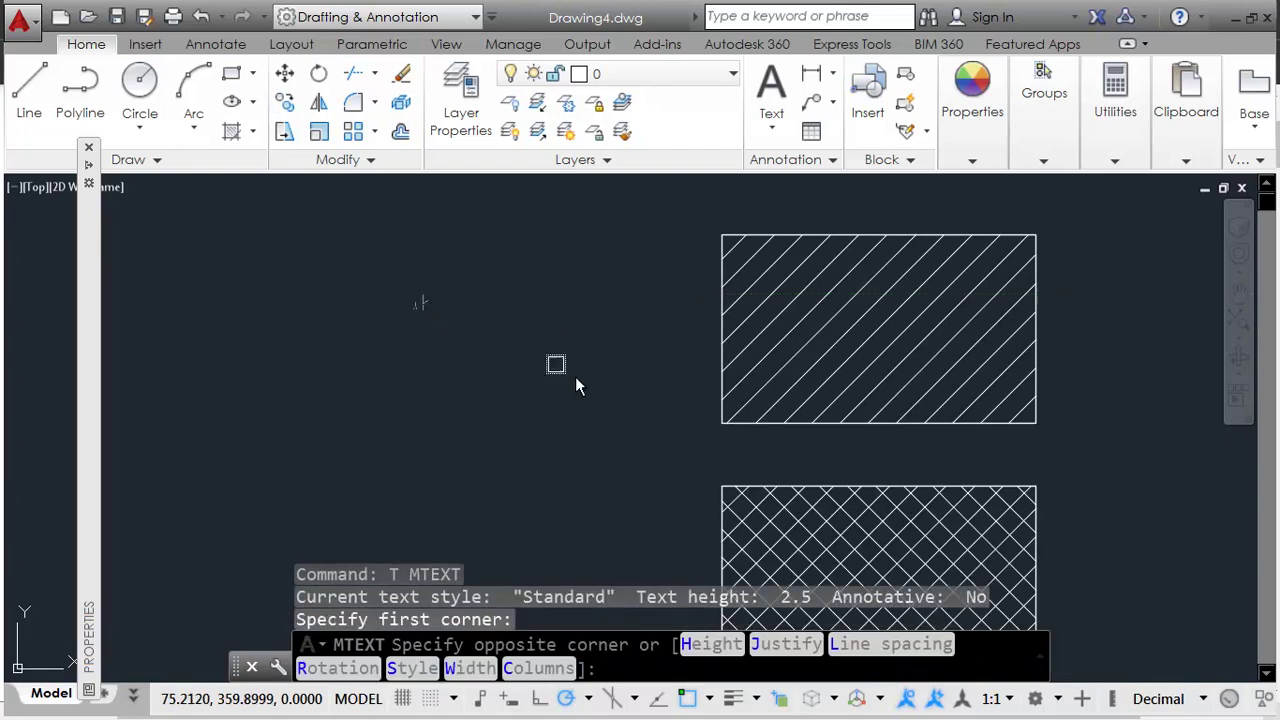
pyautogui.click(668, 386)
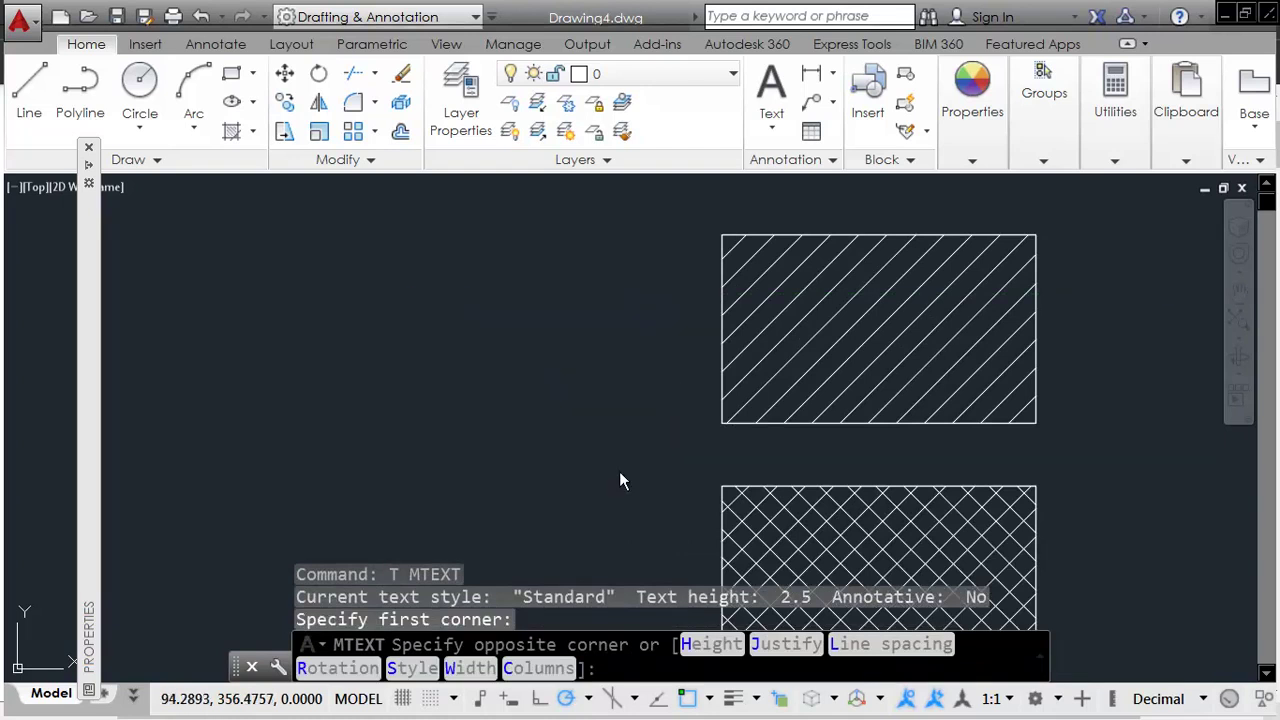
pyautogui.hotkey('alt', 'Tab')
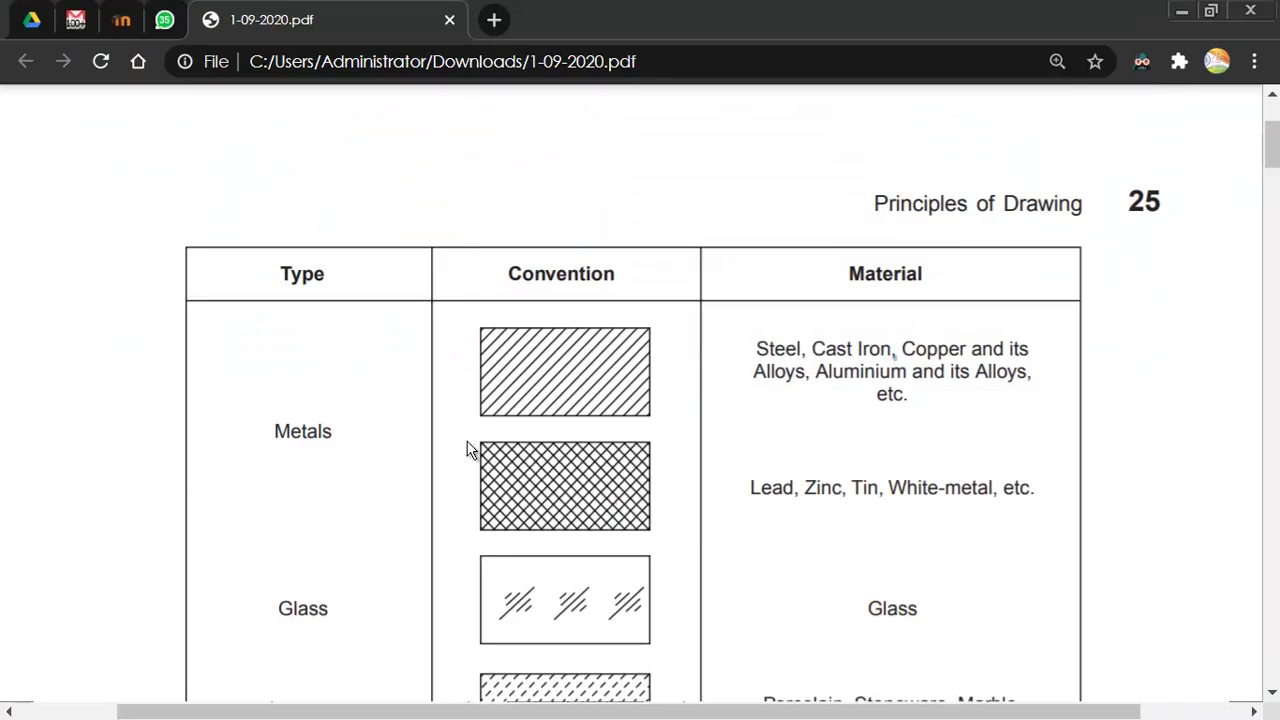
pyautogui.hotkey('alt', 'Tab')
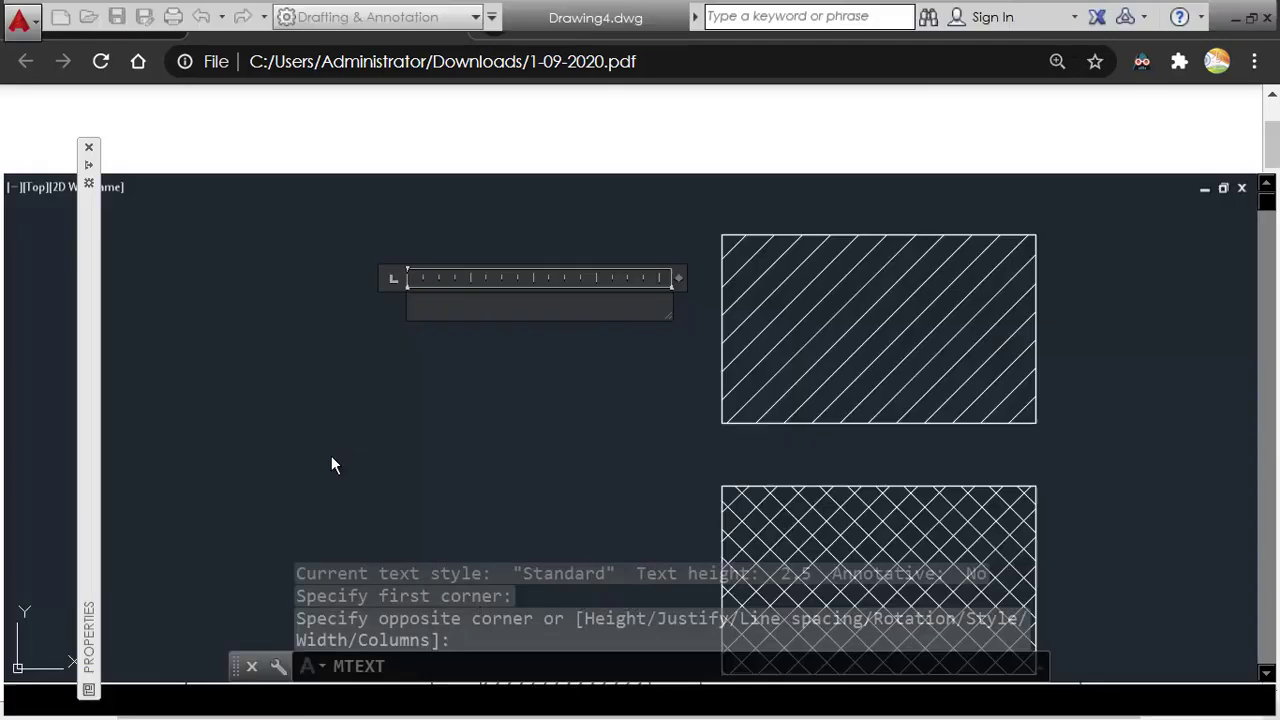
pyautogui.write('Metals')
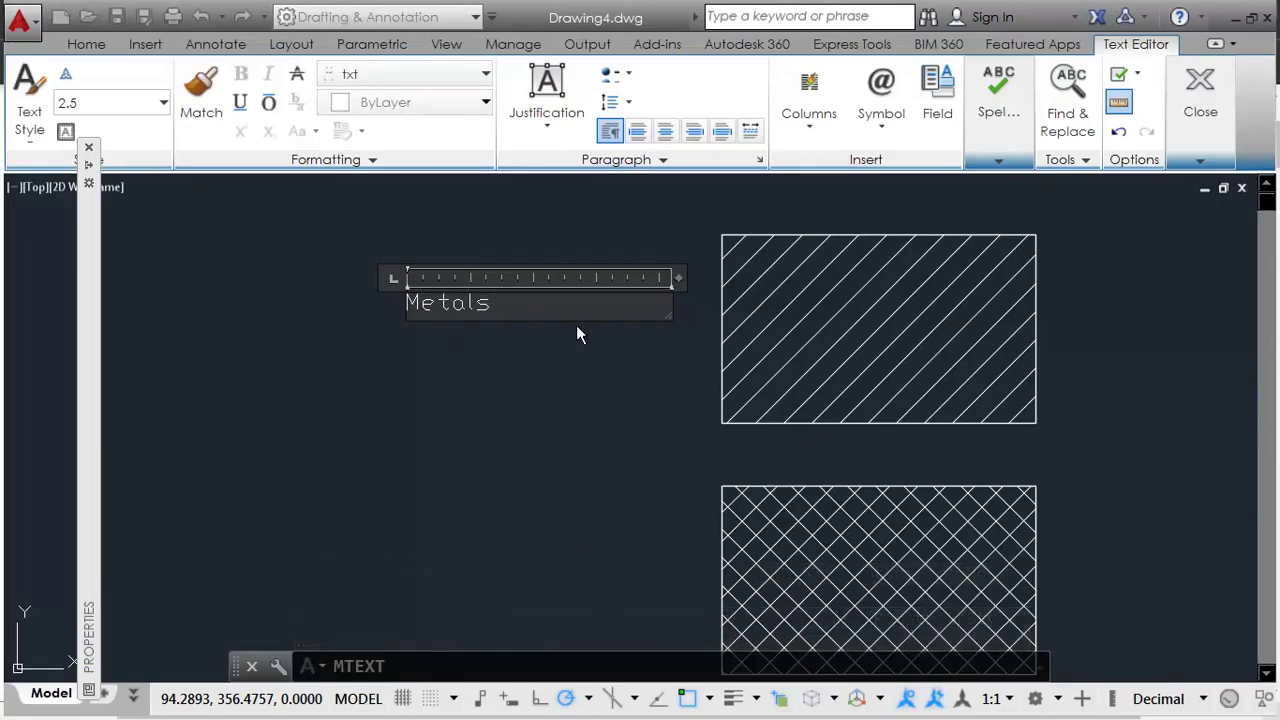
pyautogui.click(577, 325)
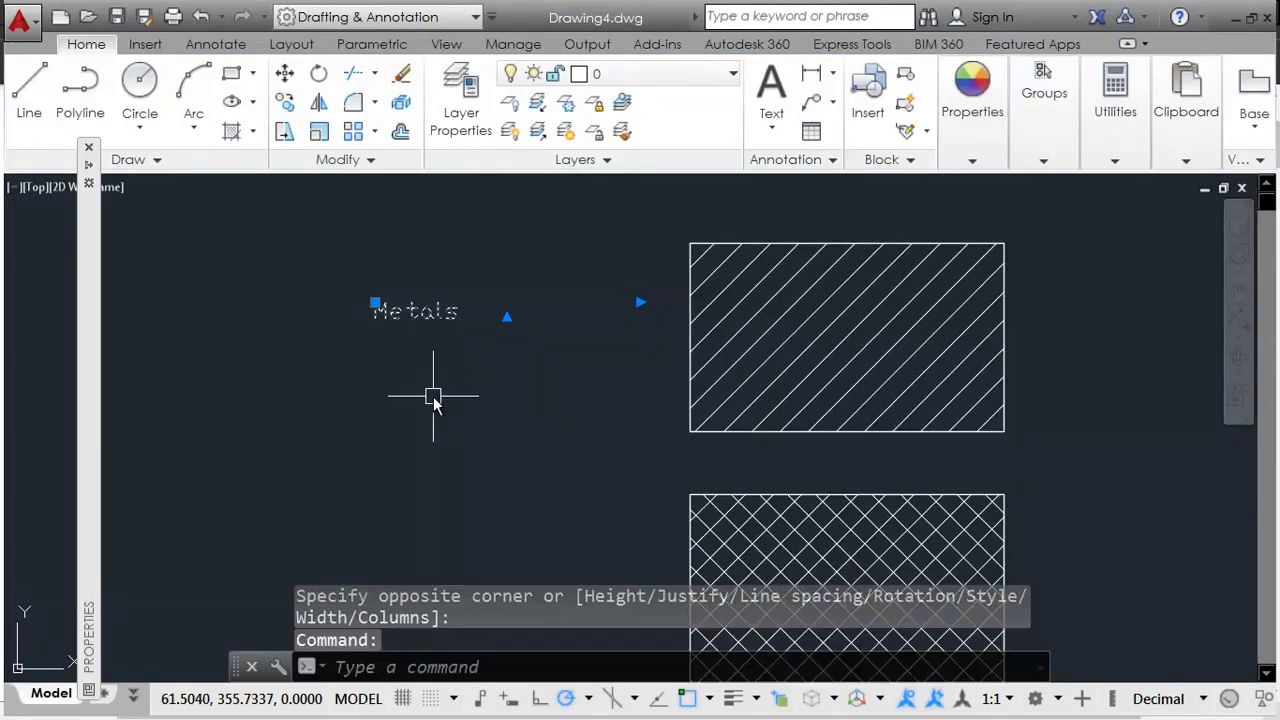
# Step: Move the Metals label slightly down so it lines up beside the ANSI31 swatch
pyautogui.moveTo(538, 352); pyautogui.dragTo(480, 378, button='middle')
pyautogui.write('m')
pyautogui.press('Return')
pyautogui.click(429, 387)
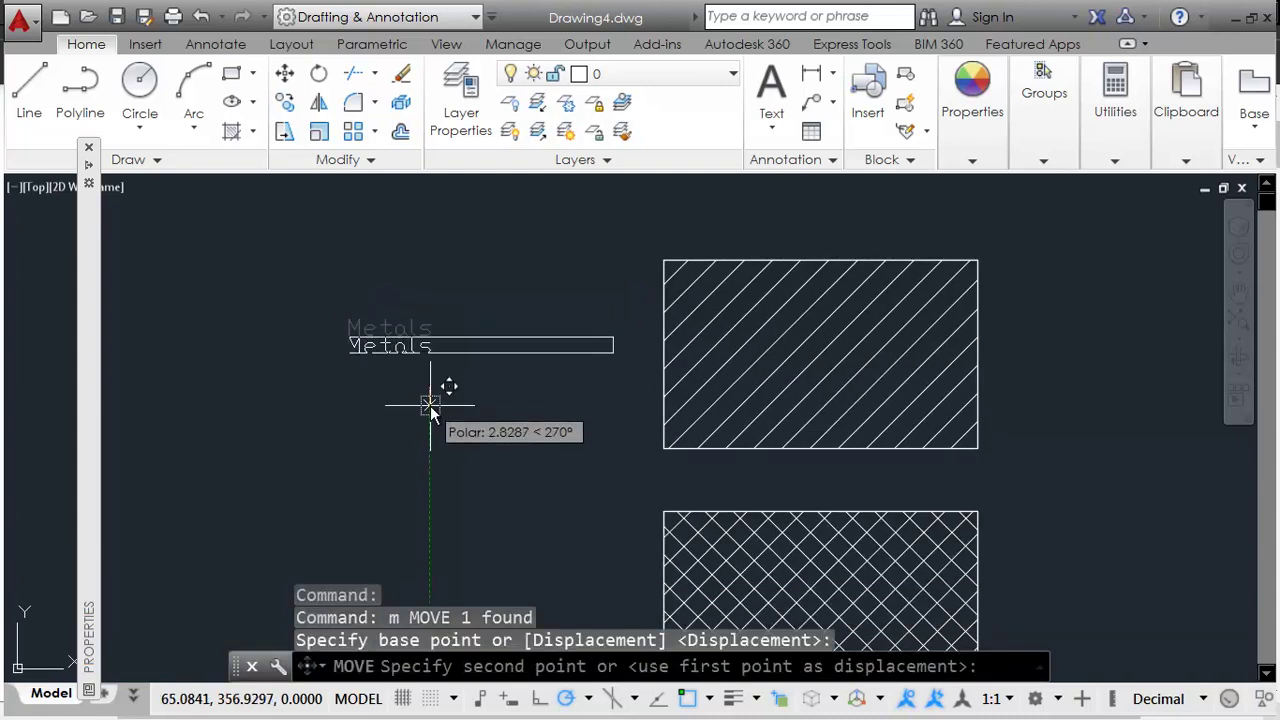
pyautogui.click(430, 408)
pyautogui.scroll(2, 283, 354)
pyautogui.scroll(2, 486, 357)
pyautogui.scroll(4, 634, 346)
pyautogui.scroll(-1, 648, 420)
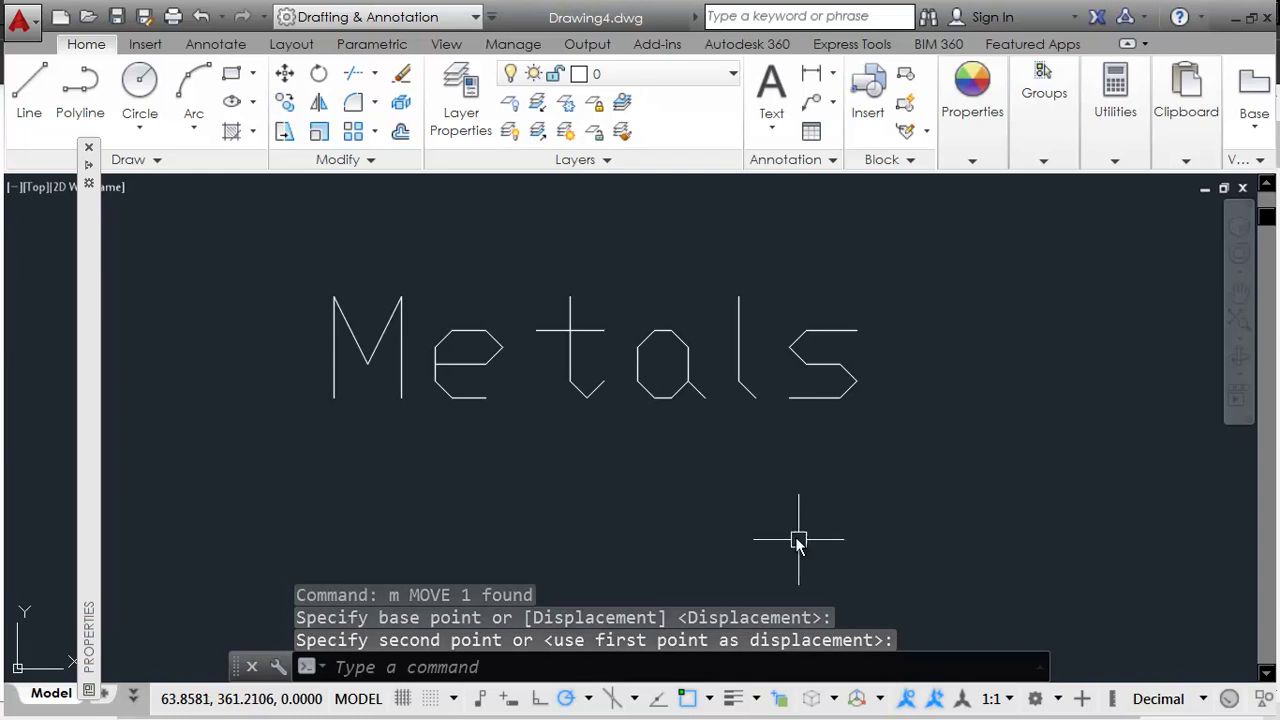
pyautogui.scroll(-4, 806, 543)
pyautogui.moveTo(854, 523); pyautogui.dragTo(738, 440, button='middle')
pyautogui.scroll(-2, 729, 437)
pyautogui.press('Escape')
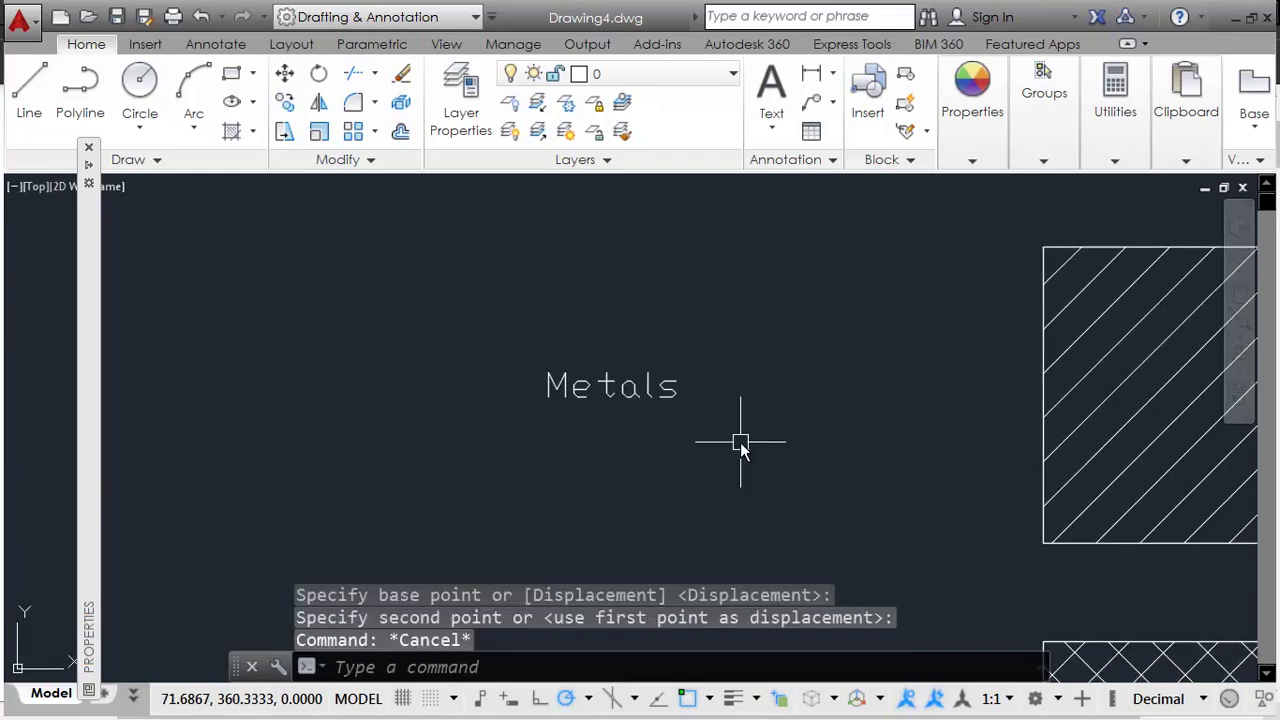
pyautogui.press('Escape')
# Step: Switch the Standard text style's font to simplex.shx and apply it
pyautogui.write('st')
pyautogui.press('Return')
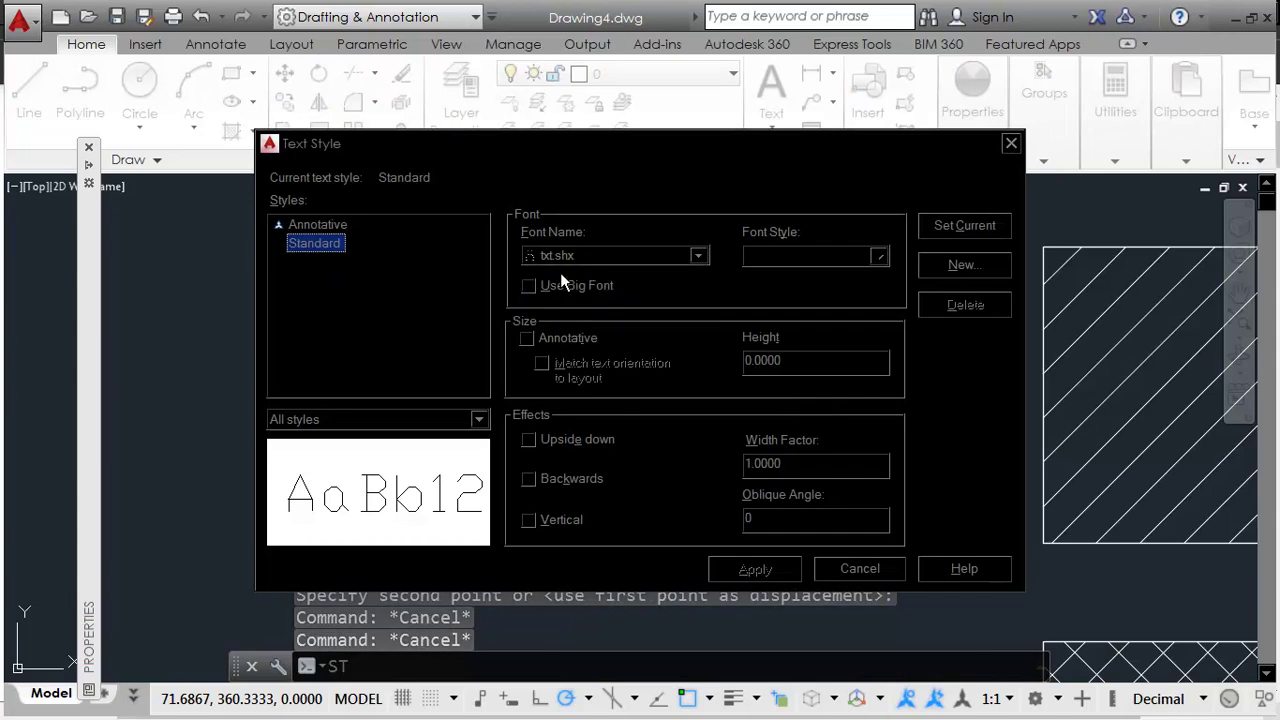
pyautogui.click(591, 256)
pyautogui.press('s')
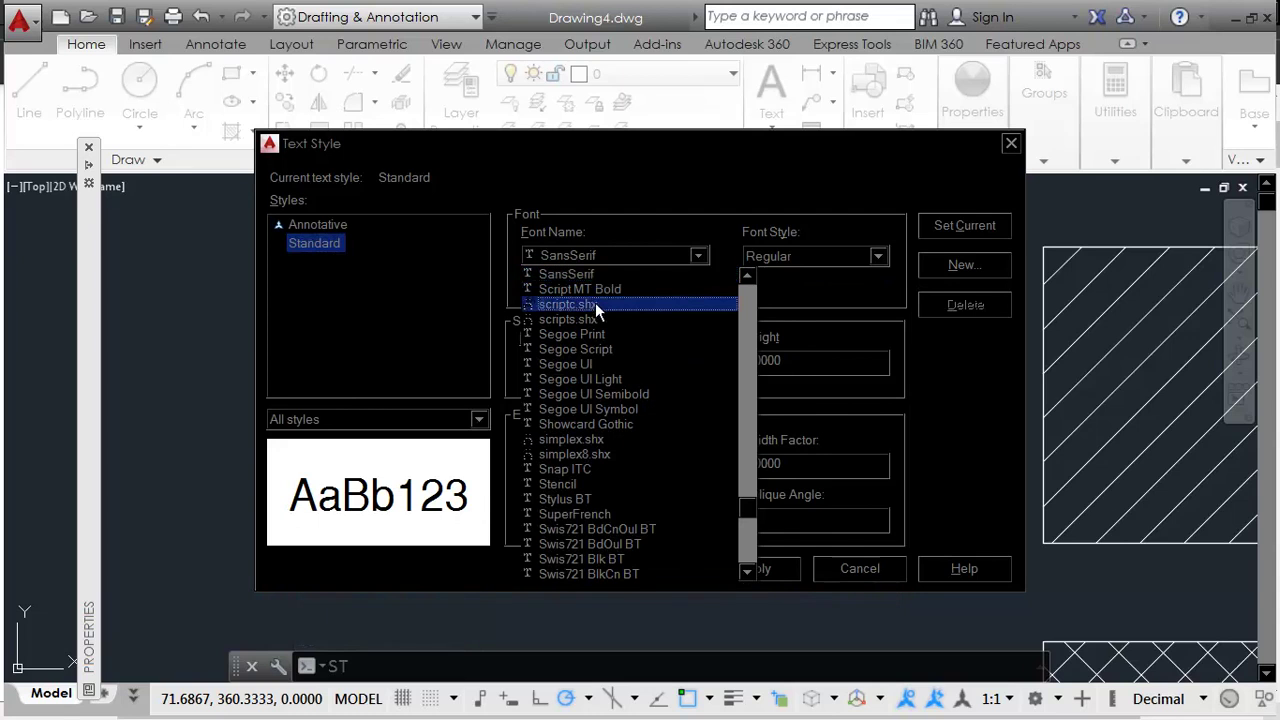
pyautogui.click(595, 303)
pyautogui.click(608, 262)
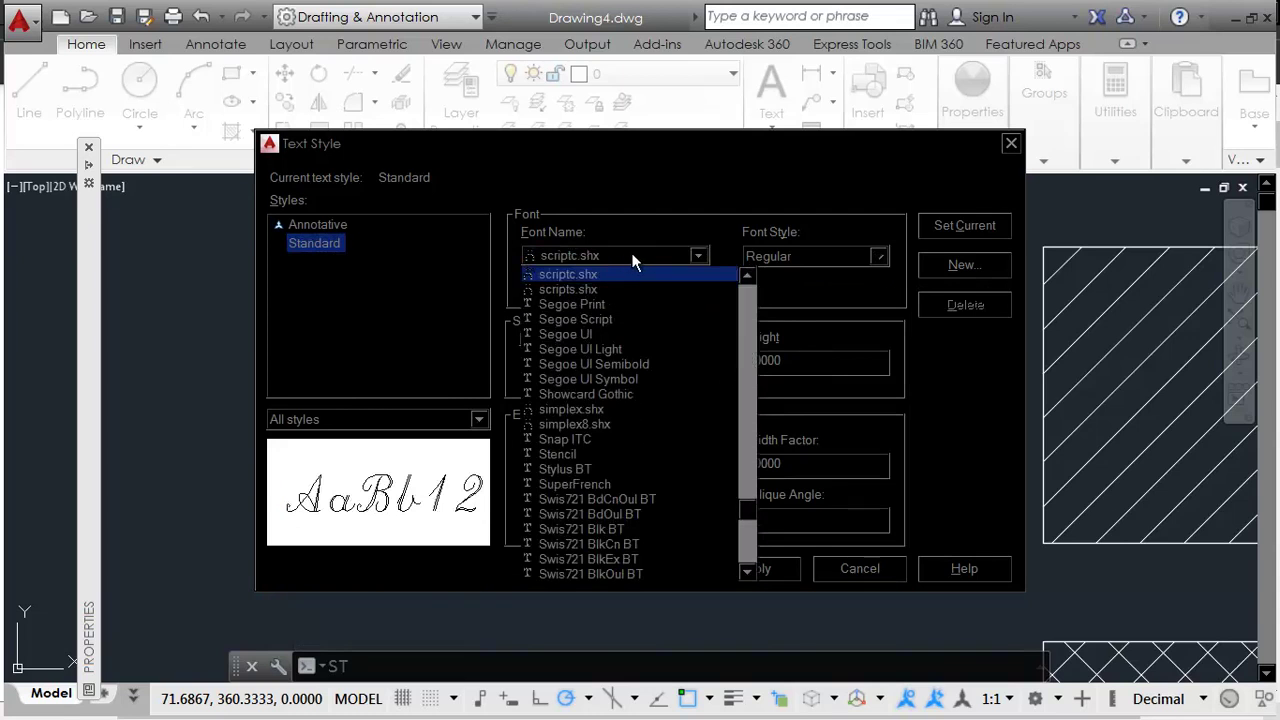
pyautogui.click(558, 412)
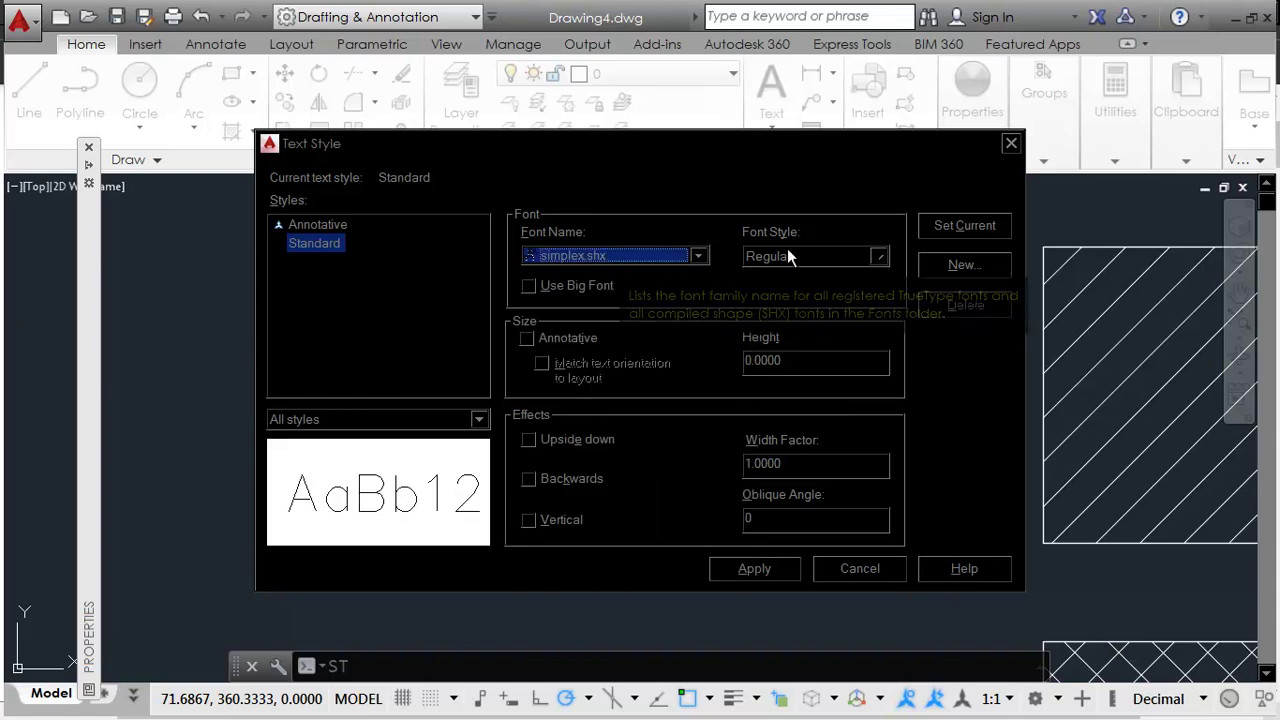
pyautogui.click(754, 570)
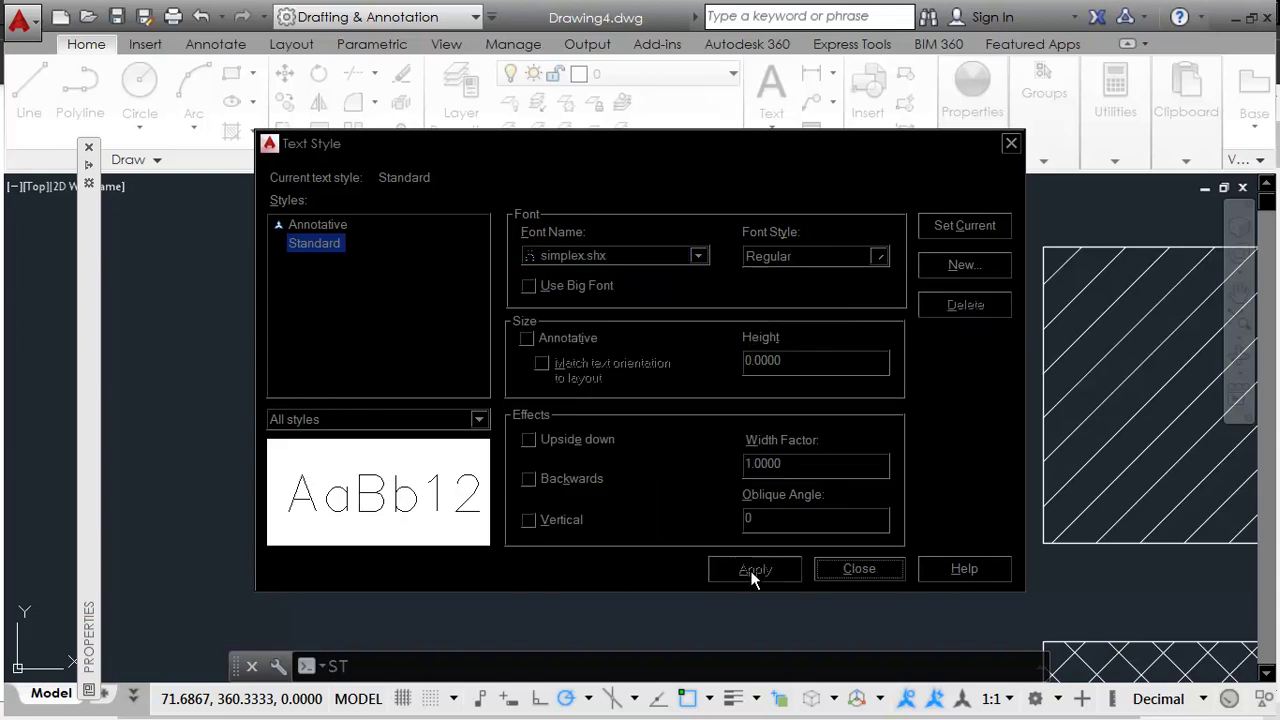
pyautogui.click(858, 569)
pyautogui.moveTo(766, 491); pyautogui.dragTo(456, 411, button='middle')
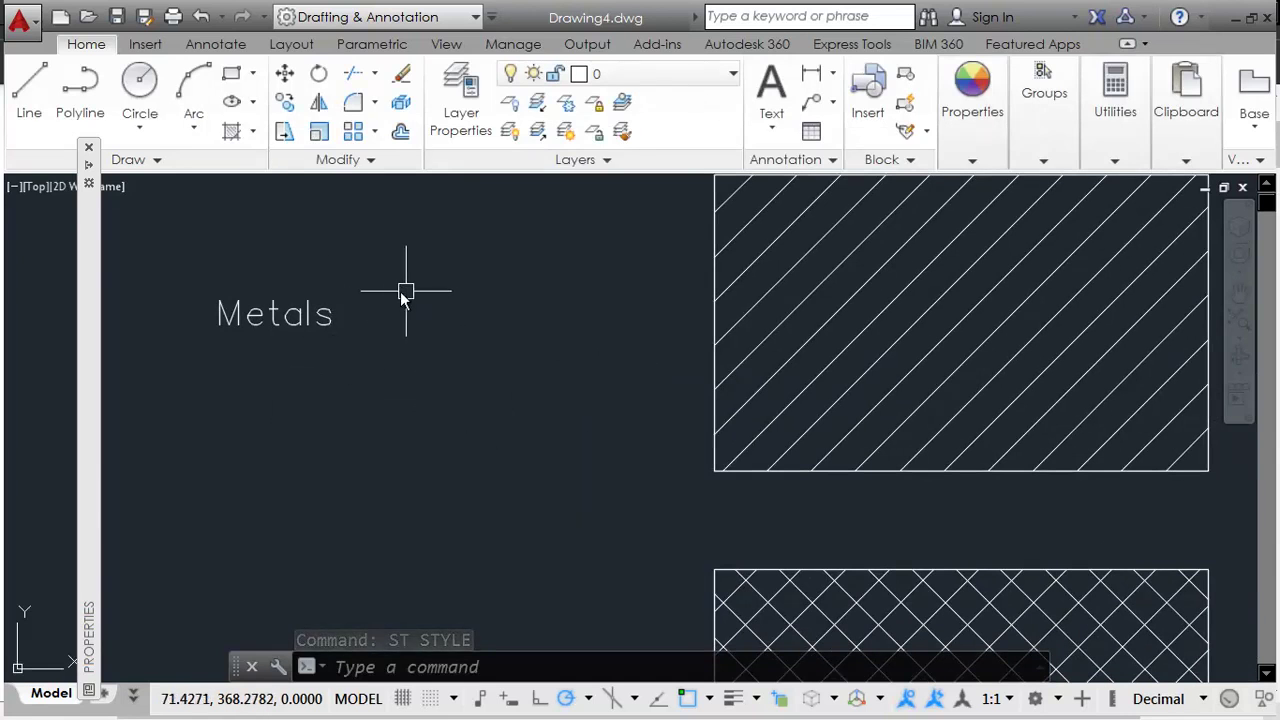
# Step: Narrow the Metals text box, shift it right, and check the PDF chart
pyautogui.click(312, 318)
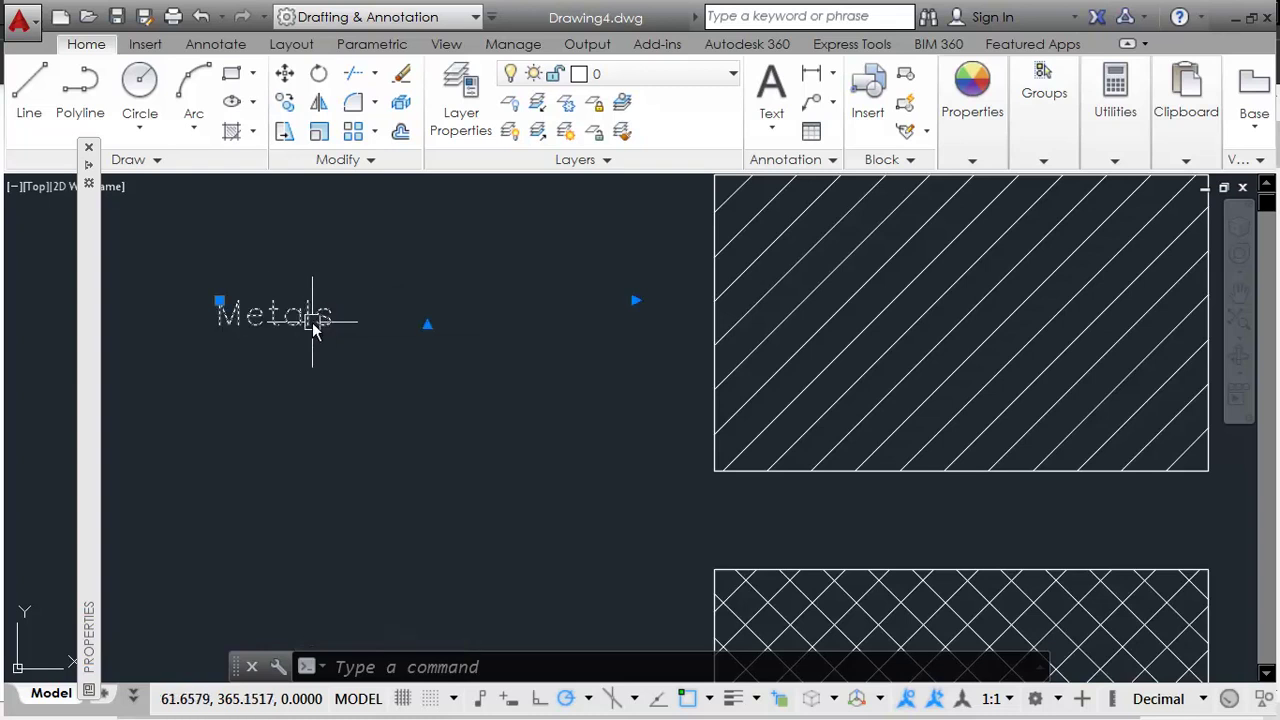
pyautogui.click(636, 300)
pyautogui.click(445, 287)
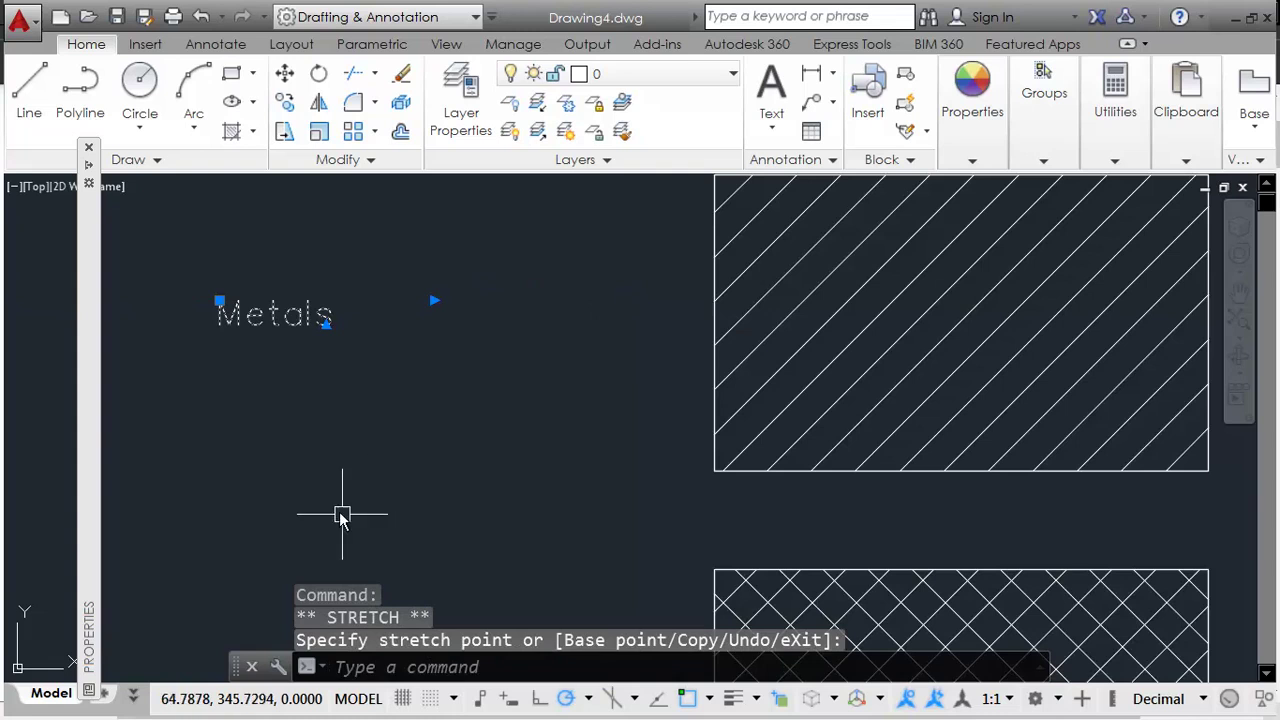
pyautogui.write('m')
pyautogui.press('Return')
pyautogui.click(322, 460)
pyautogui.click(489, 442)
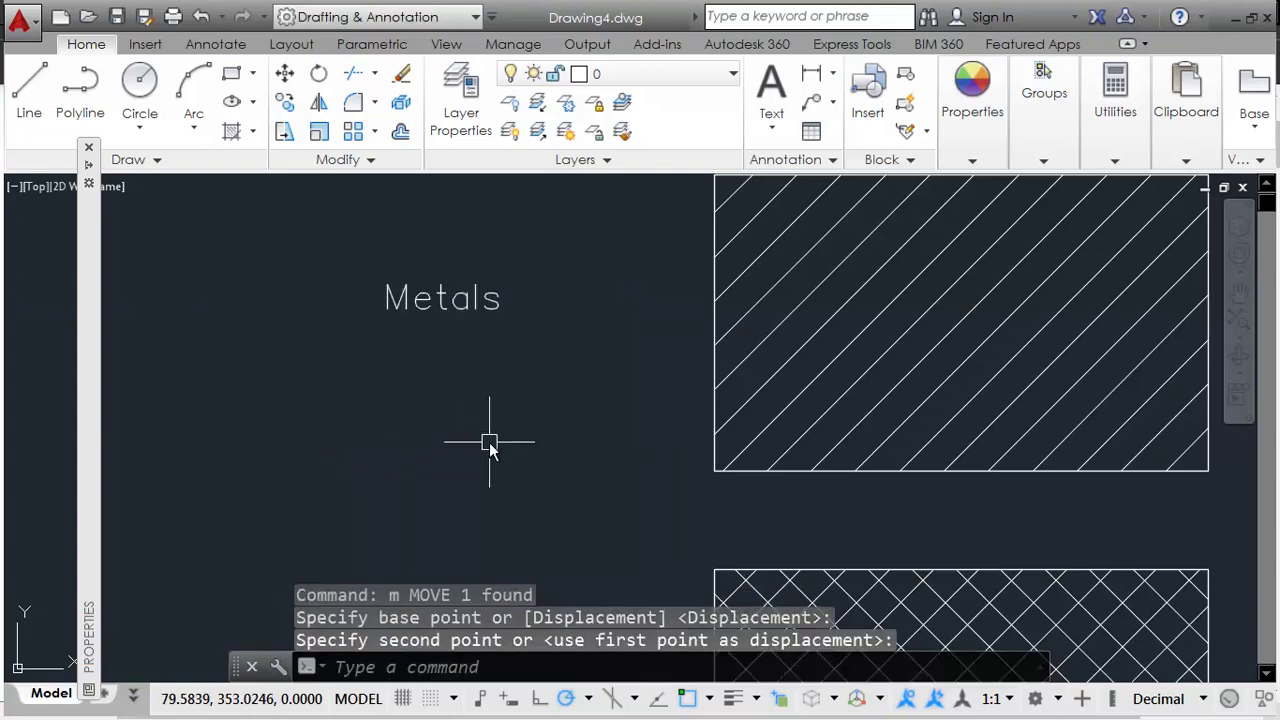
pyautogui.scroll(-4, 489, 442)
pyautogui.moveTo(489, 442)
pyautogui.mouseDown(button='middle')
pyautogui.moveTo(494, 352)
pyautogui.moveTo(451, 259)
pyautogui.mouseUp(button='middle')
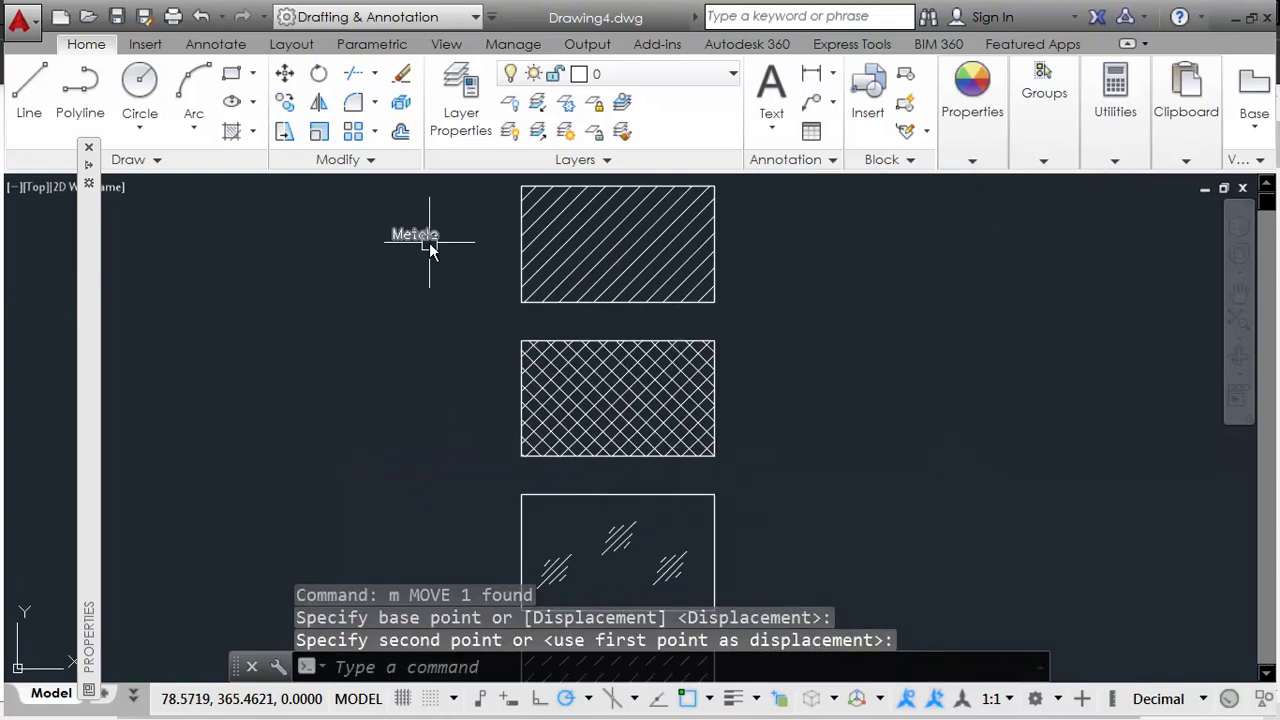
pyautogui.hotkey('alt', 'Tab')
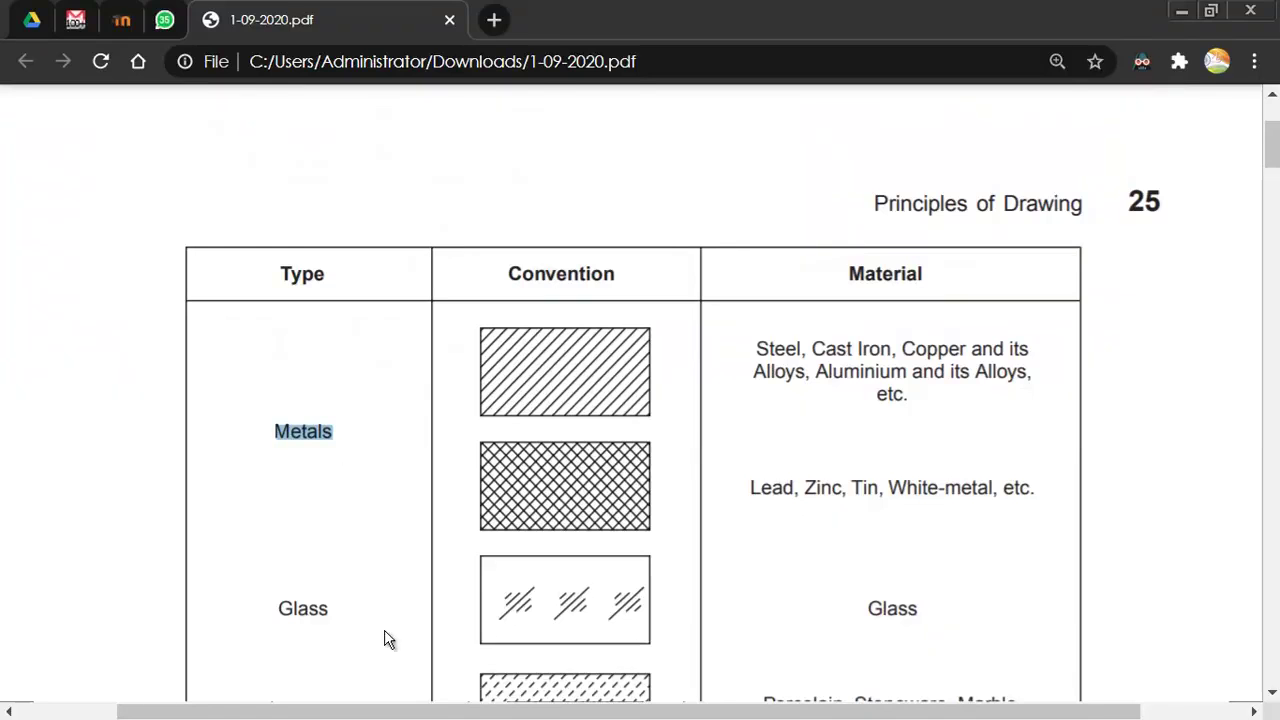
pyautogui.hotkey('alt', 'Tab')
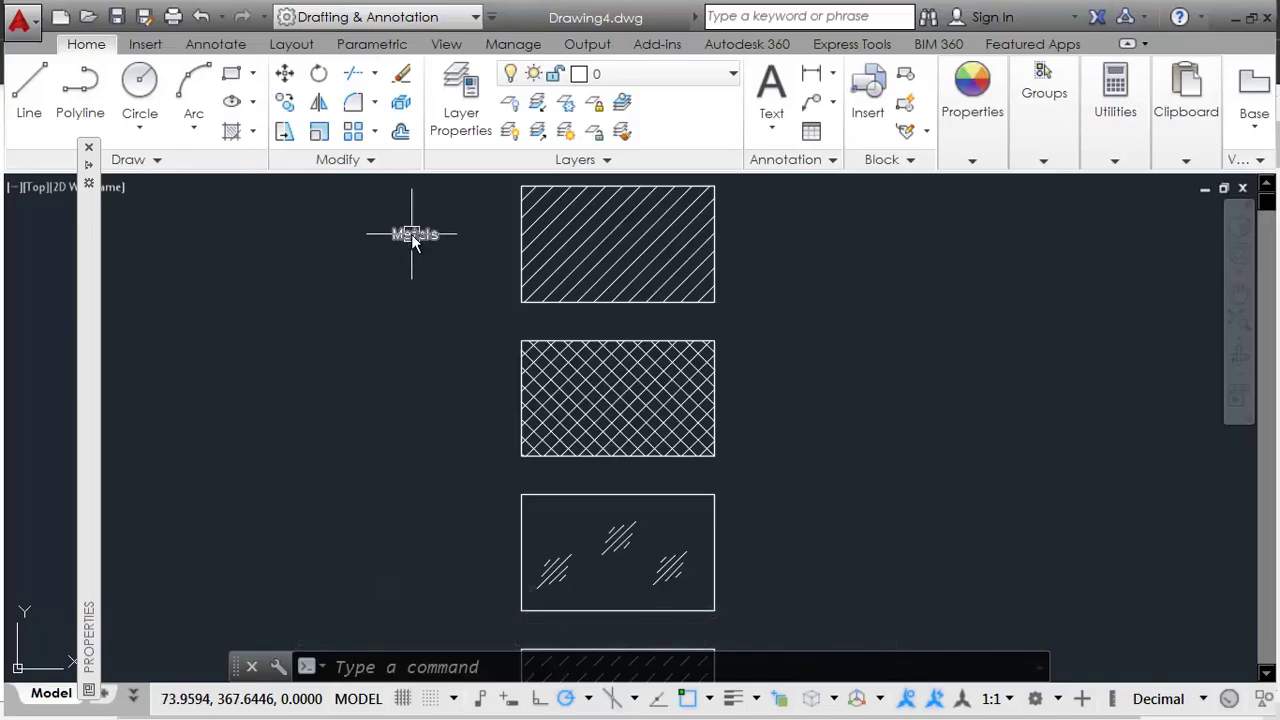
# Step: Move the Metals label beside the first hatch swatches
pyautogui.click(414, 236)
pyautogui.write('m')
pyautogui.press('Return')
pyautogui.click(420, 316)
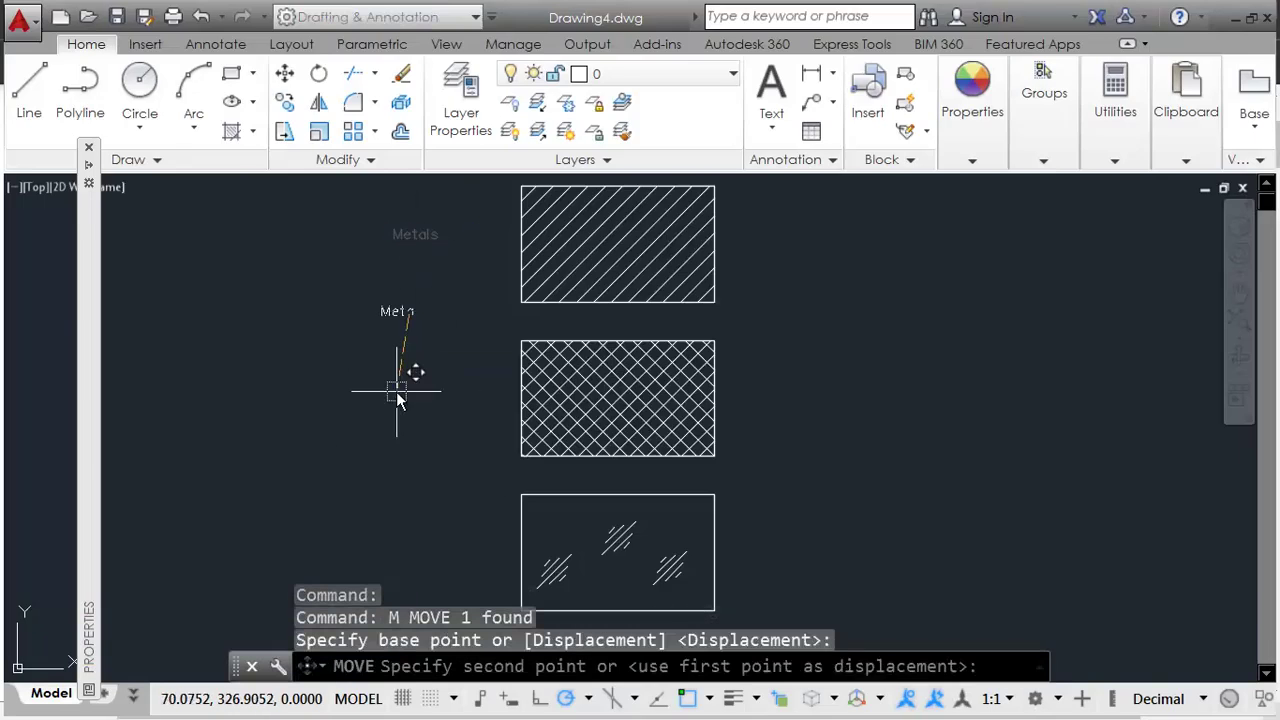
pyautogui.click(392, 405)
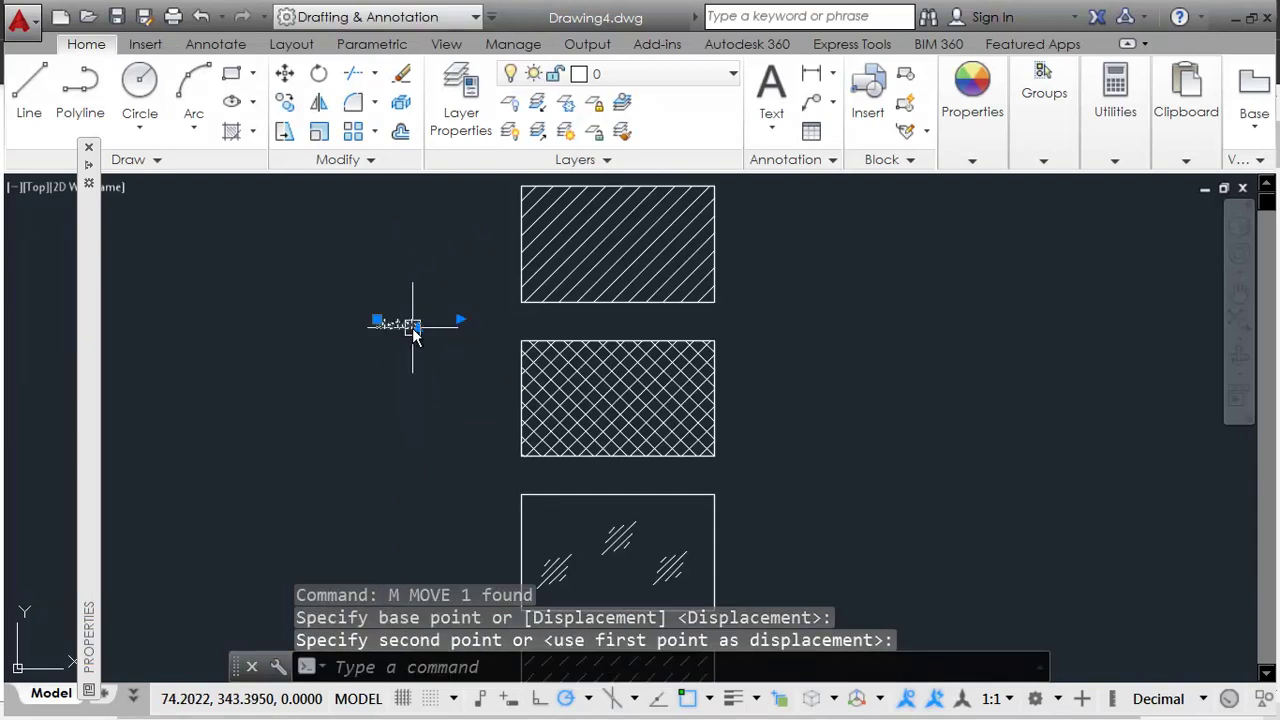
# Step: Set the Metals label's text height to 5
pyautogui.doubleClick(398, 323)
pyautogui.doubleClick(398, 324)
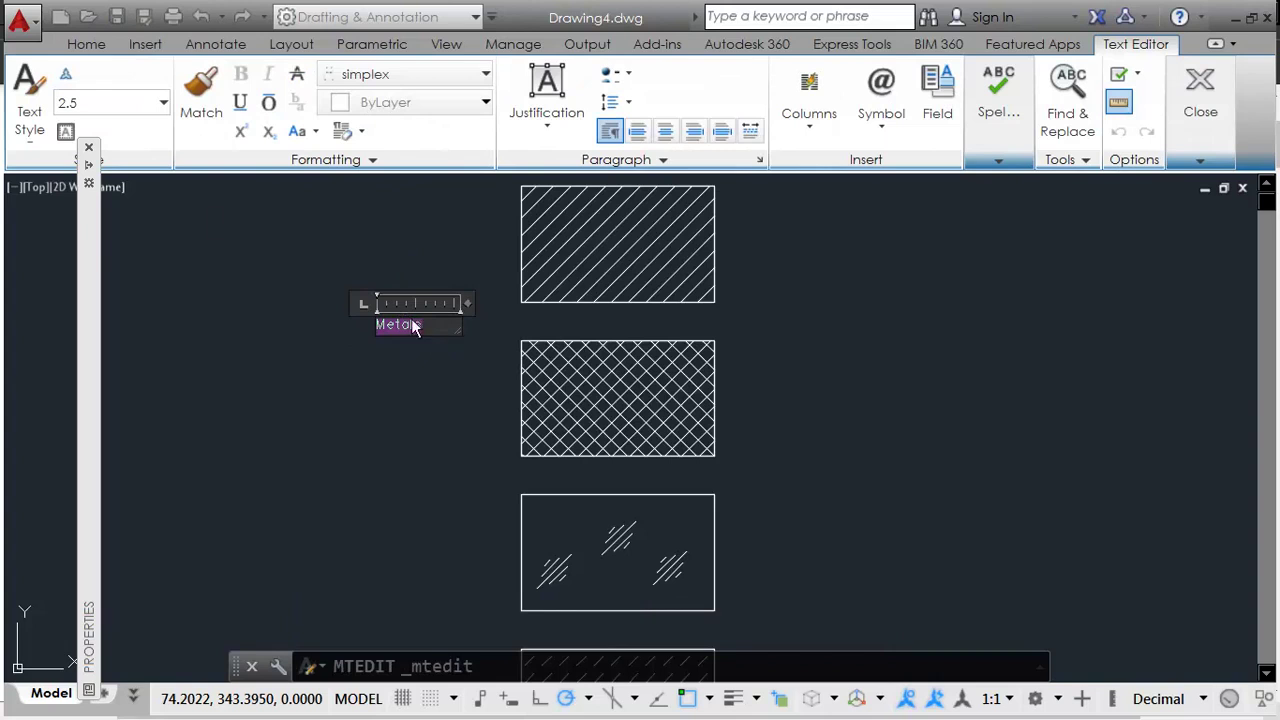
pyautogui.click(103, 110)
pyautogui.write('5')
pyautogui.press('Return')
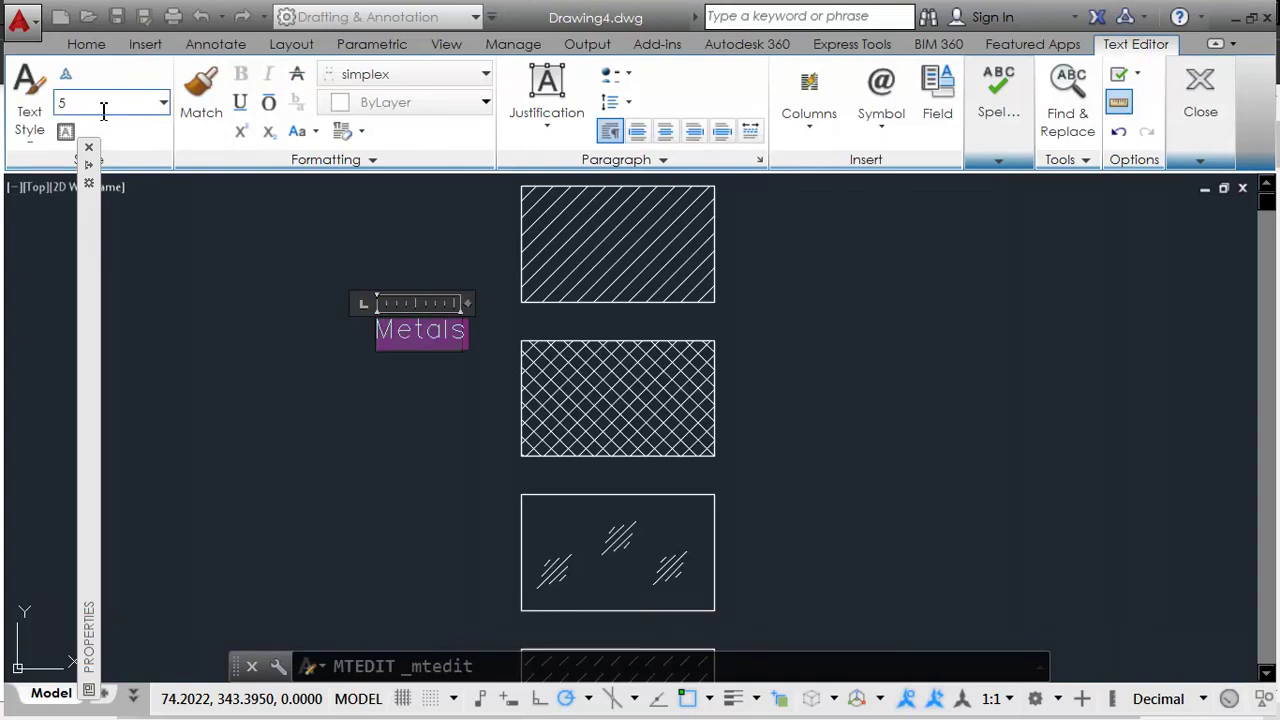
pyautogui.press('Escape')
pyautogui.press('Escape')
# Step: Move Metals closer to the swatches and compare the layout with the PDF chart
pyautogui.click(434, 286)
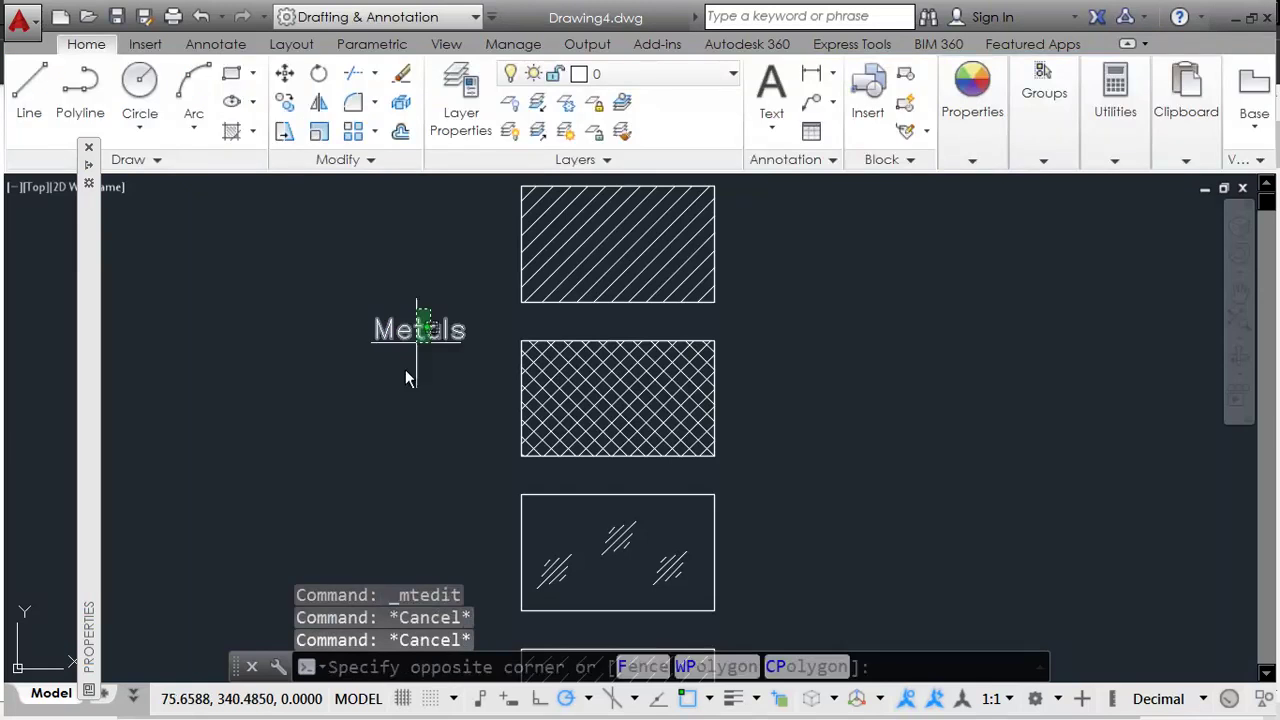
pyautogui.click(421, 445)
pyautogui.moveTo(421, 445); pyautogui.dragTo(457, 435, button='middle')
pyautogui.write('m')
pyautogui.press('Return')
pyautogui.click(429, 419)
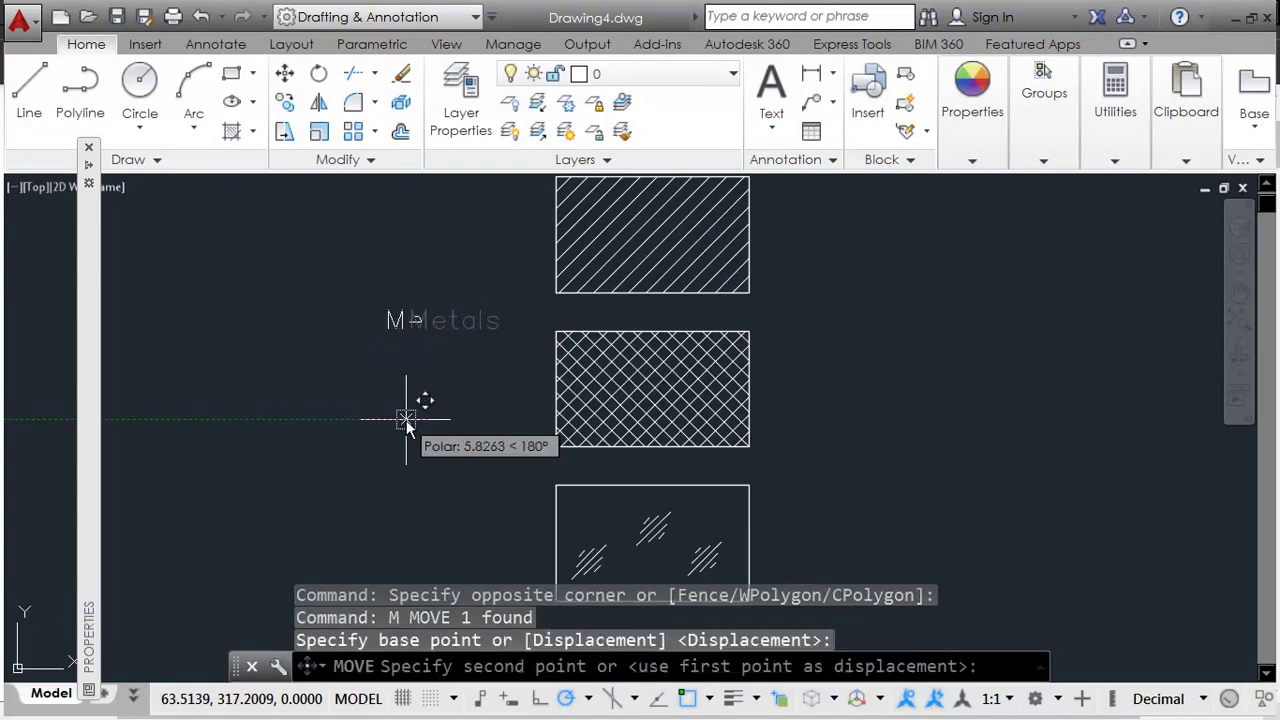
pyautogui.click(406, 420)
pyautogui.scroll(-3, 600, 420)
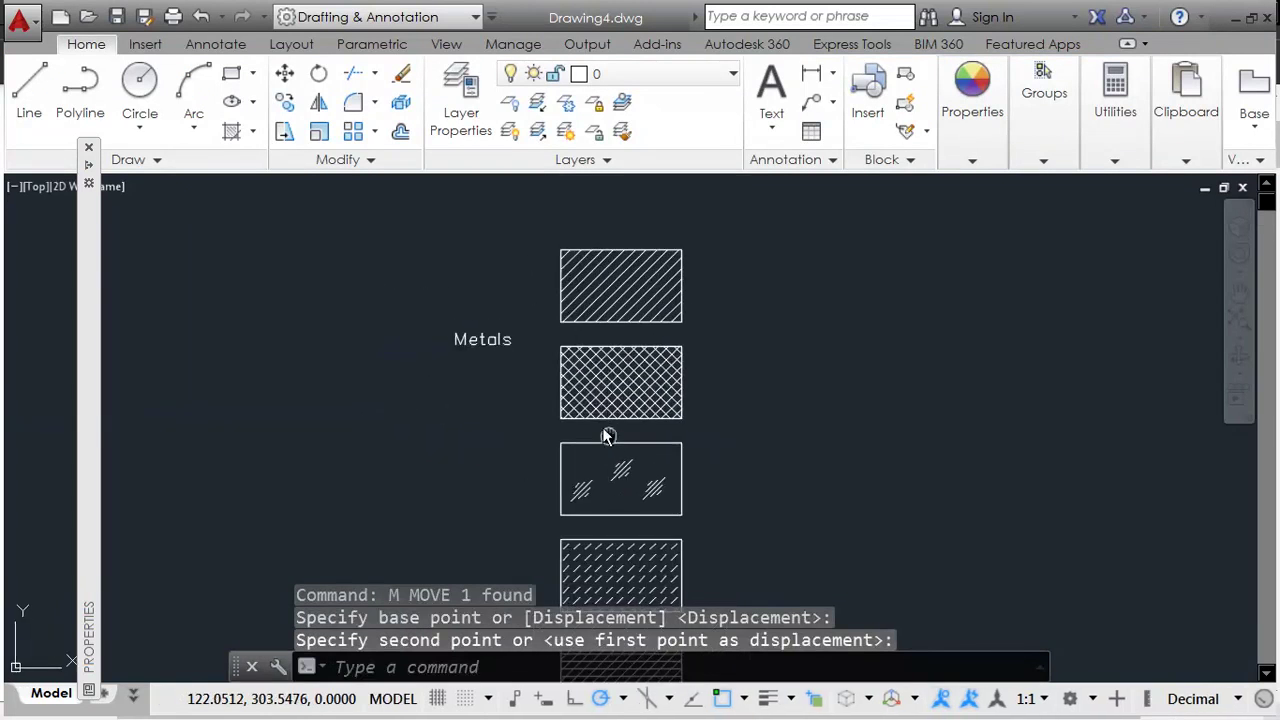
pyautogui.hotkey('alt', 'Tab')
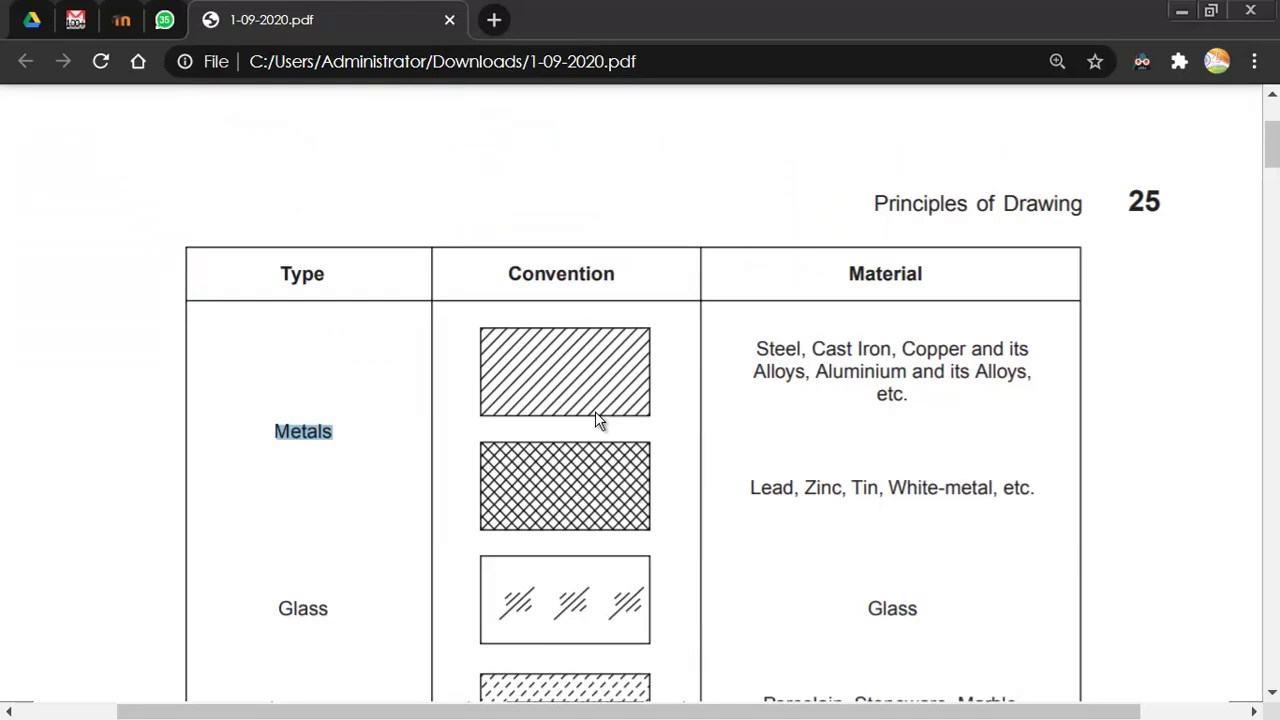
# Step: Copy the Metals label to the right of the first swatch
pyautogui.hotkey('alt', 'Tab')
pyautogui.click(483, 320)
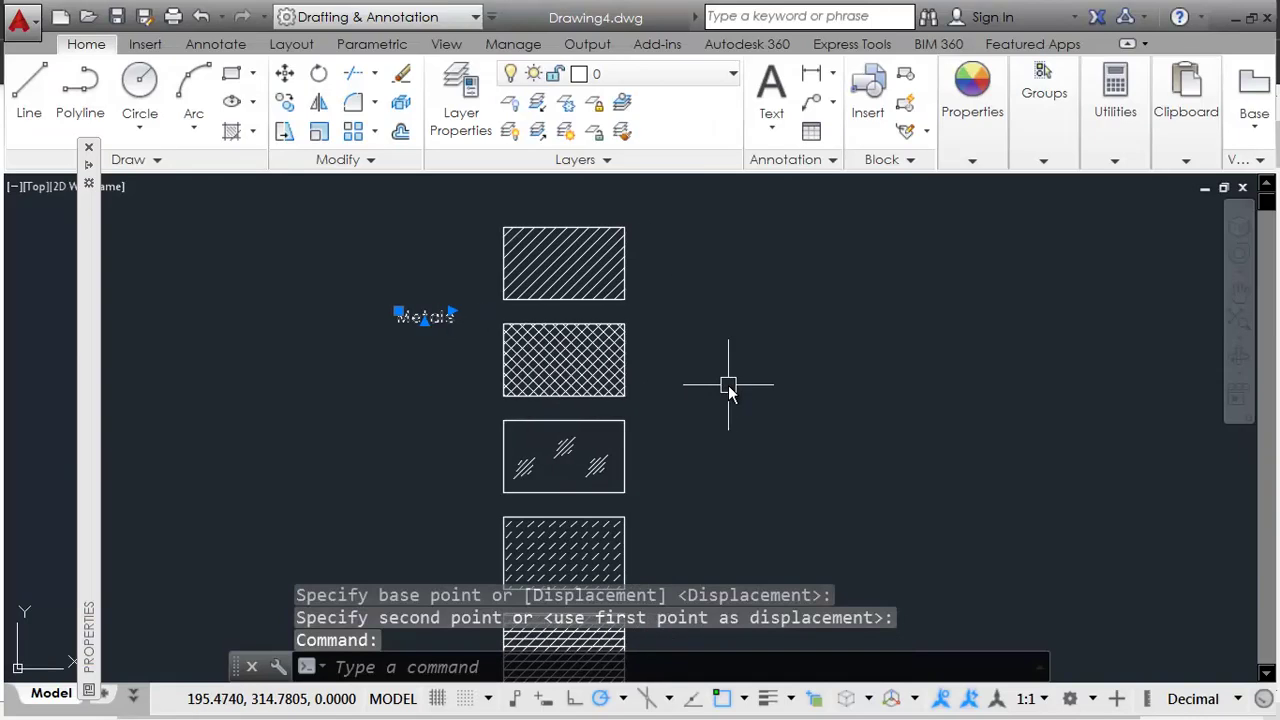
pyautogui.hotkey('ctrl', 'v')
pyautogui.press('Escape')
pyautogui.press('Escape')
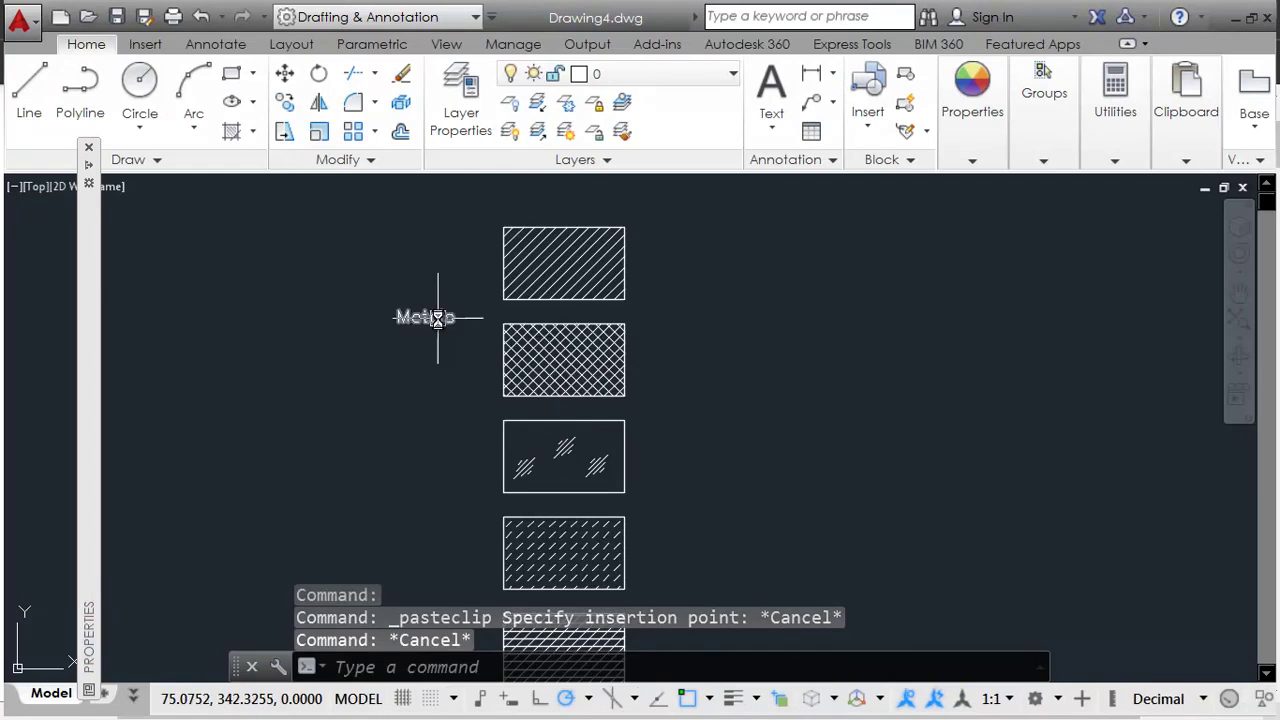
pyautogui.click(438, 320)
pyautogui.write('c')
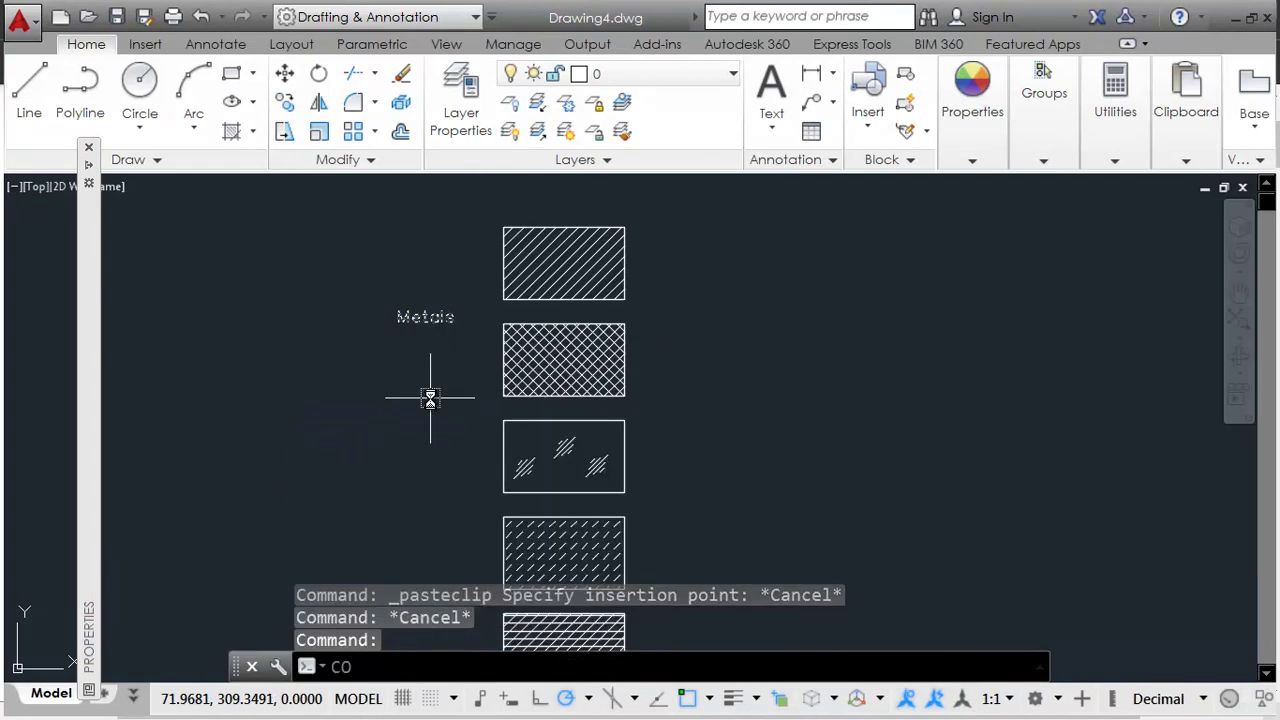
pyautogui.write('o')
pyautogui.press('Return')
pyautogui.click(294, 436)
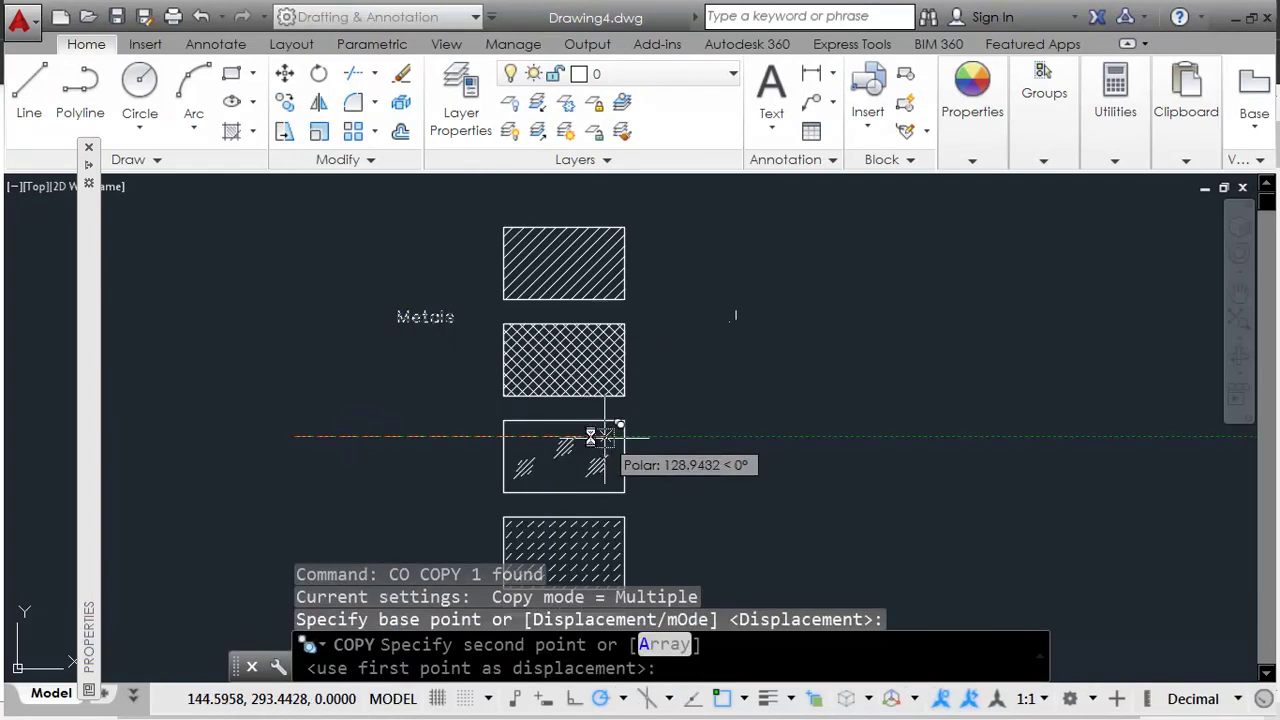
pyautogui.scroll(2, 580, 432)
pyautogui.click(586, 422)
pyautogui.press('Escape')
# Step: Replace the copied label with the steel and cast iron text from the PDF
pyautogui.scroll(-2, 815, 485)
pyautogui.hotkey('alt', 'Tab')
pyautogui.moveTo(757, 348); pyautogui.dragTo(910, 400)
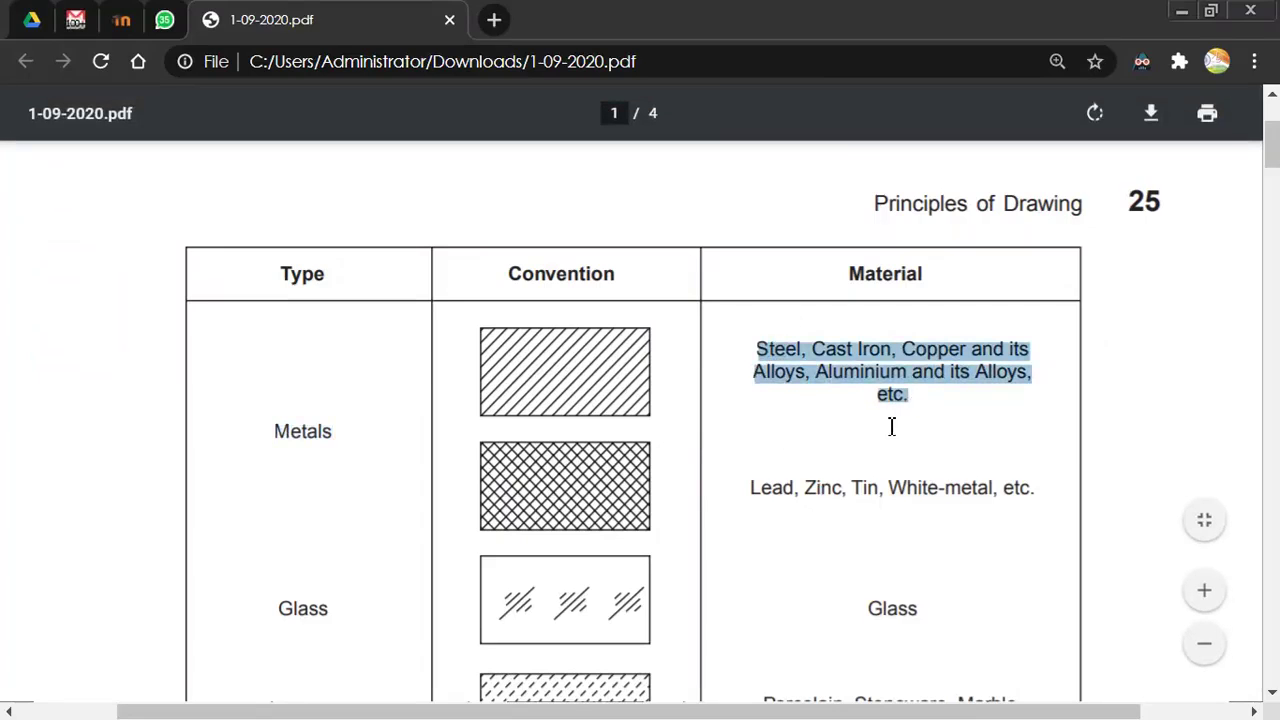
pyautogui.hotkey('ctrl', 'c')
pyautogui.hotkey('alt', 'Tab')
pyautogui.doubleClick(806, 366)
pyautogui.hotkey('ctrl', 'v')
pyautogui.click(879, 408)
# Step: Reposition the material note and widen its box so it wraps to three lines
pyautogui.click(807, 356)
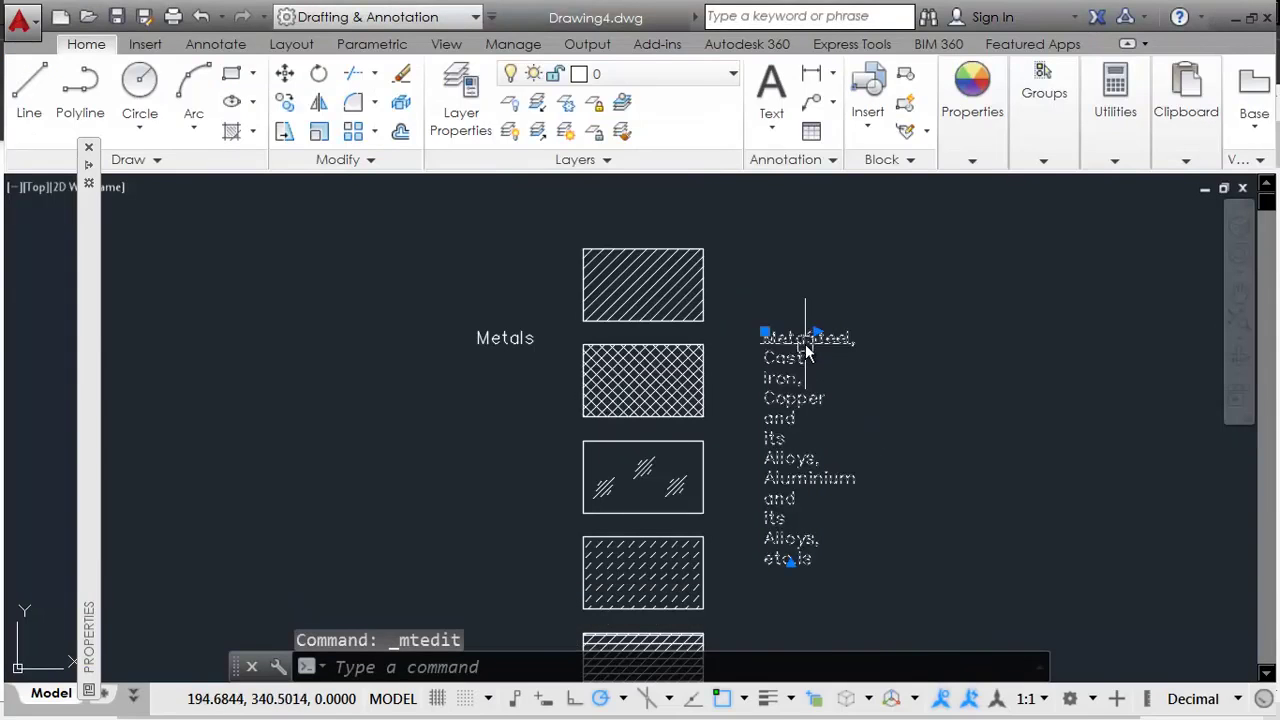
pyautogui.write('m')
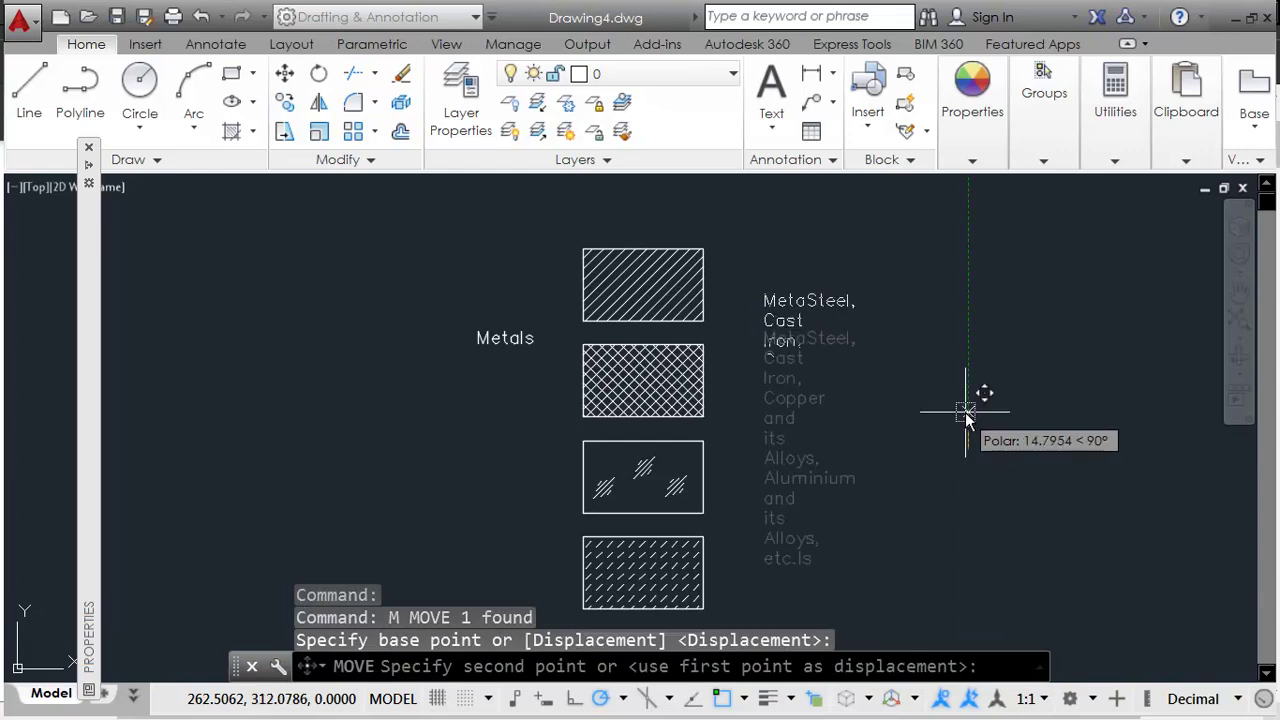
pyautogui.click(965, 412)
pyautogui.doubleClick(800, 315)
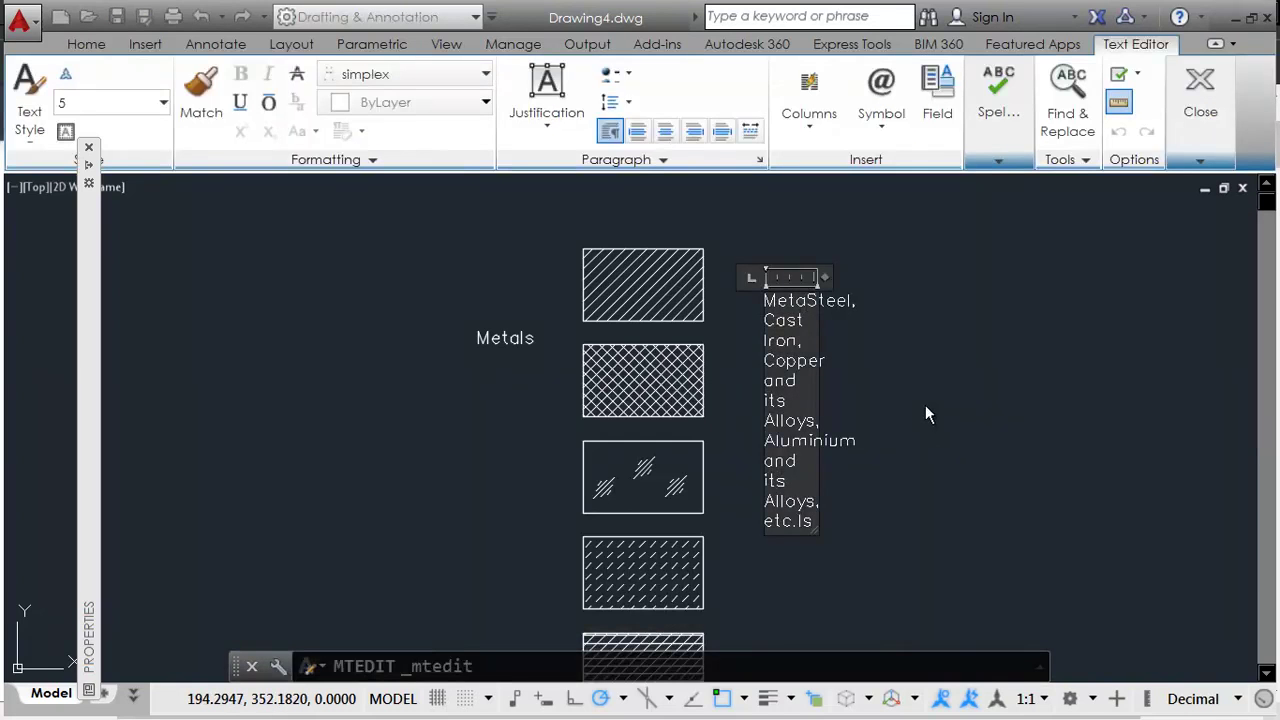
pyautogui.moveTo(826, 275); pyautogui.dragTo(1165, 290)
pyautogui.click(929, 438)
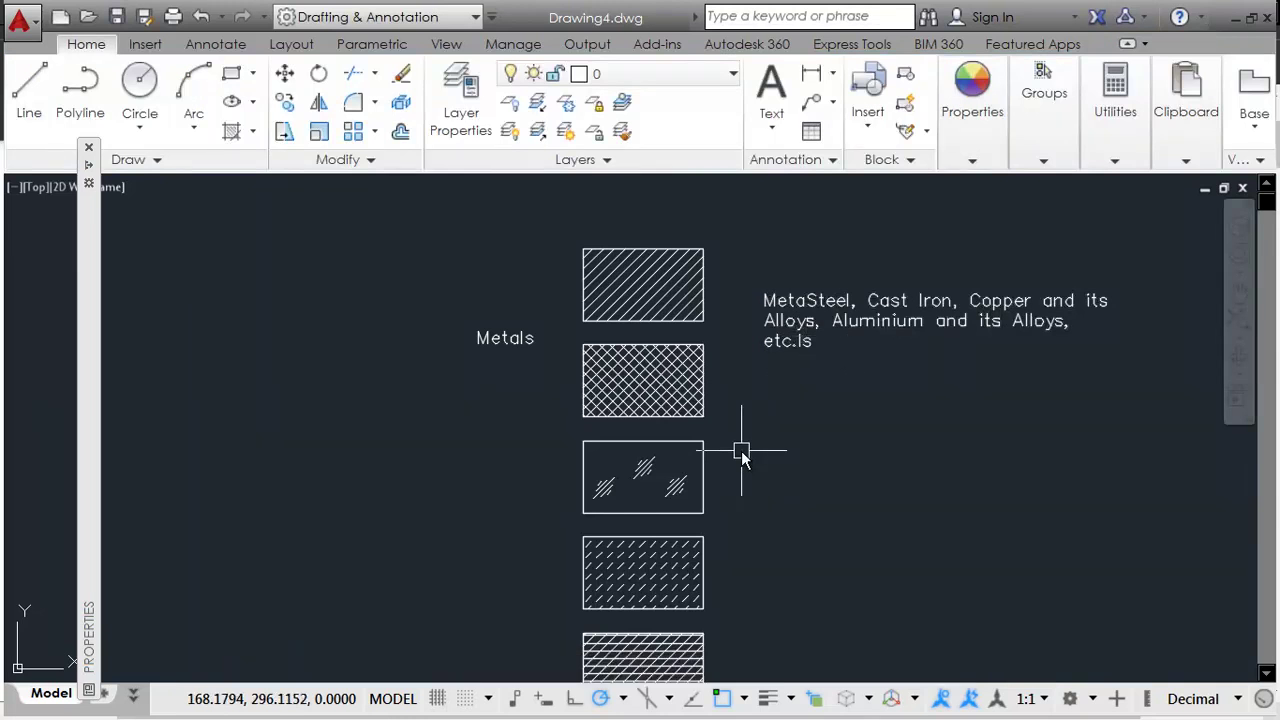
pyautogui.hotkey('alt', 'Tab')
pyautogui.hotkey('alt', 'Tab')
# Step: Align the material note level with the first swatch and begin copying it
pyautogui.click(916, 303)
pyautogui.write('m')
pyautogui.press('Return')
pyautogui.click(876, 478)
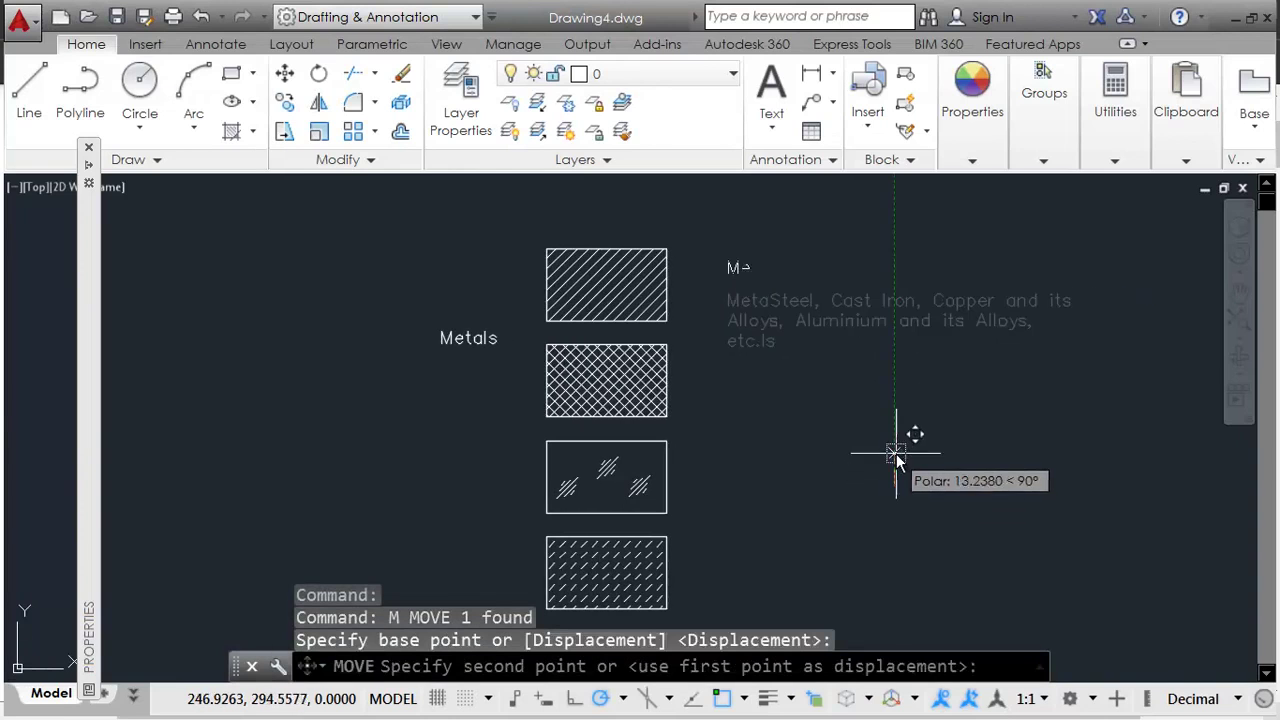
pyautogui.click(895, 442)
pyautogui.click(789, 294)
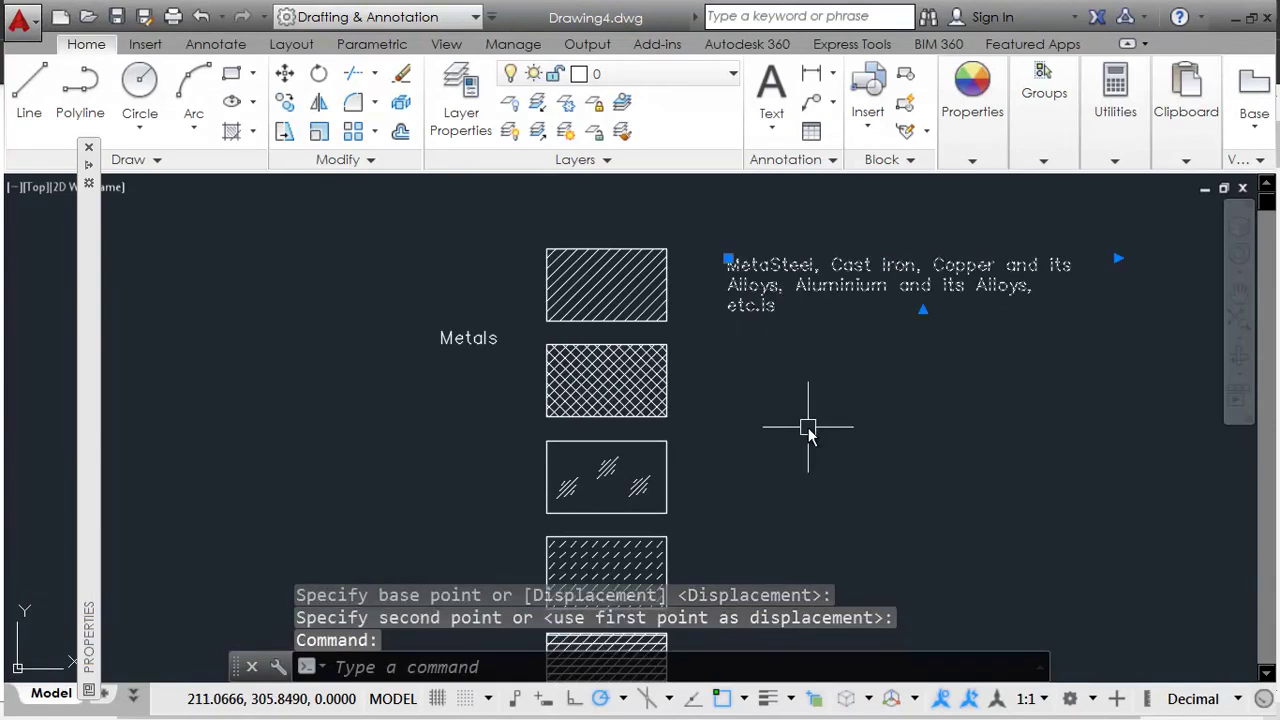
pyautogui.write('co')
pyautogui.press('Return')
pyautogui.click(808, 405)
# Step: Place the note copy beside the crosshatch swatch and copy the Lead line from the PDF
pyautogui.click(808, 488)
pyautogui.hotkey('alt', 'Tab')
pyautogui.moveTo(755, 497); pyautogui.dragTo(1024, 494)
pyautogui.hotkey('alt', 'Tab')
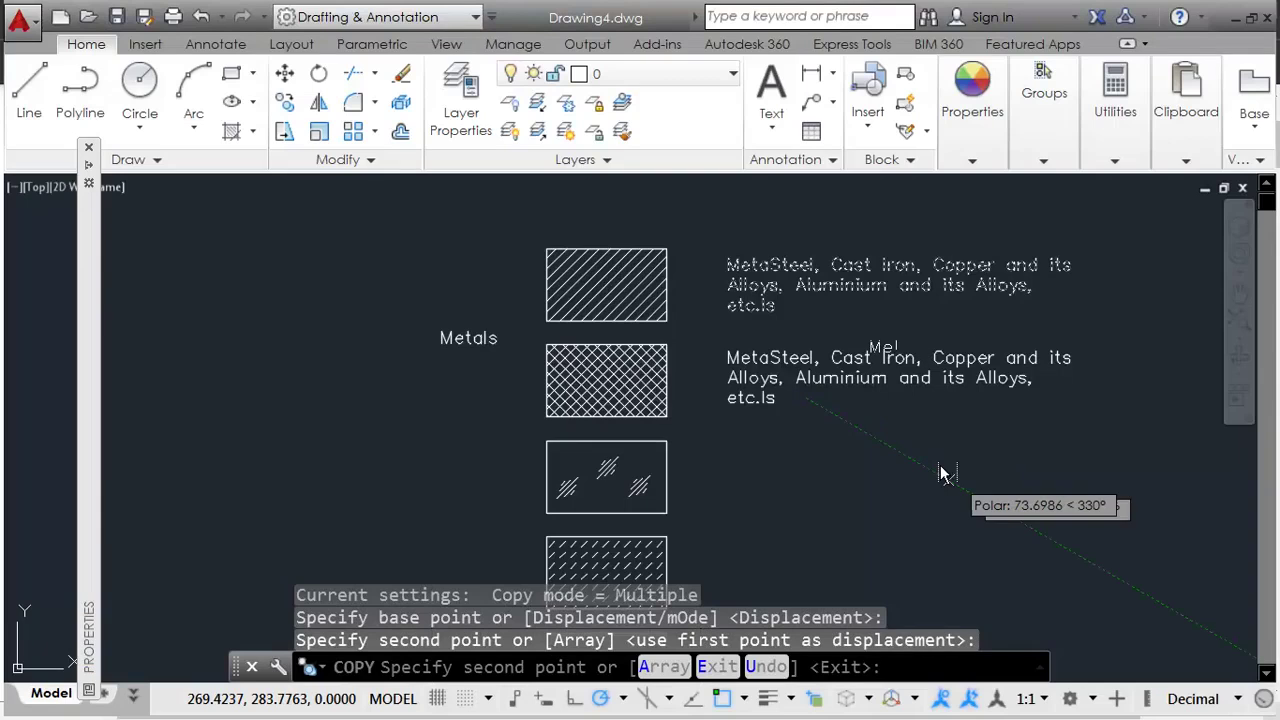
pyautogui.press('Escape')
# Step: Change the lower note to 'Lead, Zinc, Tin, White-metal, etc.' and review the layout
pyautogui.click(830, 386)
pyautogui.doubleClick(828, 378)
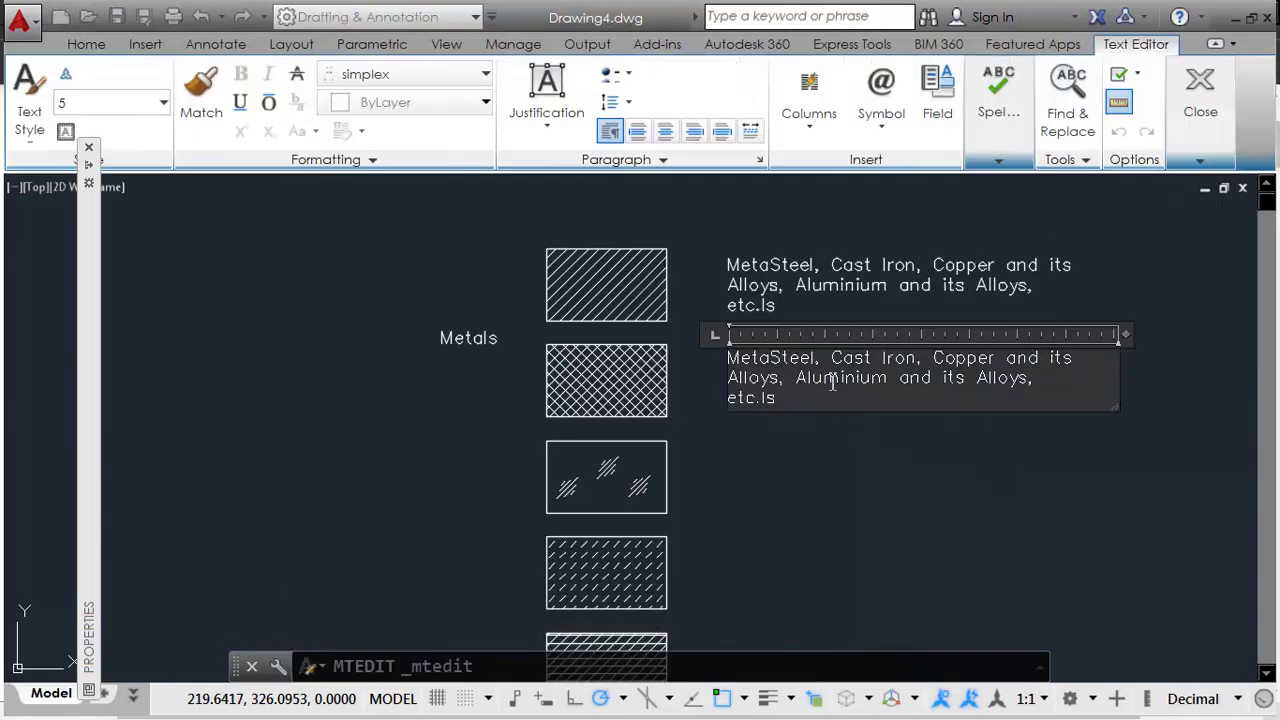
pyautogui.hotkey('ctrl', 'v')
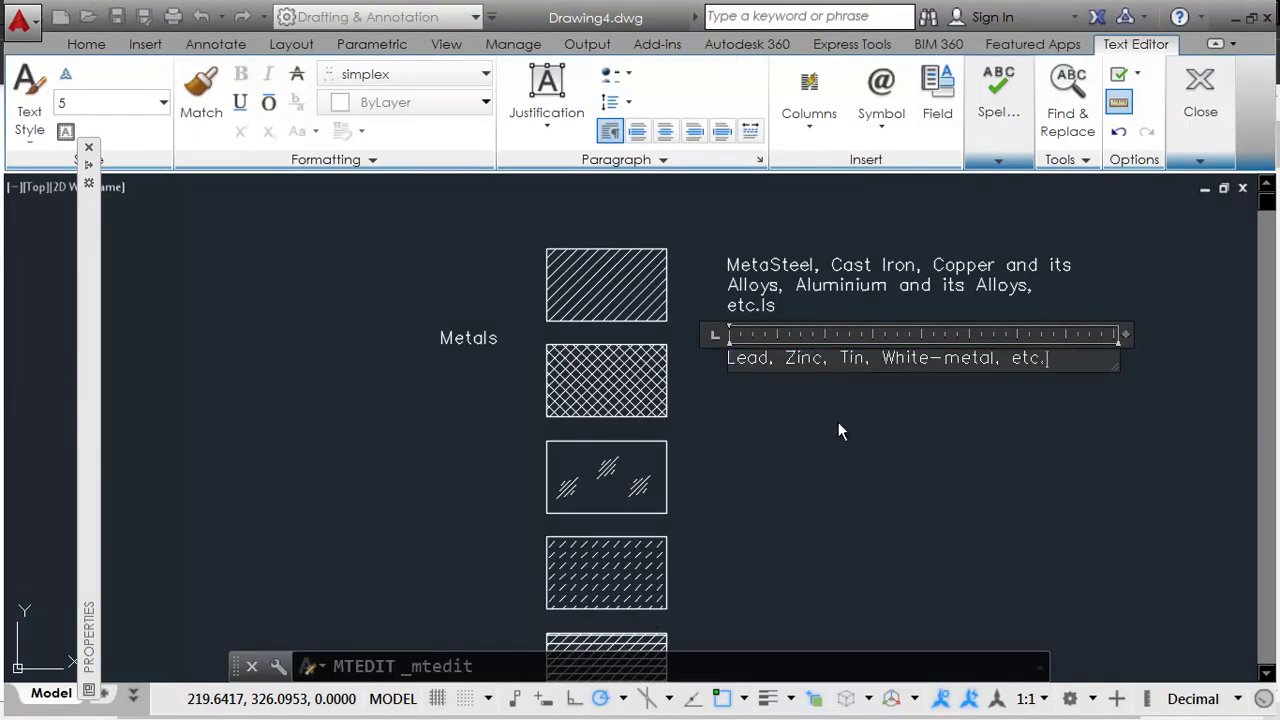
pyautogui.click(838, 421)
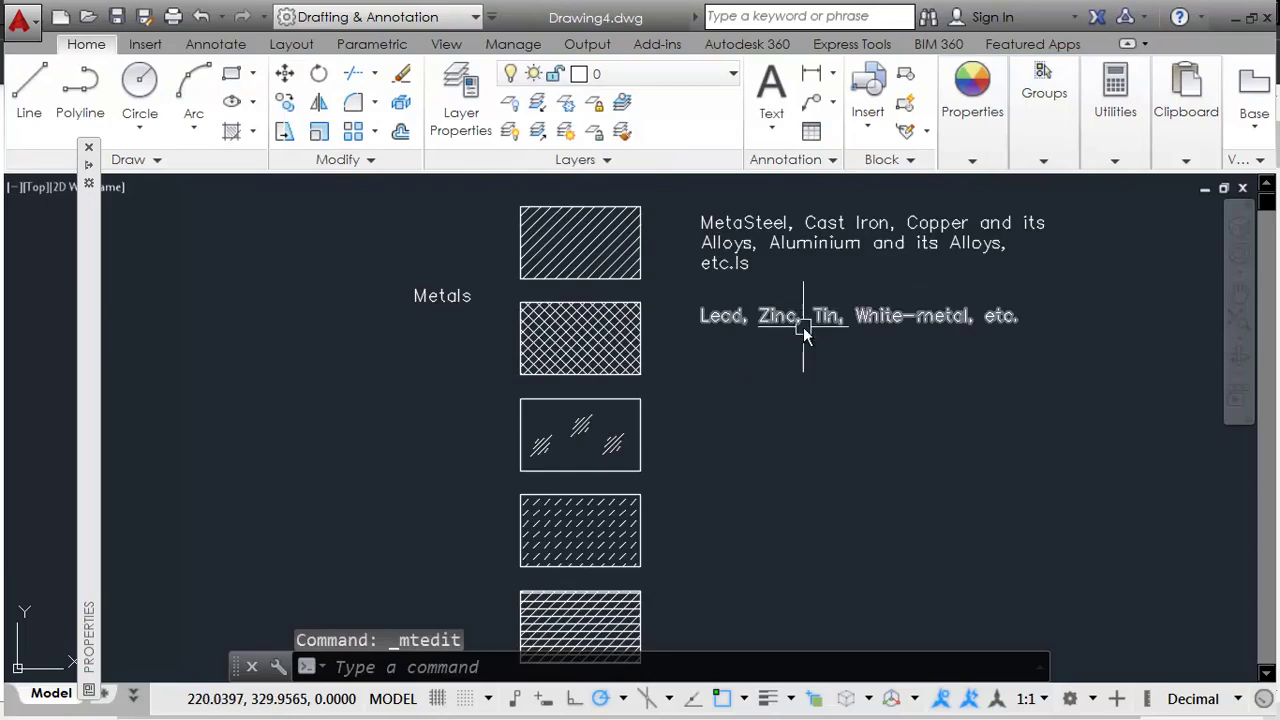
pyautogui.hotkey('alt', 'Tab')
pyautogui.hotkey('alt', 'Tab')
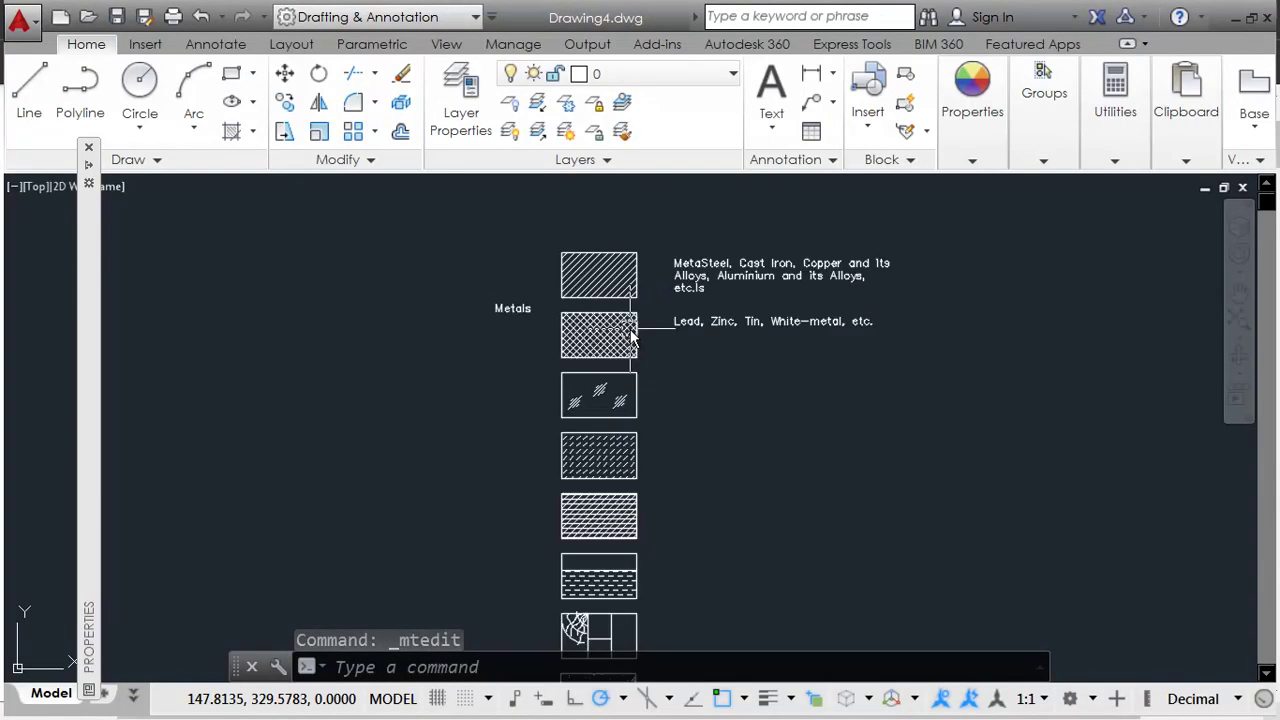
pyautogui.moveTo(677, 429); pyautogui.dragTo(657, 334, button='middle')
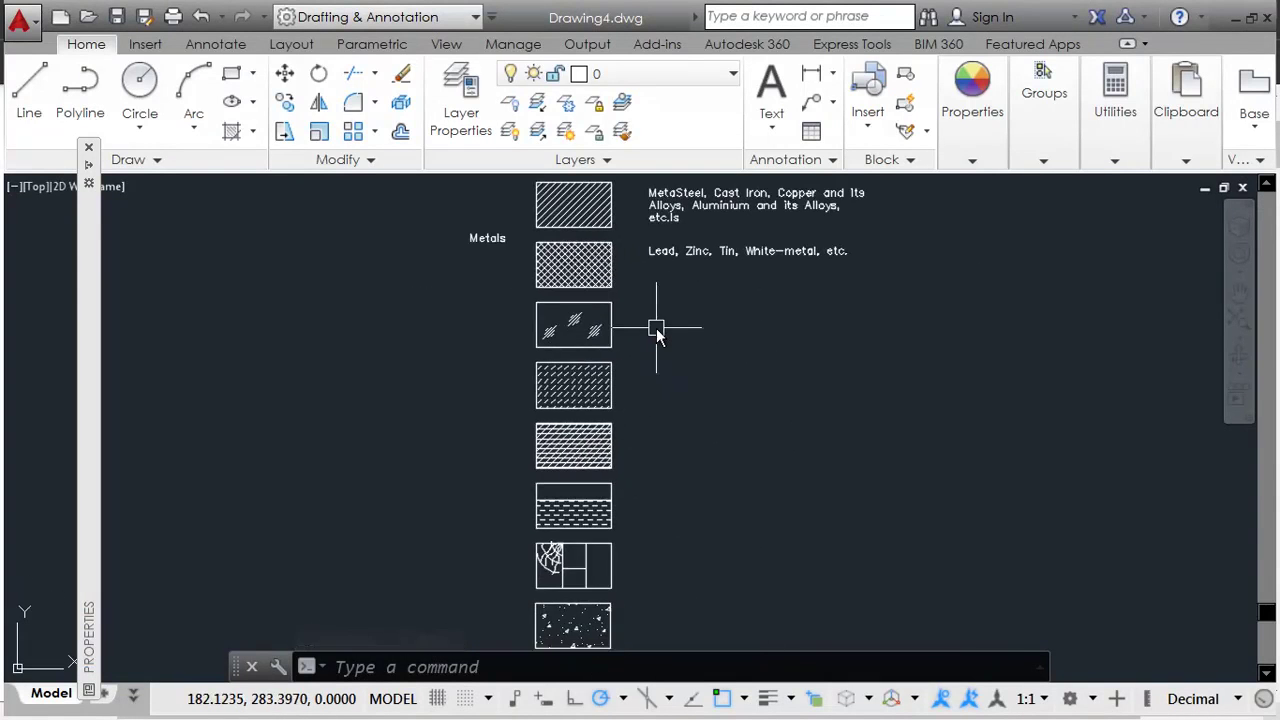
pyautogui.hotkey('alt', 'Tab')
pyautogui.hotkey('alt', 'Tab')
pyautogui.moveTo(623, 257); pyautogui.dragTo(634, 423, button='middle')
pyautogui.hotkey('alt', 'Tab')
pyautogui.hotkey('alt', 'Tab')
pyautogui.scroll(-2, 630, 468)
pyautogui.scroll(1, 704, 498)
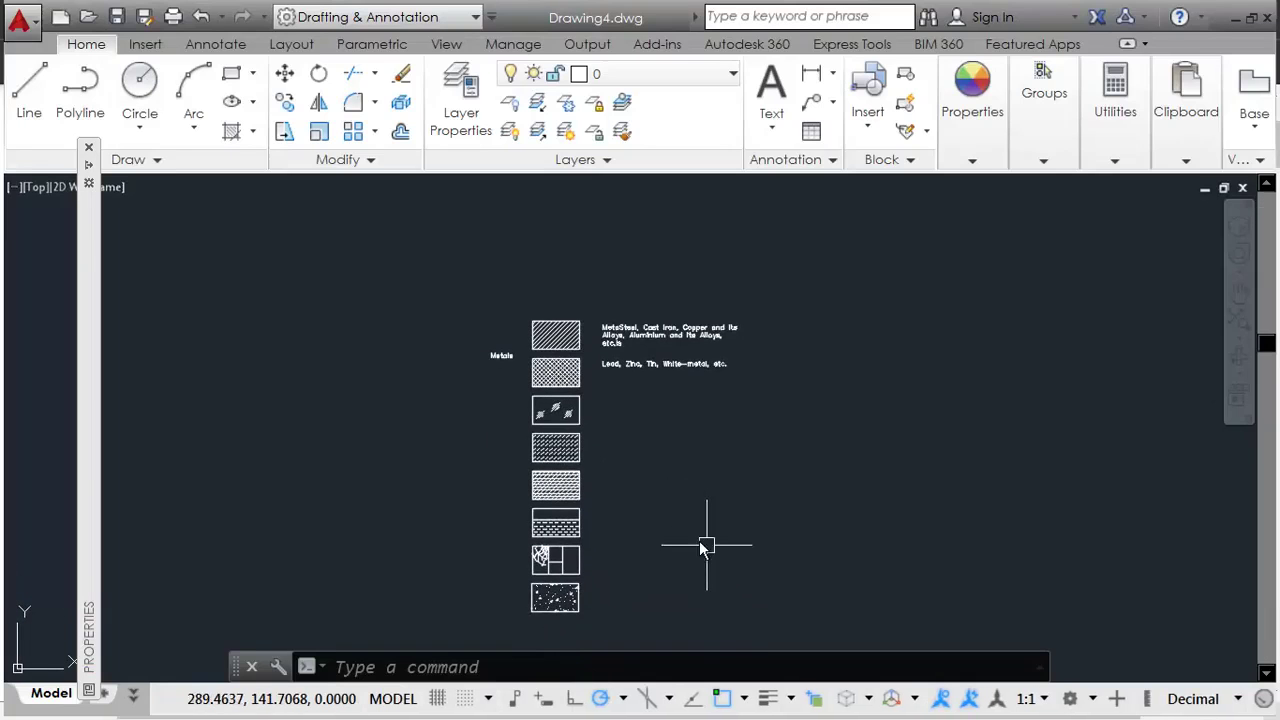
# Step: Start a Standard table with 3 columns and 8 data rows via Insert Table
pyautogui.write('t')
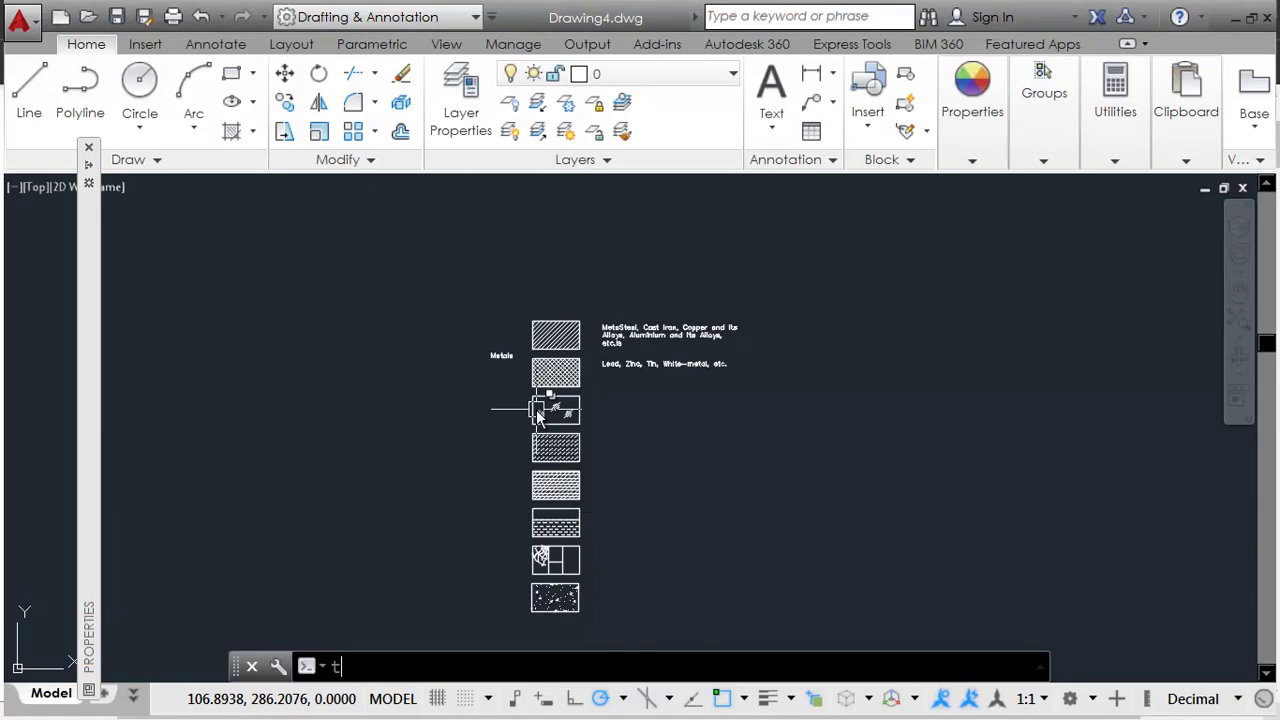
pyautogui.press('Return')
pyautogui.press('Escape')
pyautogui.press('Escape')
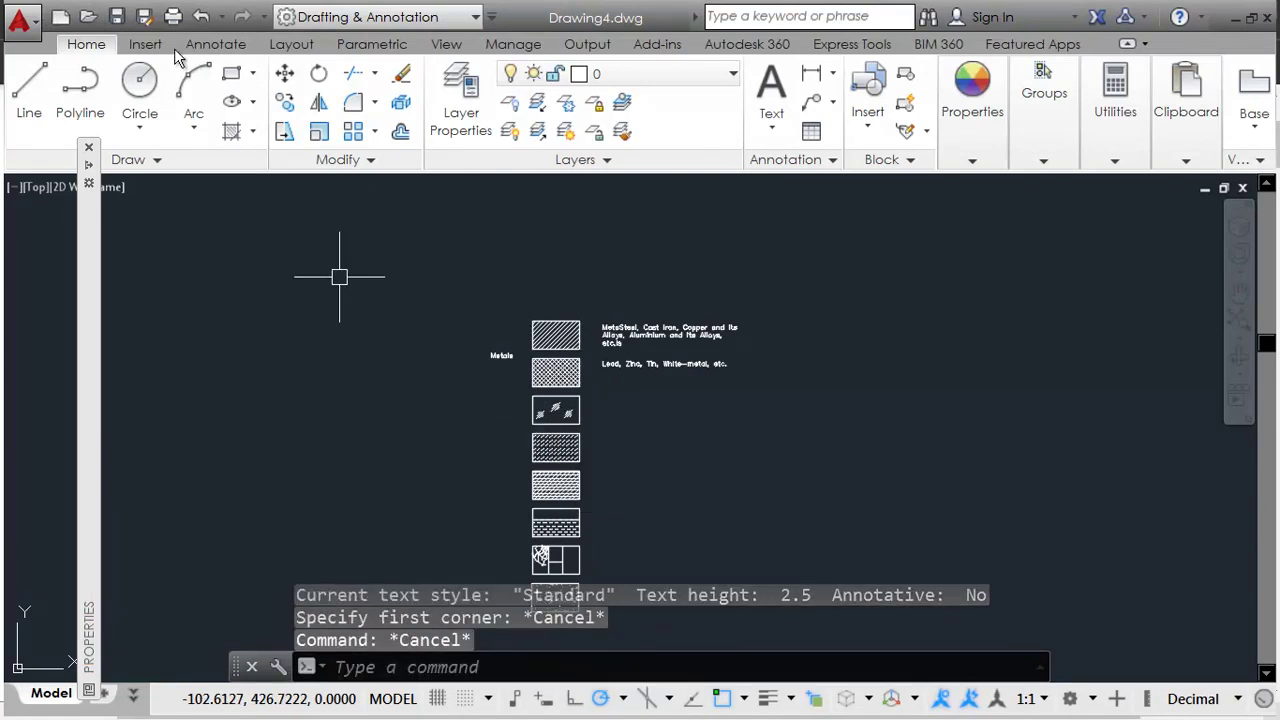
pyautogui.click(145, 44)
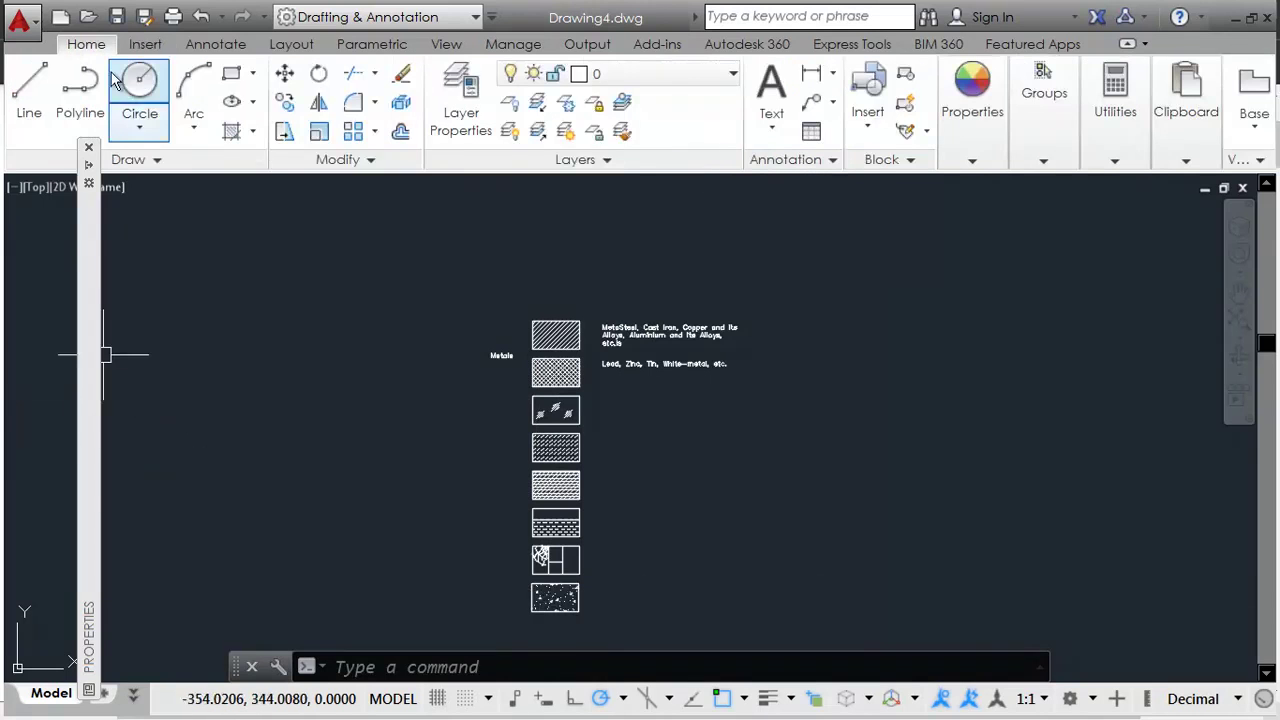
pyautogui.click(816, 138)
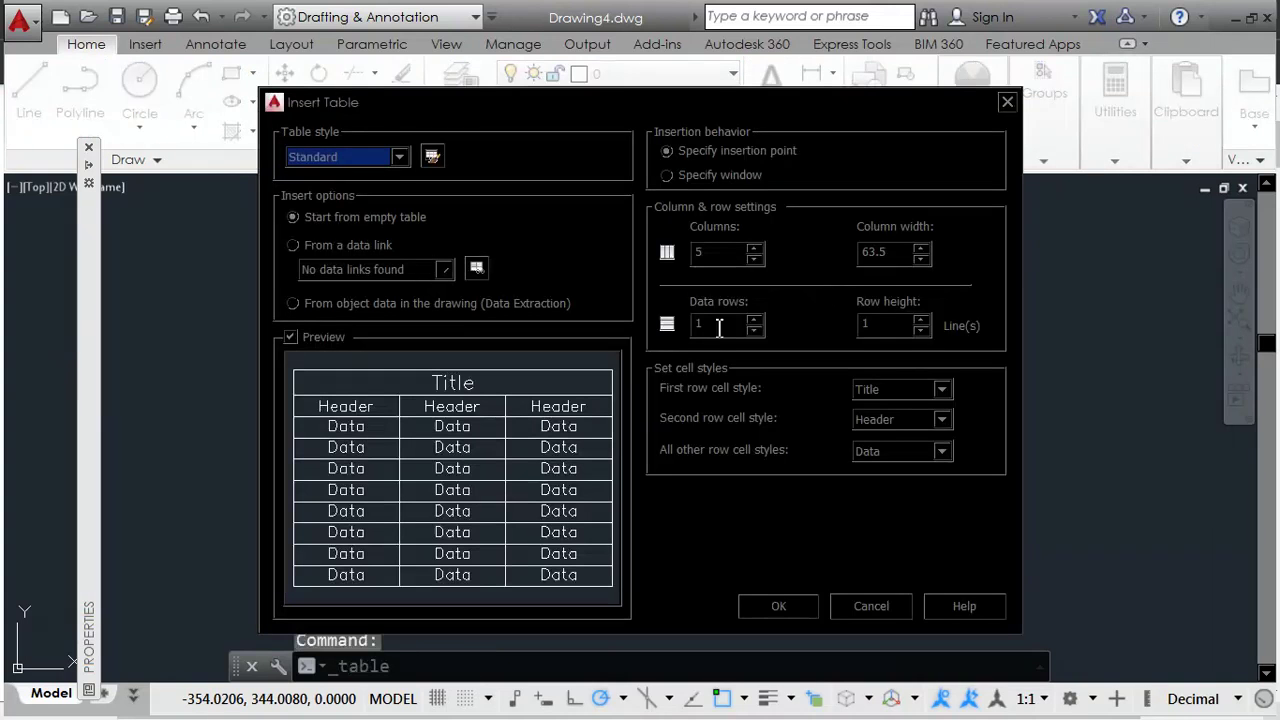
pyautogui.doubleClick(720, 251)
pyautogui.write('3')
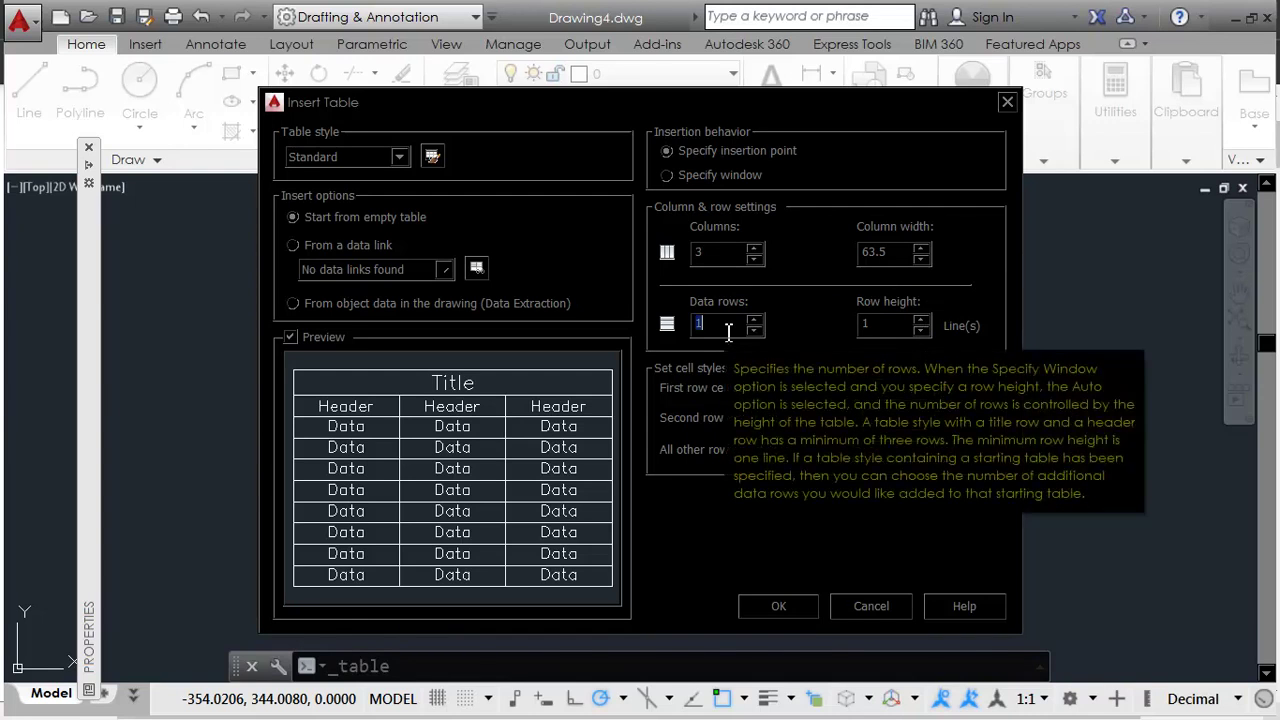
pyautogui.write('8')
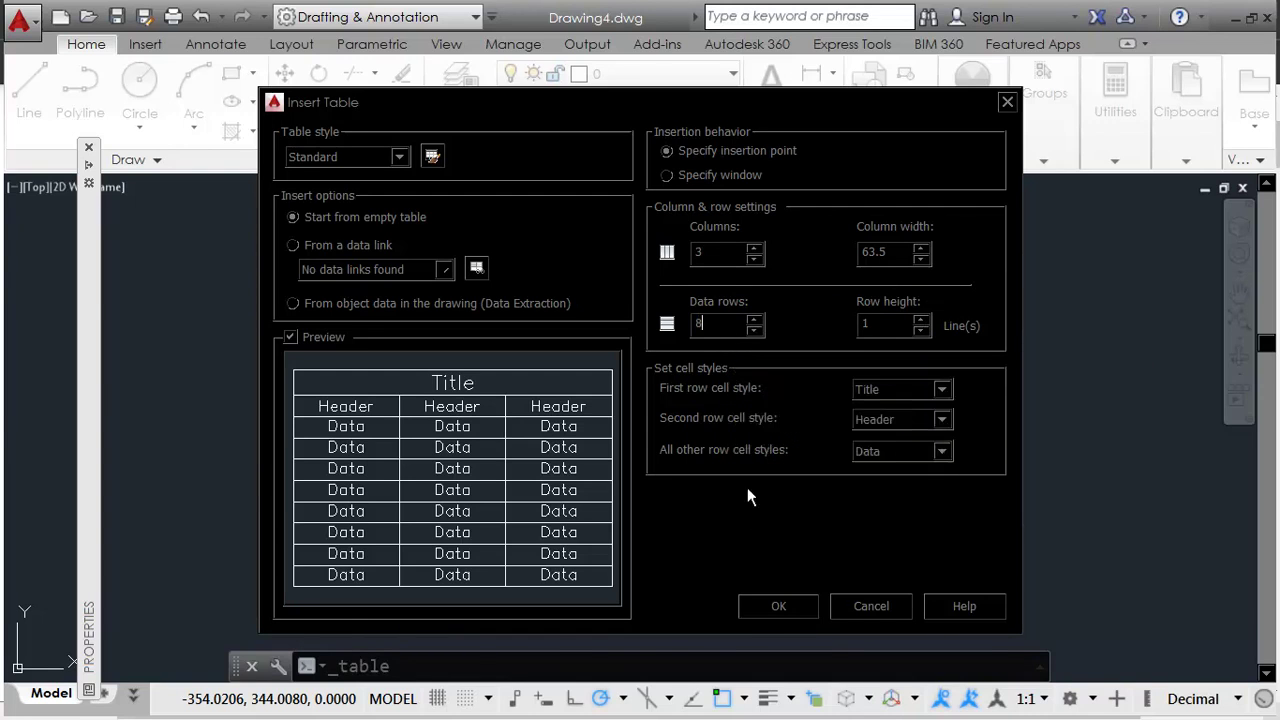
pyautogui.click(790, 612)
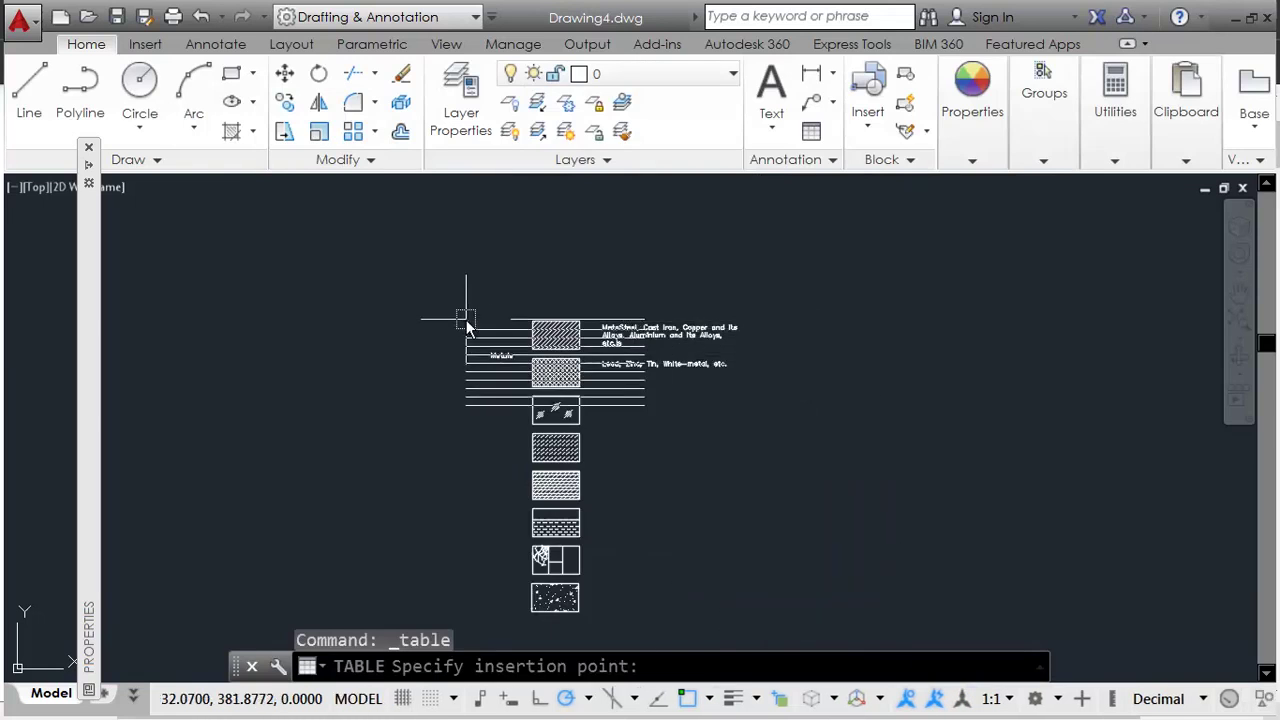
# Step: Place the table at the top of the hatch samples and select it
pyautogui.scroll(4, 467, 326)
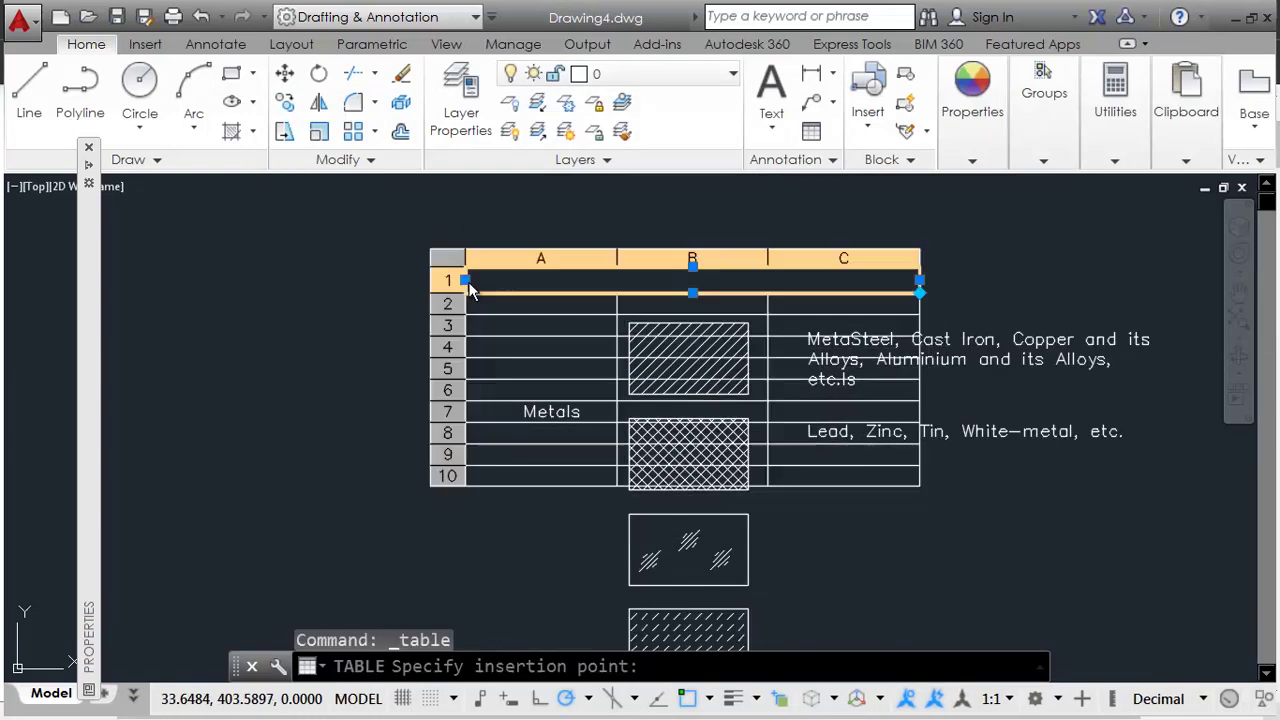
pyautogui.click(465, 268)
pyautogui.scroll(-2, 873, 384)
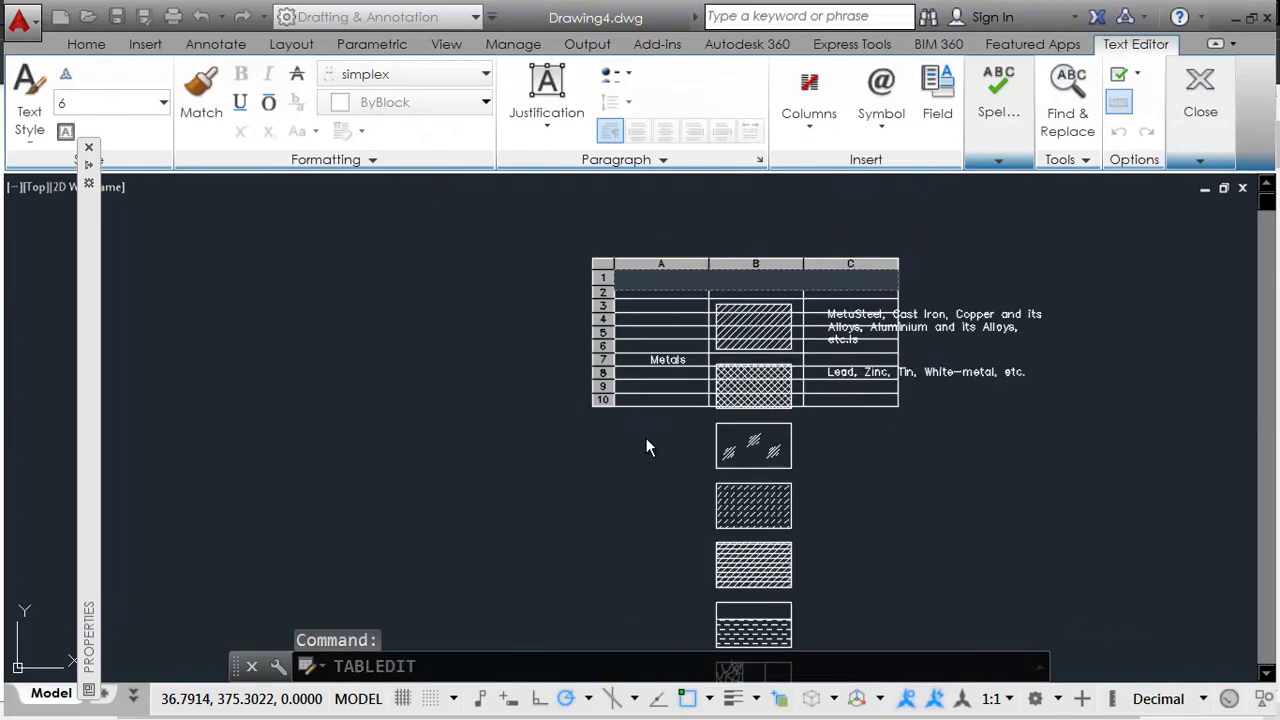
pyautogui.click(646, 444)
pyautogui.moveTo(623, 449); pyautogui.dragTo(586, 380)
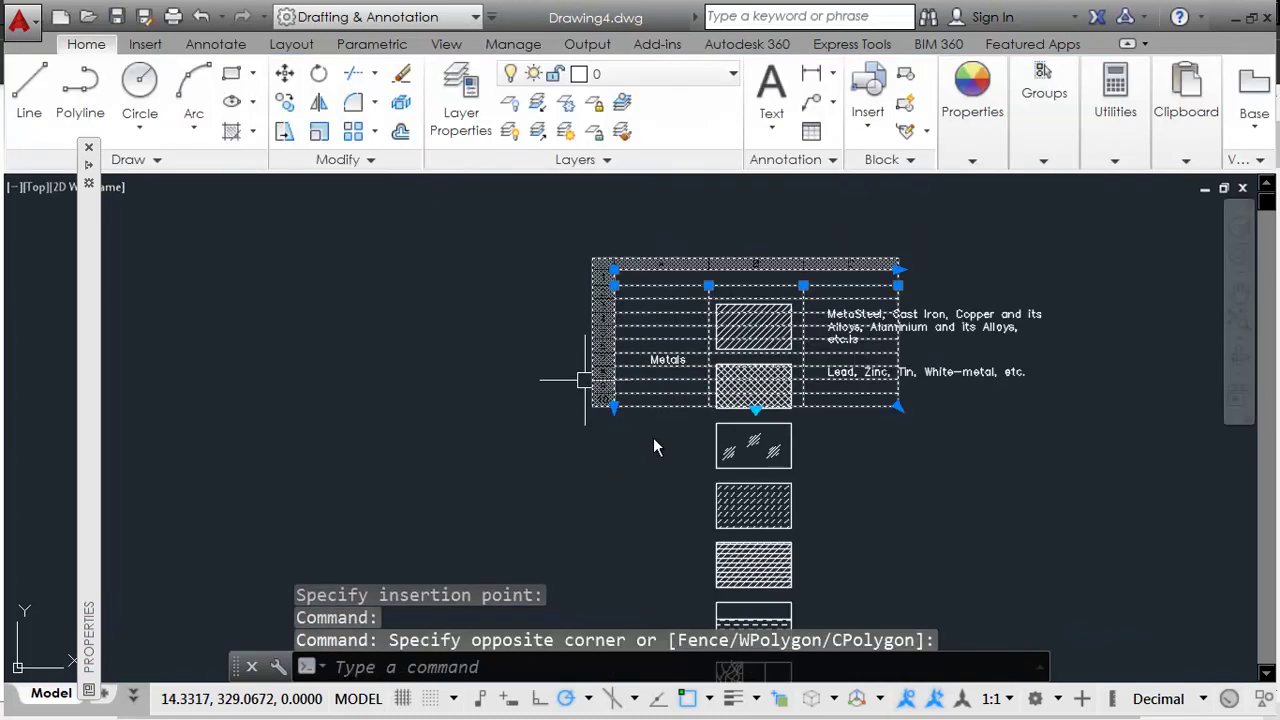
# Step: Stretch the table's bottom below the last hatch sample
pyautogui.click(613, 406)
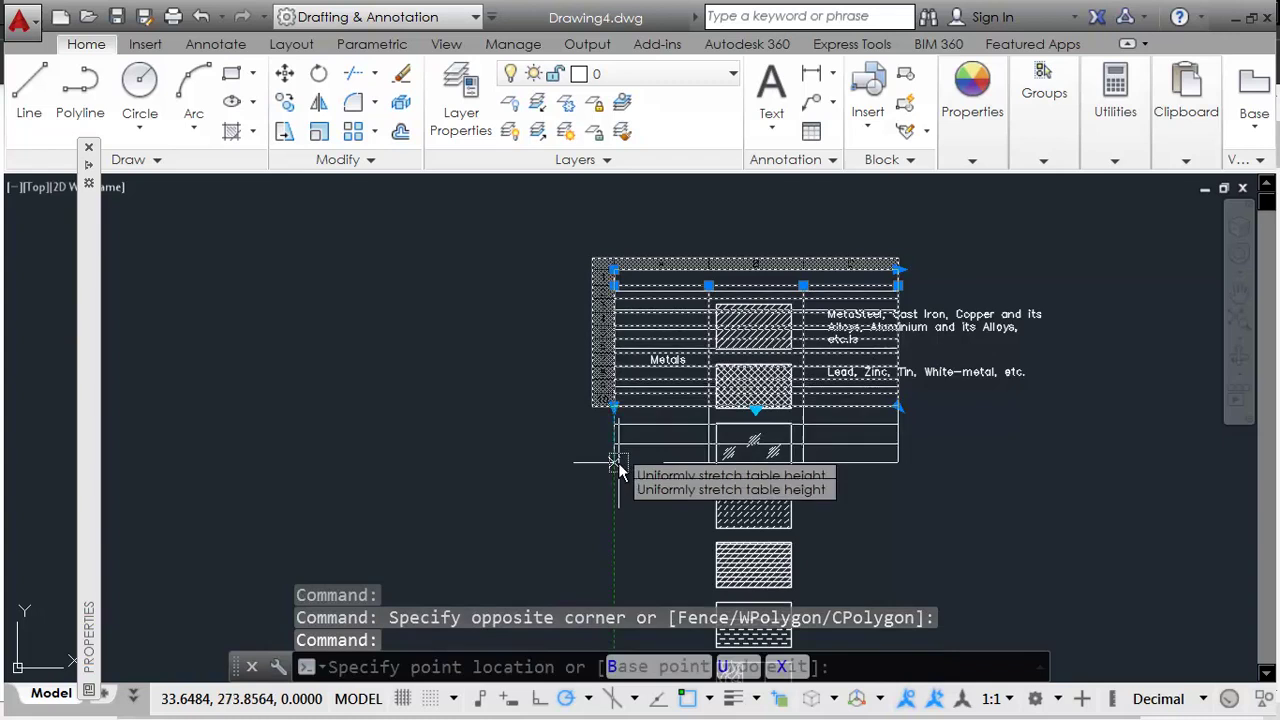
pyautogui.moveTo(623, 500); pyautogui.dragTo(623, 243, button='middle')
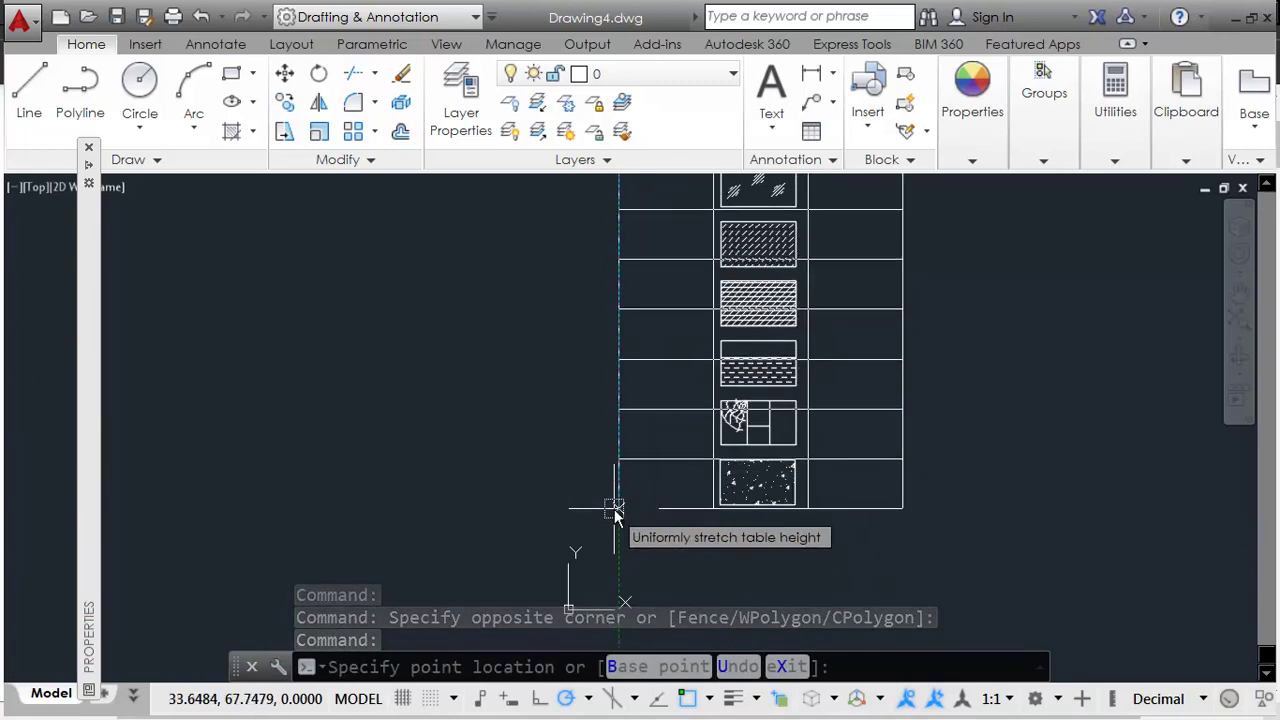
pyautogui.click(614, 509)
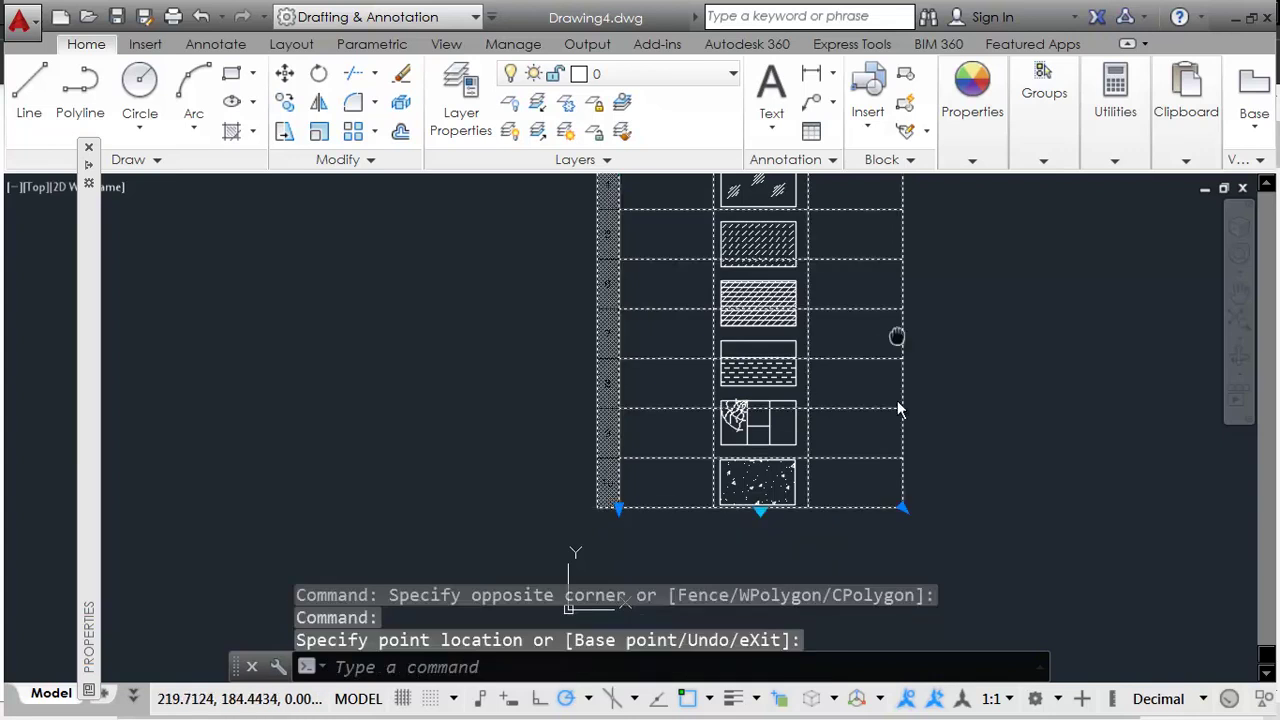
pyautogui.moveTo(896, 342); pyautogui.dragTo(891, 557, button='middle')
pyautogui.scroll(3, 814, 371)
# Step: Stretch the table's top edge and widen it to frame the material notes
pyautogui.click(461, 310)
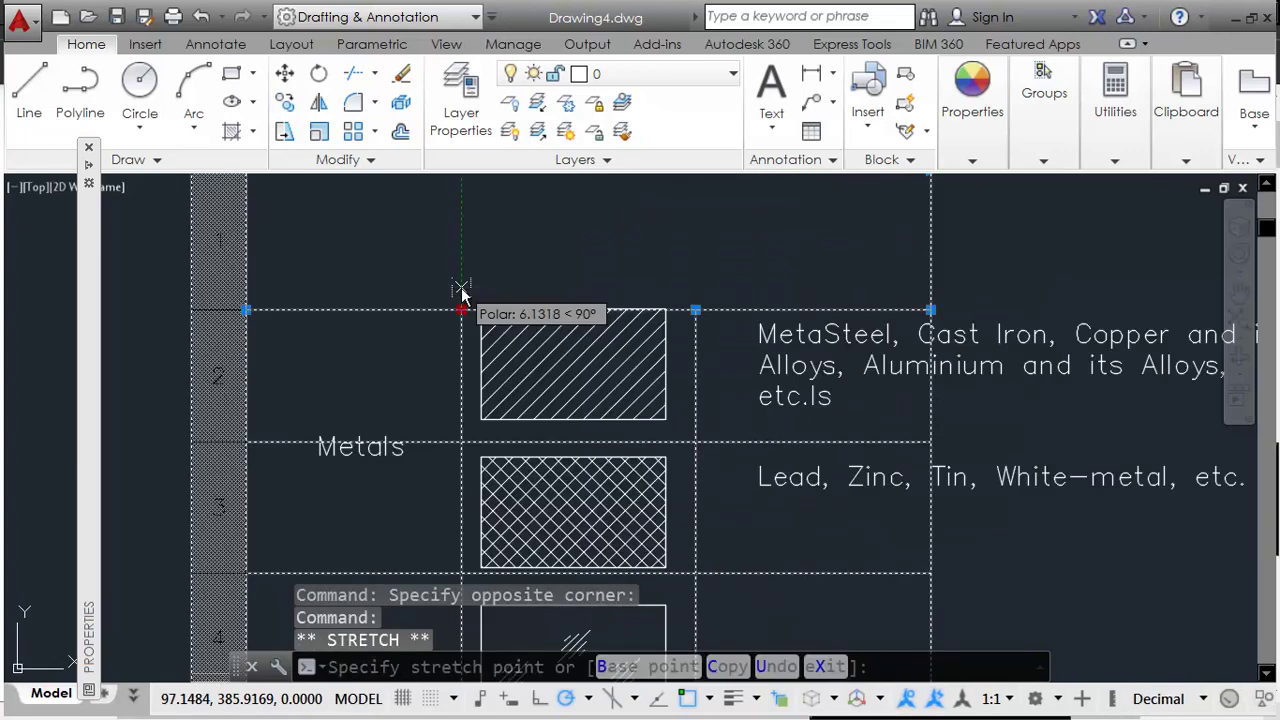
pyautogui.scroll(-4, 480, 330)
pyautogui.scroll(2, 663, 290)
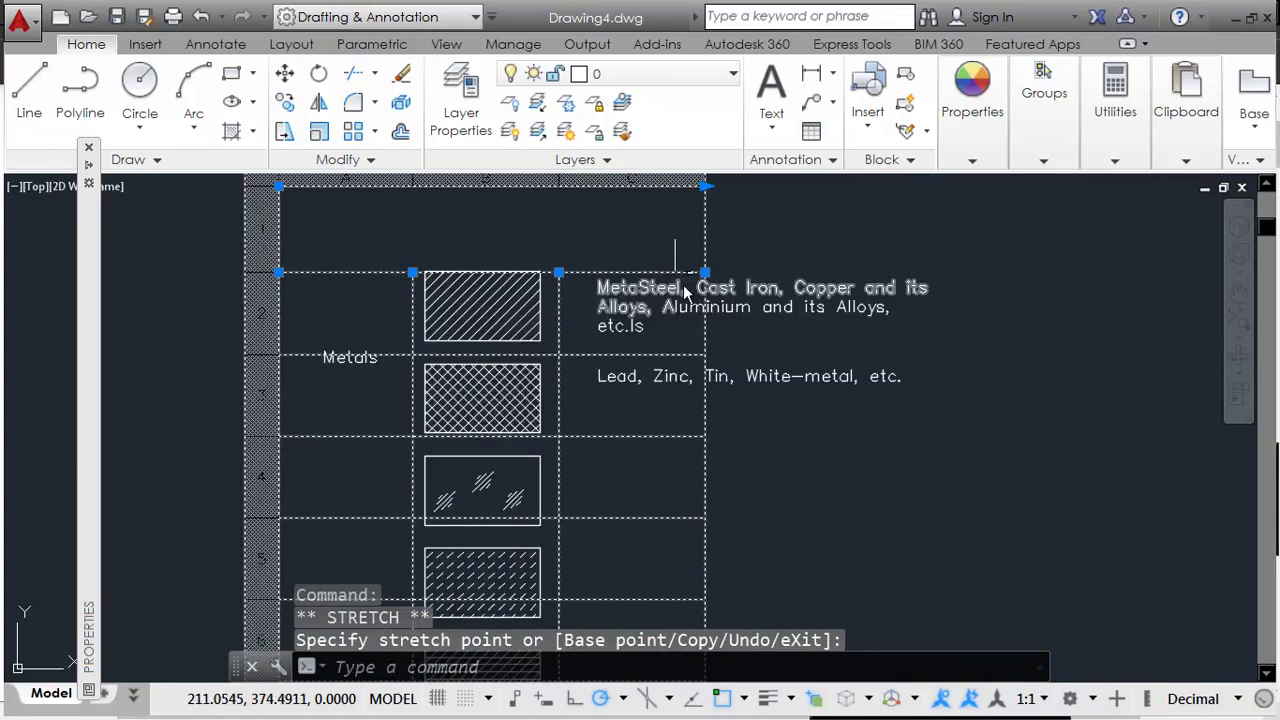
pyautogui.click(706, 271)
pyautogui.click(706, 271)
pyautogui.scroll(-2, 893, 333)
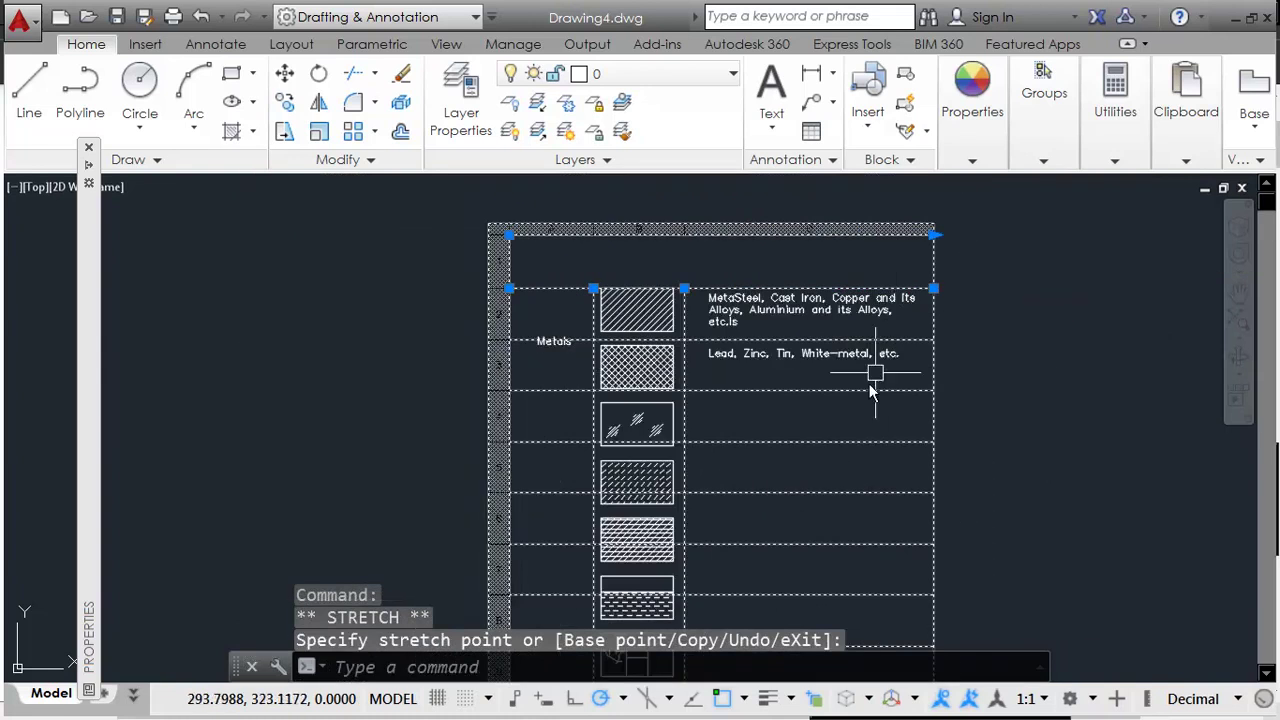
pyautogui.moveTo(834, 422); pyautogui.dragTo(788, 333, button='middle')
pyautogui.moveTo(714, 442); pyautogui.dragTo(734, 520, button='middle')
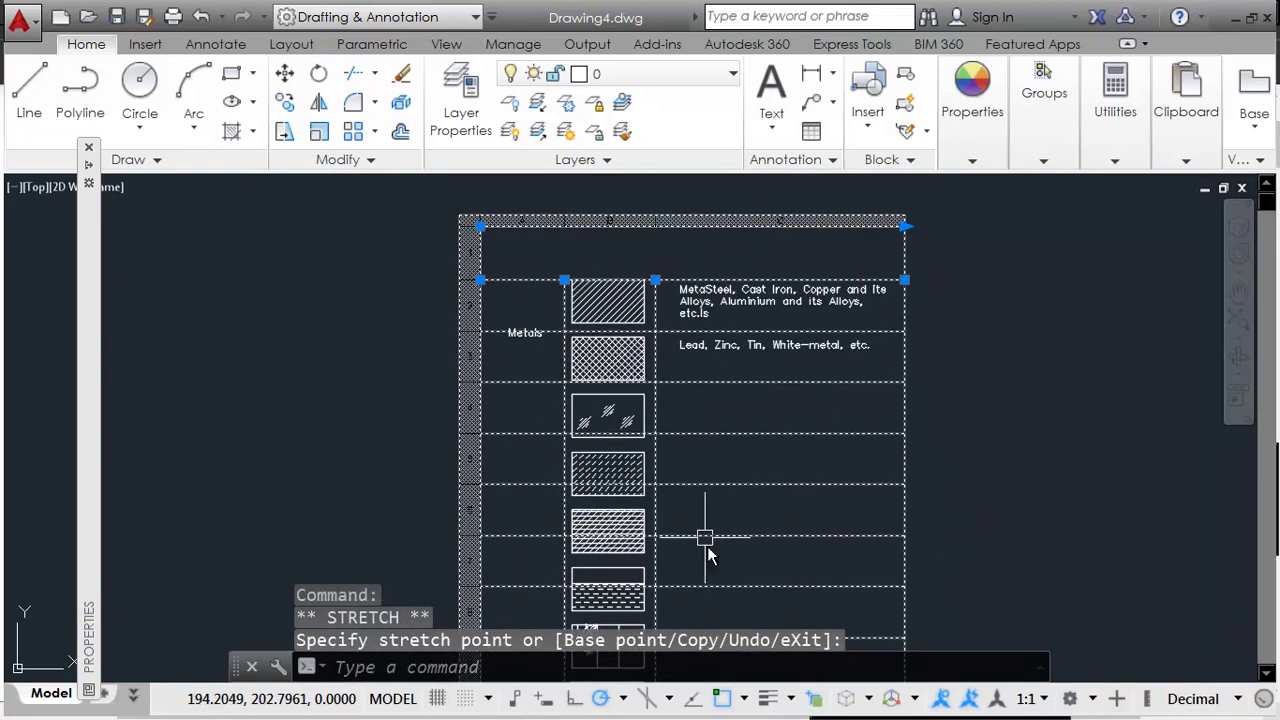
pyautogui.press('Escape')
pyautogui.press('Escape')
pyautogui.press('Escape')
pyautogui.moveTo(756, 457); pyautogui.dragTo(754, 456, button='middle')
pyautogui.scroll(-2, 754, 457)
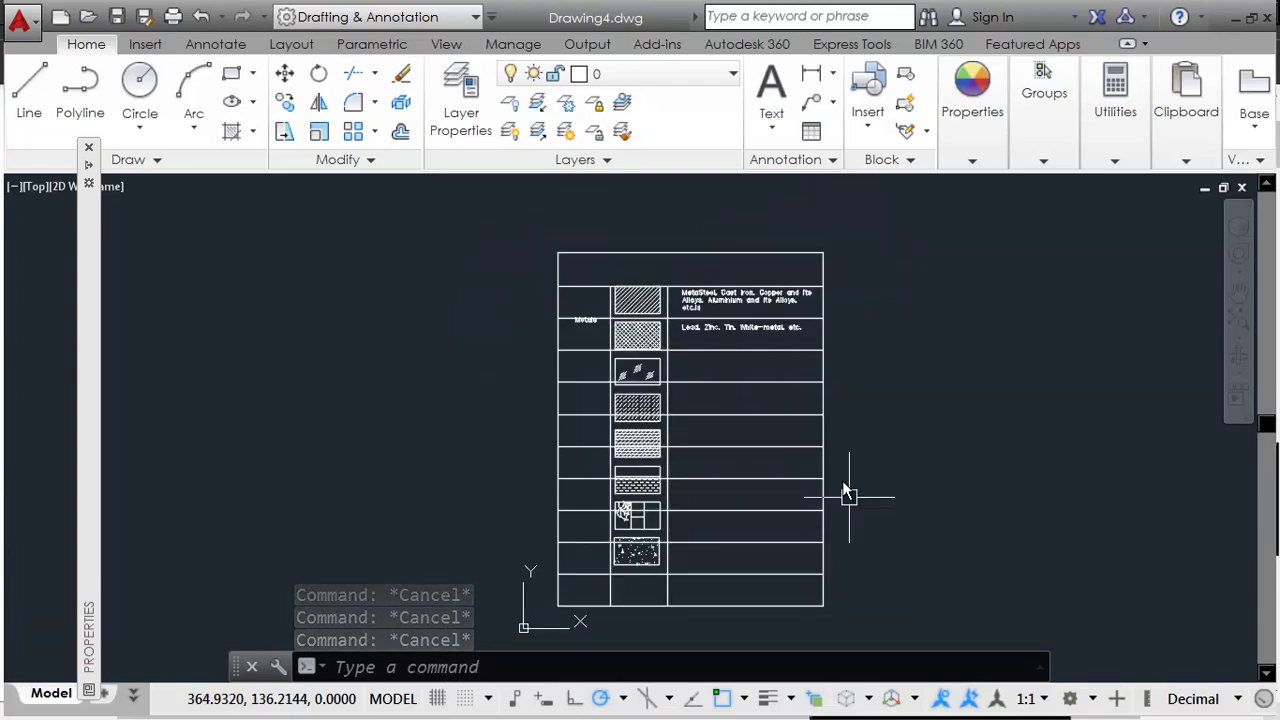
# Step: Compare the table with the PDF, then open Save As keeping the AutoCAD 2004/LT2004 type
pyautogui.scroll(4, 596, 302)
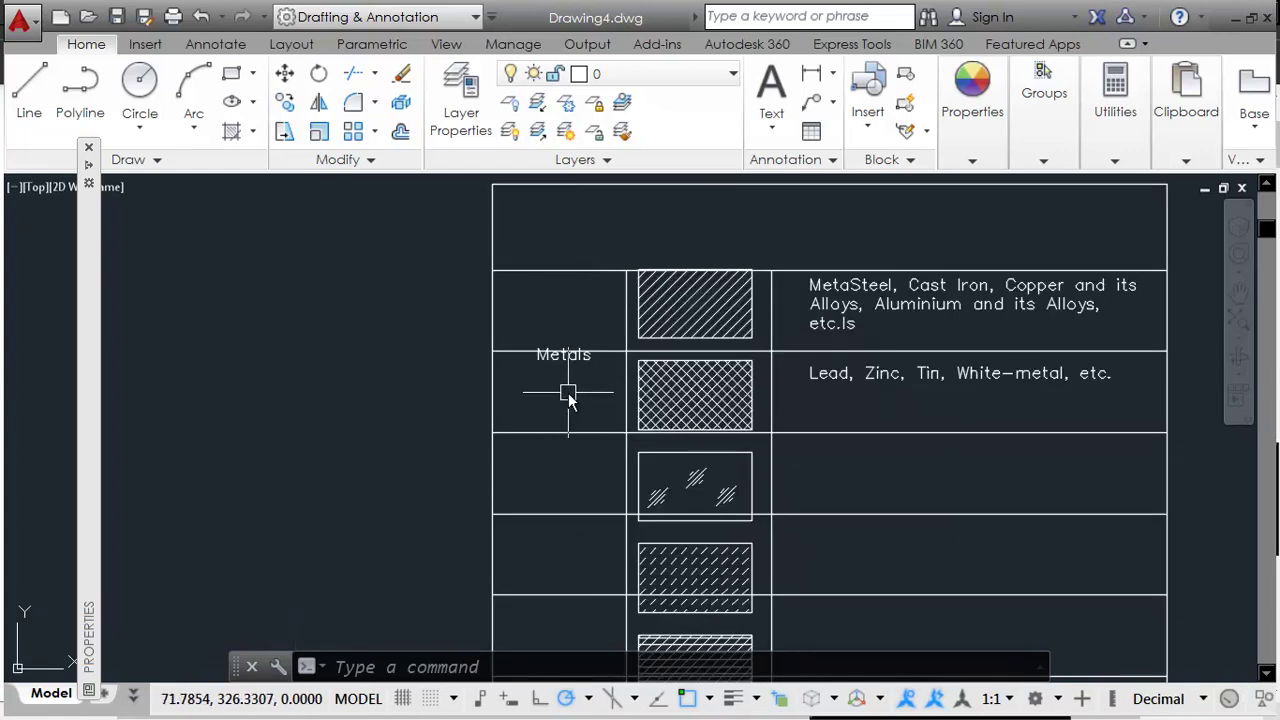
pyautogui.hotkey('alt', 'Tab')
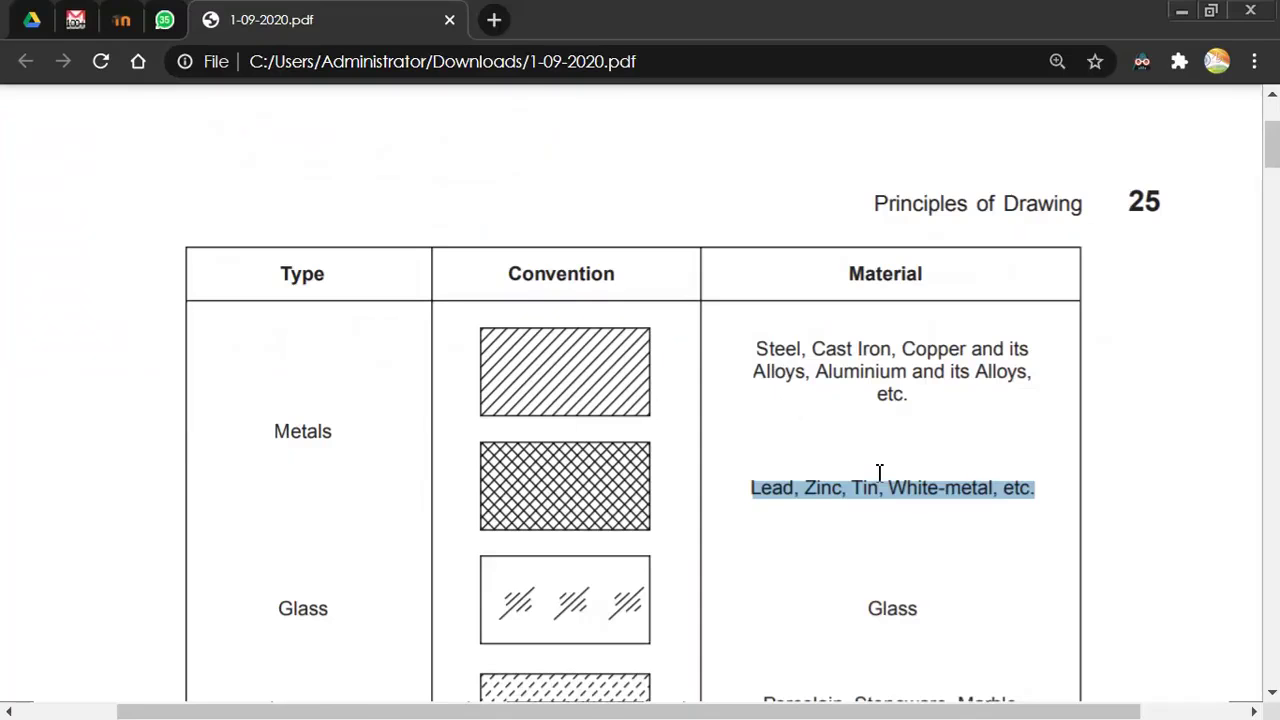
pyautogui.hotkey('alt', 'Tab')
pyautogui.scroll(-3, 769, 334)
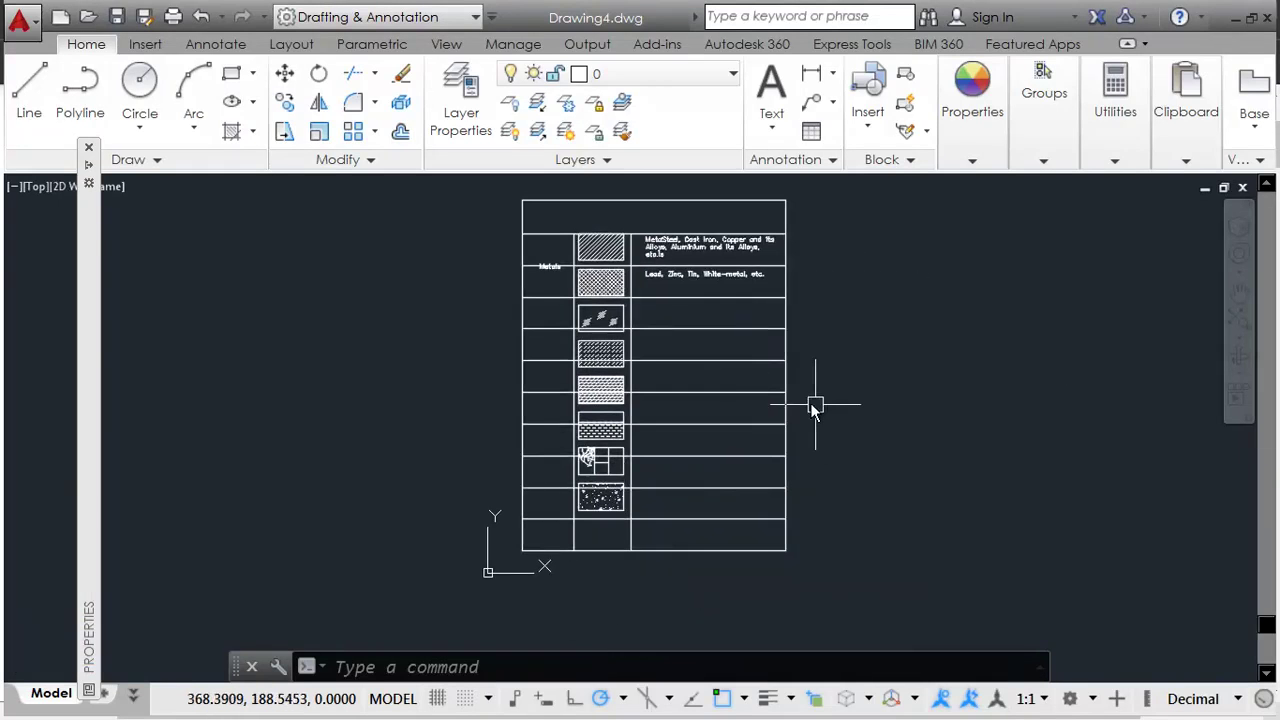
pyautogui.moveTo(826, 420); pyautogui.dragTo(795, 425, button='middle')
pyautogui.hotkey('alt', 'f')
pyautogui.press('a')
pyautogui.click(613, 626)
pyautogui.click(628, 587)
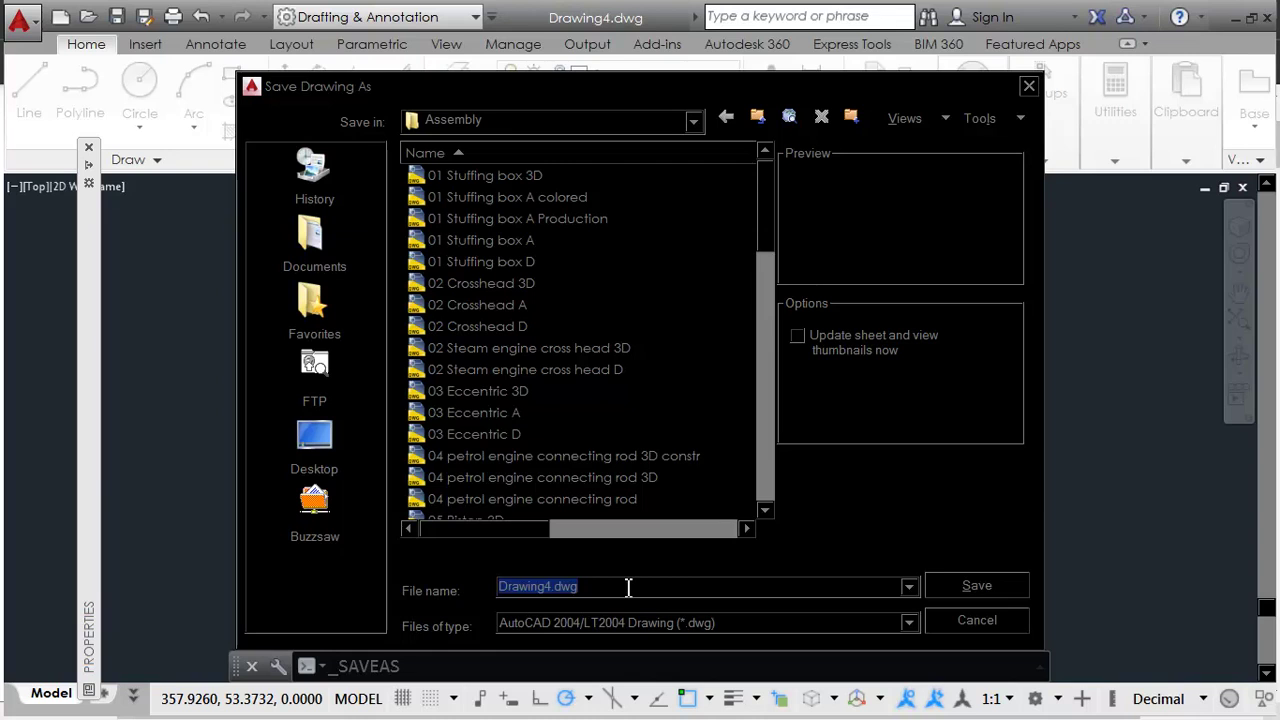
# Step: Save the drawing to My Documents with the user's name as the file name
pyautogui.click(312, 245)
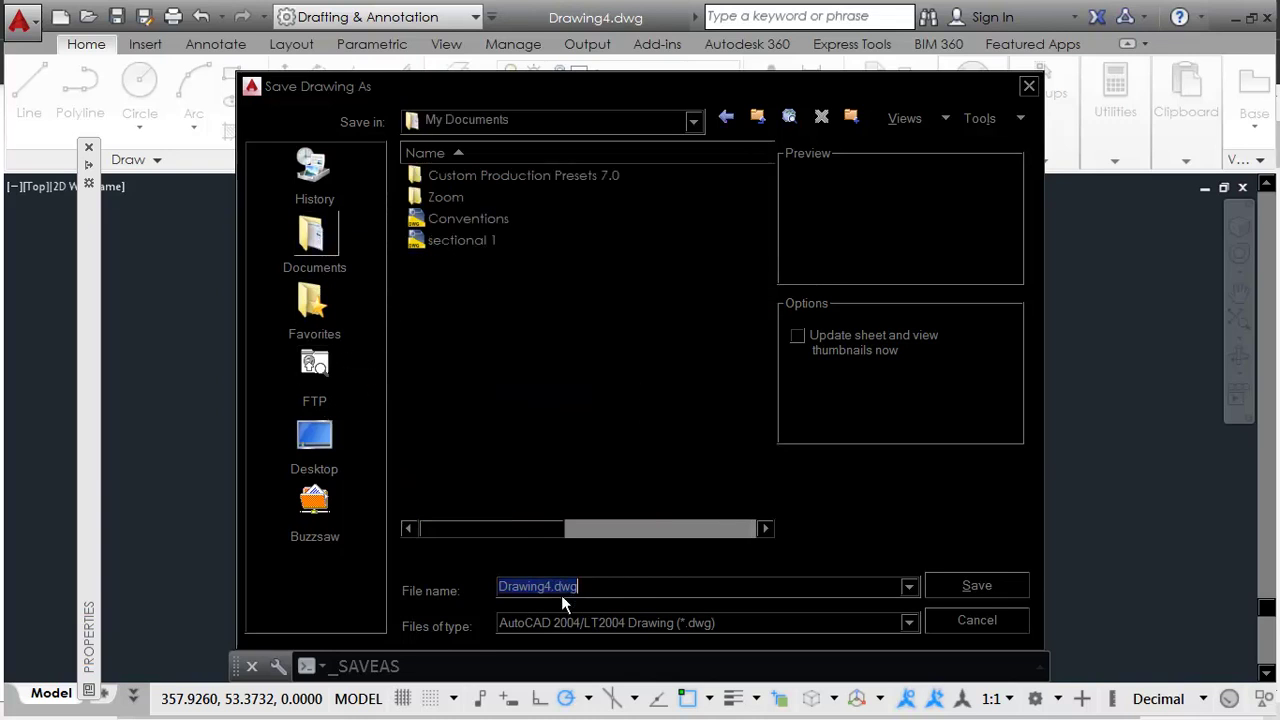
pyautogui.write('grou')
pyautogui.press('BackSpace')
pyautogui.press('BackSpace')
pyautogui.press('BackSpace')
pyautogui.press('BackSpace')
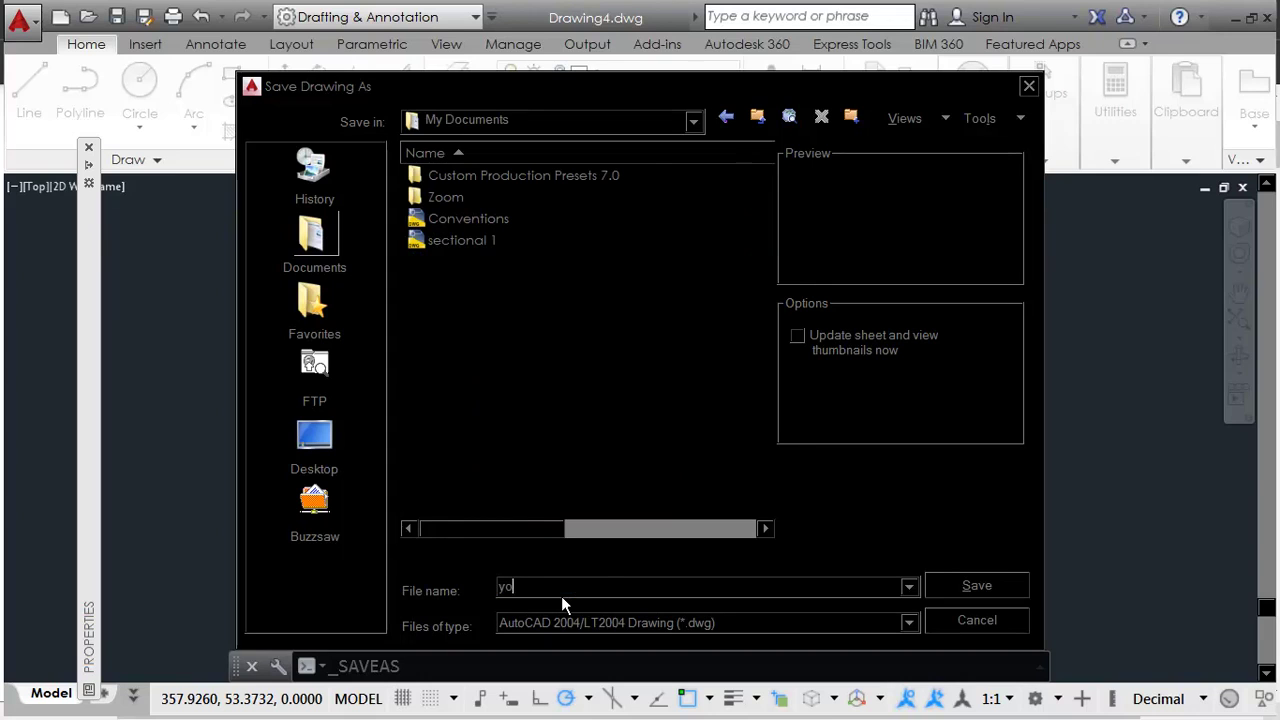
pyautogui.press('Return')
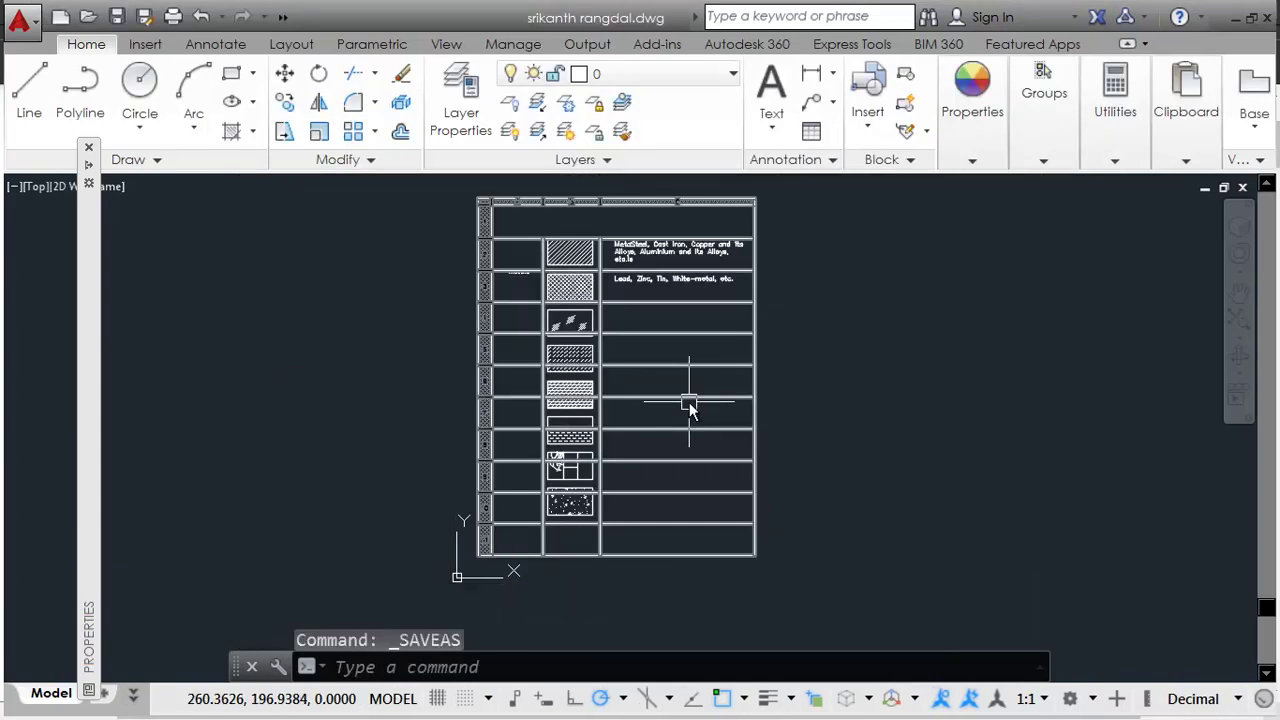
pyautogui.scroll(-1, 688, 405)
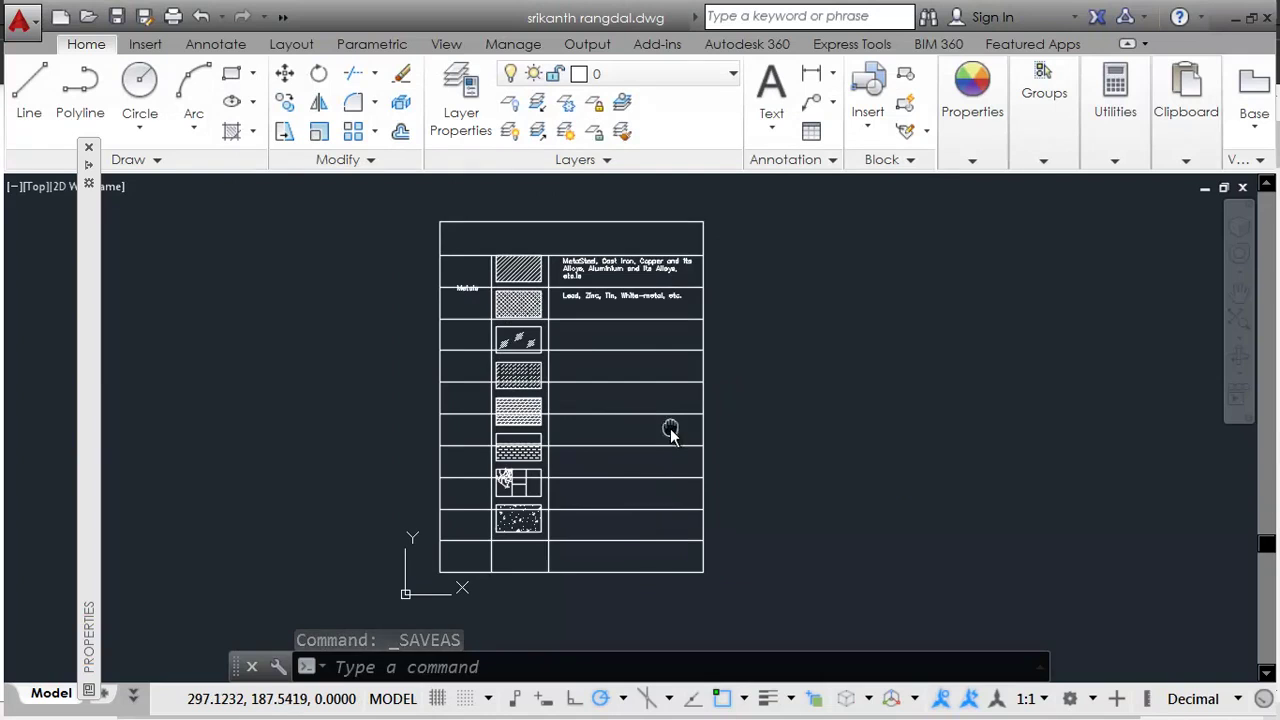
pyautogui.moveTo(666, 429); pyautogui.dragTo(680, 451, button='middle')
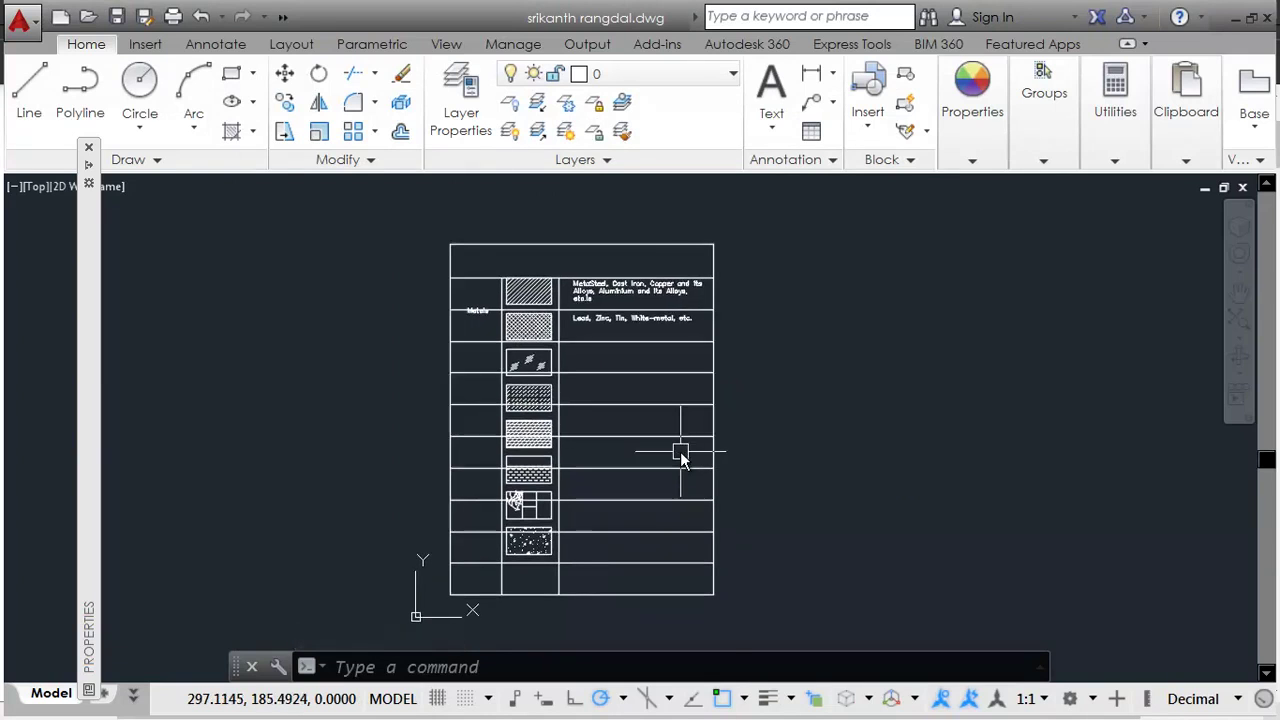
pyautogui.scroll(2, 680, 451)
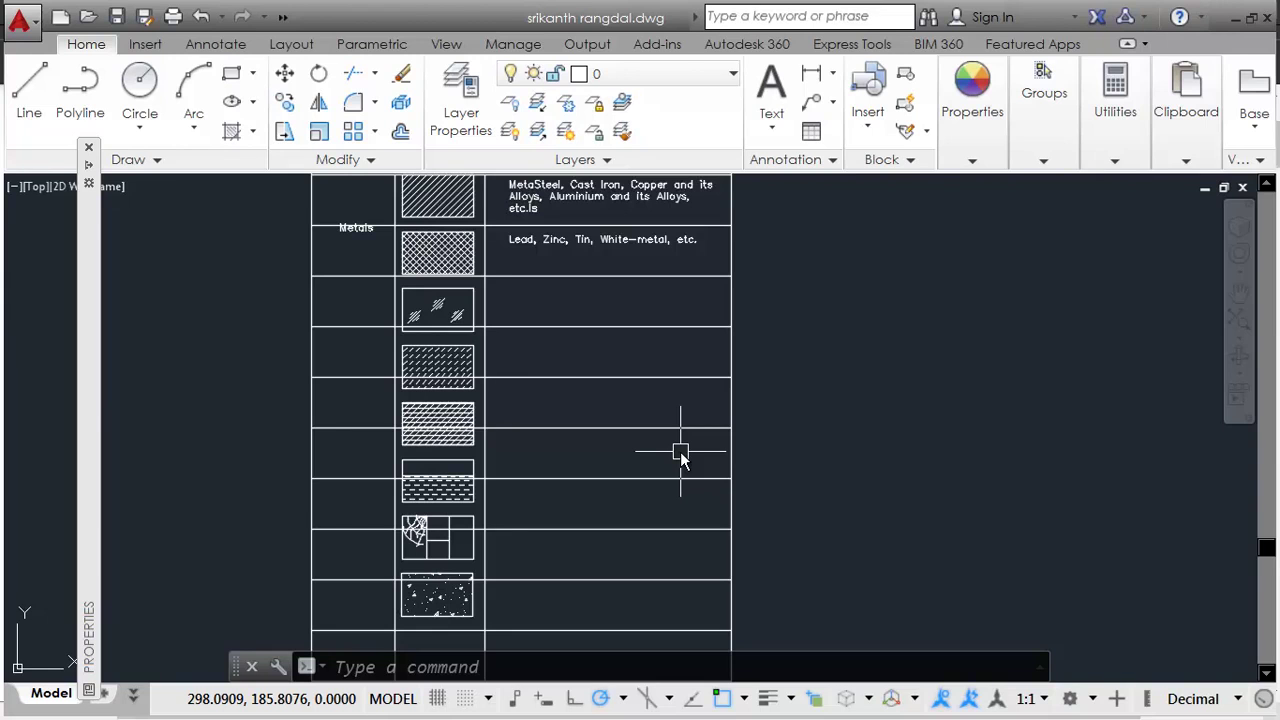
pyautogui.scroll(-2, 680, 451)
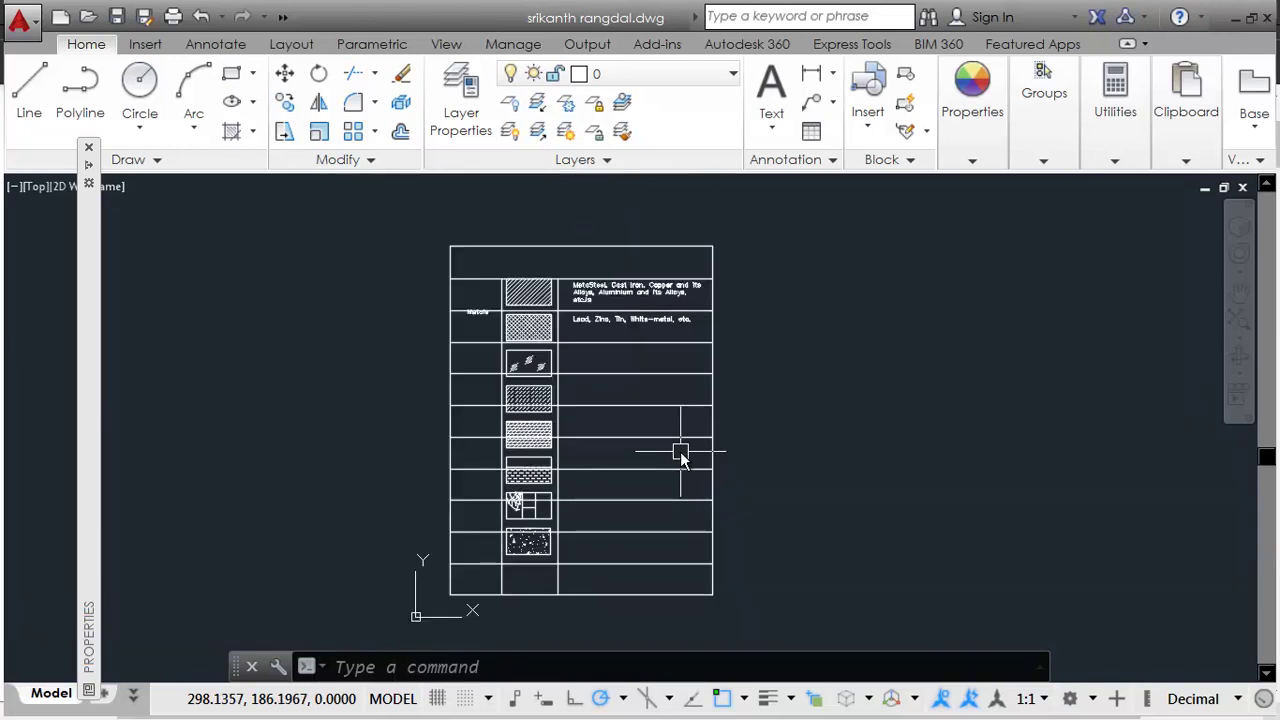